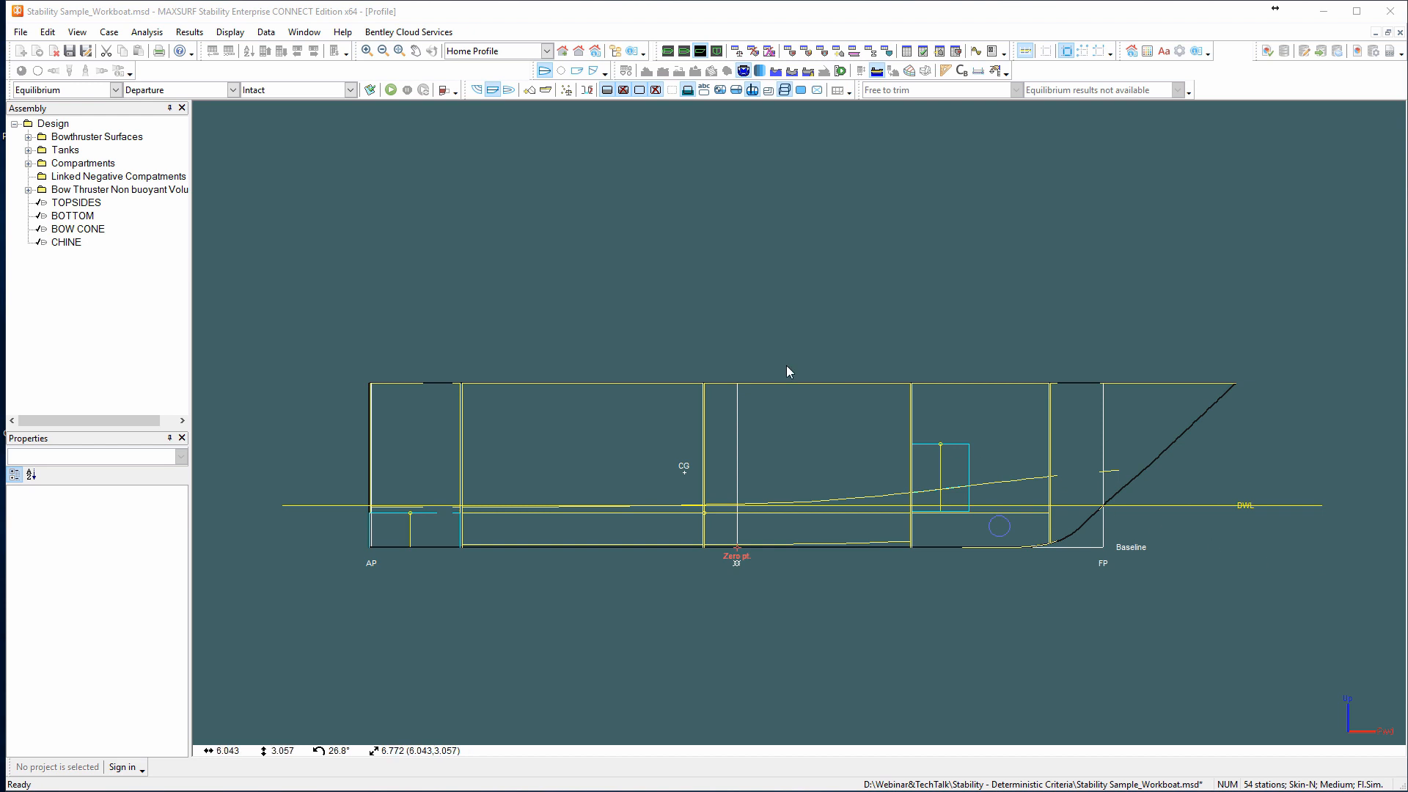
Open the stability criteria and view the GZ curve criterion "Value of GZ at spec. angle or max. GZ below spec. angle".
left_click(369, 90)
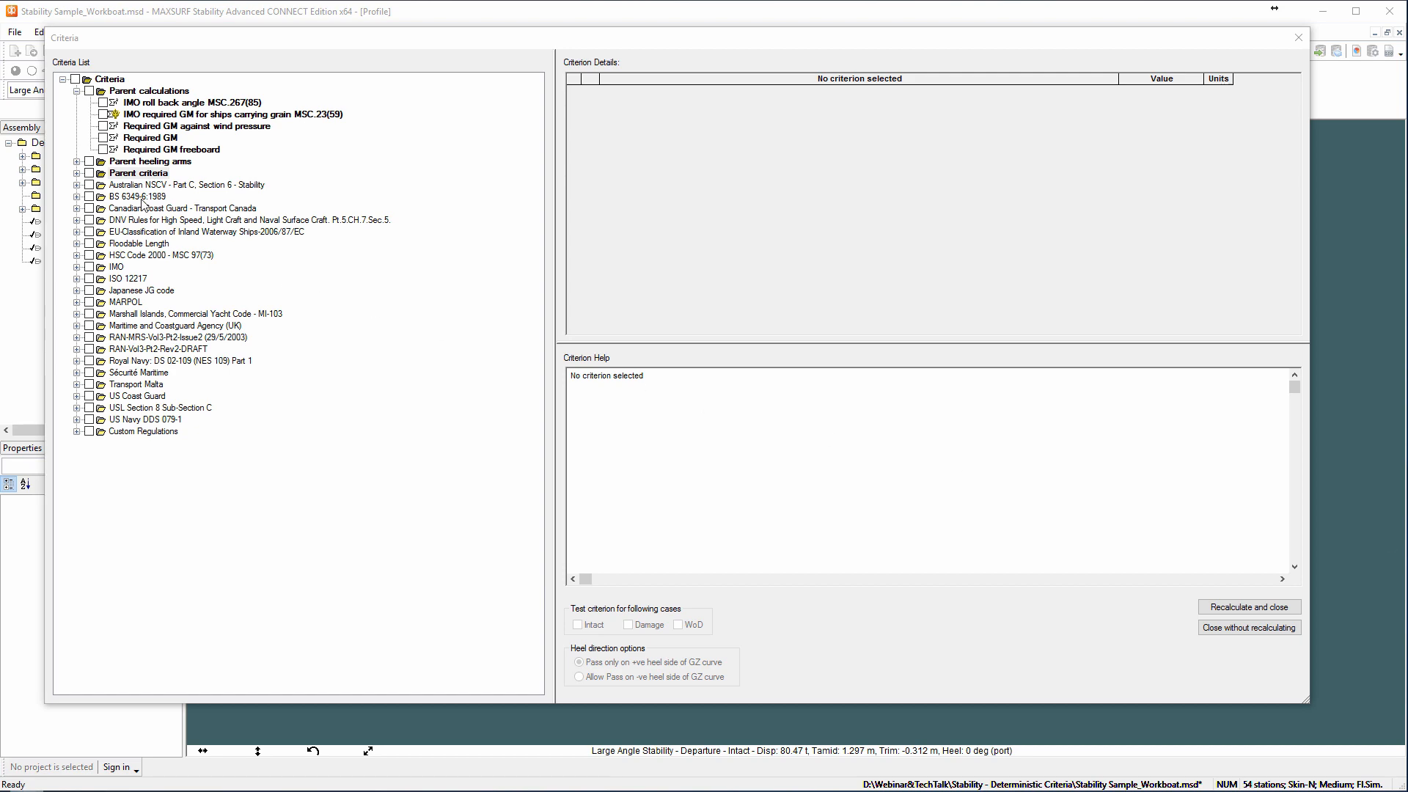
left_click(77, 173)
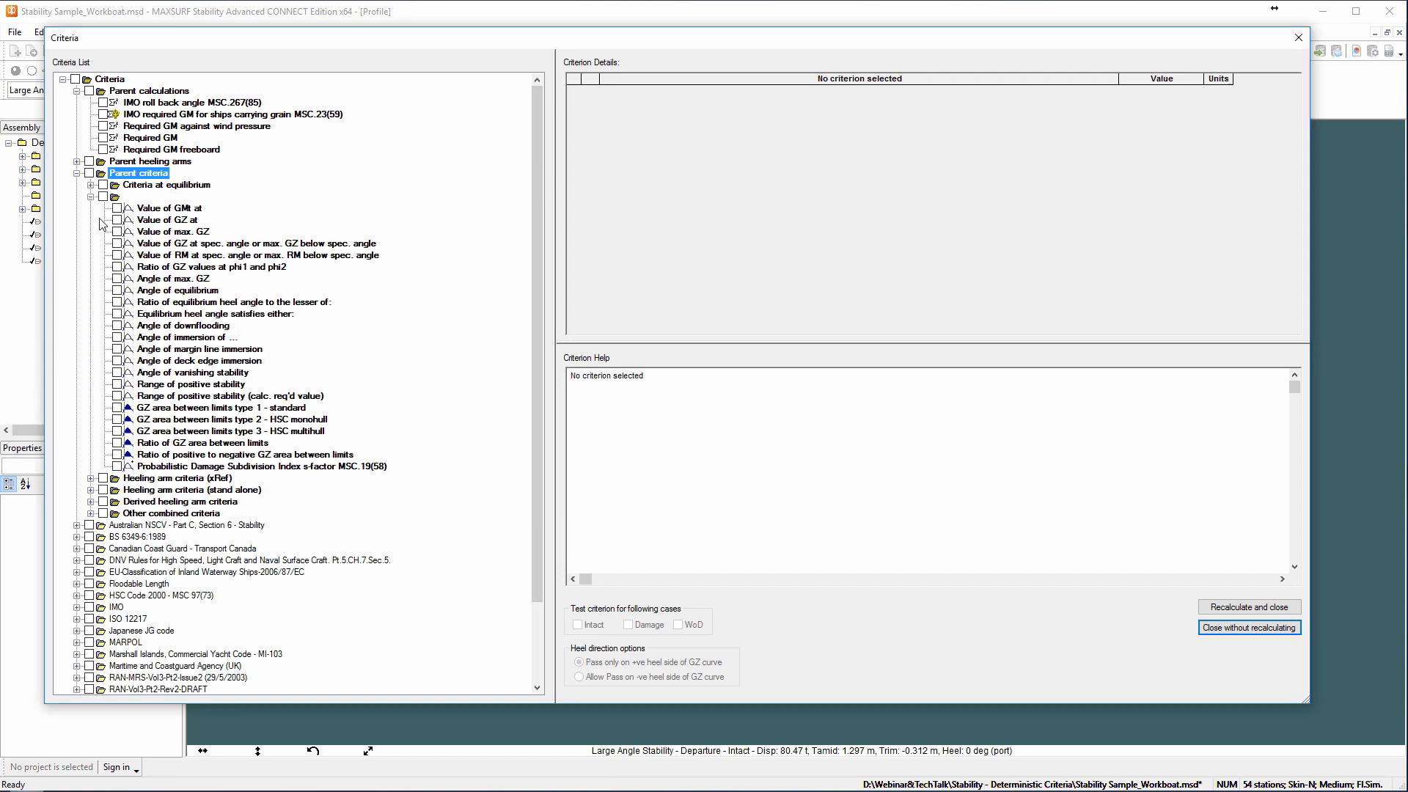
left_click(159, 246)
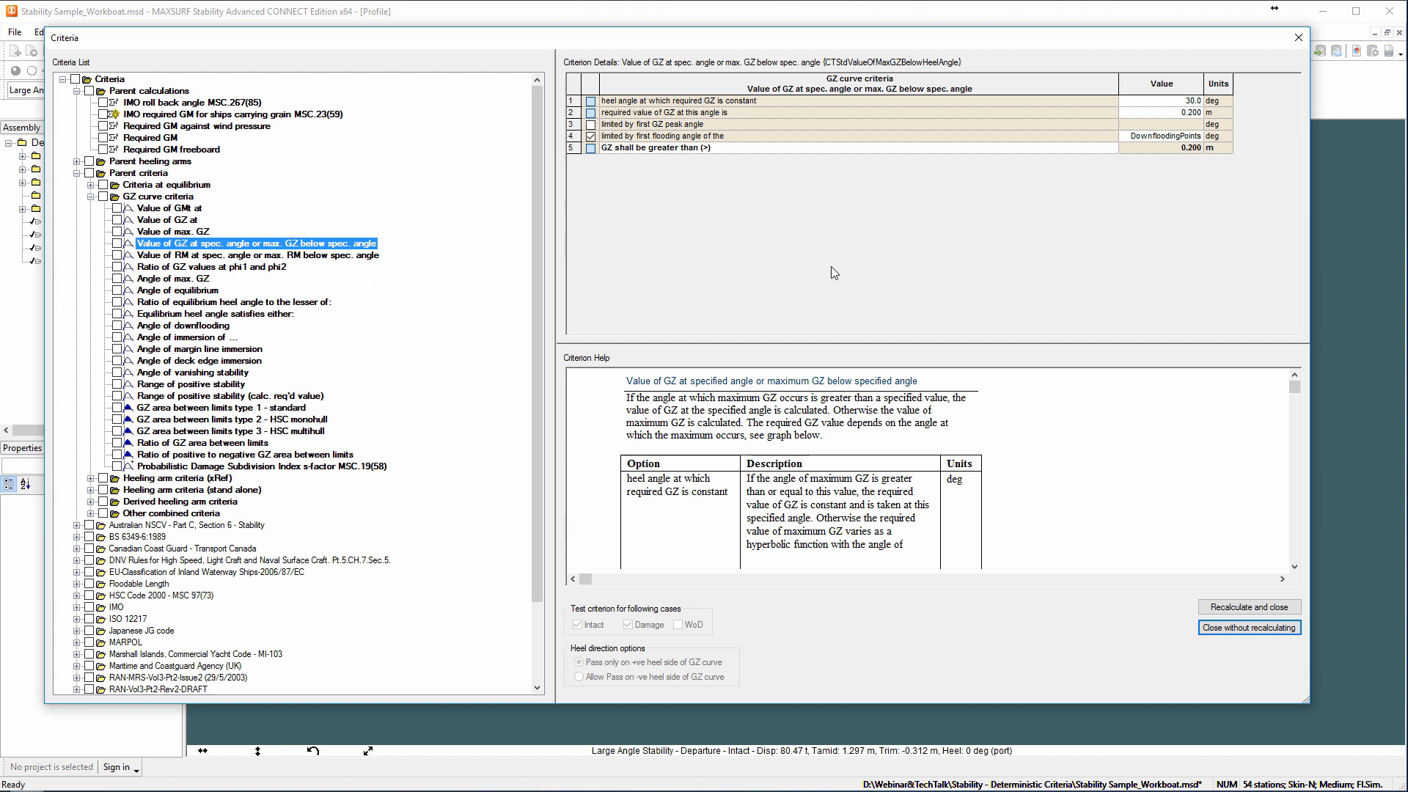
key("ctrl+shift+d")
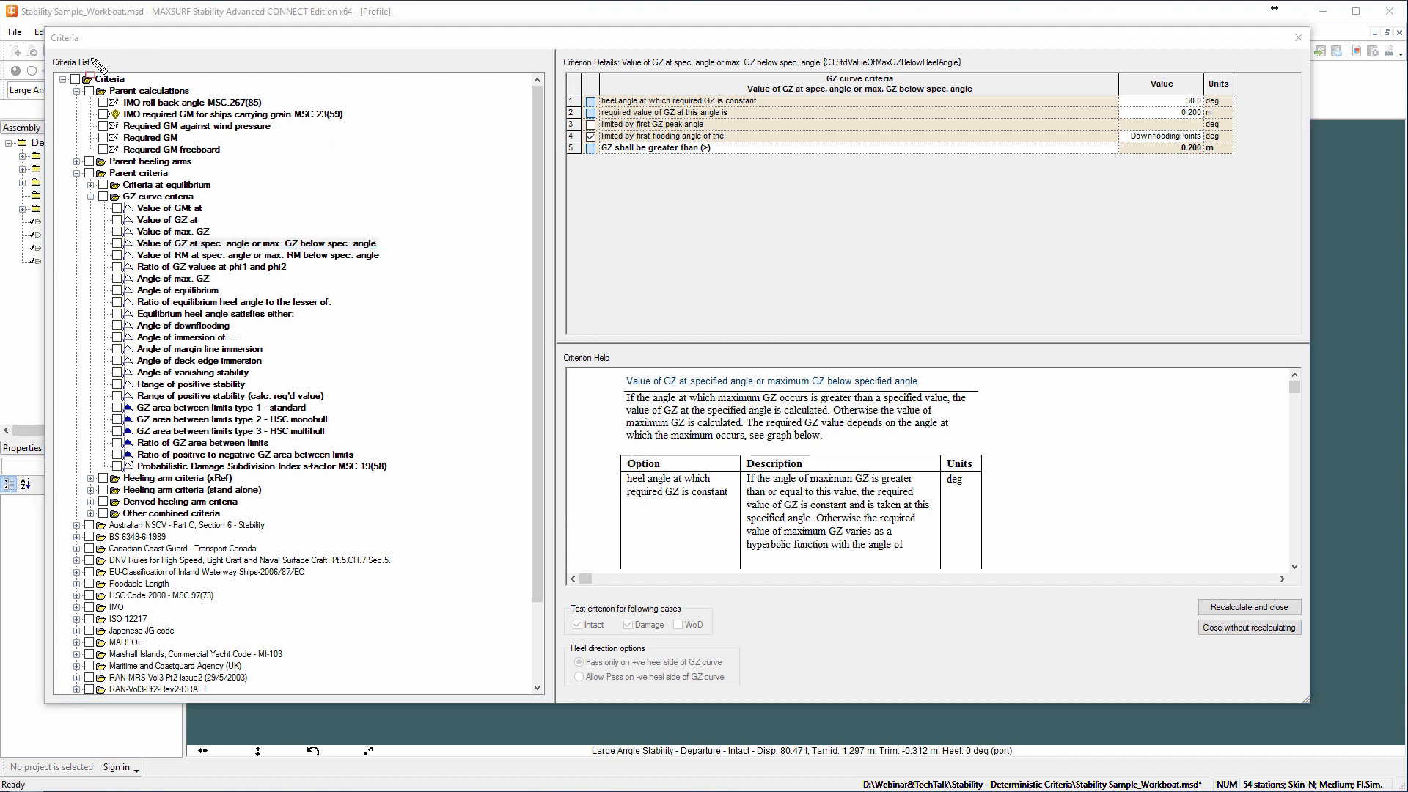
mouse_move(53, 50)
left_mouse_down()
mouse_move(288, 292)
mouse_move(524, 603)
mouse_move(552, 700)
left_mouse_up()
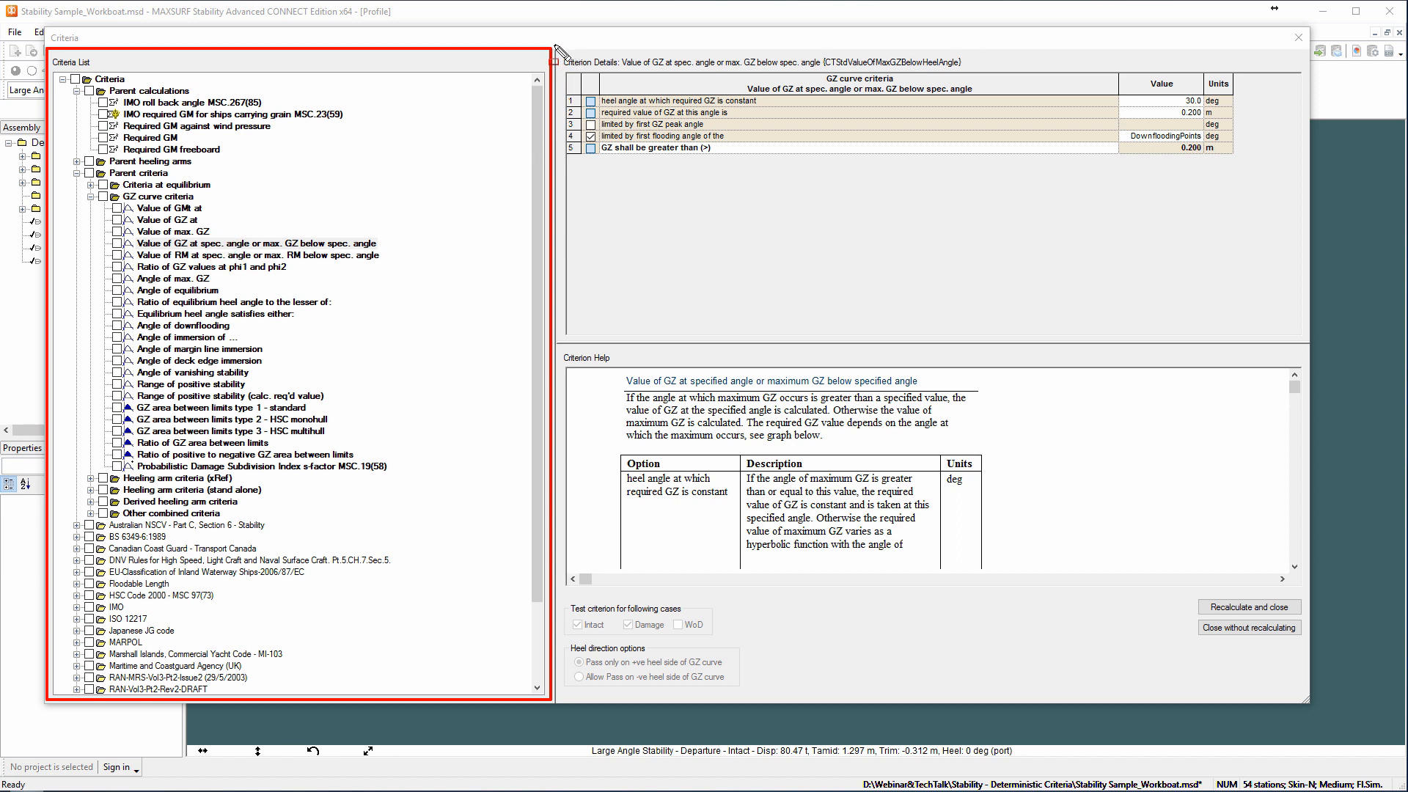
mouse_move(554, 45)
left_mouse_down()
mouse_move(967, 293)
mouse_move(1209, 341)
mouse_move(1299, 341)
left_mouse_up()
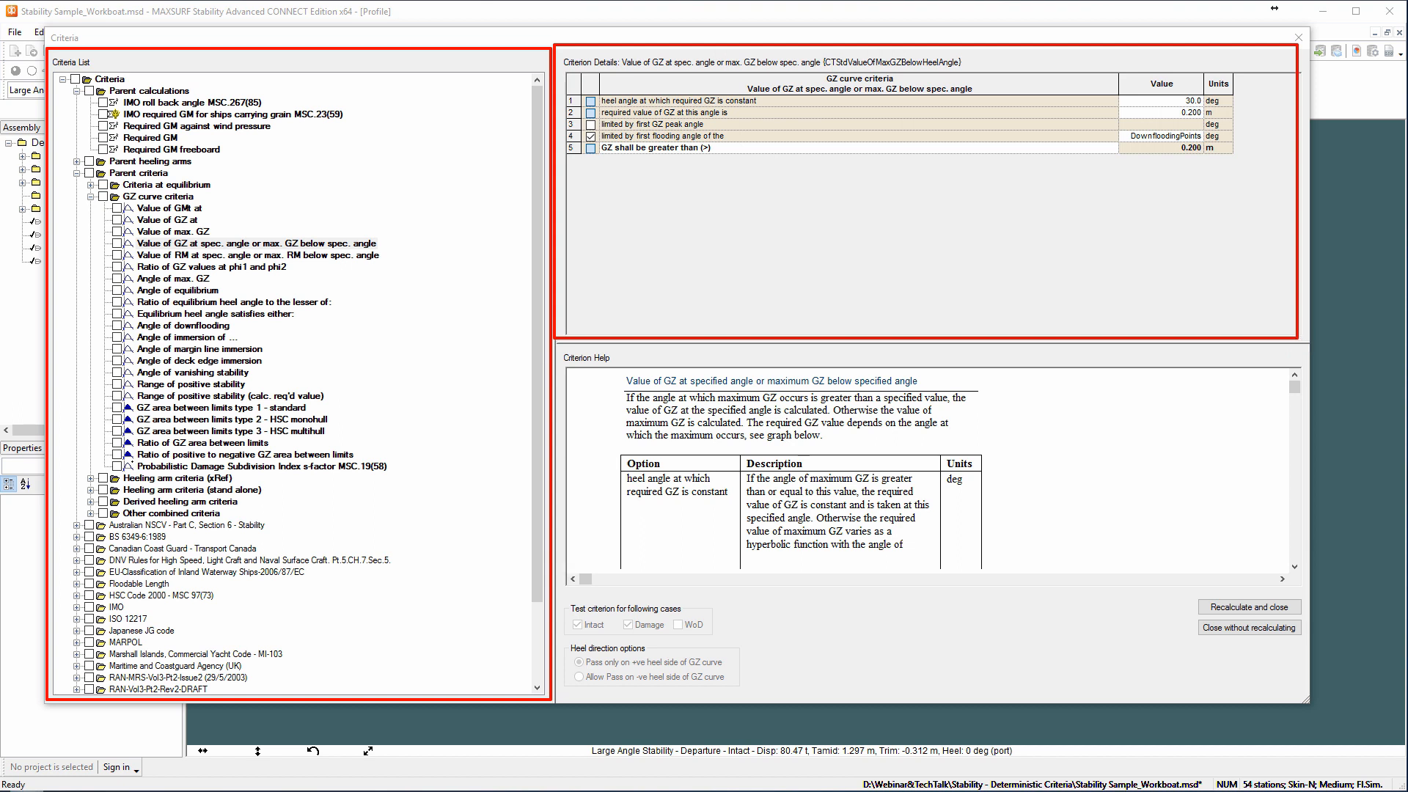
left_click_drag(1112, 65, 1246, 189)
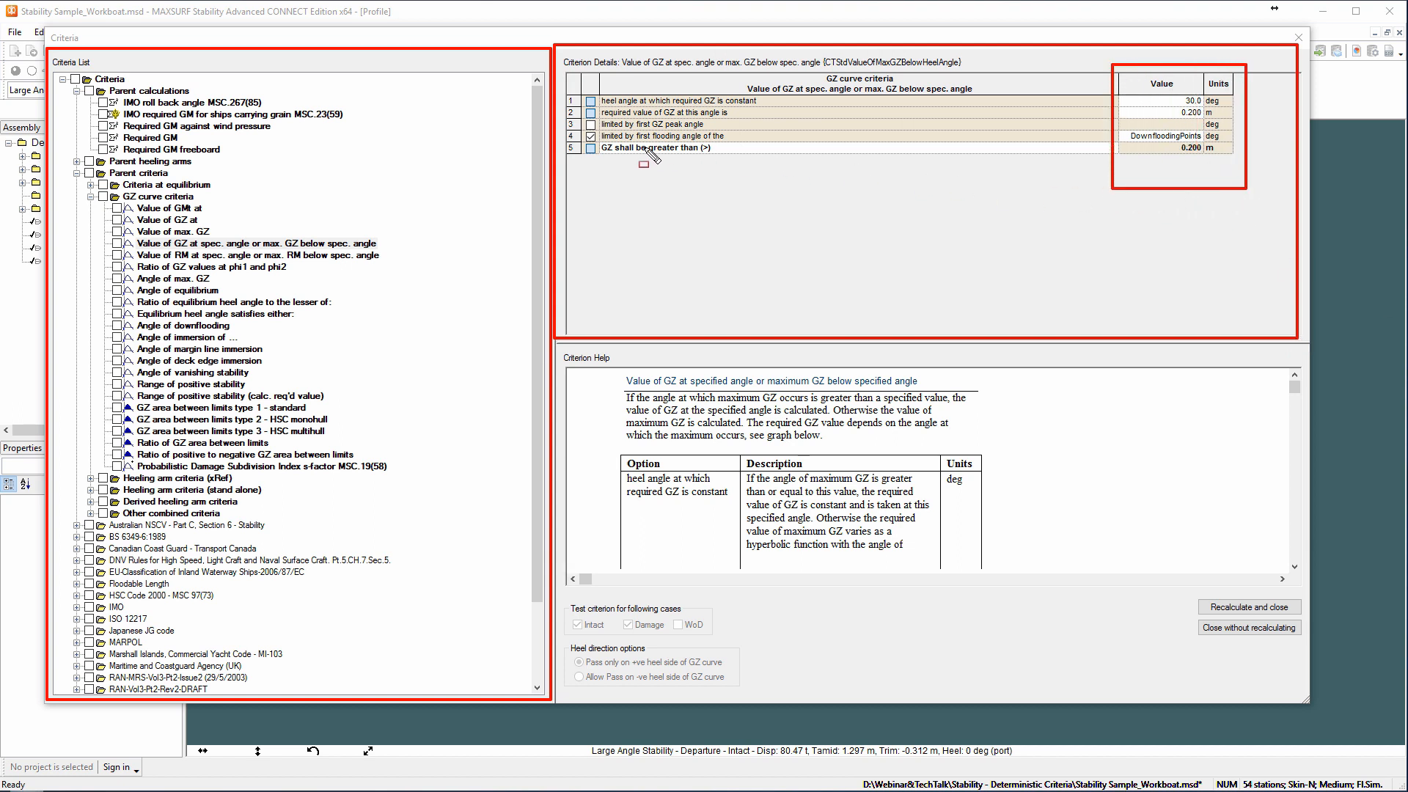
mouse_move(563, 108)
left_mouse_down()
mouse_move(629, 159)
mouse_move(764, 163)
left_mouse_up()
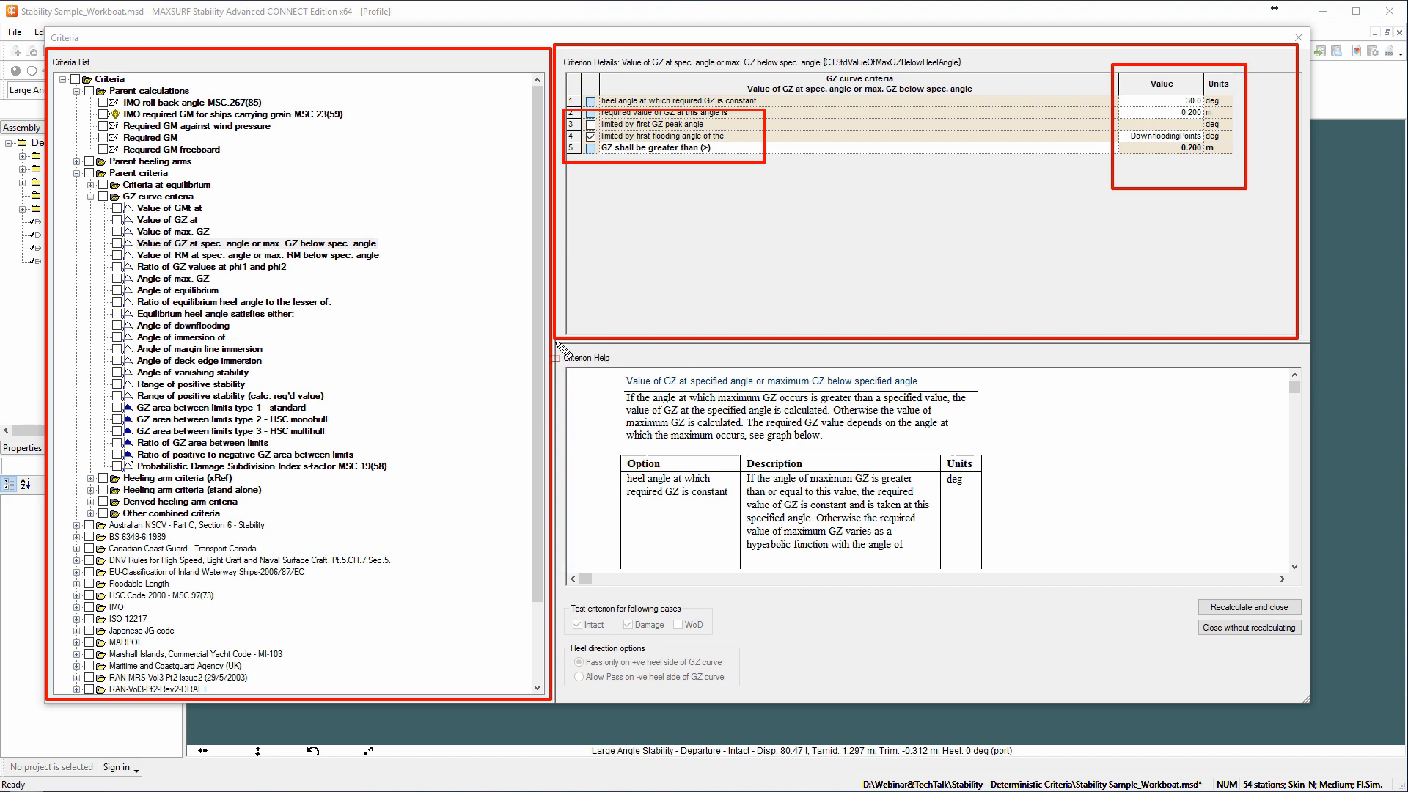
mouse_move(555, 343)
left_mouse_down()
mouse_move(742, 464)
mouse_move(1298, 591)
left_mouse_up()
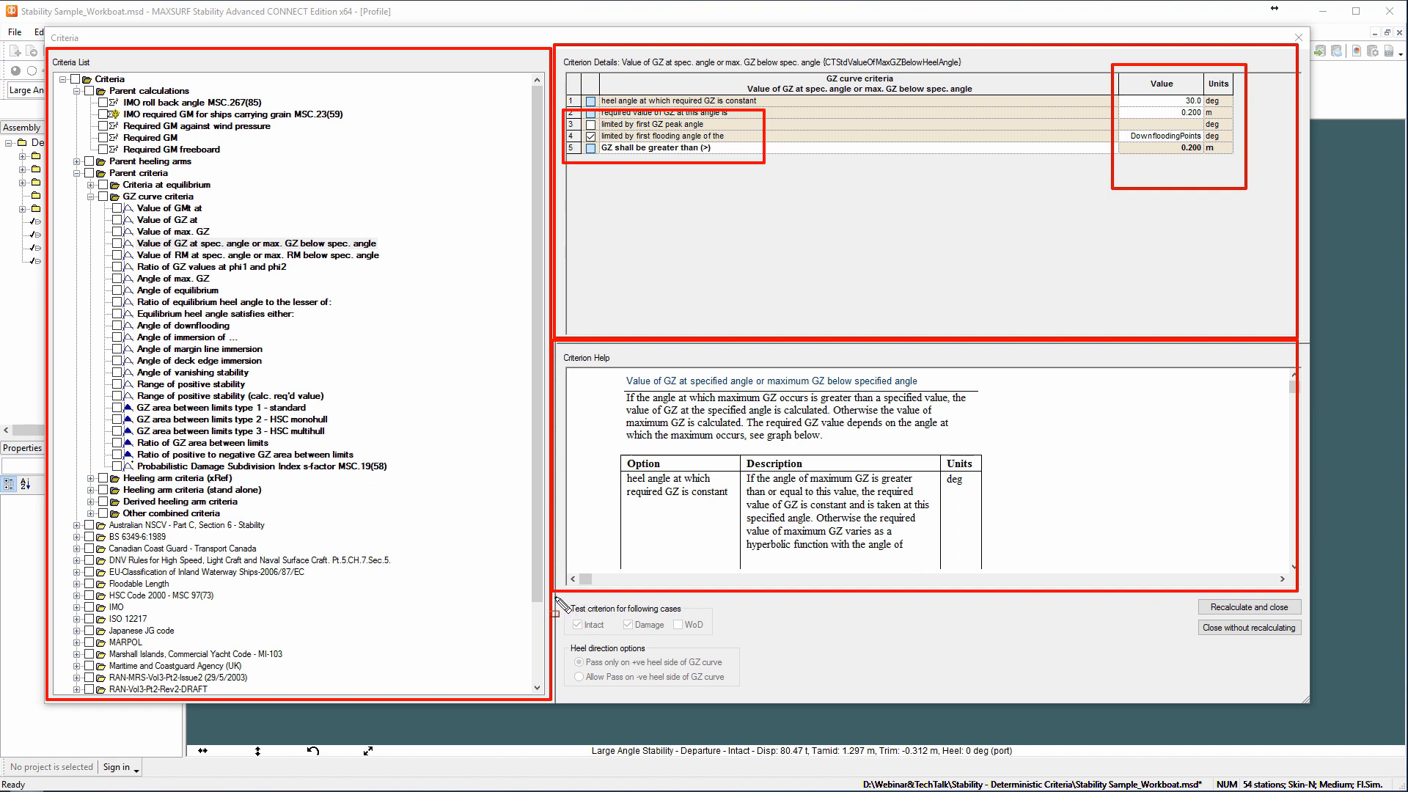
mouse_move(555, 596)
left_mouse_down()
mouse_move(587, 627)
mouse_move(725, 662)
mouse_move(732, 648)
left_mouse_up()
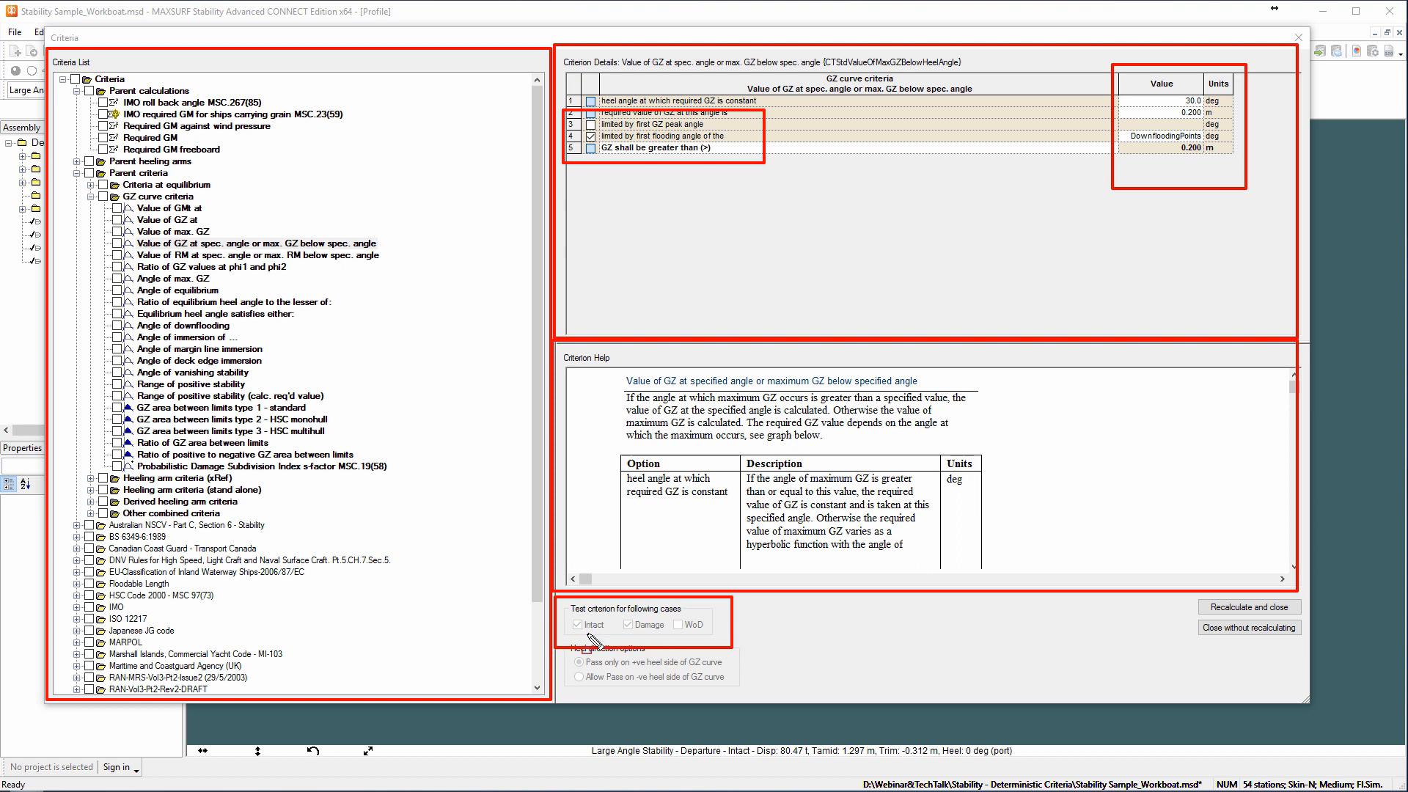
mouse_move(566, 607)
left_mouse_down()
mouse_move(597, 648)
mouse_move(718, 645)
left_mouse_up()
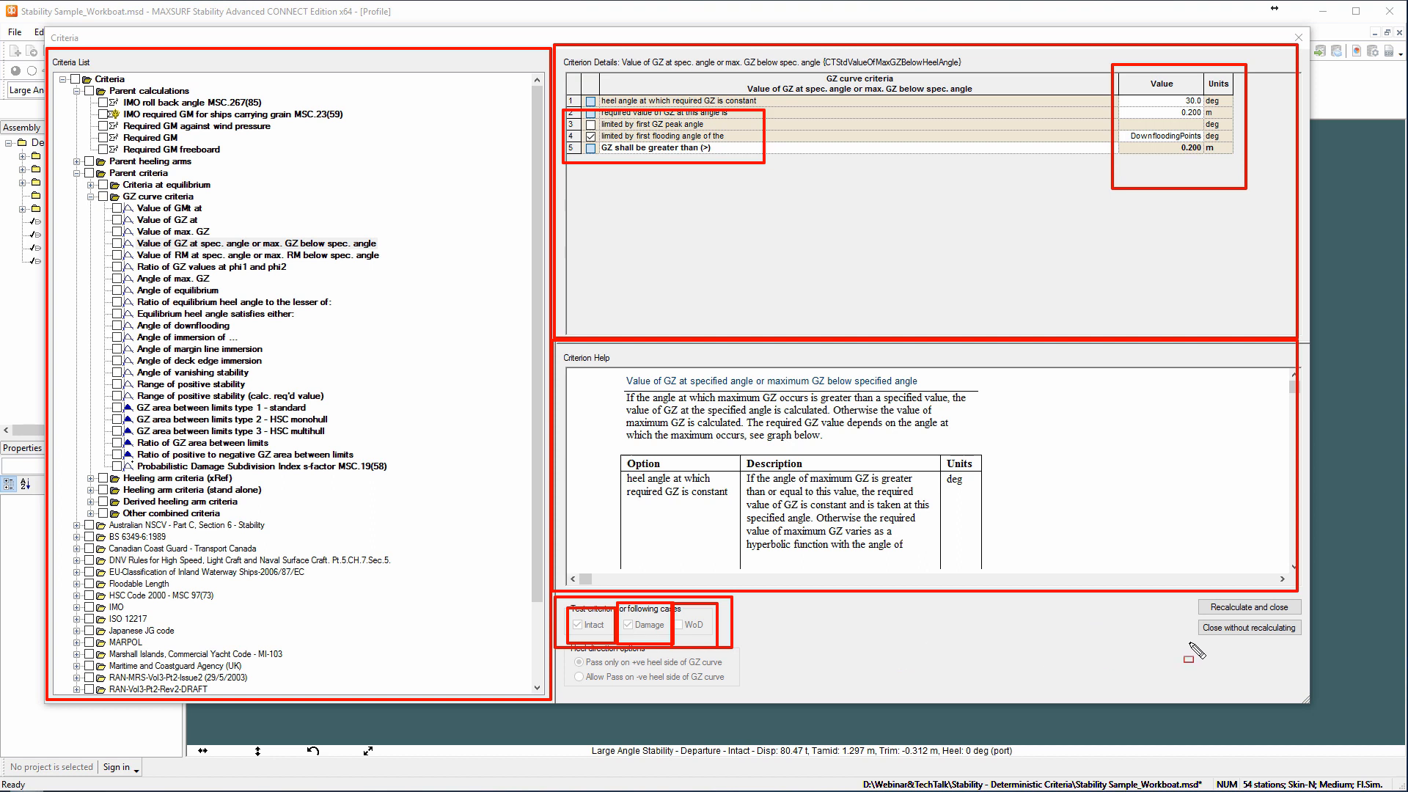
left_click_drag(1181, 645, 1306, 593)
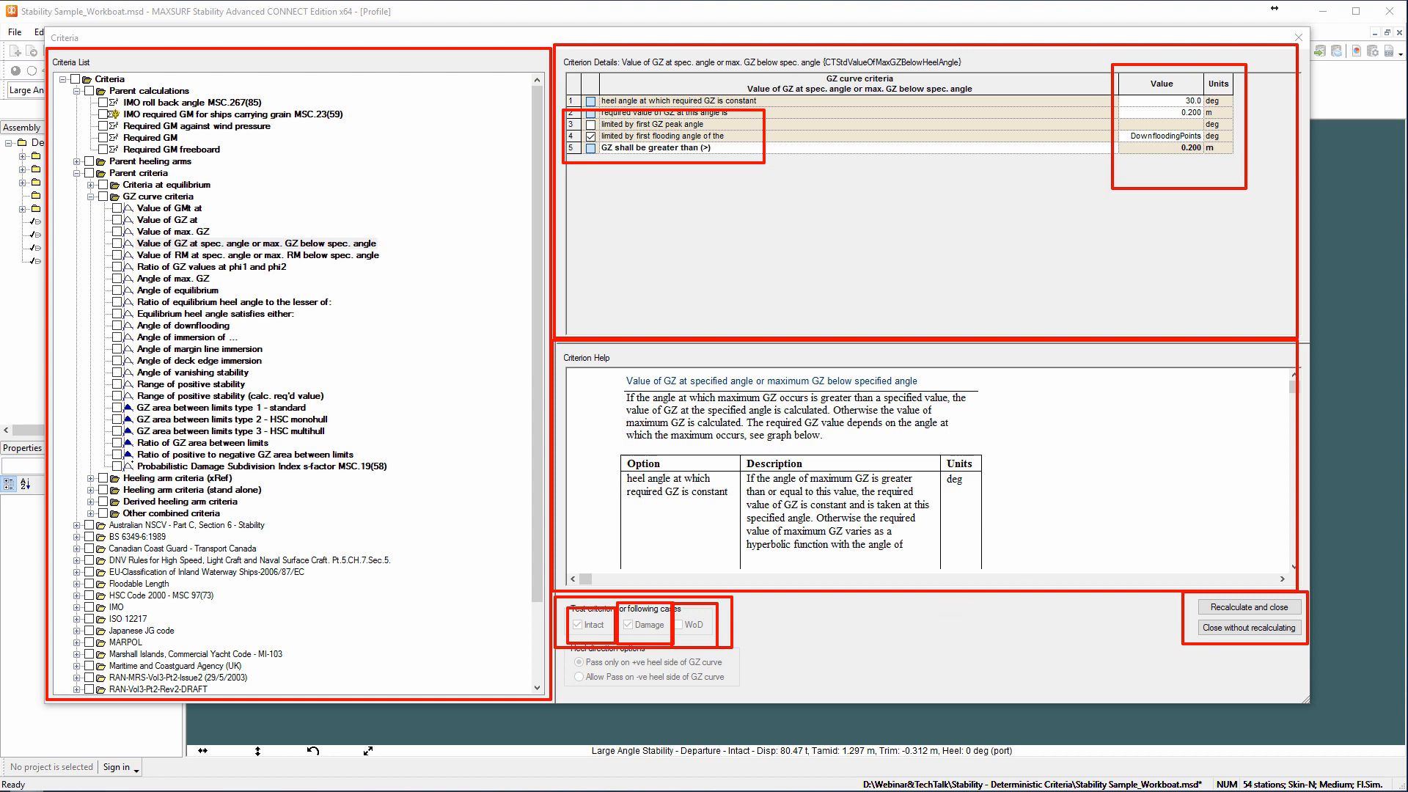
key("Escape")
Expand the Australian NSCV Section 6B rules to examine the individual criteria under 8.5.3 for intermediate stages of flooding.
left_click(77, 173)
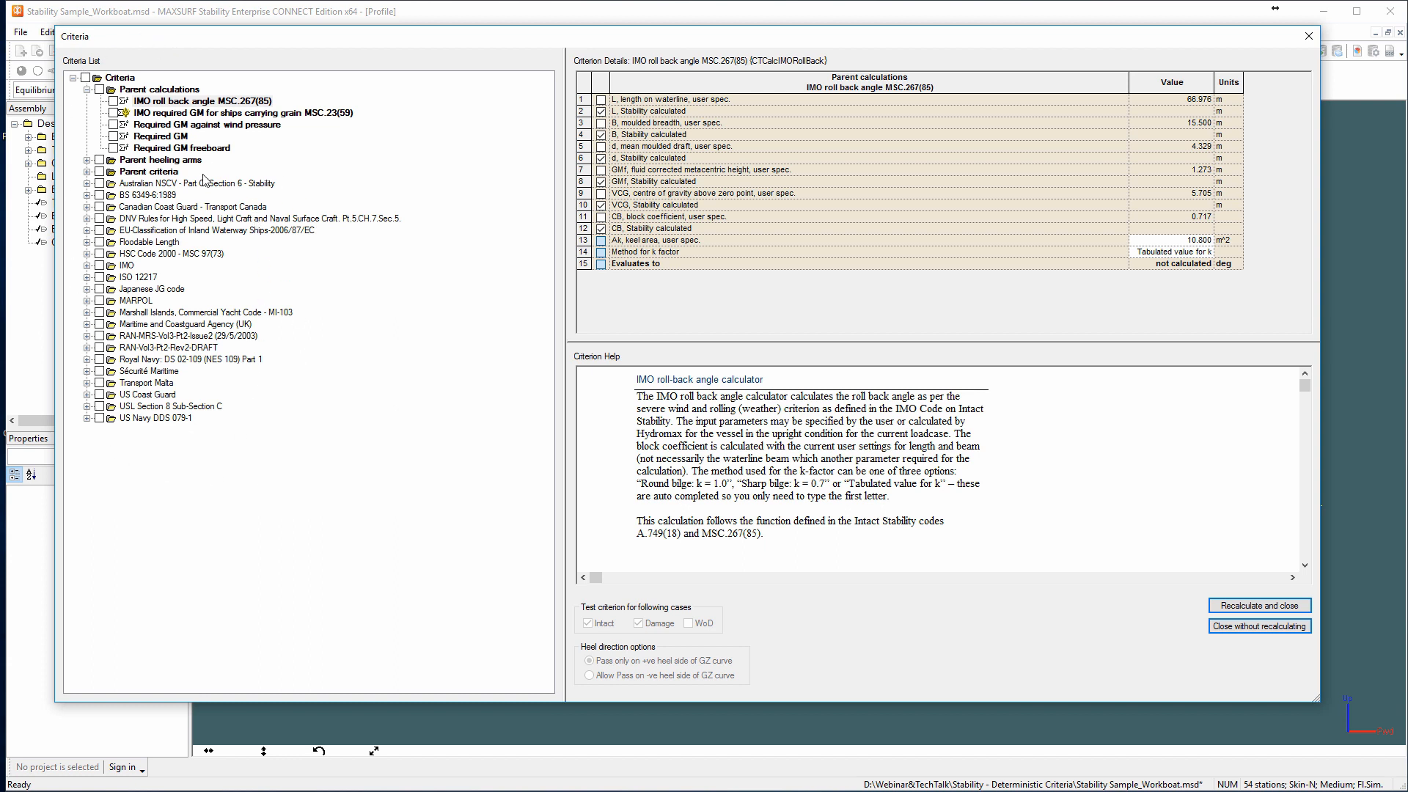
left_click(86, 183)
left_click(101, 207)
left_click(114, 230)
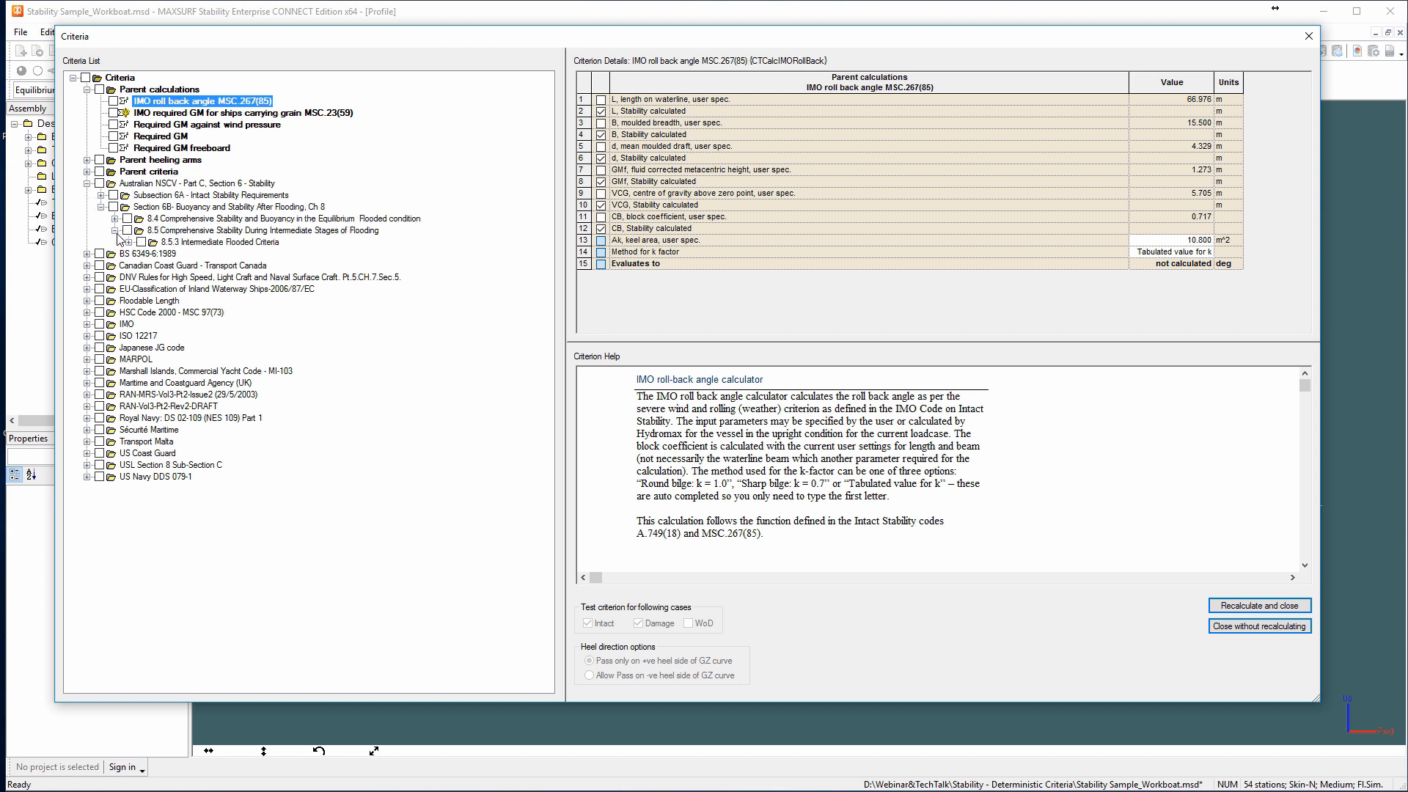
left_click(129, 241)
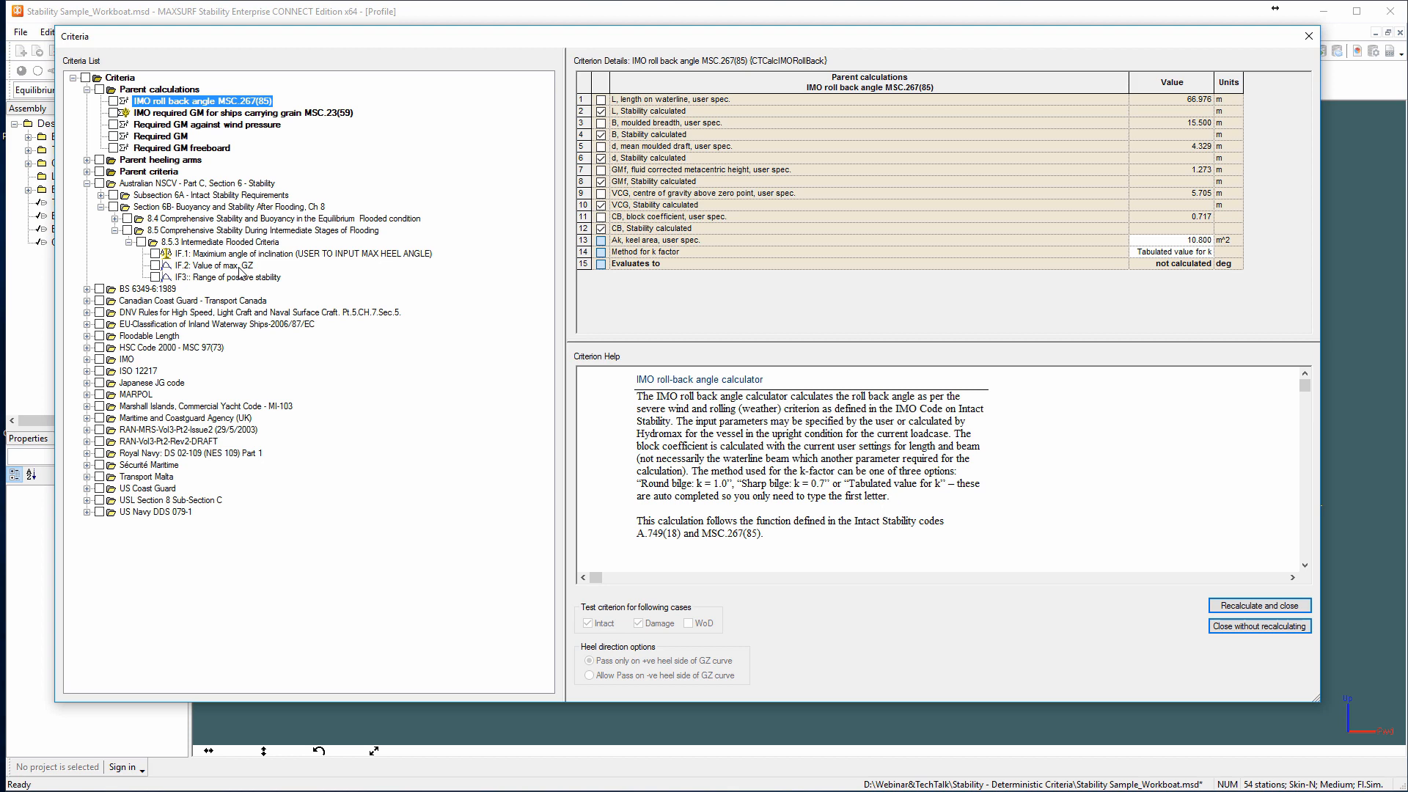
key("alt+Tab")
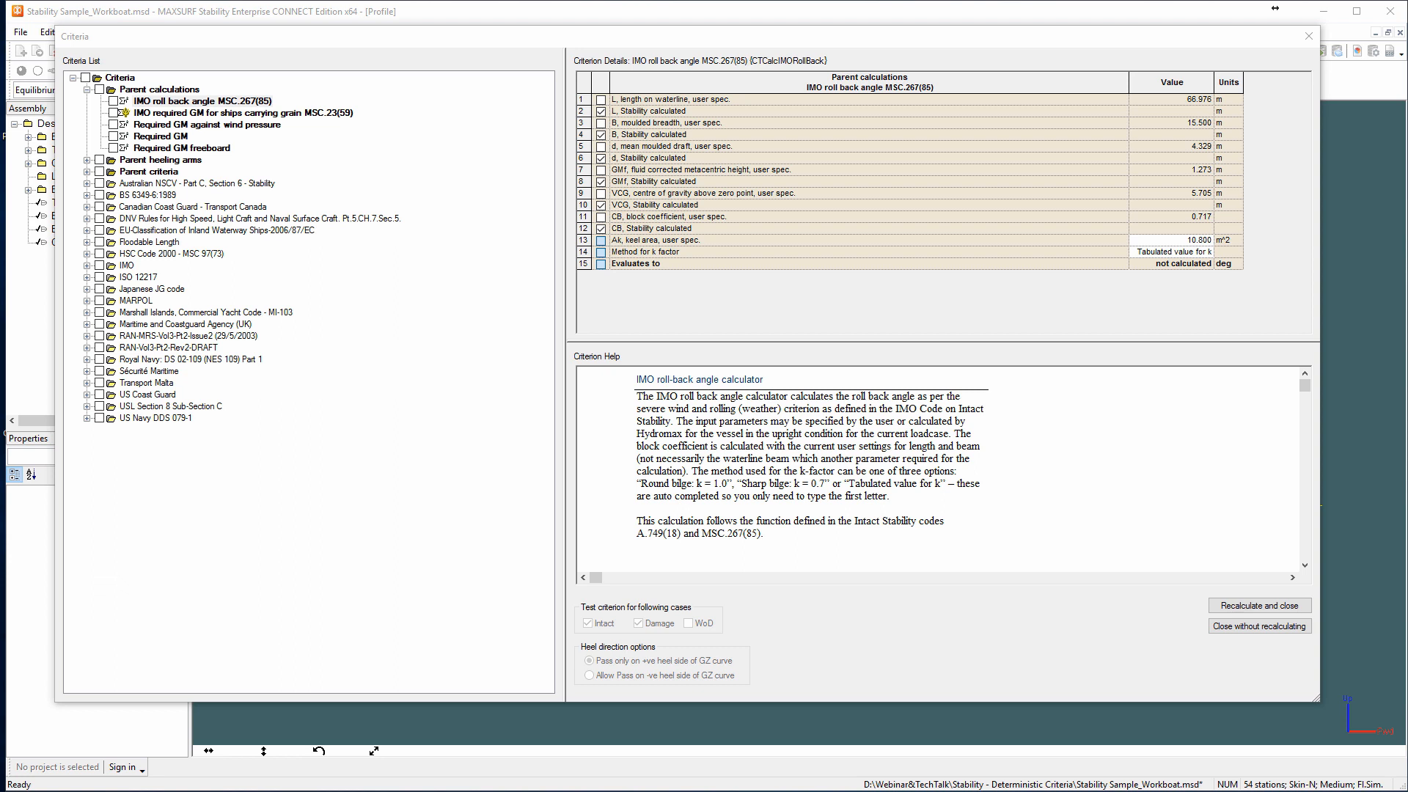
Copy the IMO A.749(18) Ch3 design criteria group and paste it directly under the root Criteria folder.
left_click(86, 266)
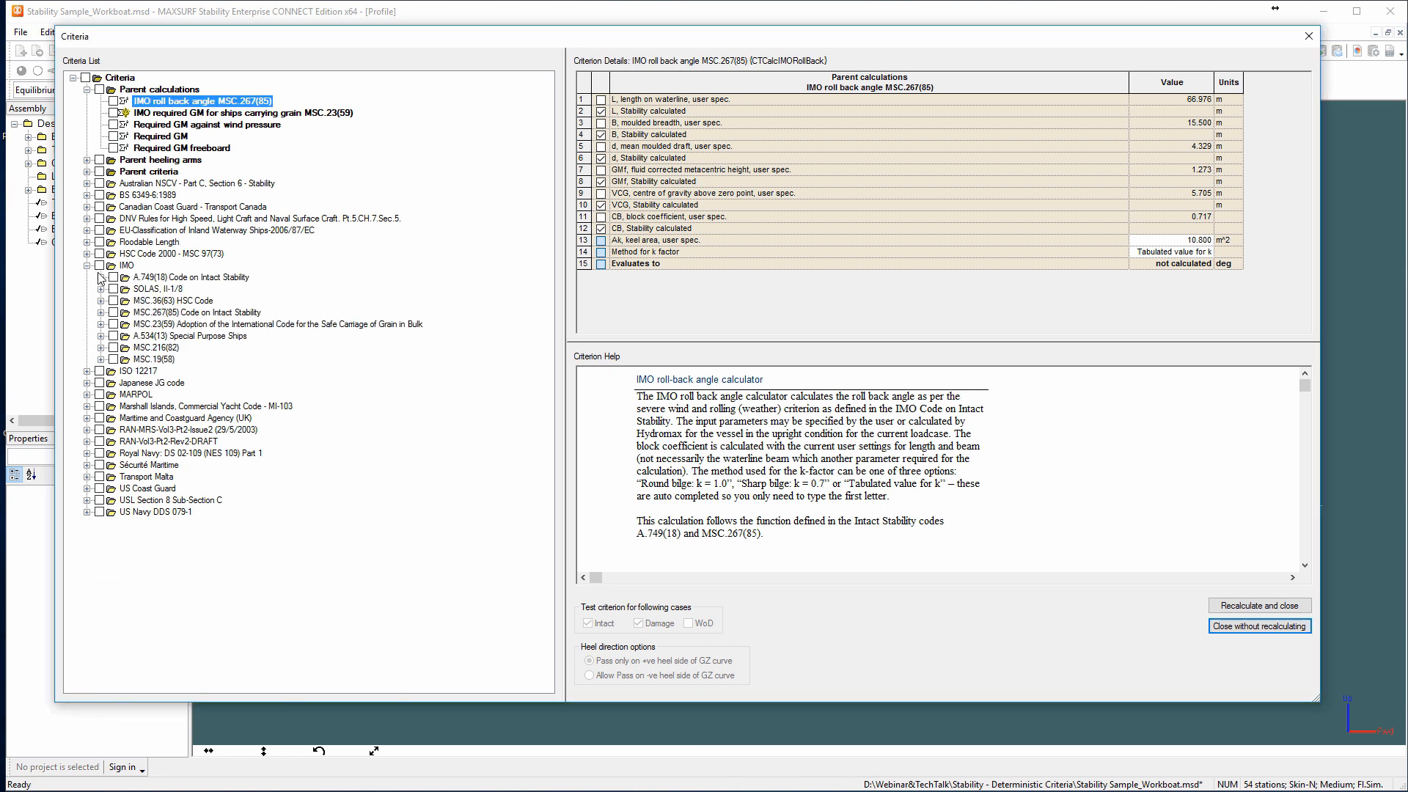
left_click(100, 277)
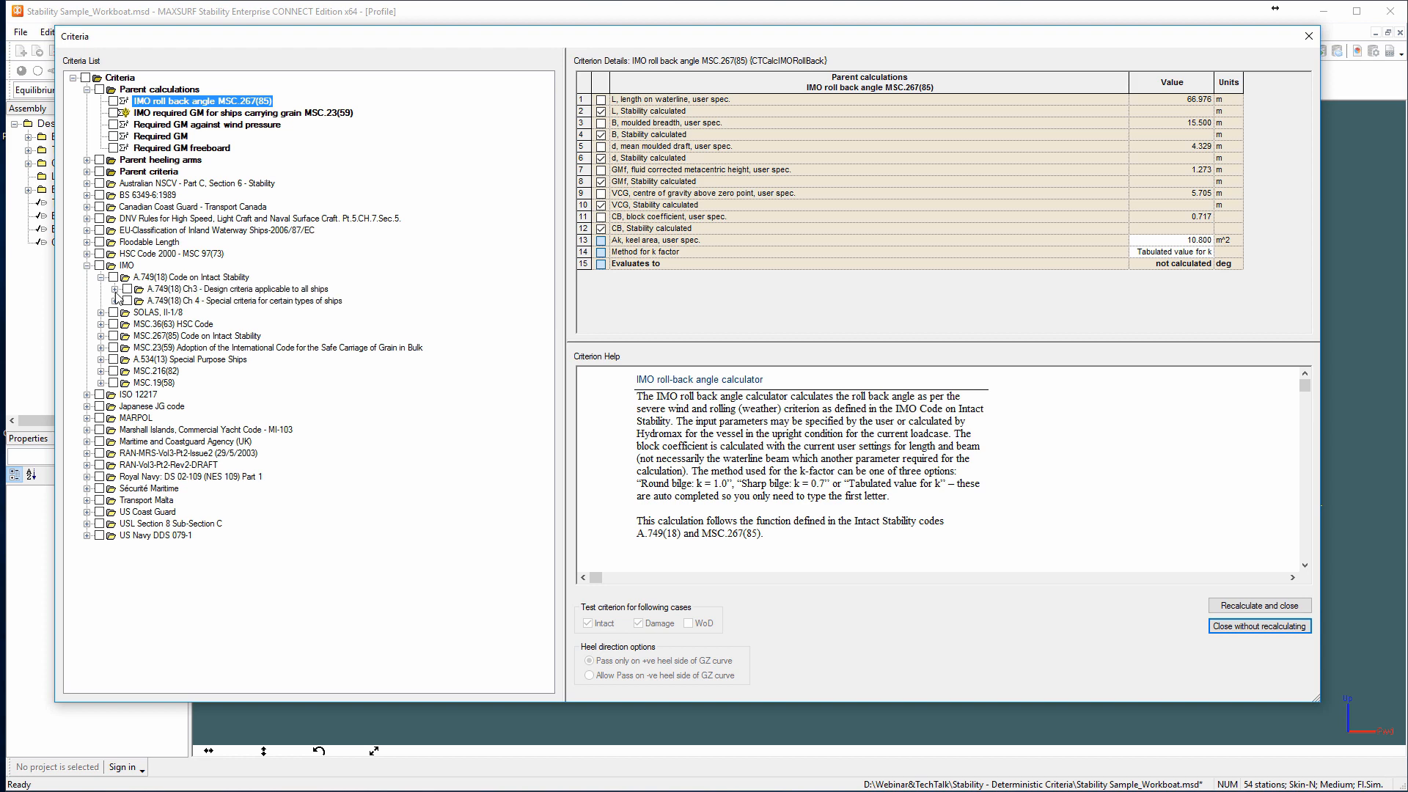
left_click(115, 290)
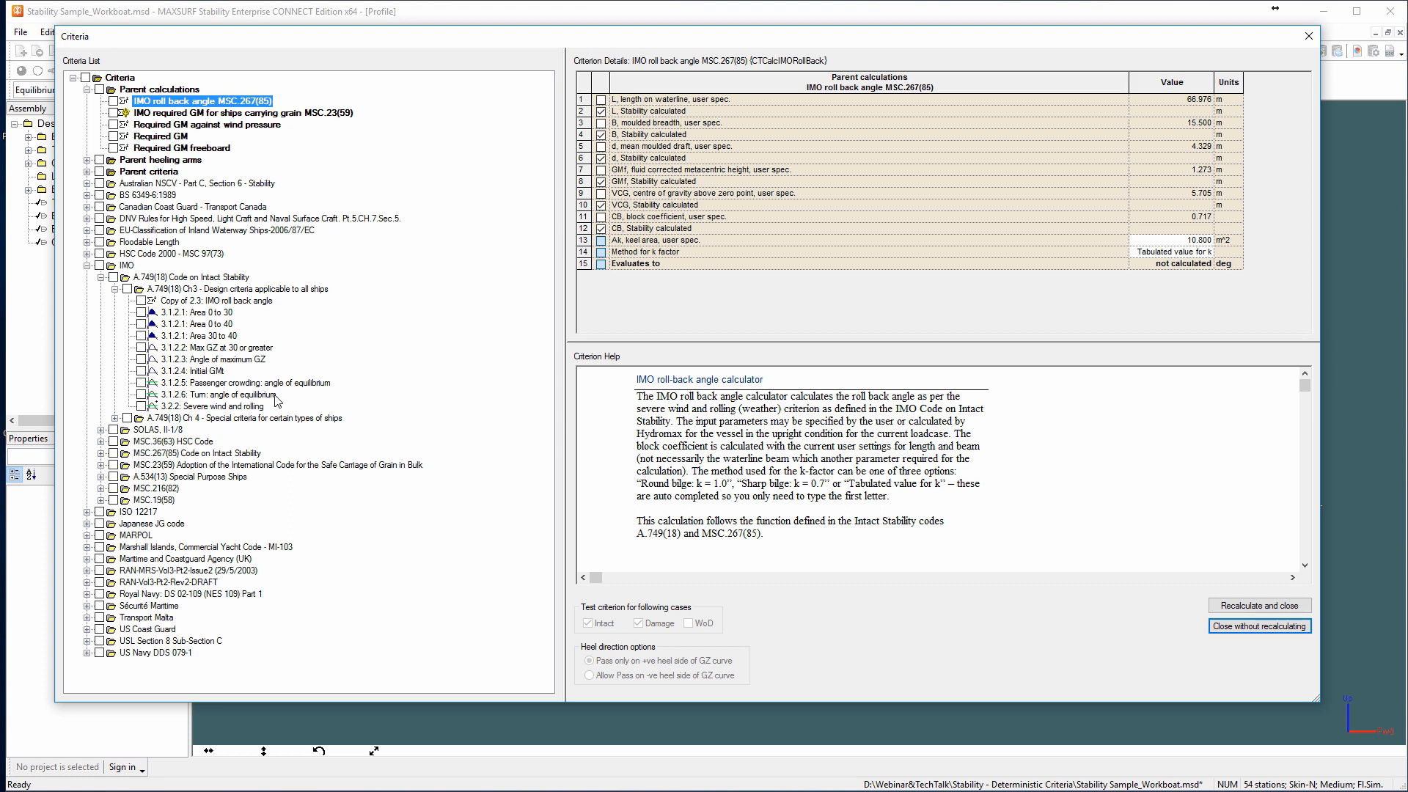
right_click(276, 293)
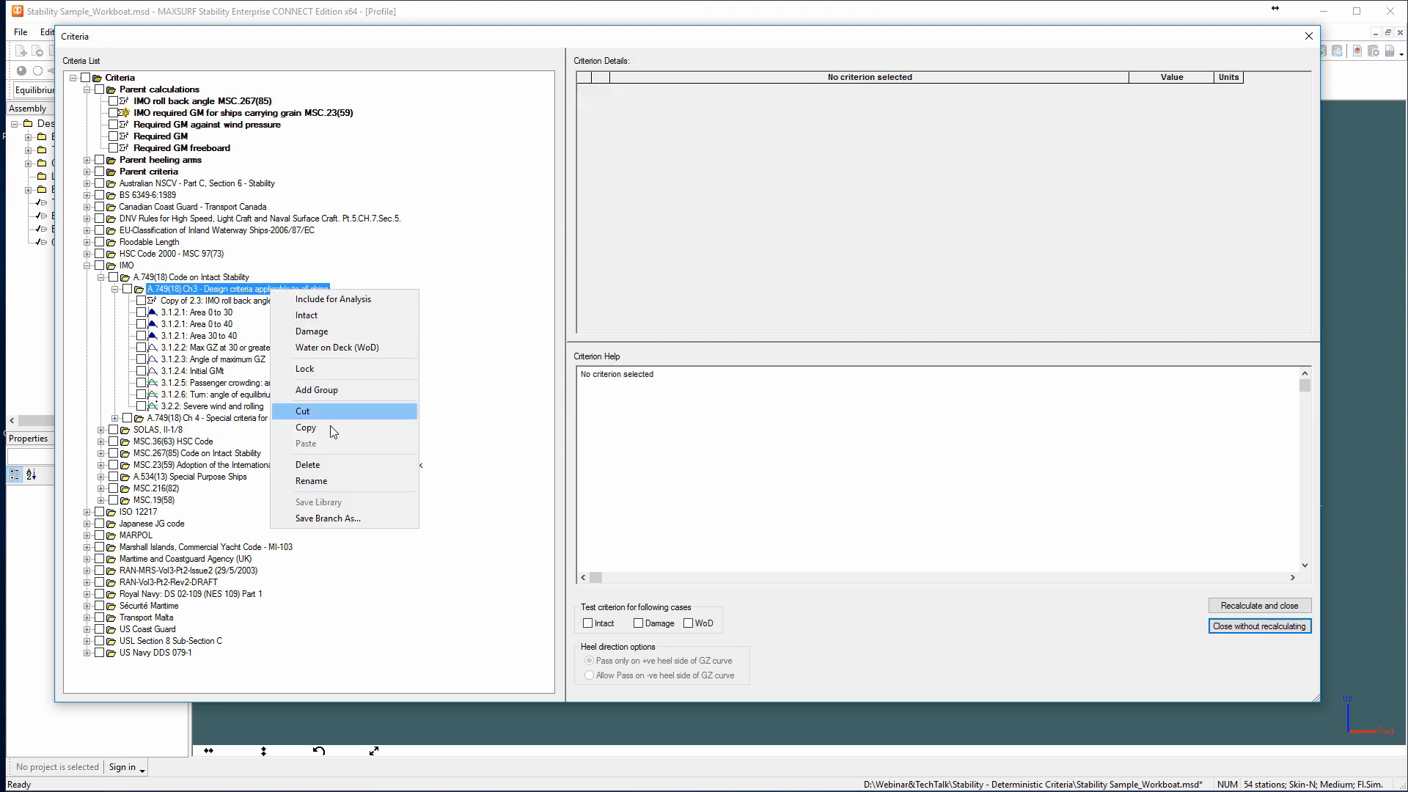
left_click(303, 412)
left_click(119, 78)
right_click(123, 78)
left_click(161, 232)
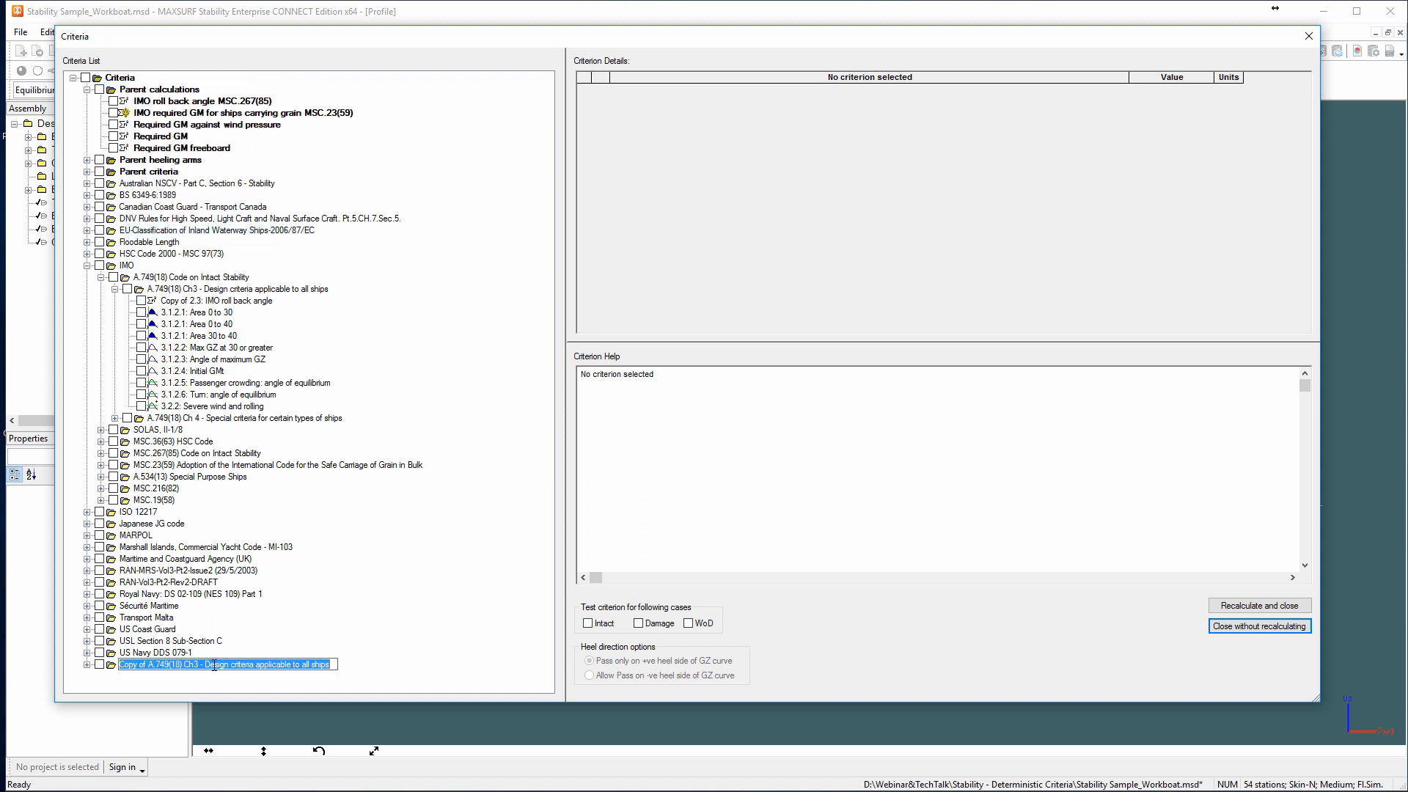
Rename the pasted criteria group as "MyState Regulation".
type("MyState Regula")
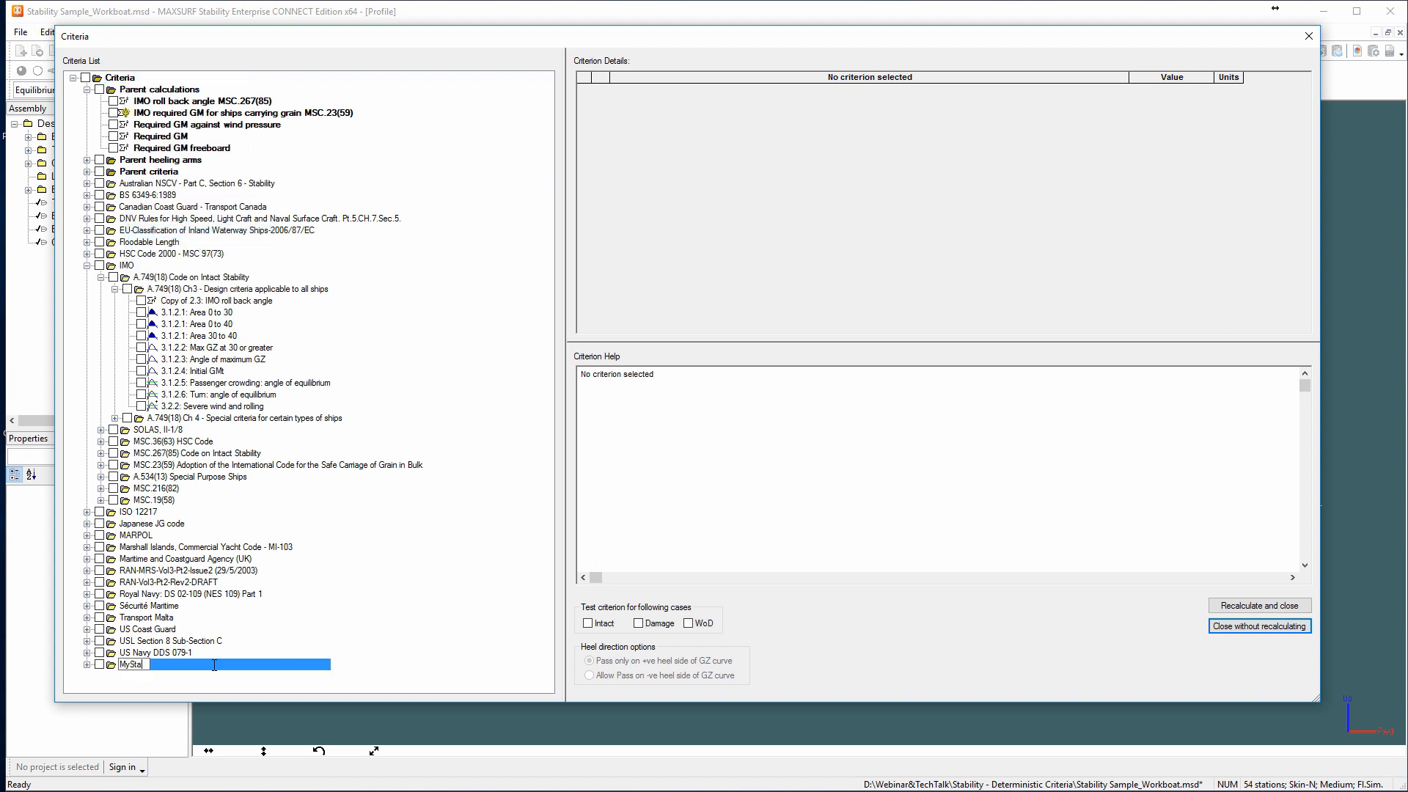
type("tion")
key("Return")
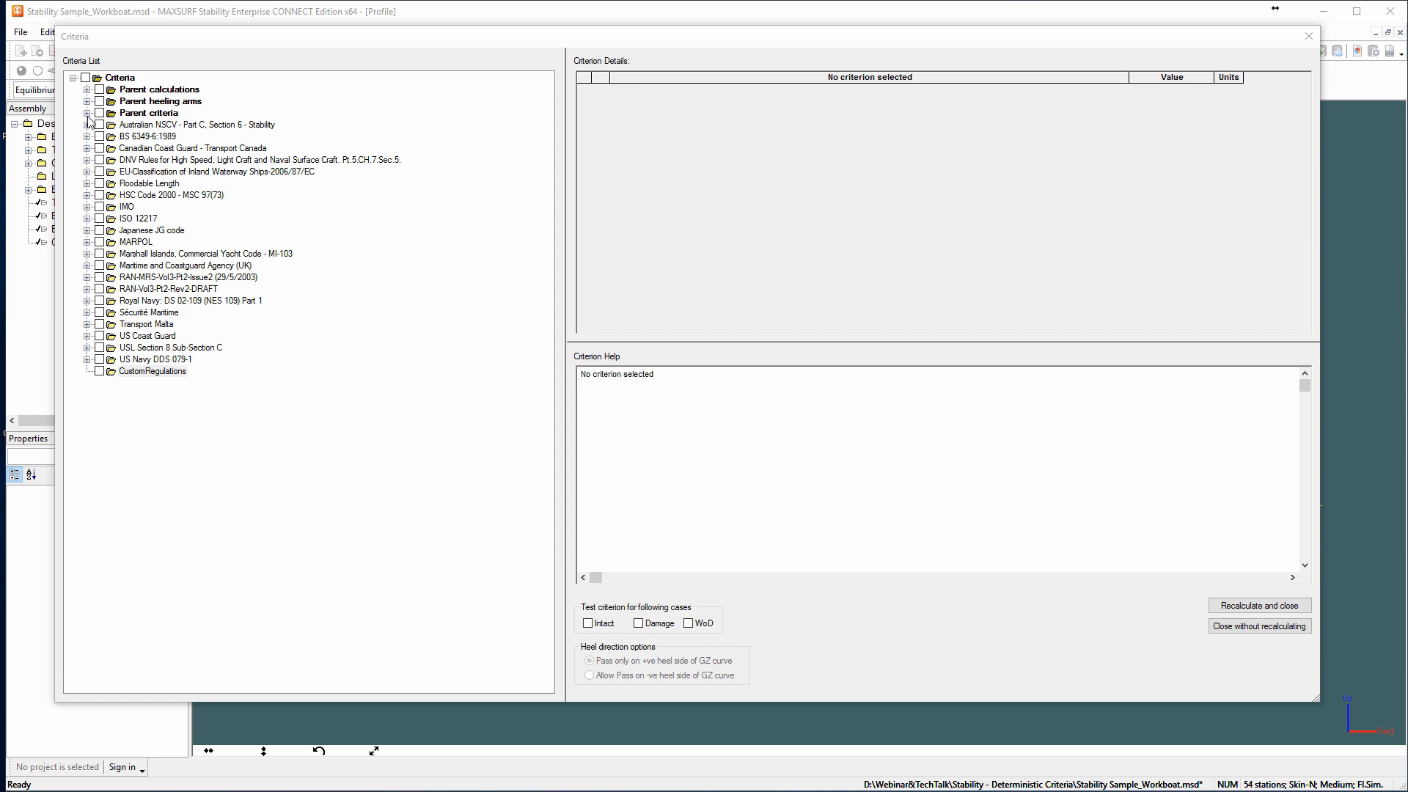
Examine the parameters and help text of the parent calculation "Required GM against wind pressure", then collapse the parent calculations.
left_click(128, 116)
left_click(156, 102)
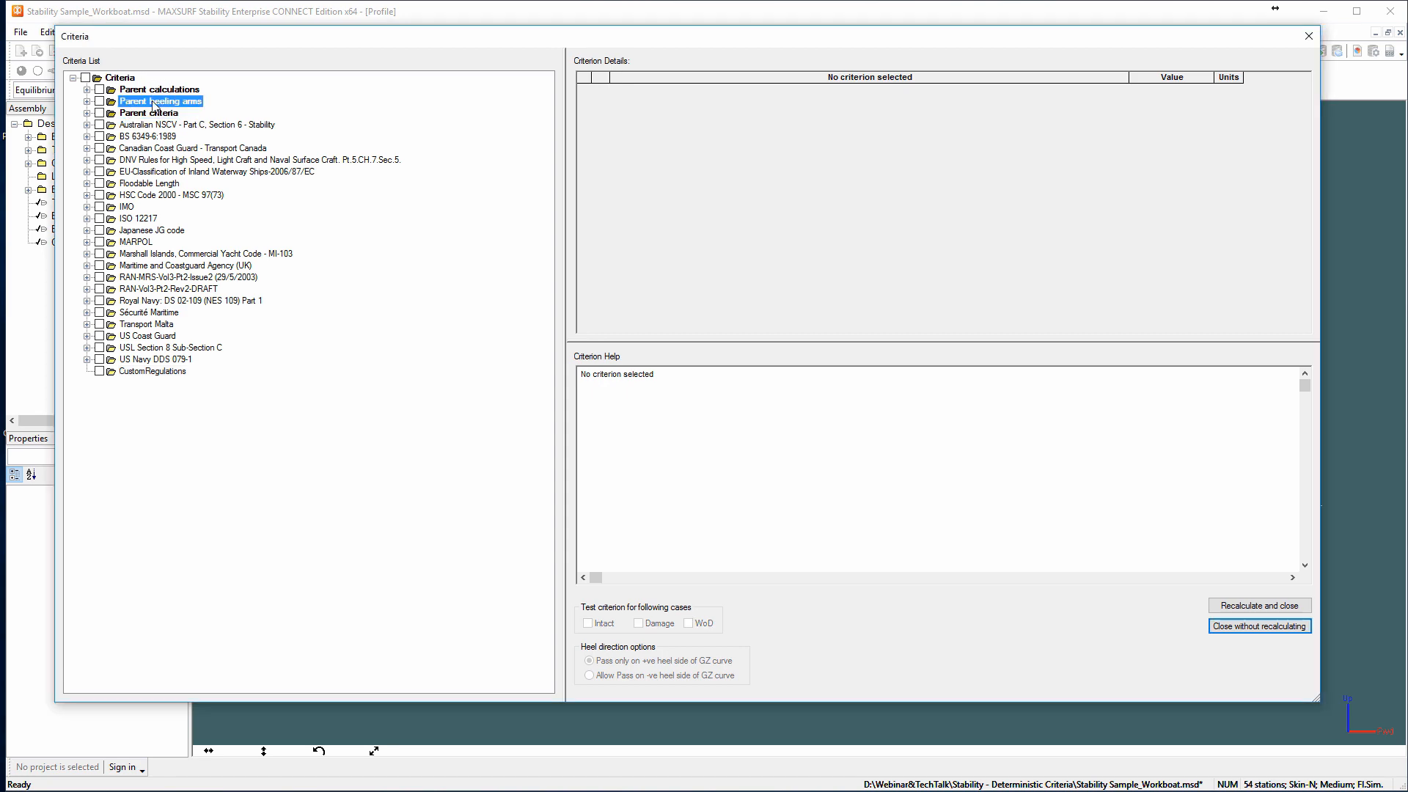
left_click(153, 90)
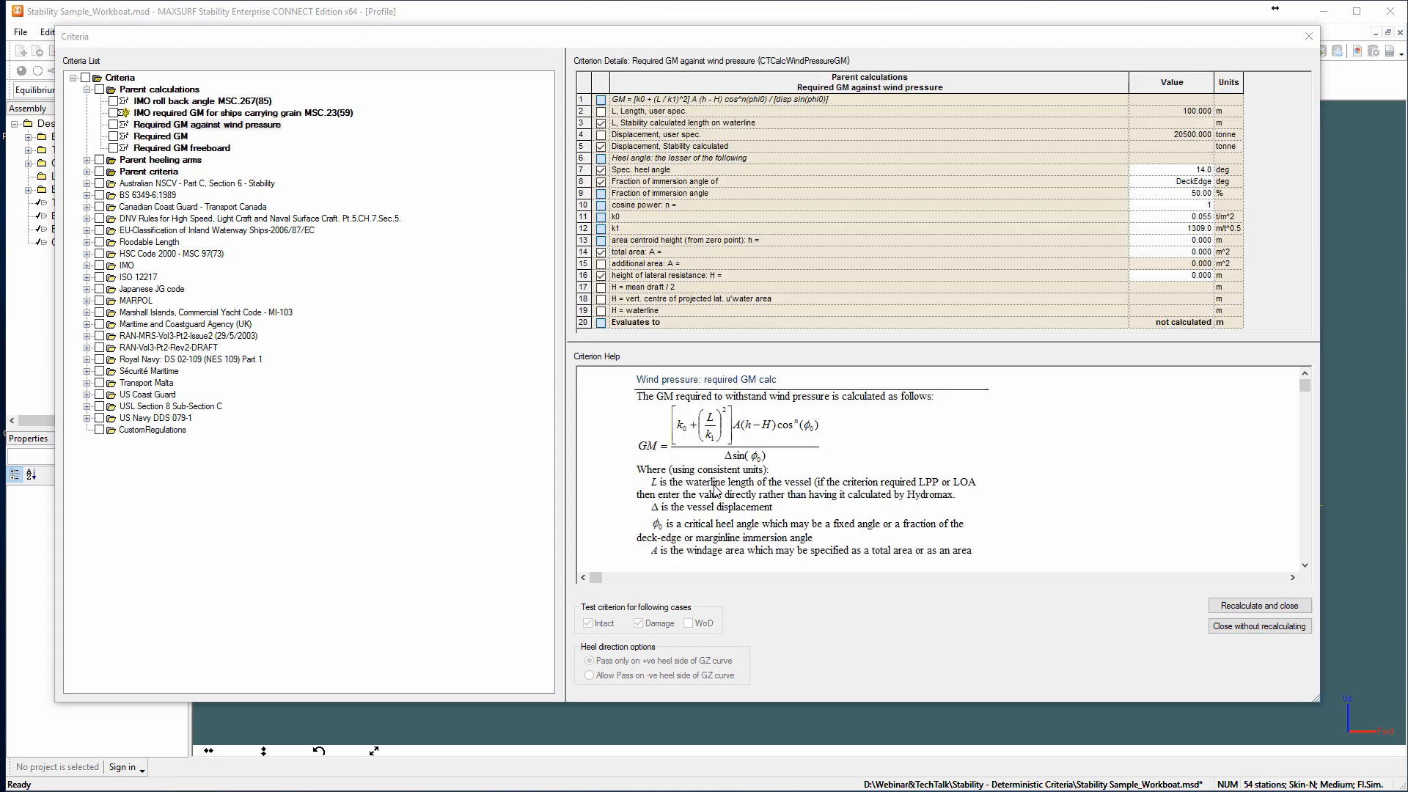
left_click(87, 89)
left_click(596, 322)
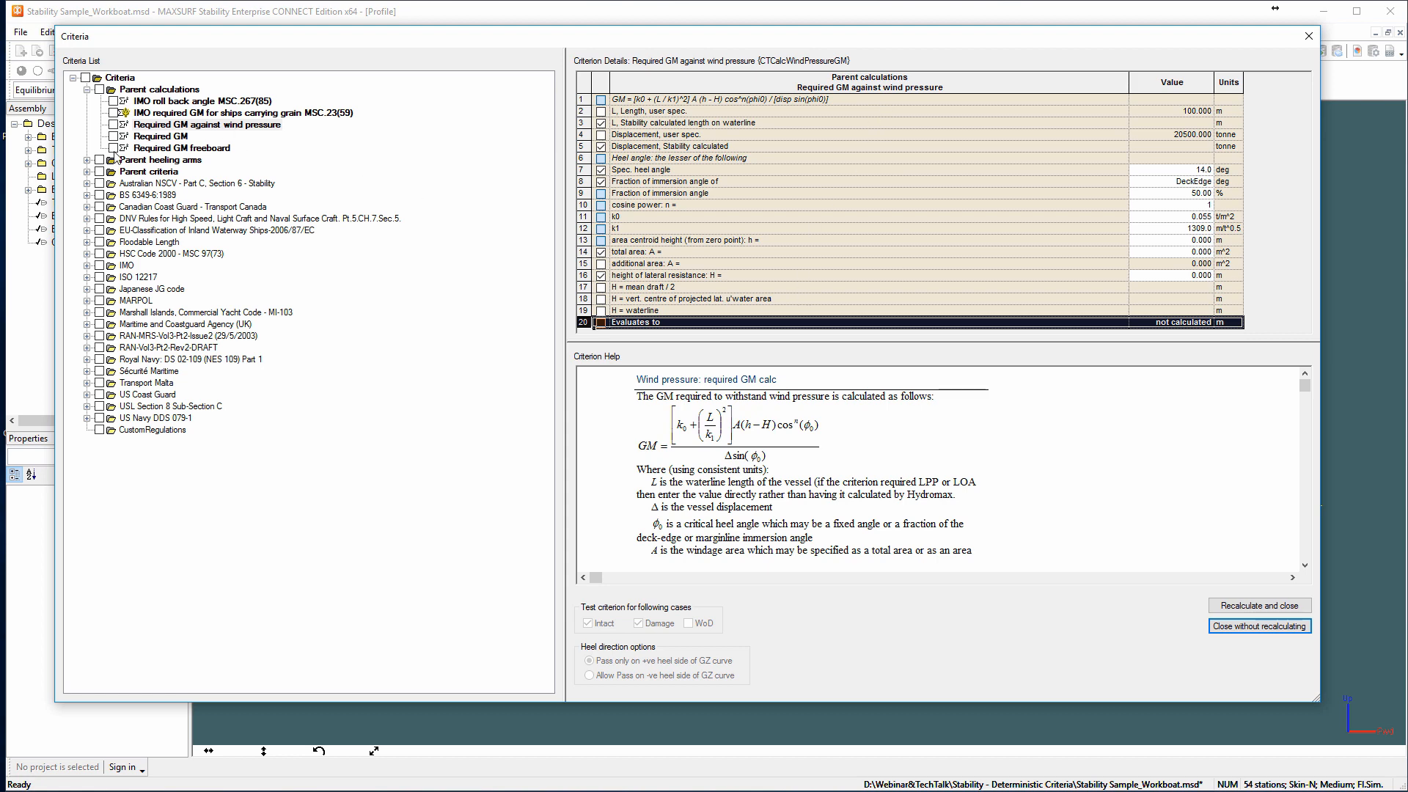
left_click(86, 89)
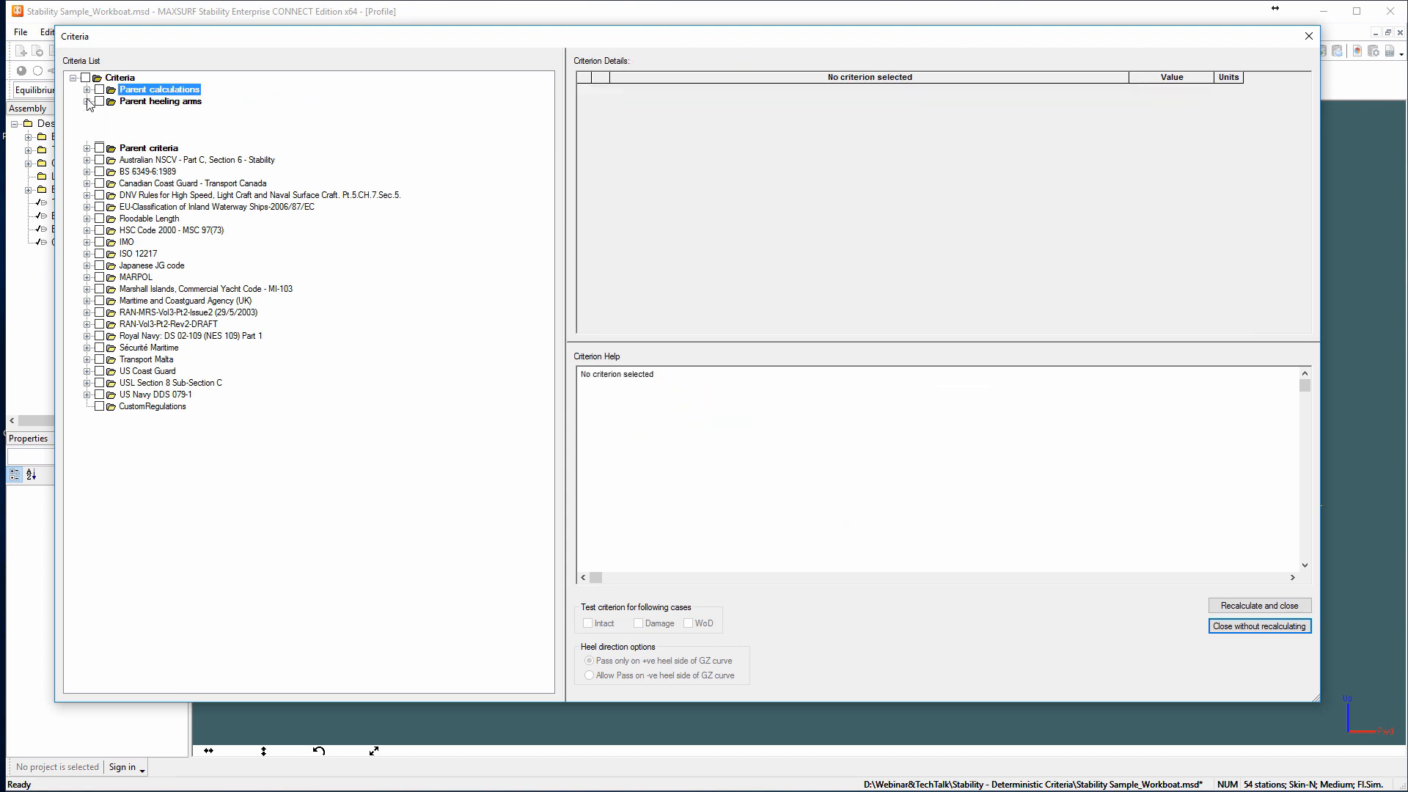
Review the definitions of the parent heeling arms, including general, wind with velocity profile, passenger crowding and towing.
left_click(86, 102)
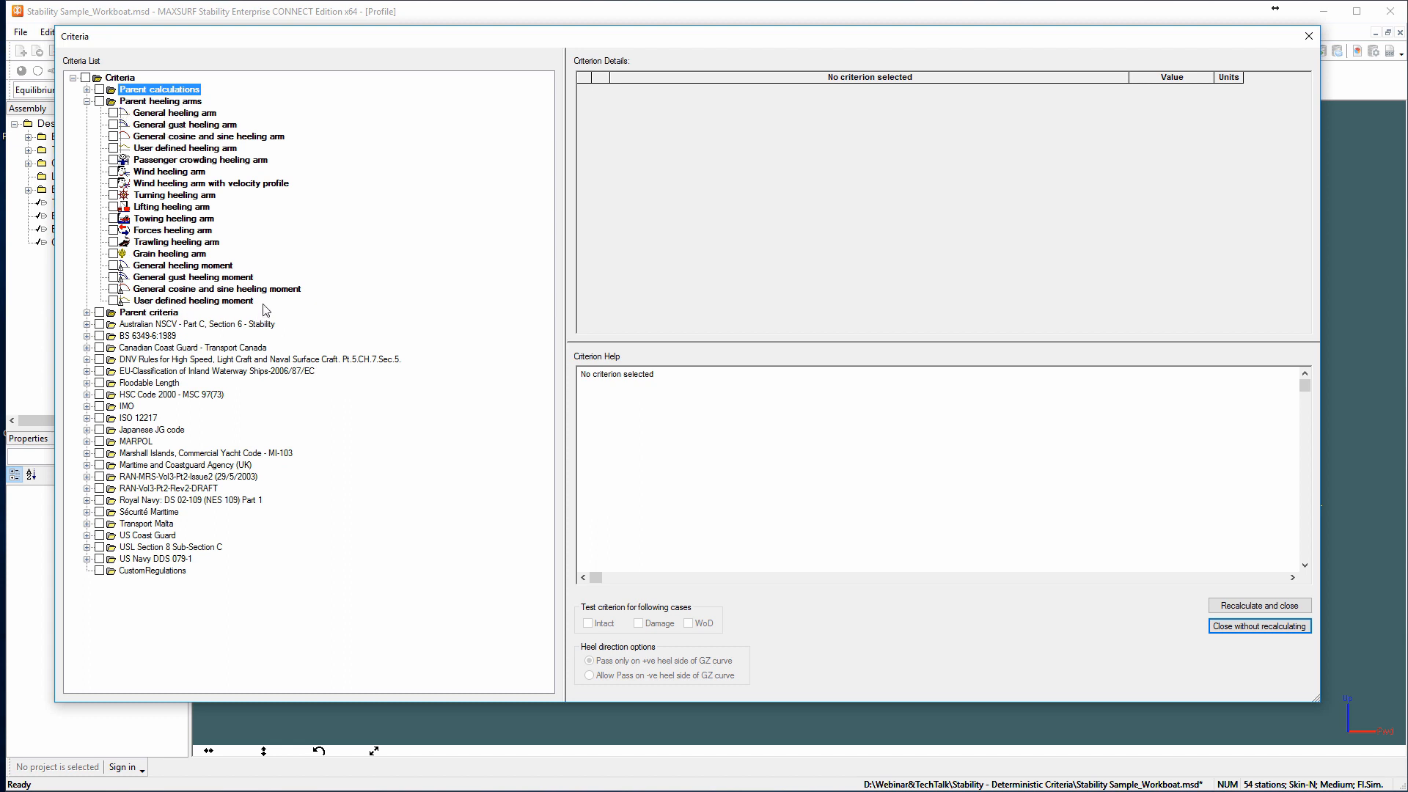
left_click(173, 114)
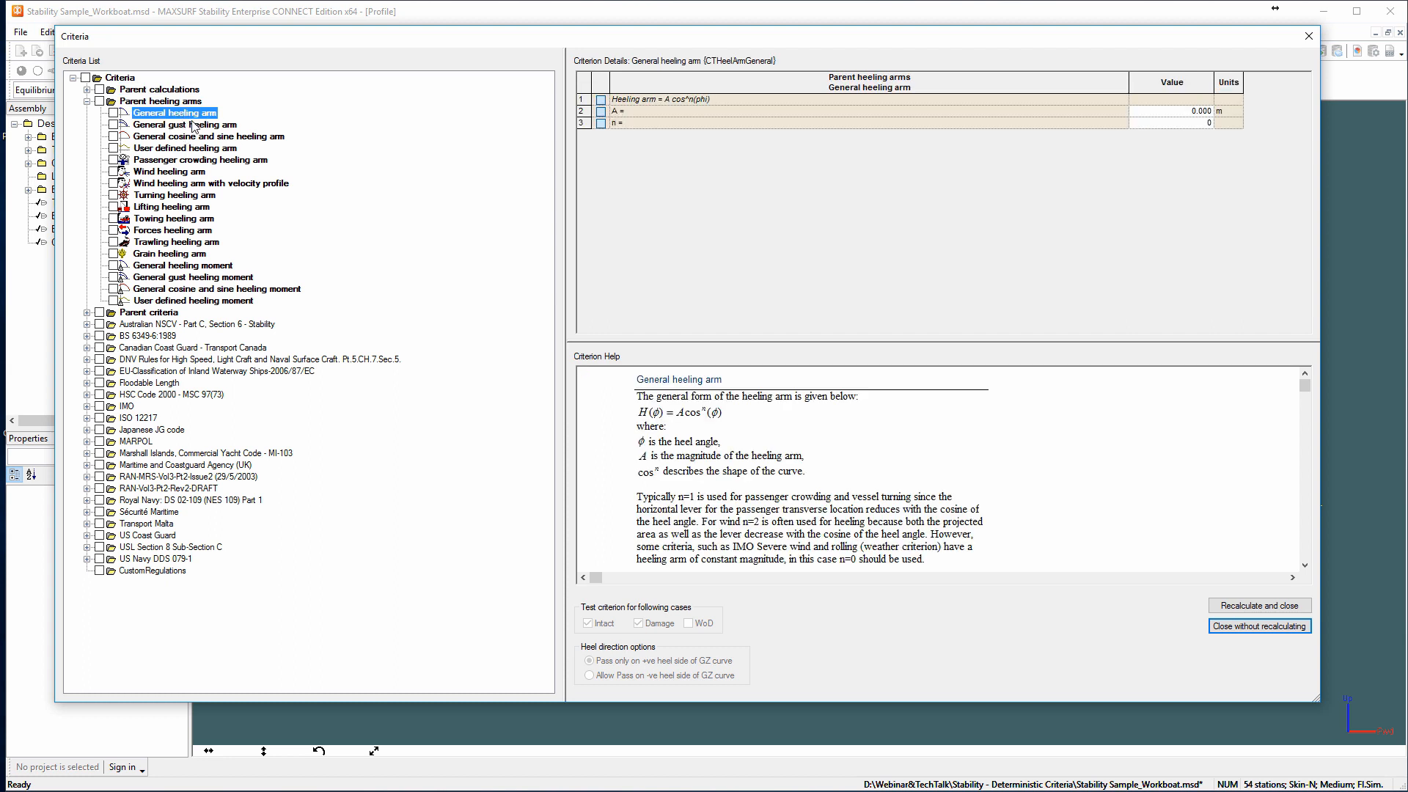
left_click(153, 173)
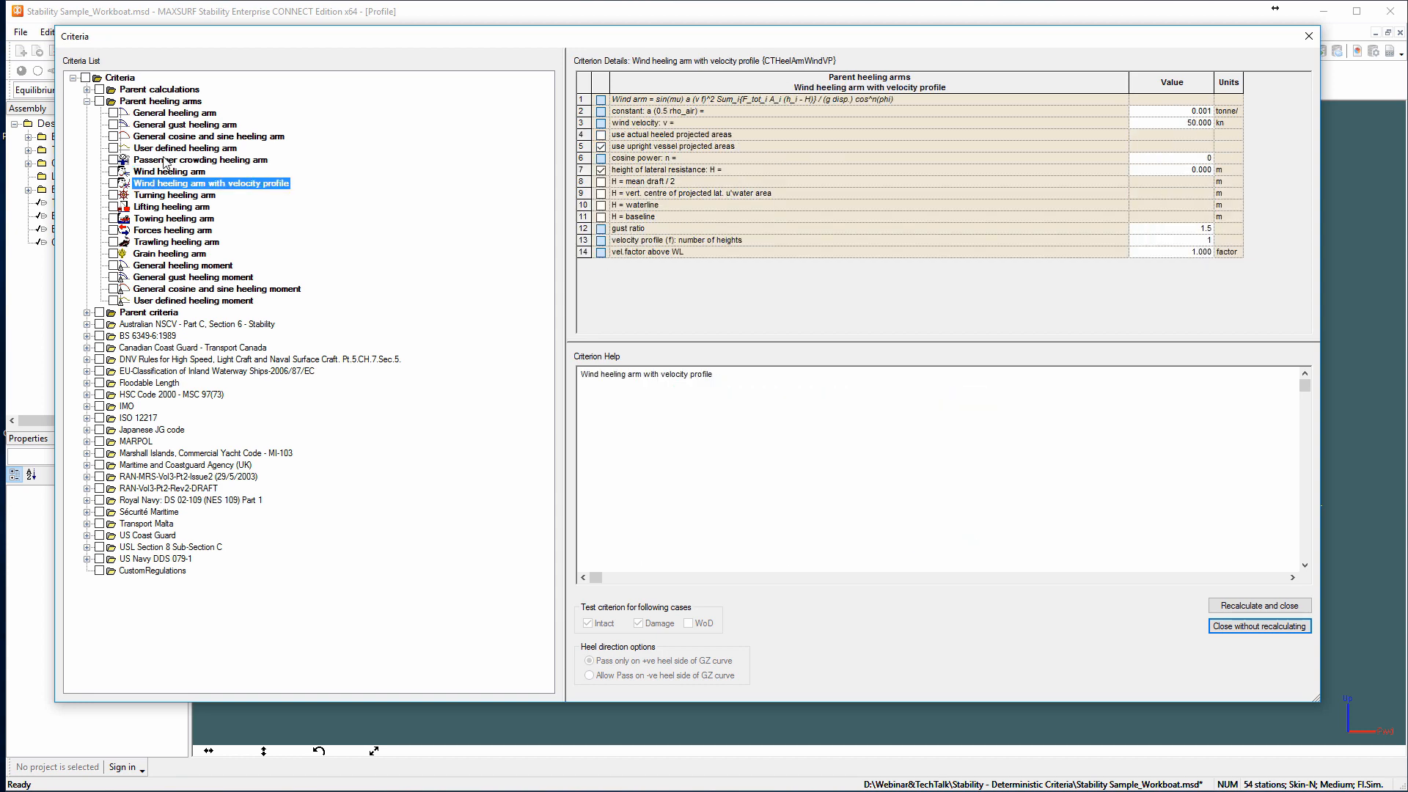
left_click(166, 161)
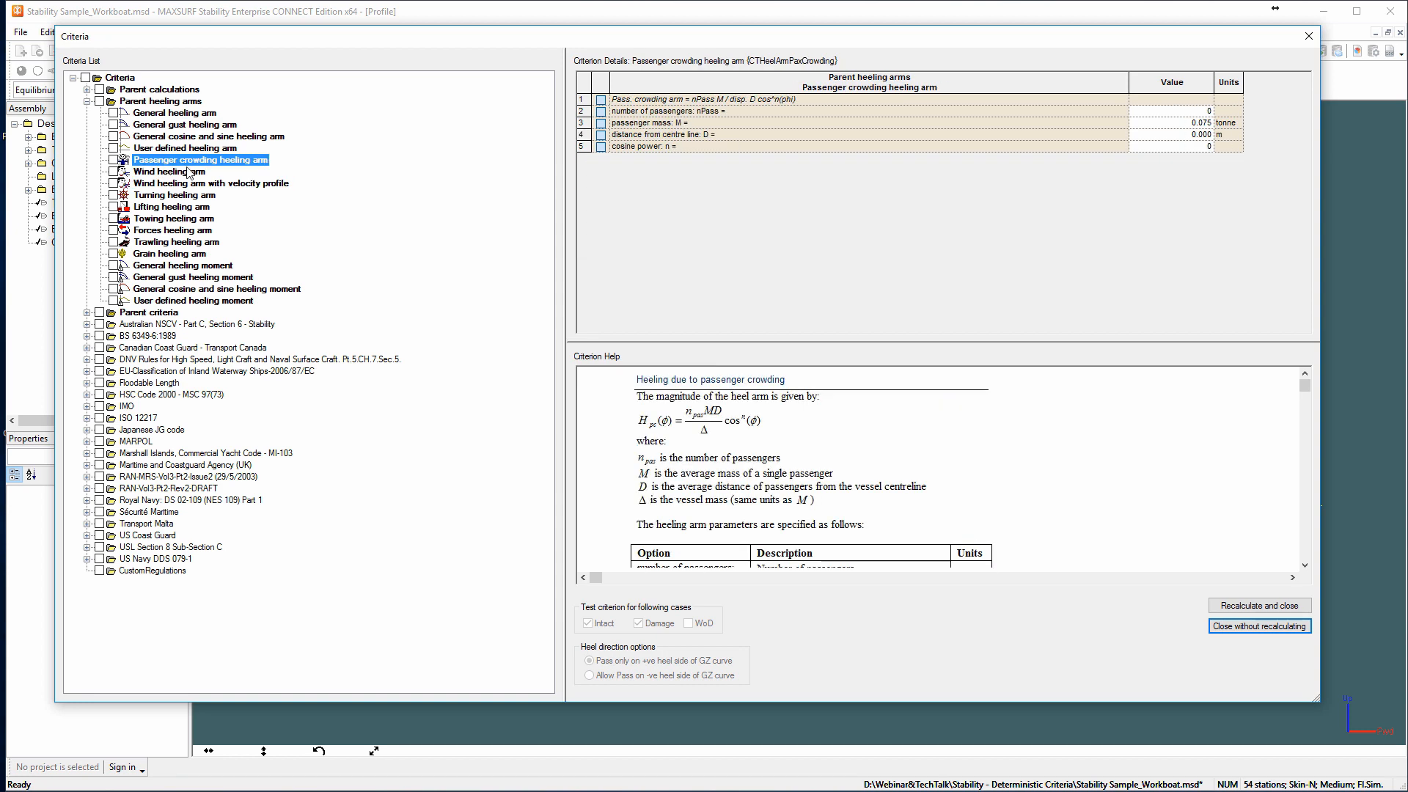
left_click(159, 208)
left_click(167, 218)
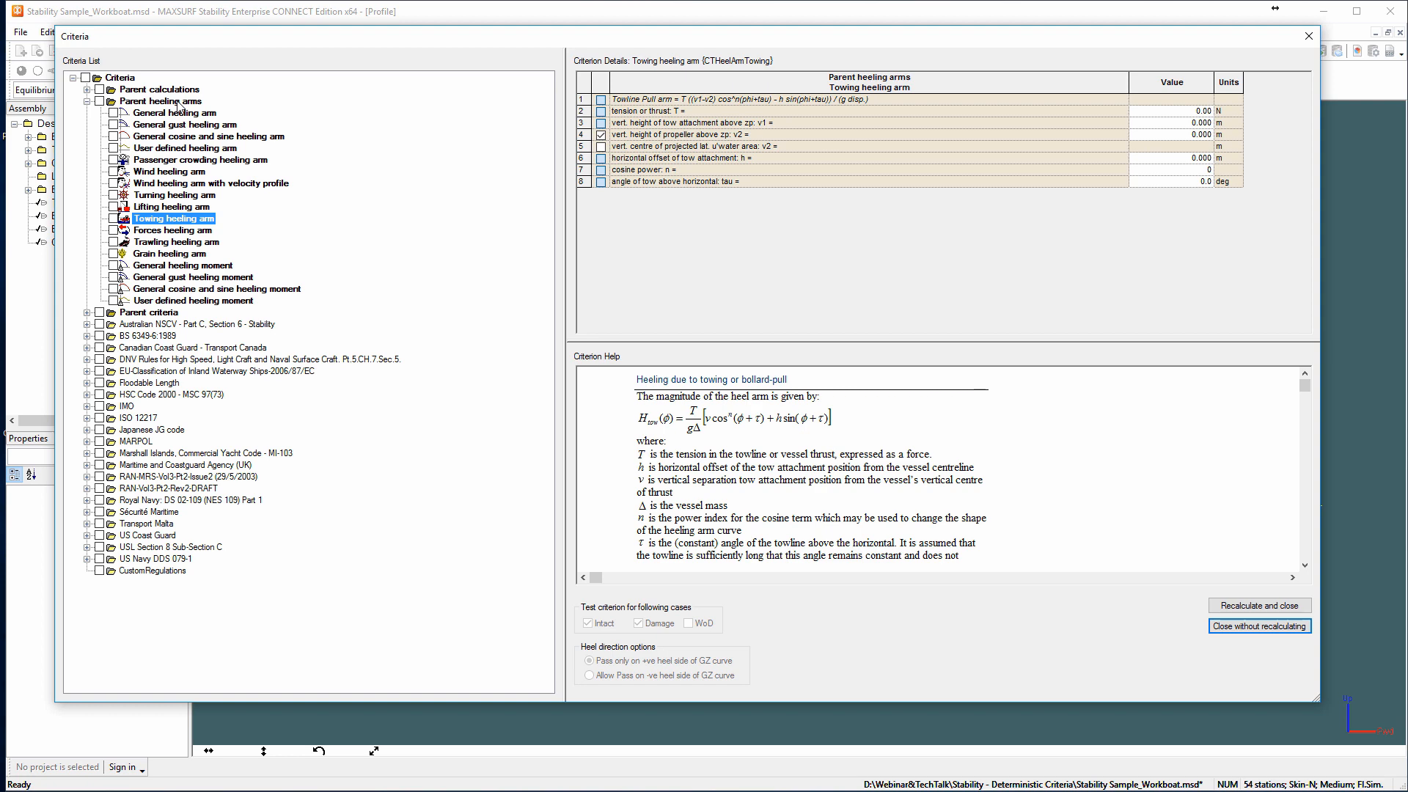
left_click(87, 101)
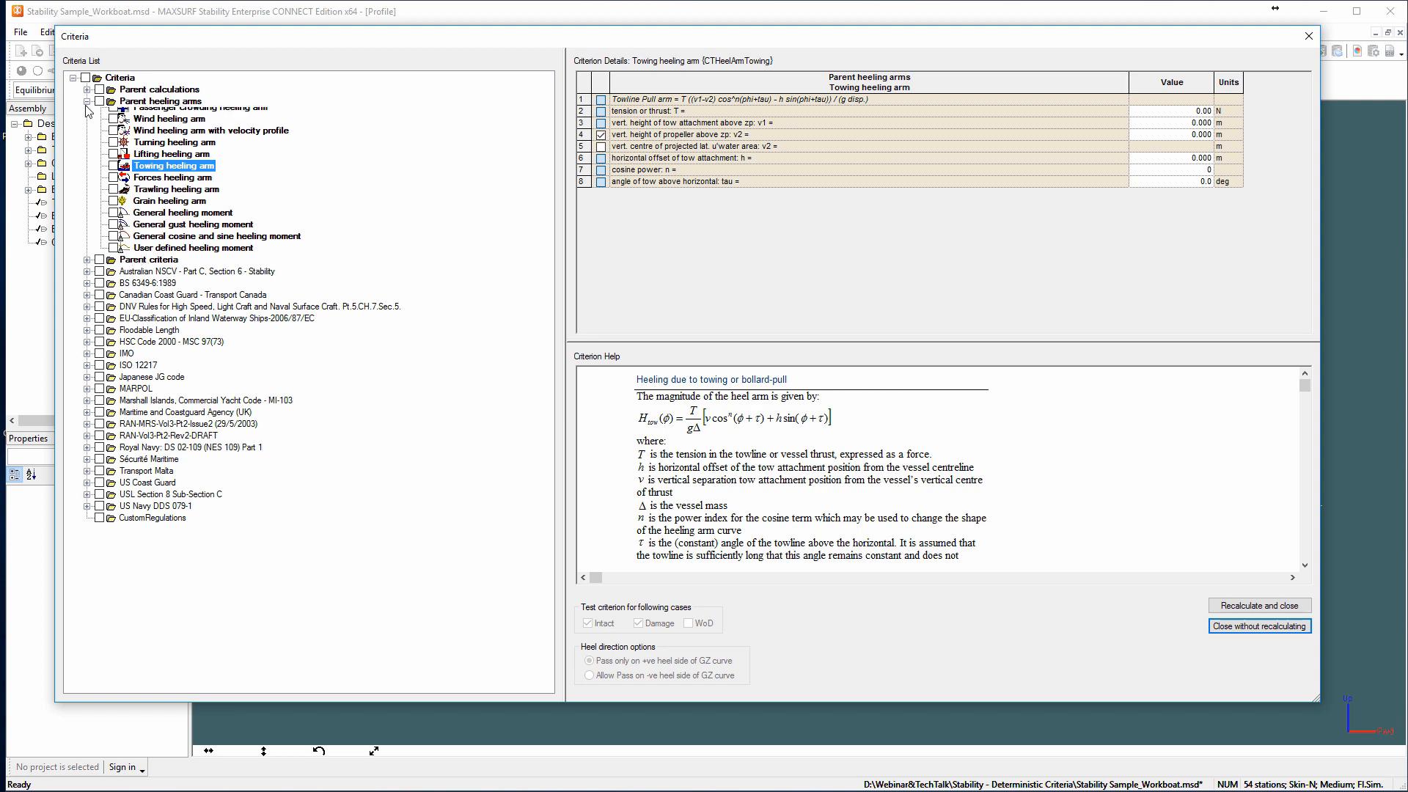
Expand the GZ curve criteria among the parent criteria and select "Value of GZ at" to view its definition.
left_click(126, 114)
left_click(86, 113)
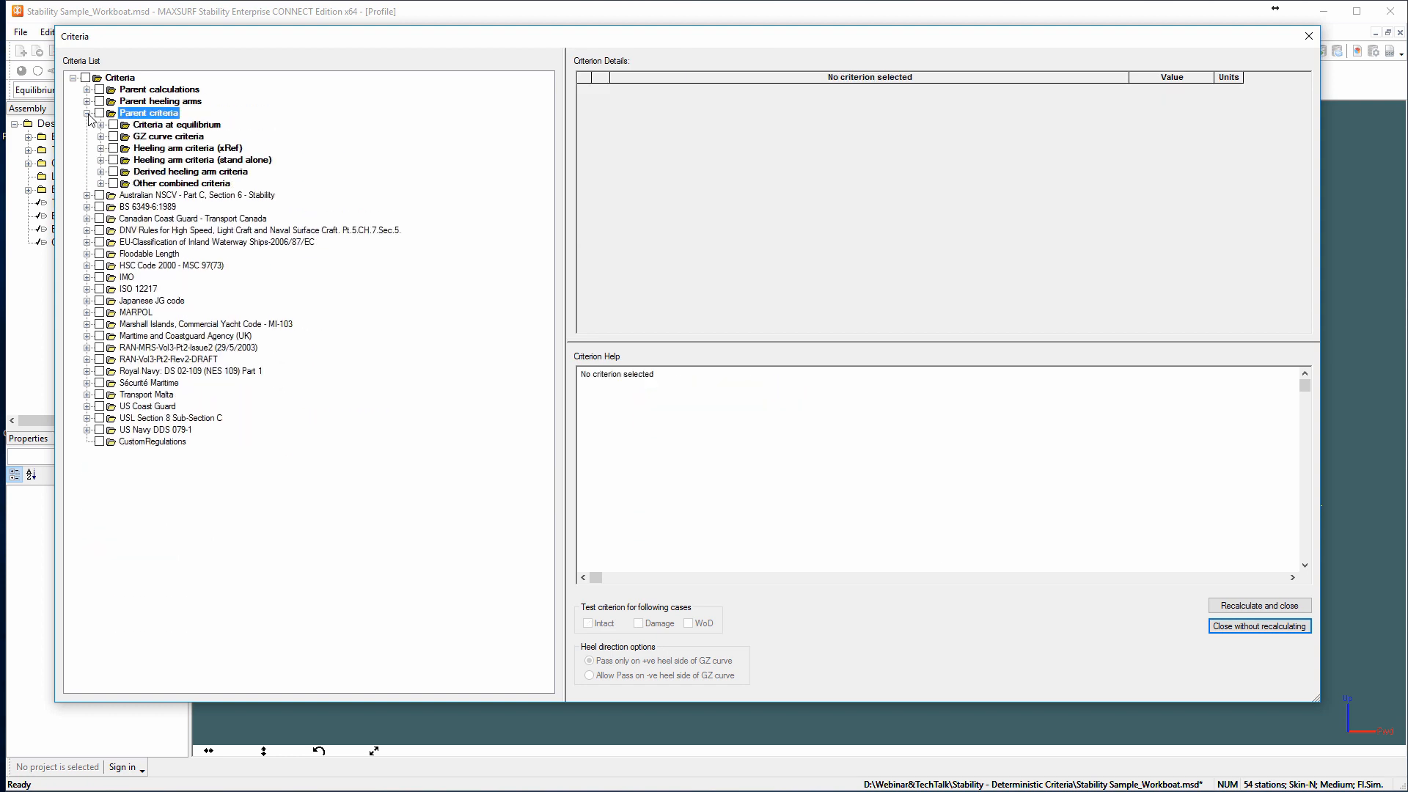
scroll(242, 396, "down", 2)
left_click(176, 347)
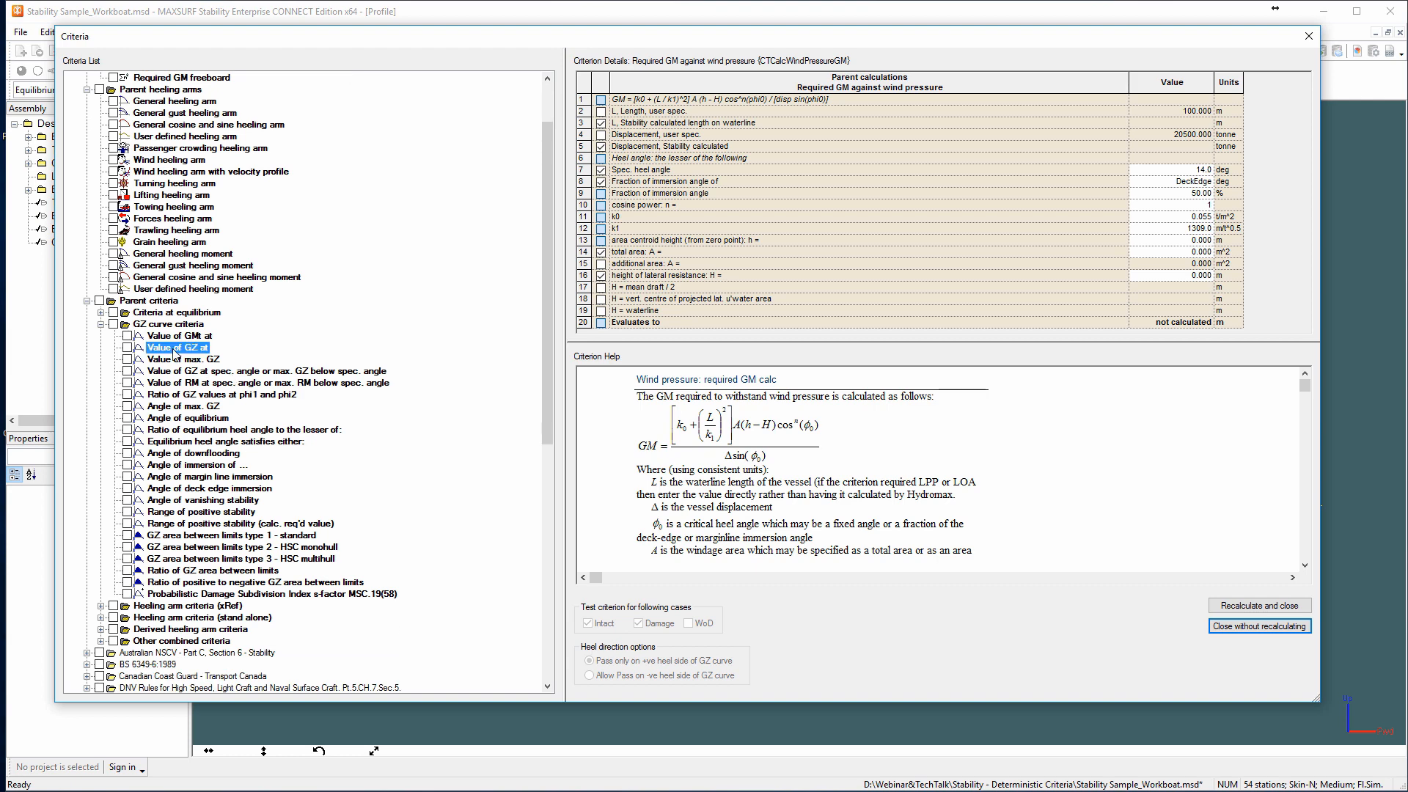
Collapse the IMO criteria group and review the definition and help of the parent criterion "Ratio of GZ values at phi1 and phi2".
scroll(294, 422, "down", 5)
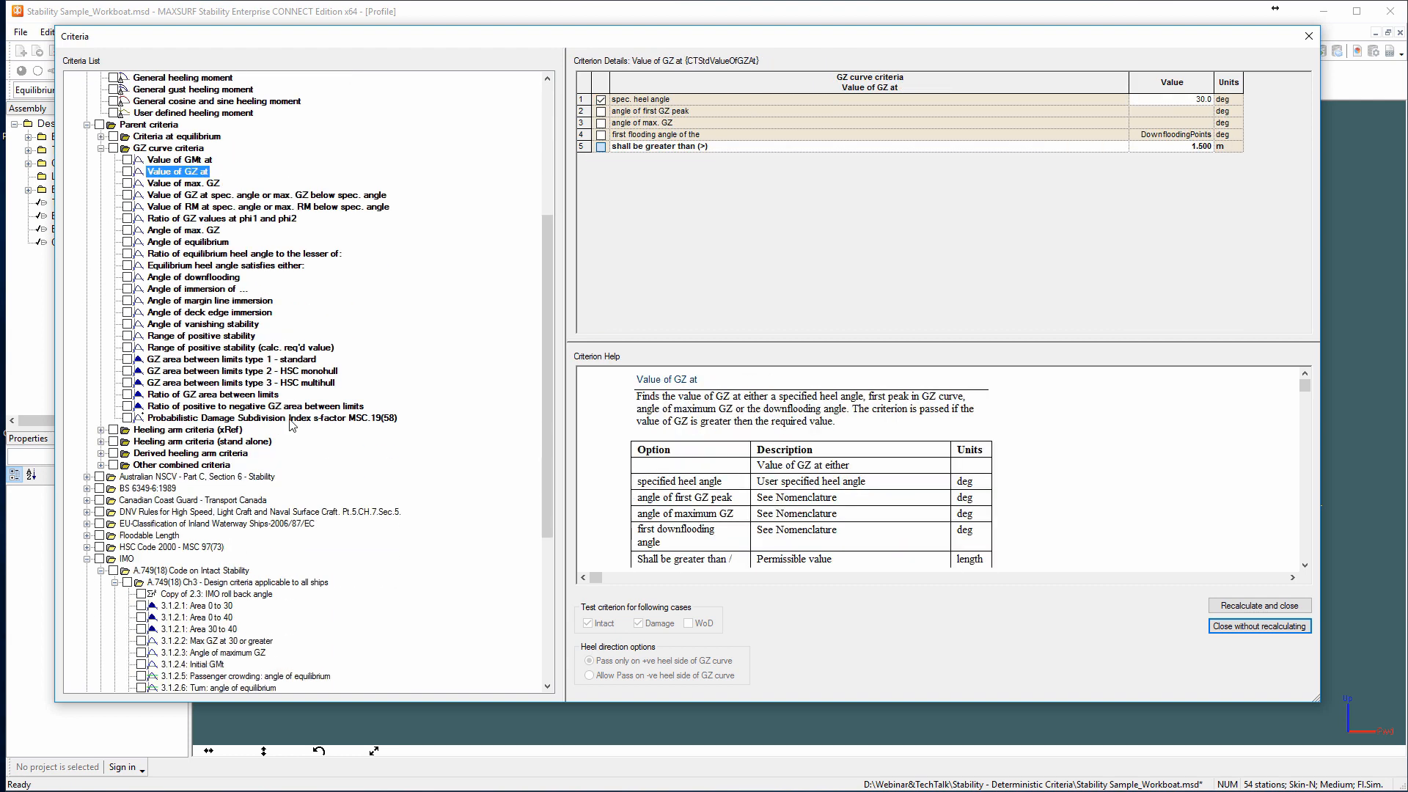
left_click(86, 560)
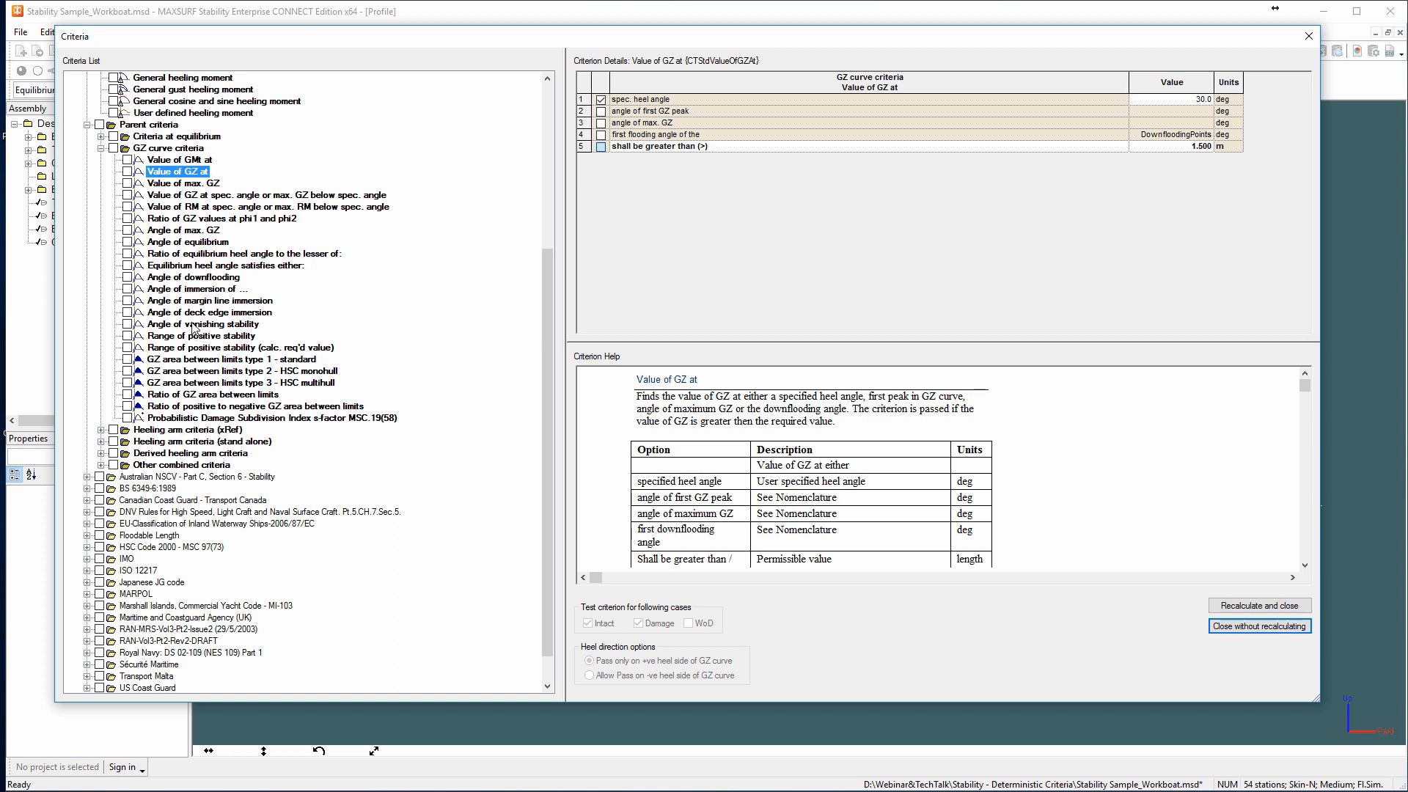
left_click(180, 222)
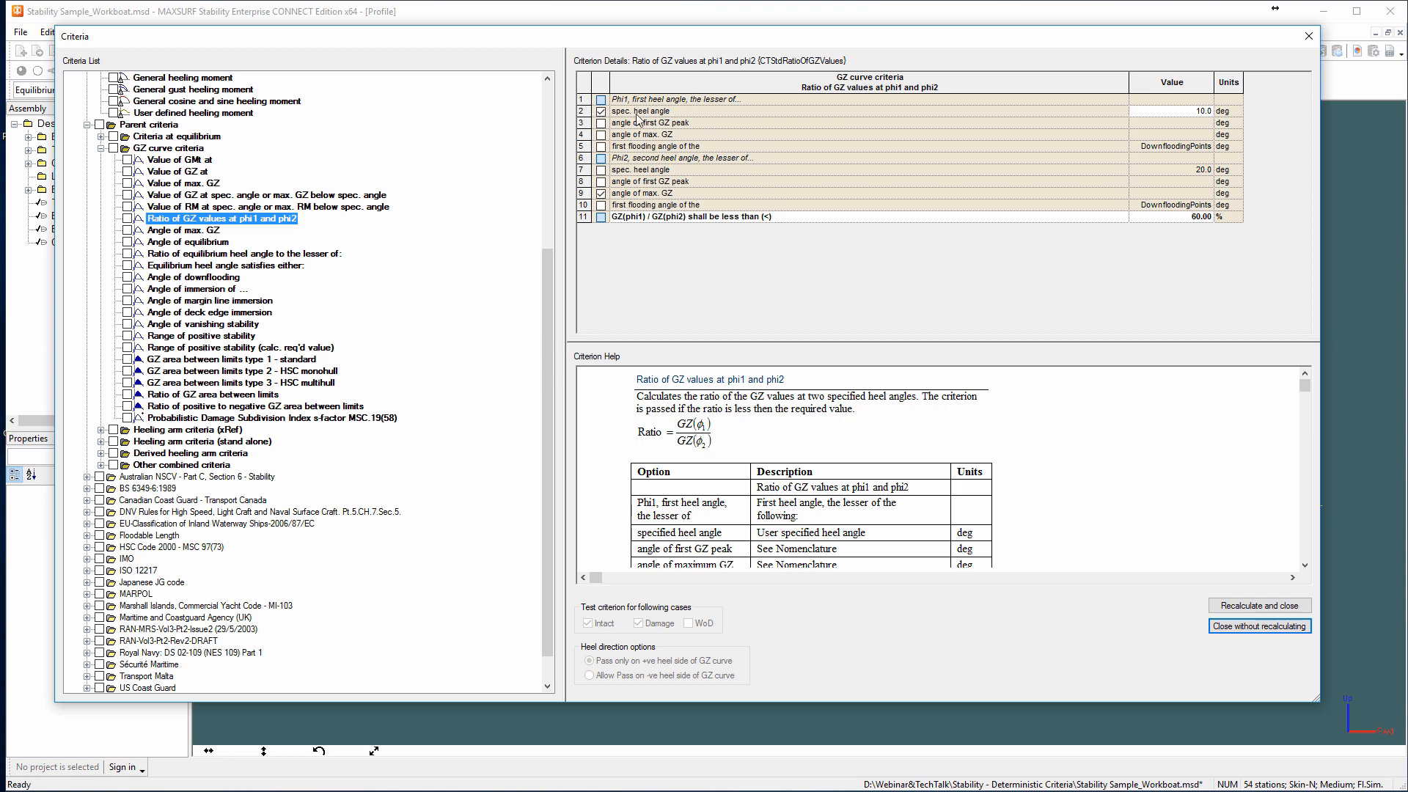
left_click(620, 413)
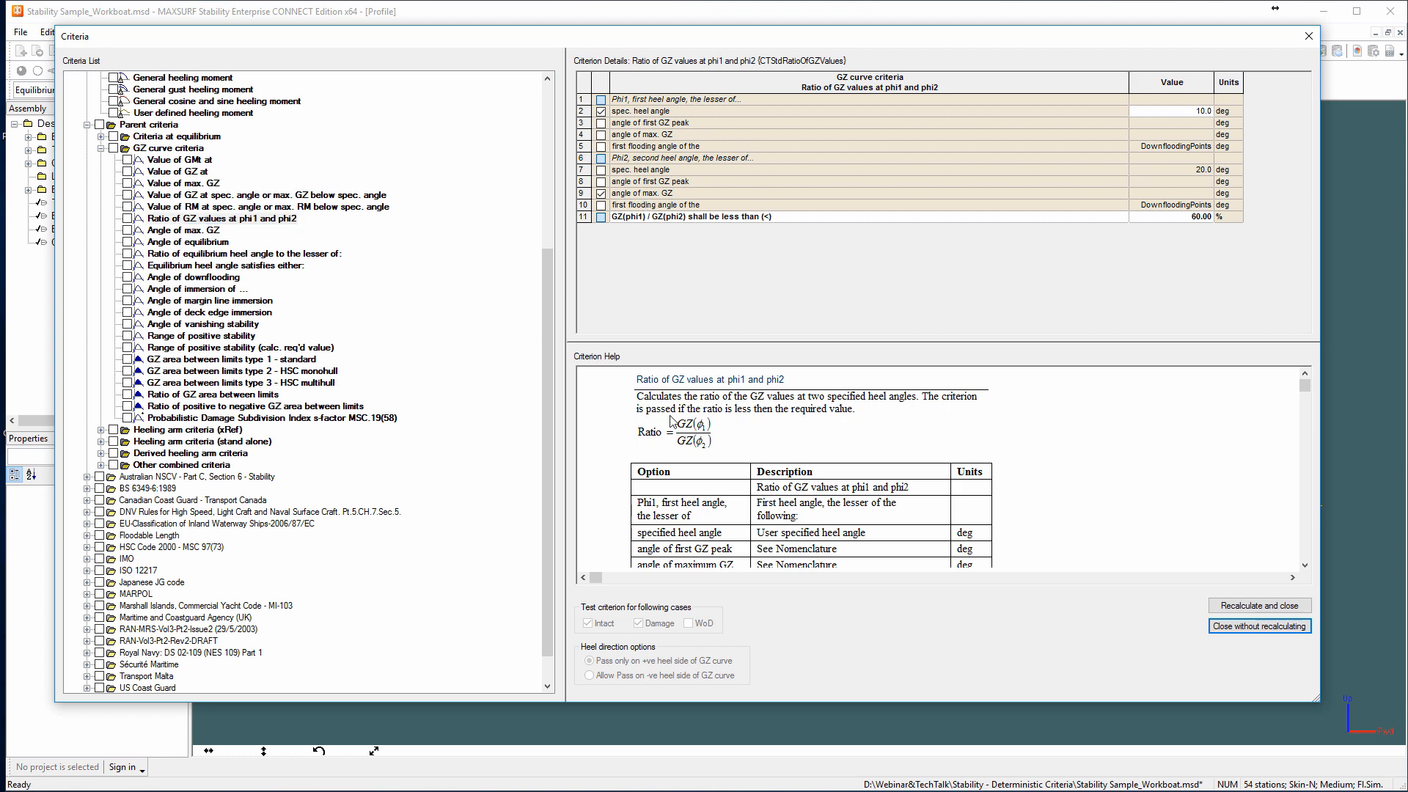
left_click_drag(1305, 384, 1304, 445)
left_click(1302, 390)
left_click(1302, 390)
Review the parameters and the full help text of the parent criterion "Angle of max. GZ".
left_click(183, 230)
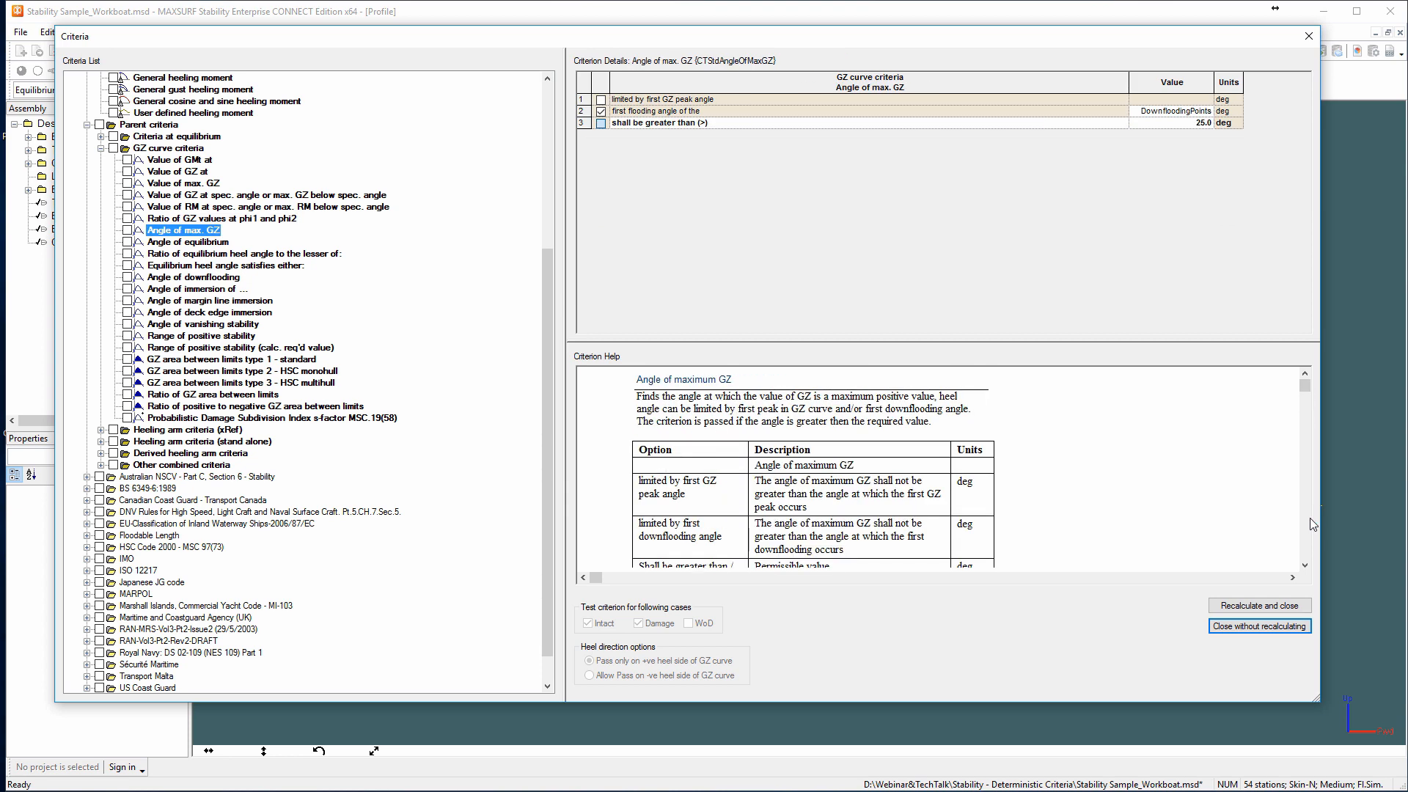
left_click(1304, 517)
left_click(1304, 516)
left_click(1306, 435)
left_click(1303, 376)
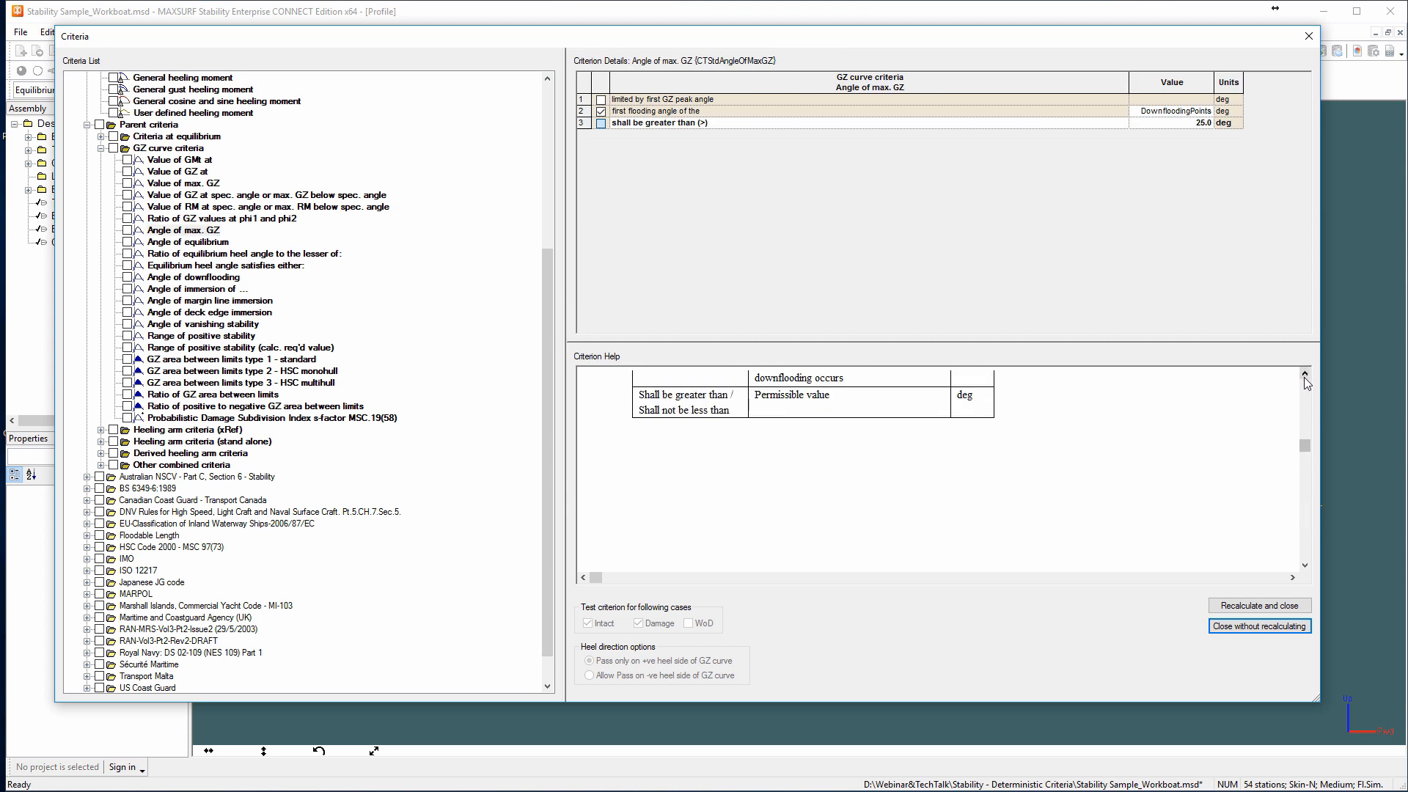
left_click(1302, 385)
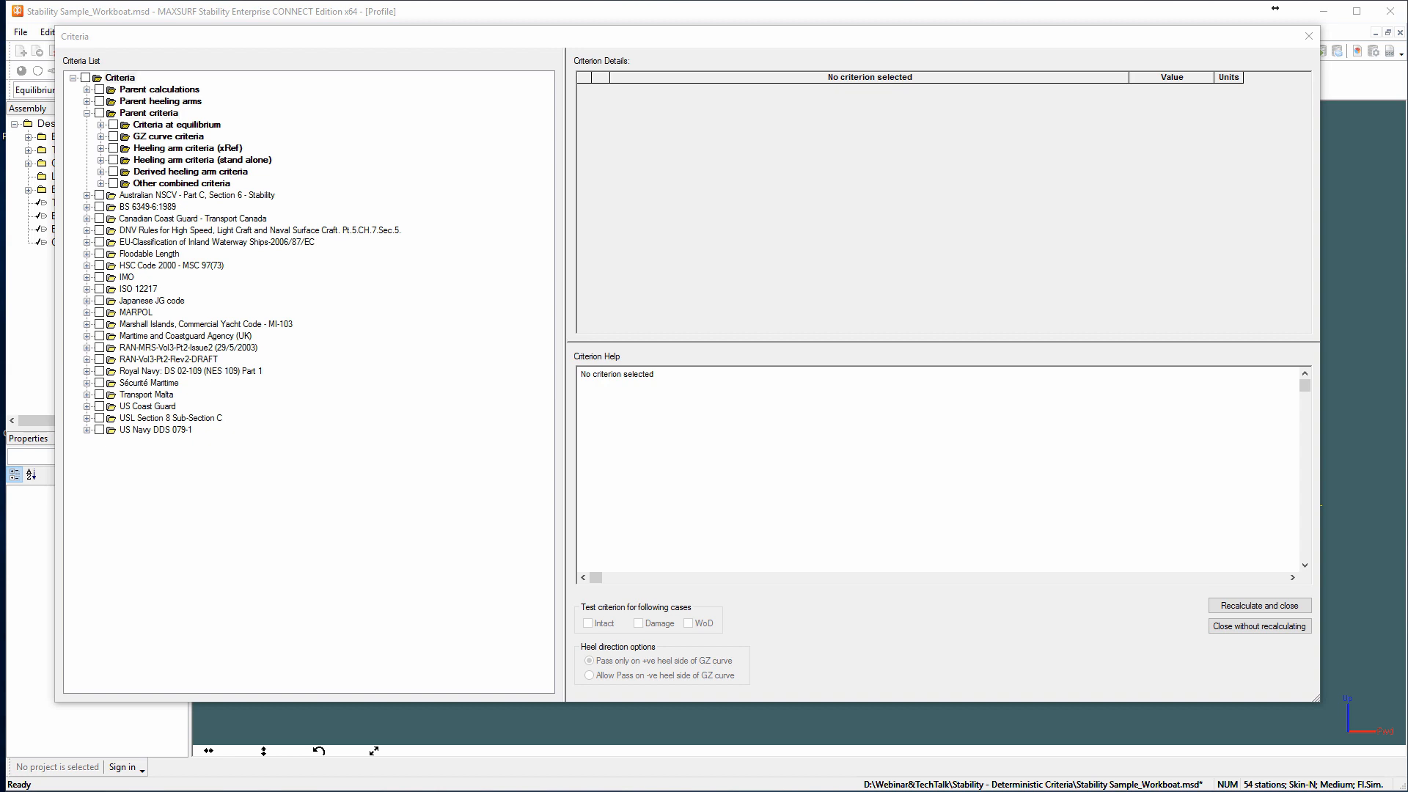
Add a new group under the root of the criteria list and name it "Custom Regulations".
right_click(121, 82)
left_click(156, 178)
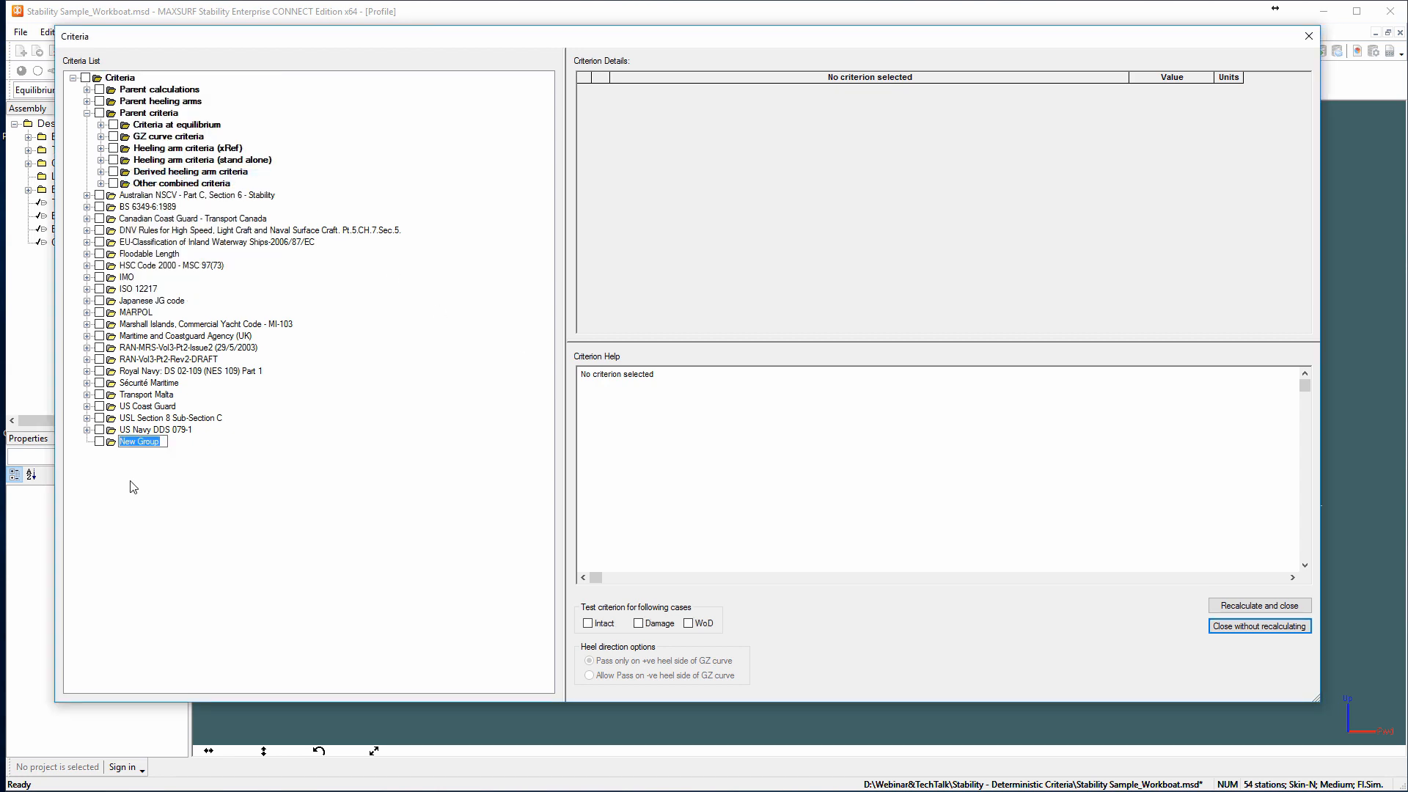
type("CustomeRegulations")
key("Return")
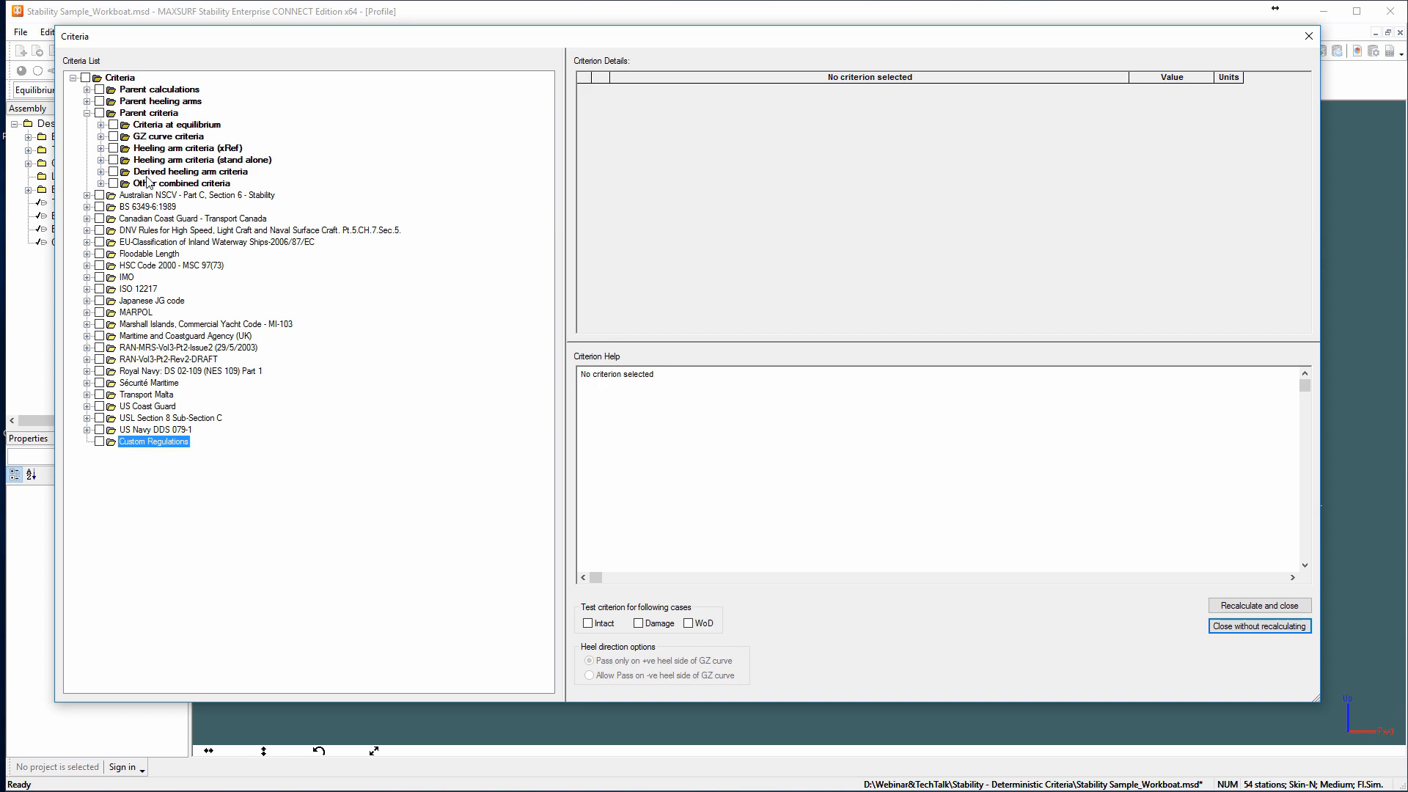
Copy the parent criterion "Value of GMt at" from the GZ curve criteria into the Custom Regulations group.
left_click(100, 136)
left_click(179, 148)
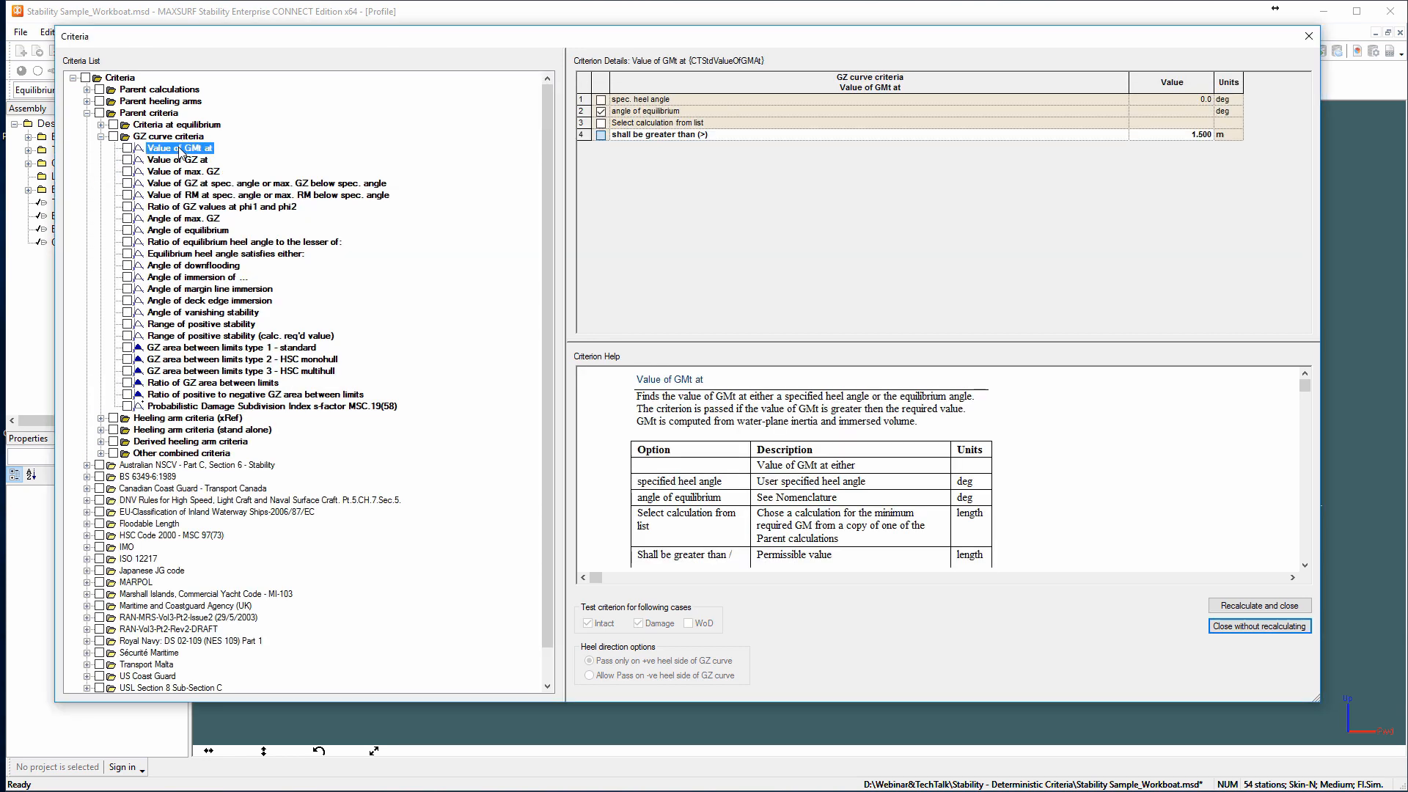
right_click(181, 150)
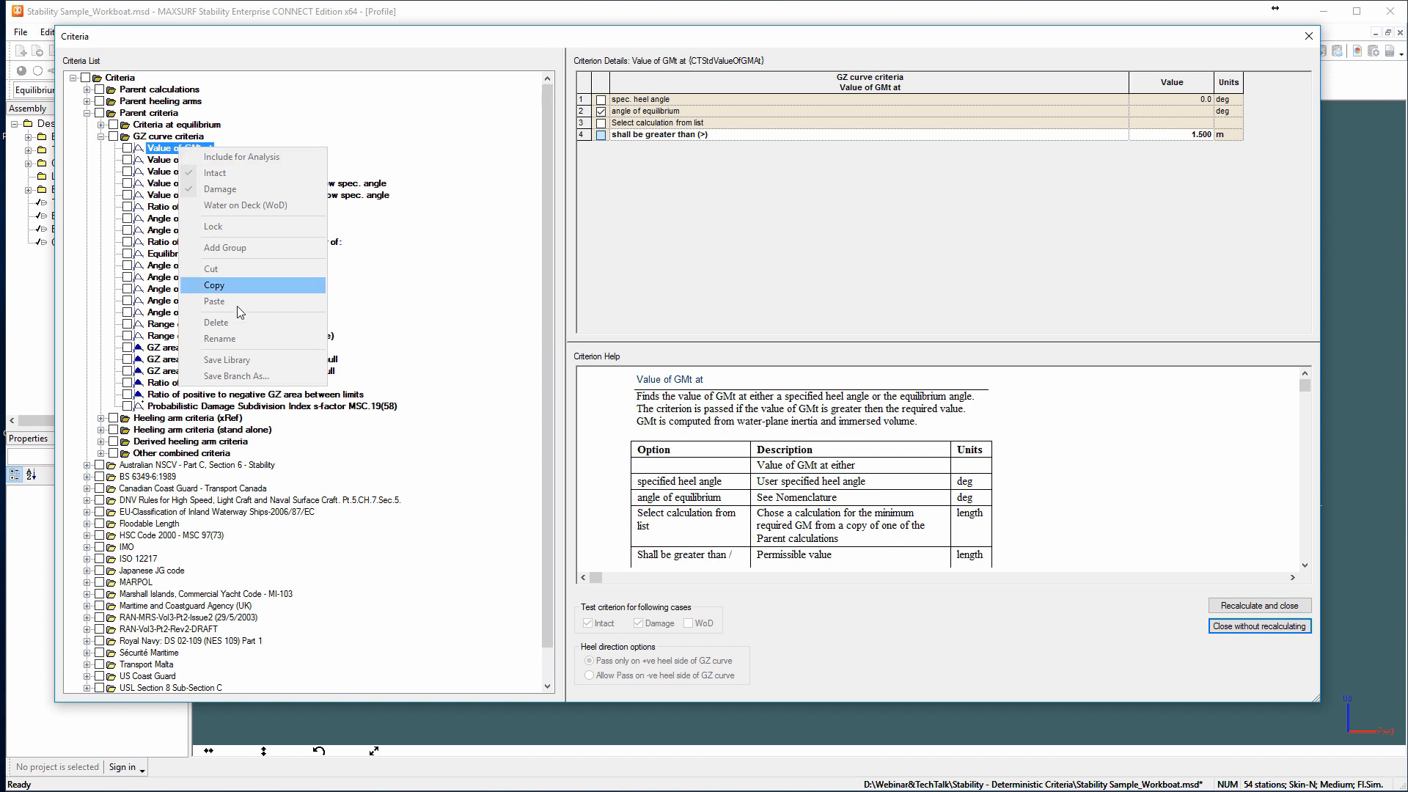
left_click(231, 285)
scroll(224, 381, "down", 1)
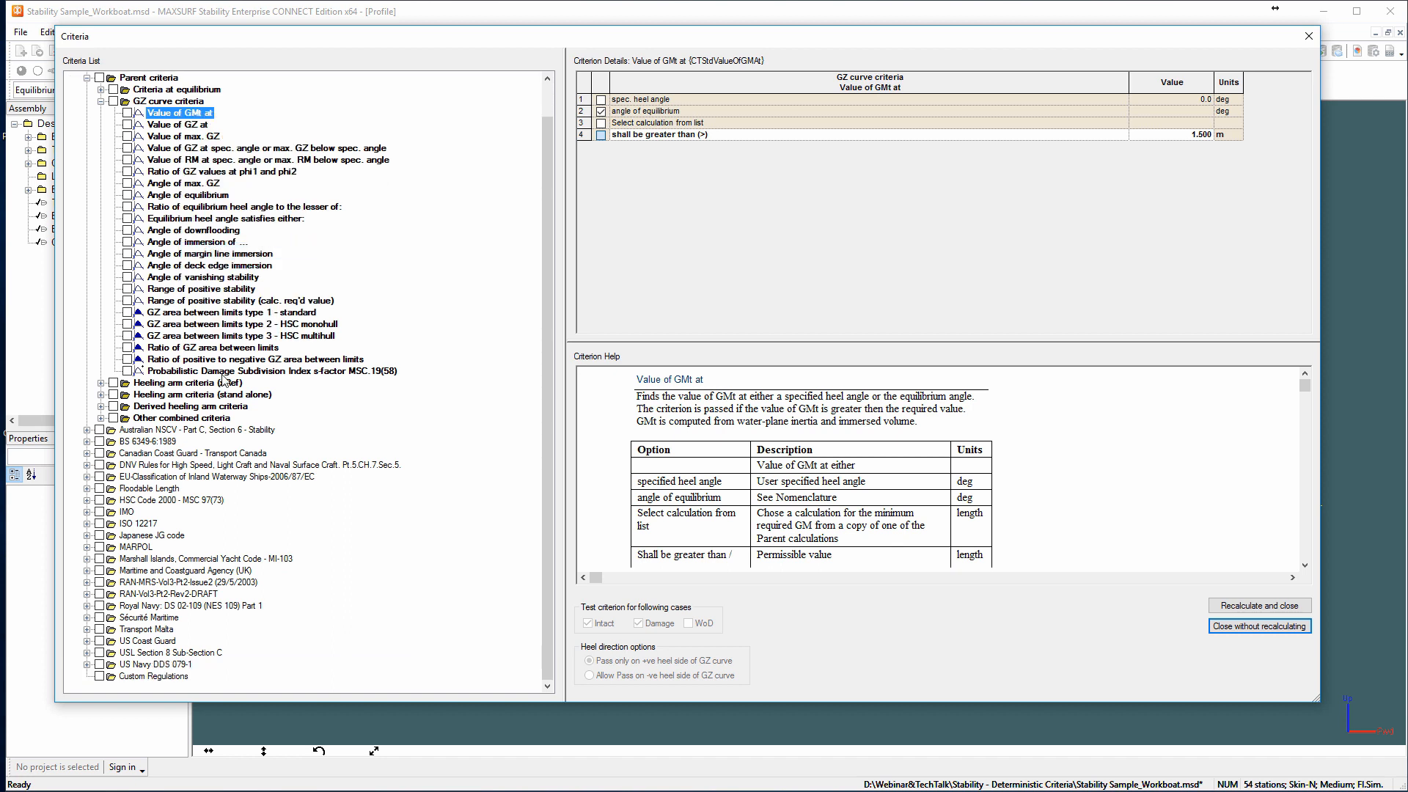
left_click(183, 676)
right_click(184, 676)
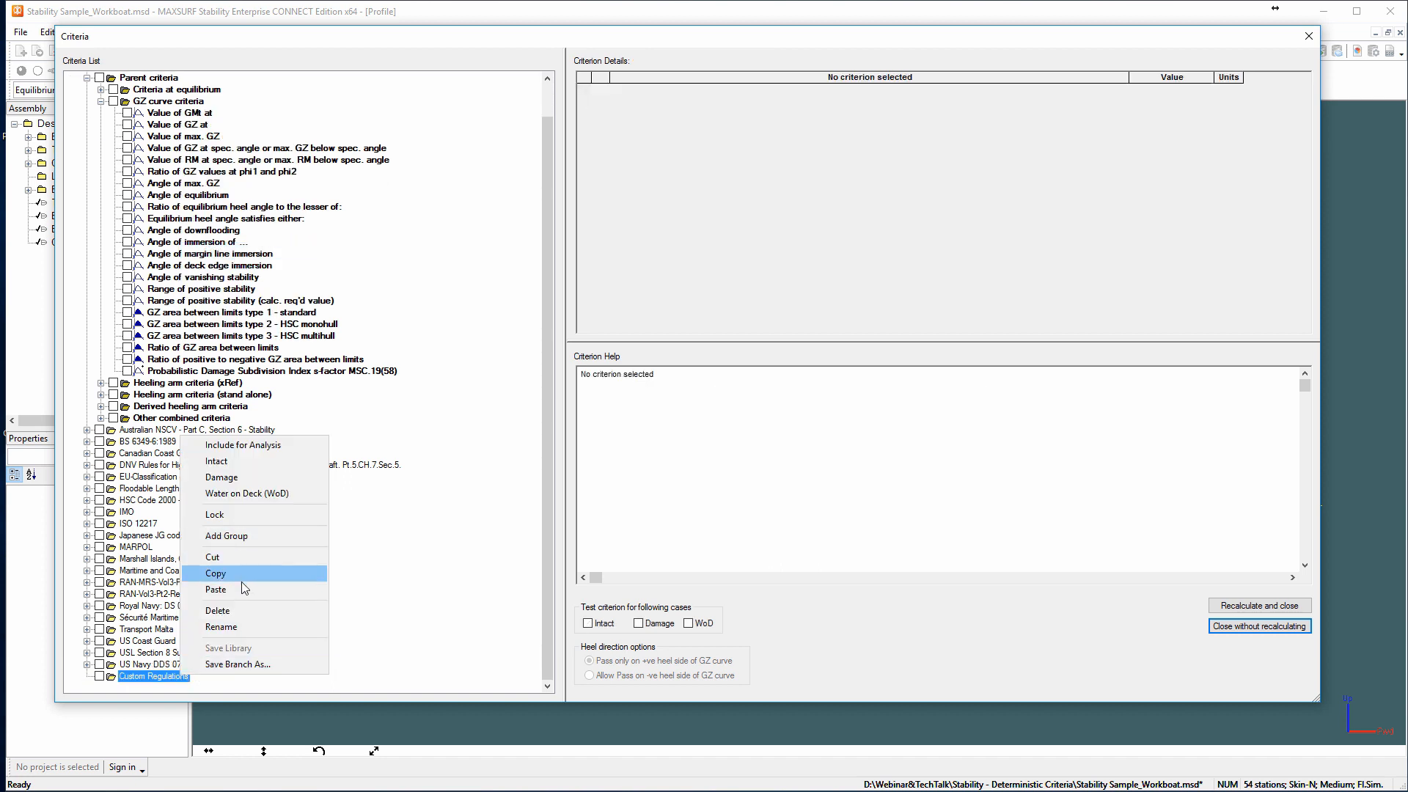
left_click(241, 587)
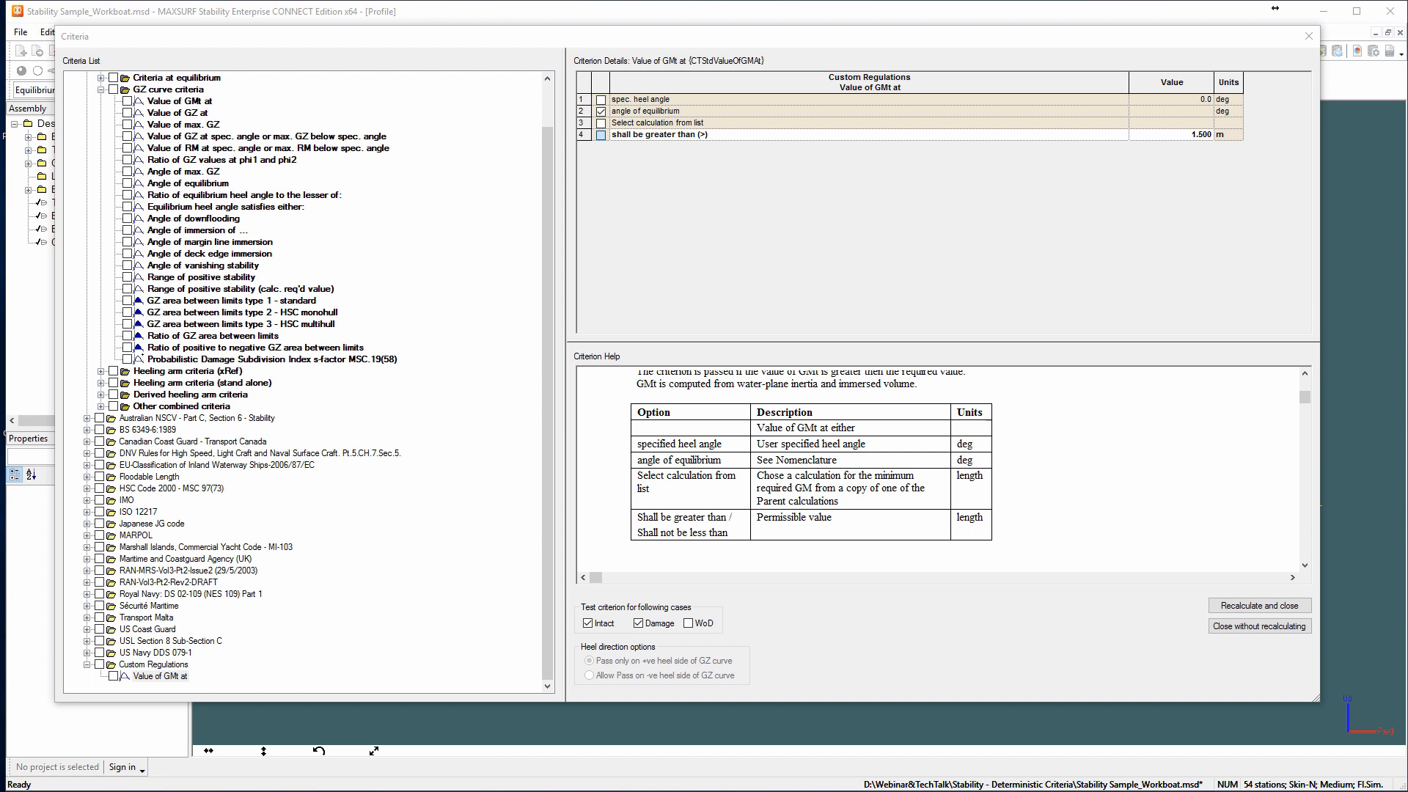
left_click_drag(1307, 400, 1305, 382)
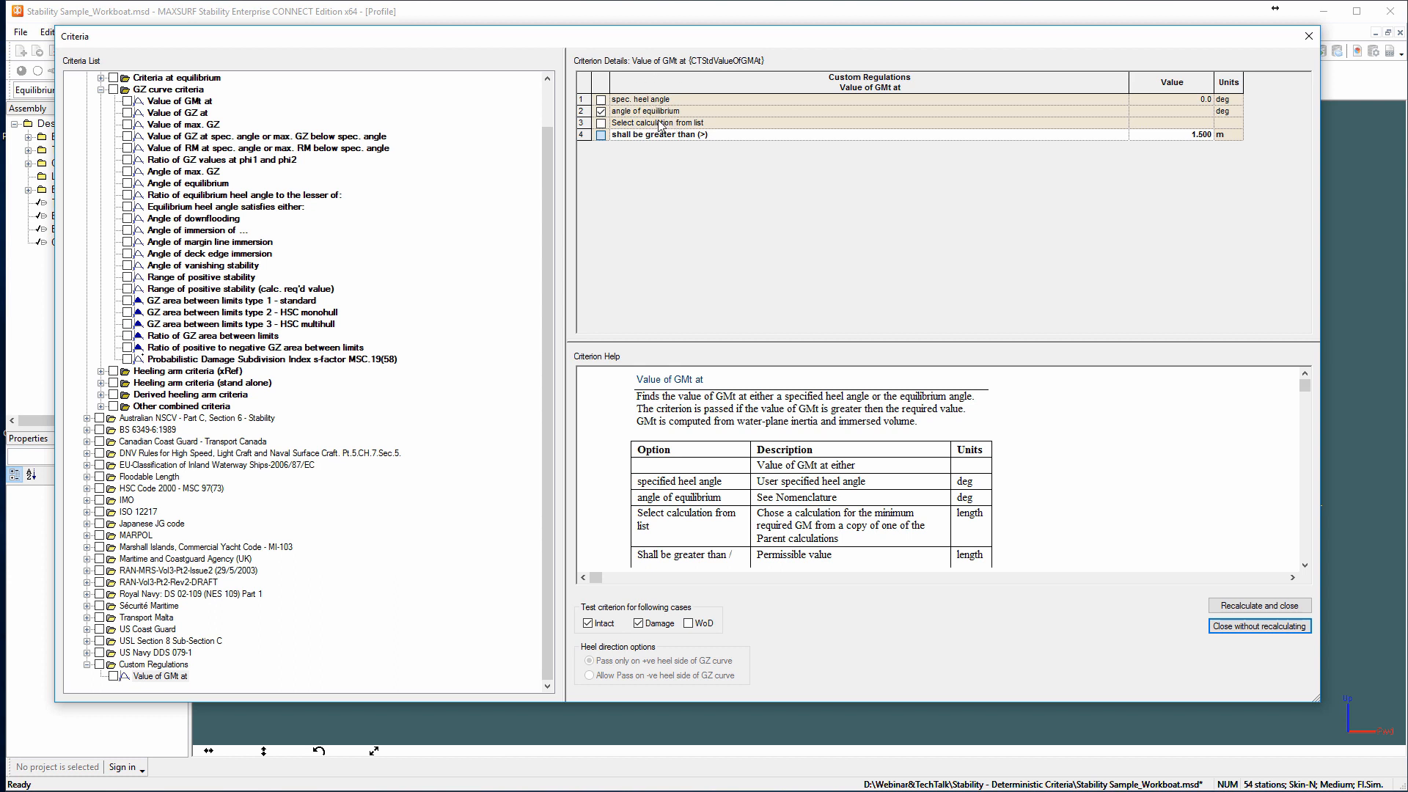
Copy the parent calculation "Required GM" into the Custom Regulations group.
left_click(585, 124)
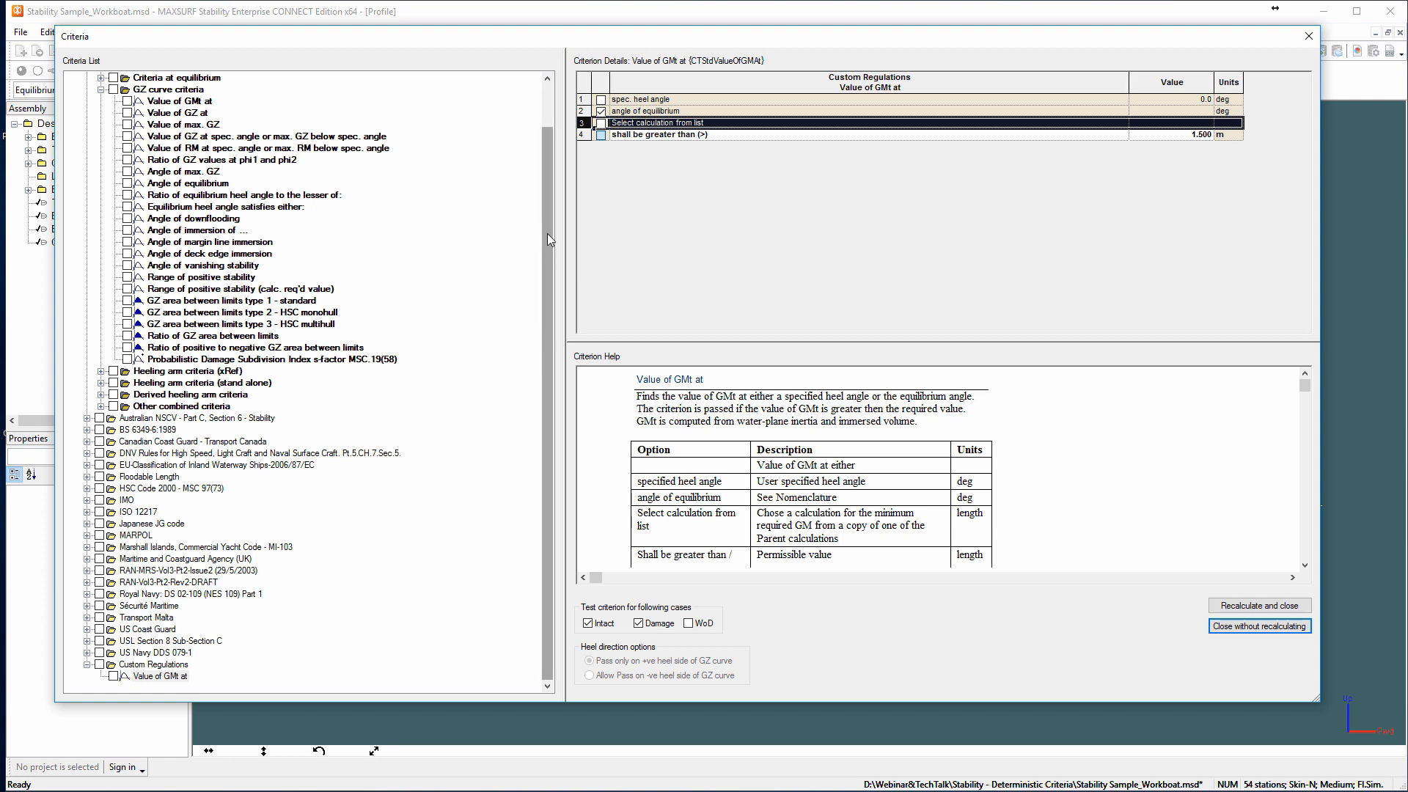
scroll(547, 233, "up", 2)
left_click(87, 90)
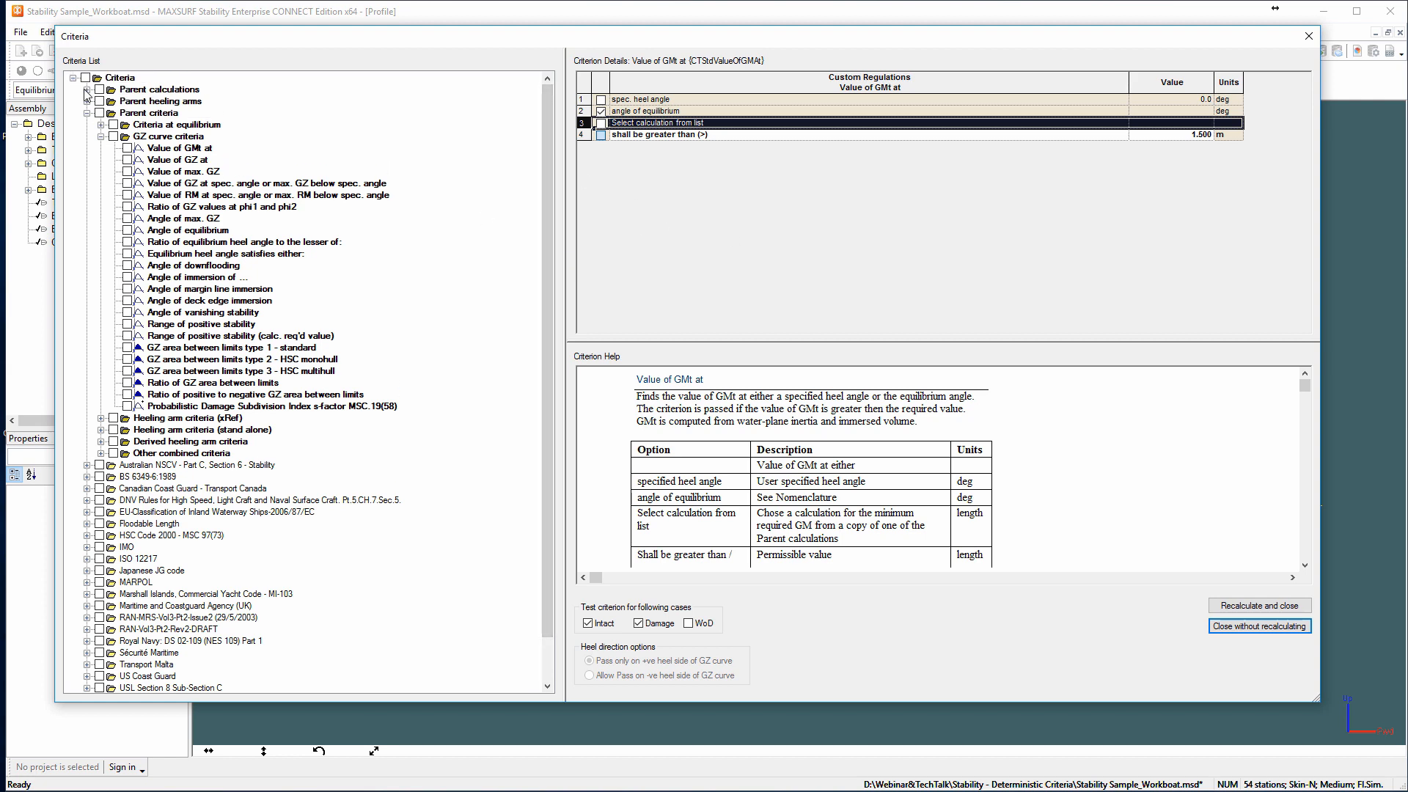
left_click(155, 137)
right_click(155, 140)
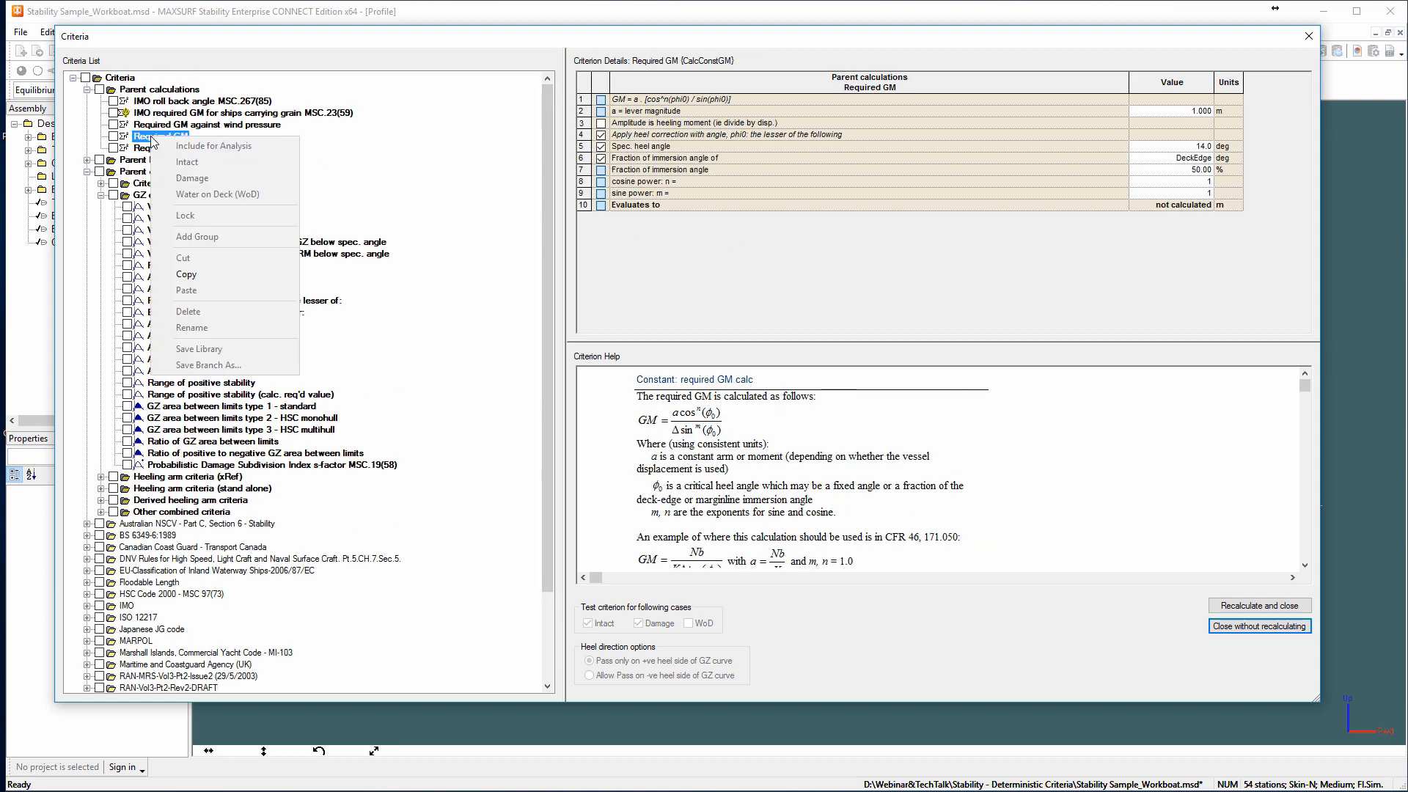
left_click(185, 274)
scroll(297, 242, "down", 3)
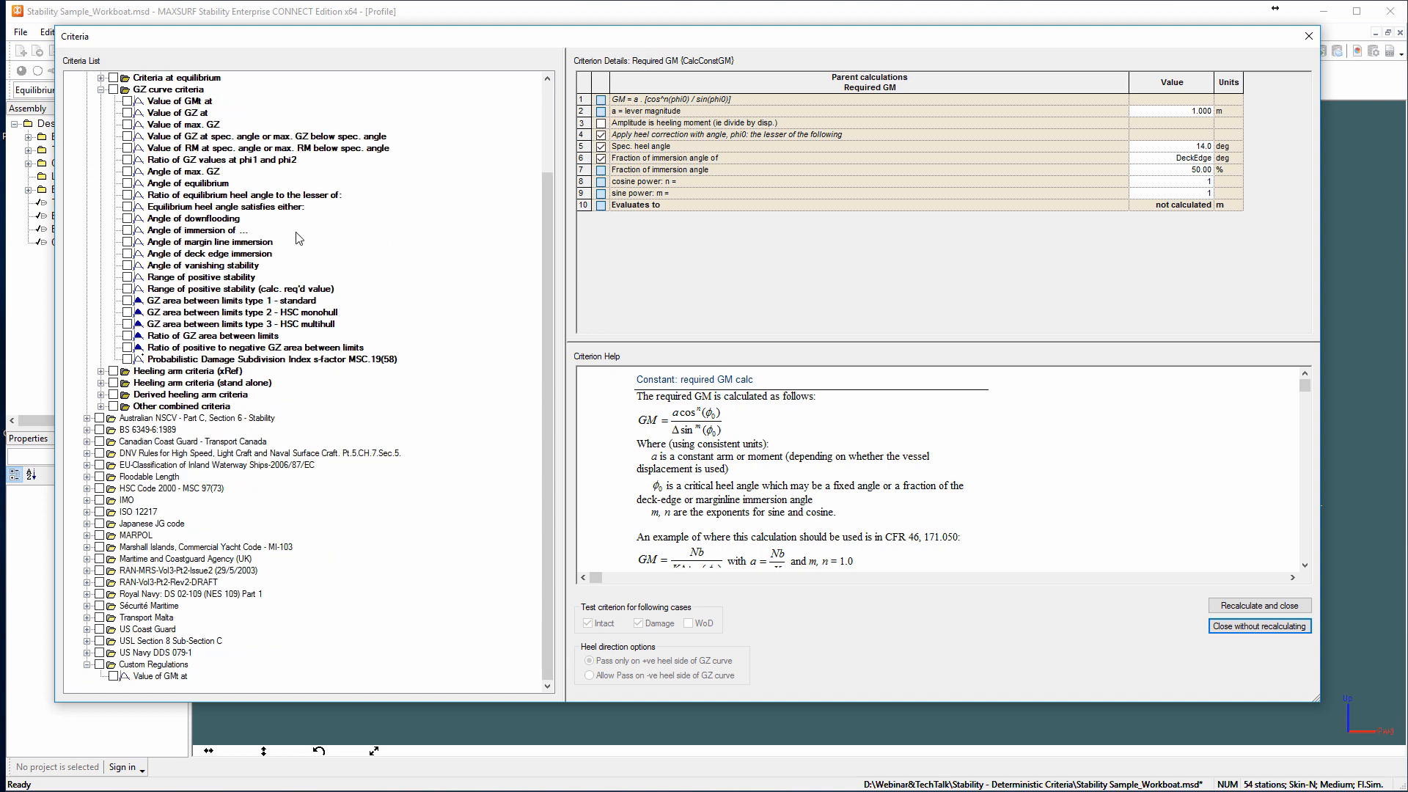
right_click(180, 664)
left_click(243, 576)
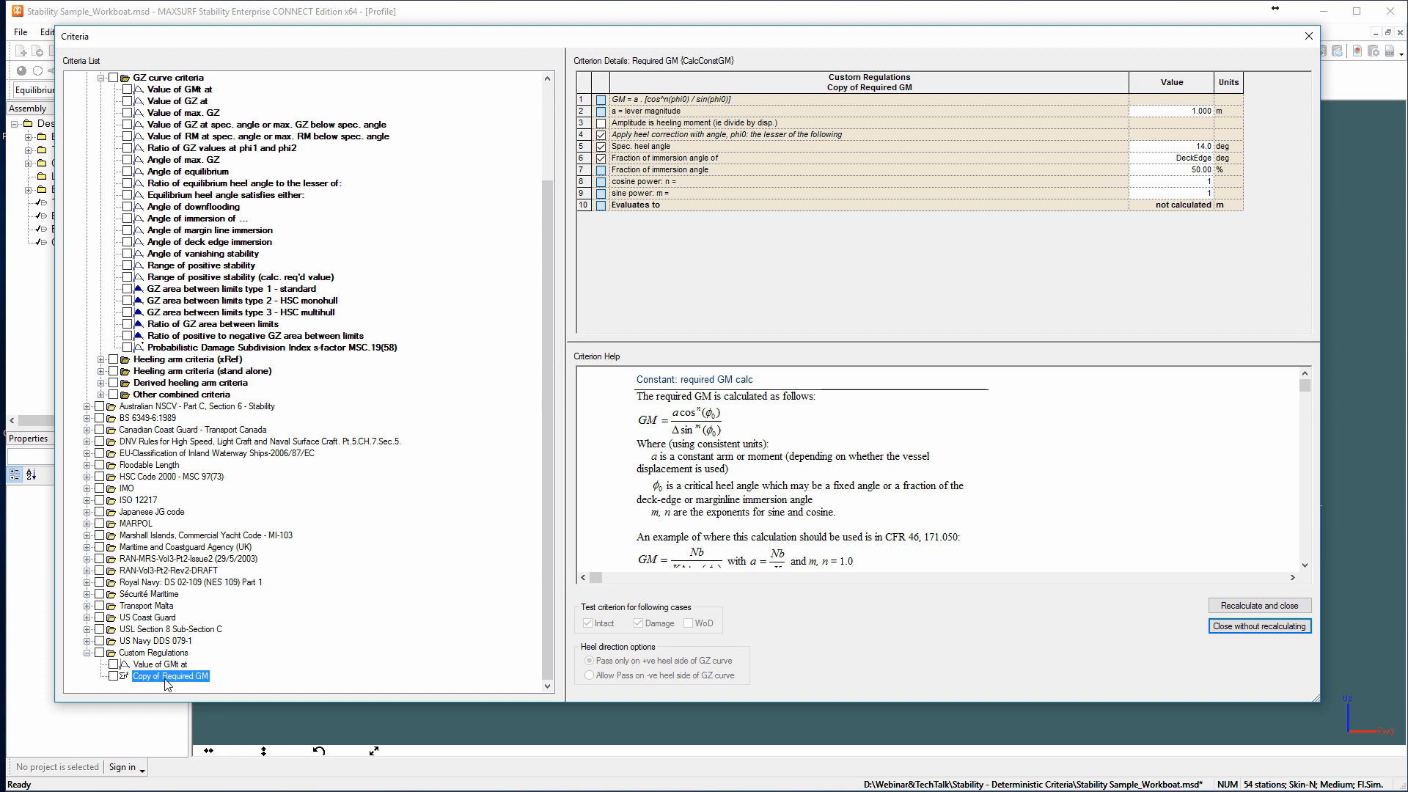
Rename the pasted calculation in Custom Regulations as "Required GM".
left_click(165, 679)
key("BackSpace")
key("BackSpace")
key("BackSpace")
key("BackSpace")
key("BackSpace")
key("BackSpace")
key("BackSpace")
key("BackSpace")
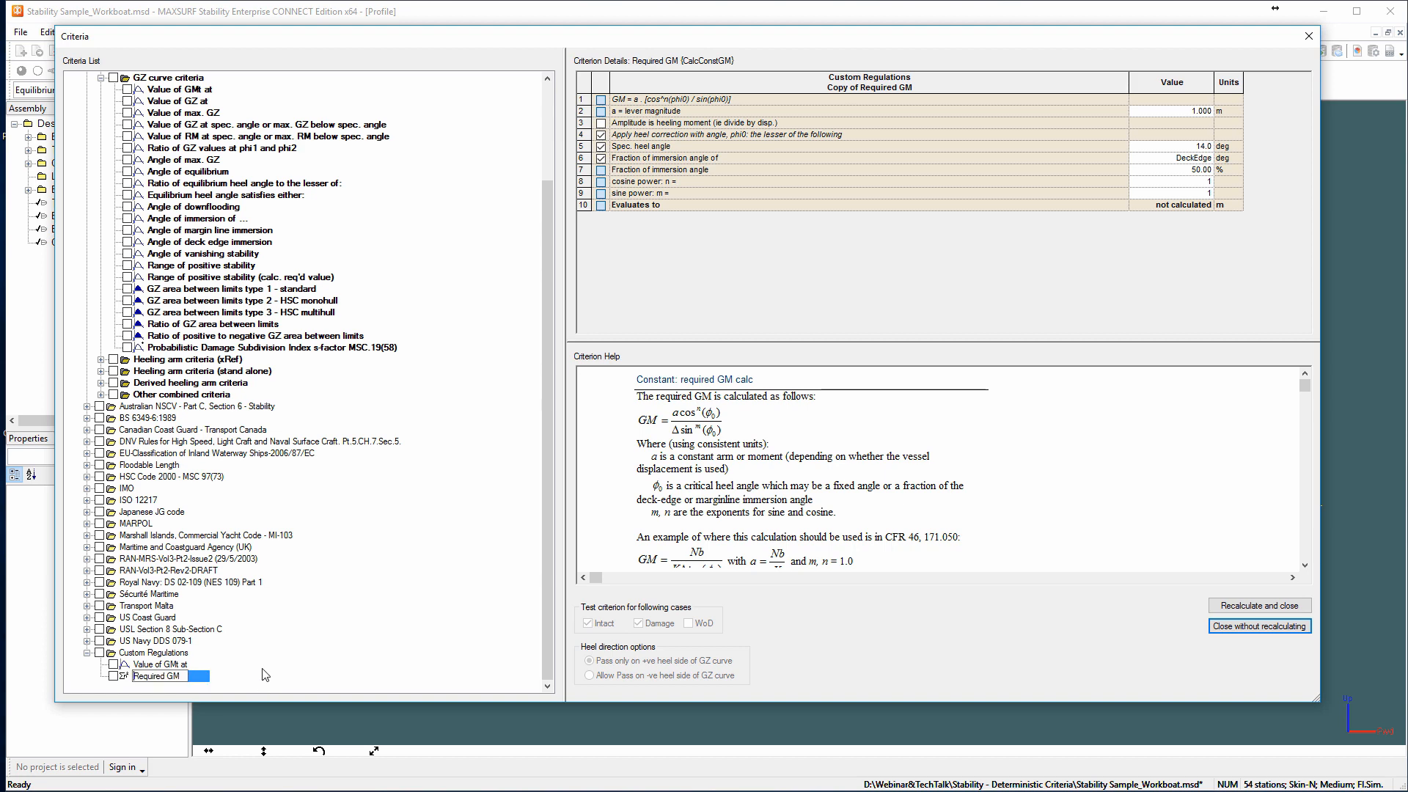
left_click(262, 668)
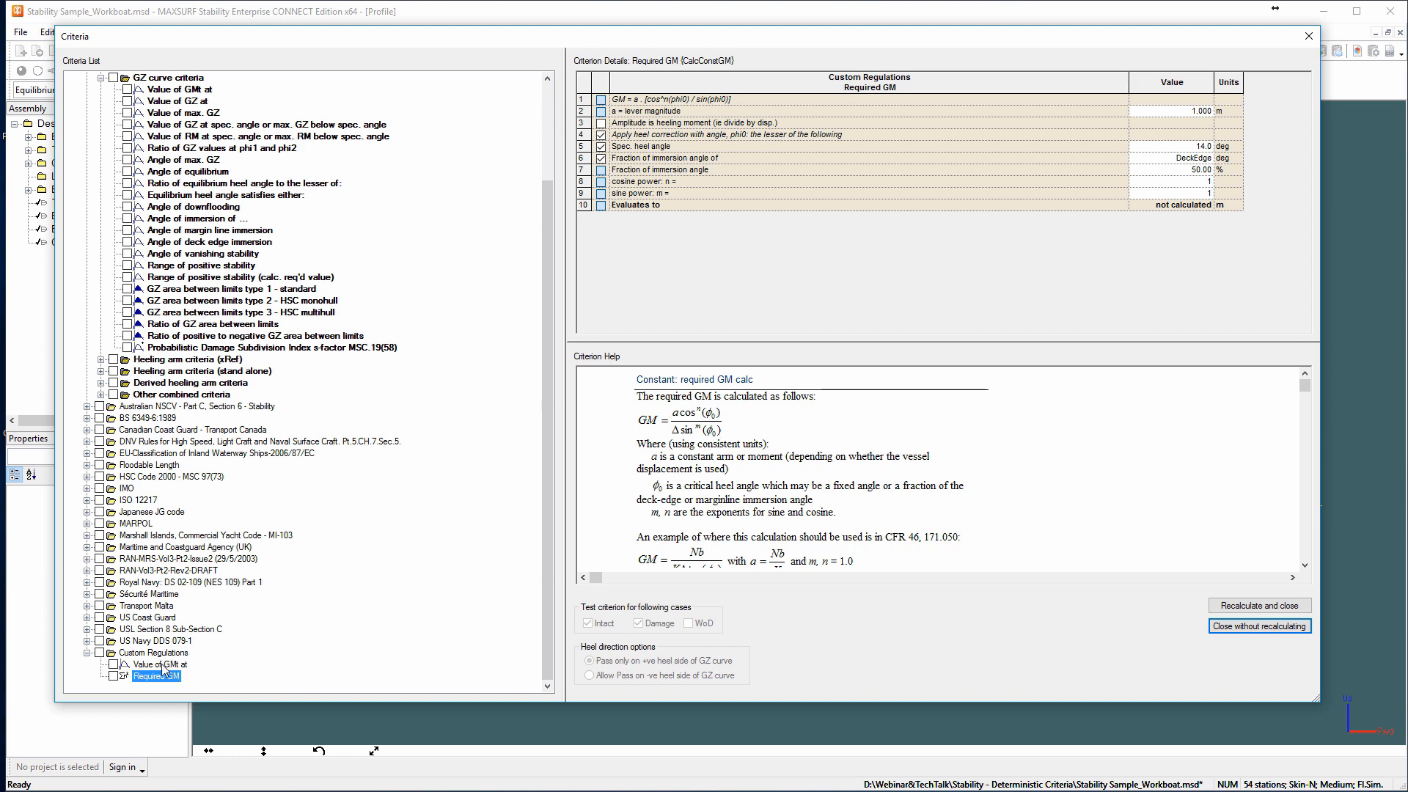
Link the custom "Value of GMt at" criterion to the Required GM calculation as its required value.
left_click(162, 664)
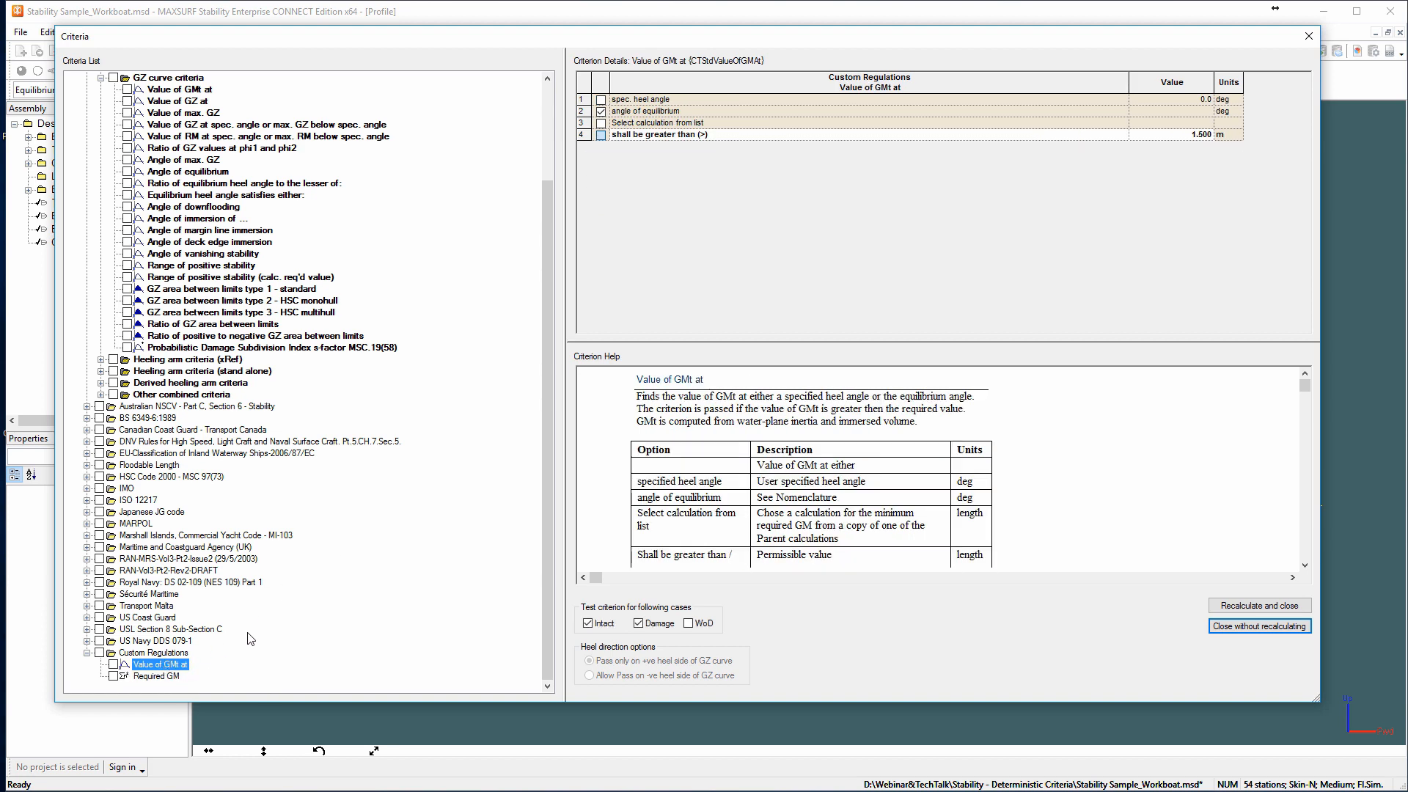
left_click(799, 123)
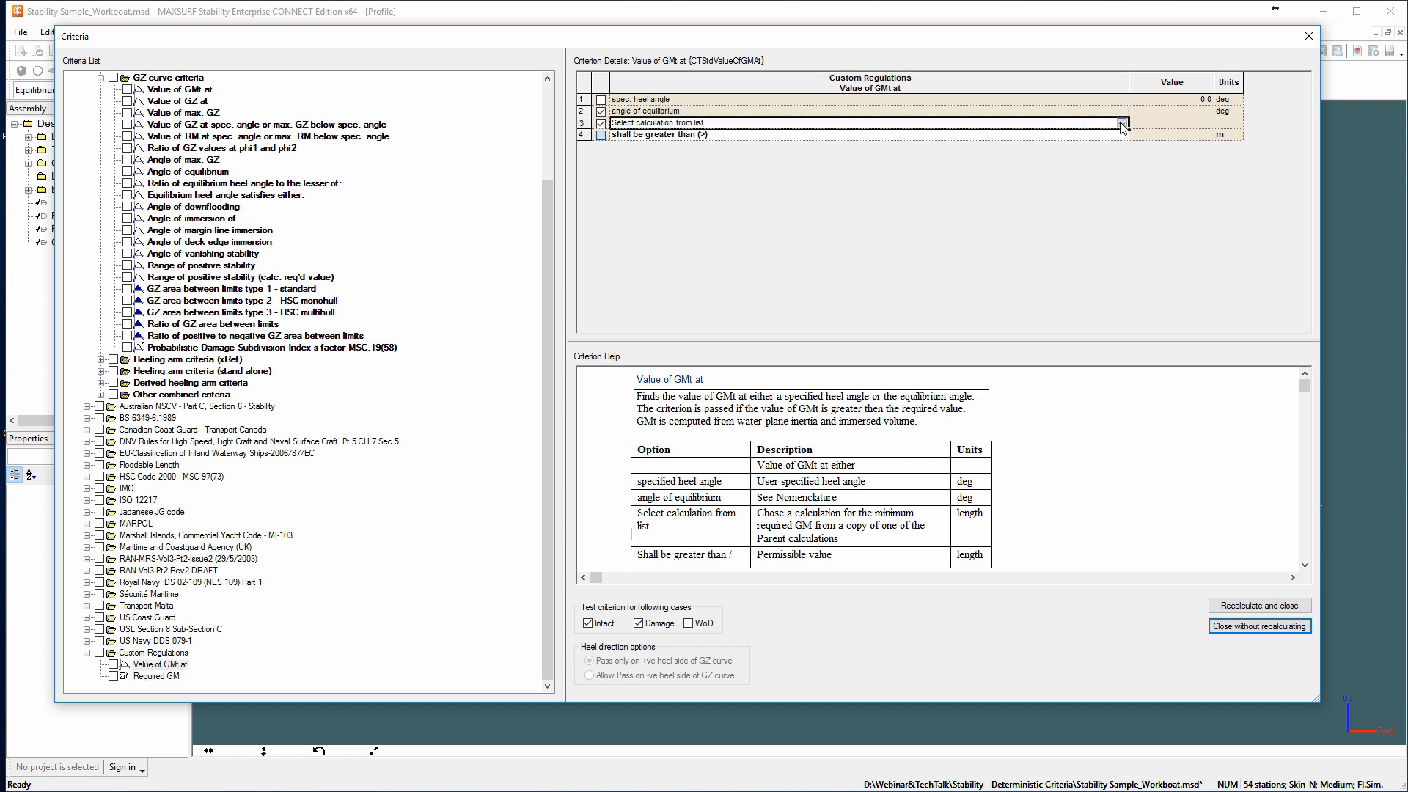
left_click(807, 123)
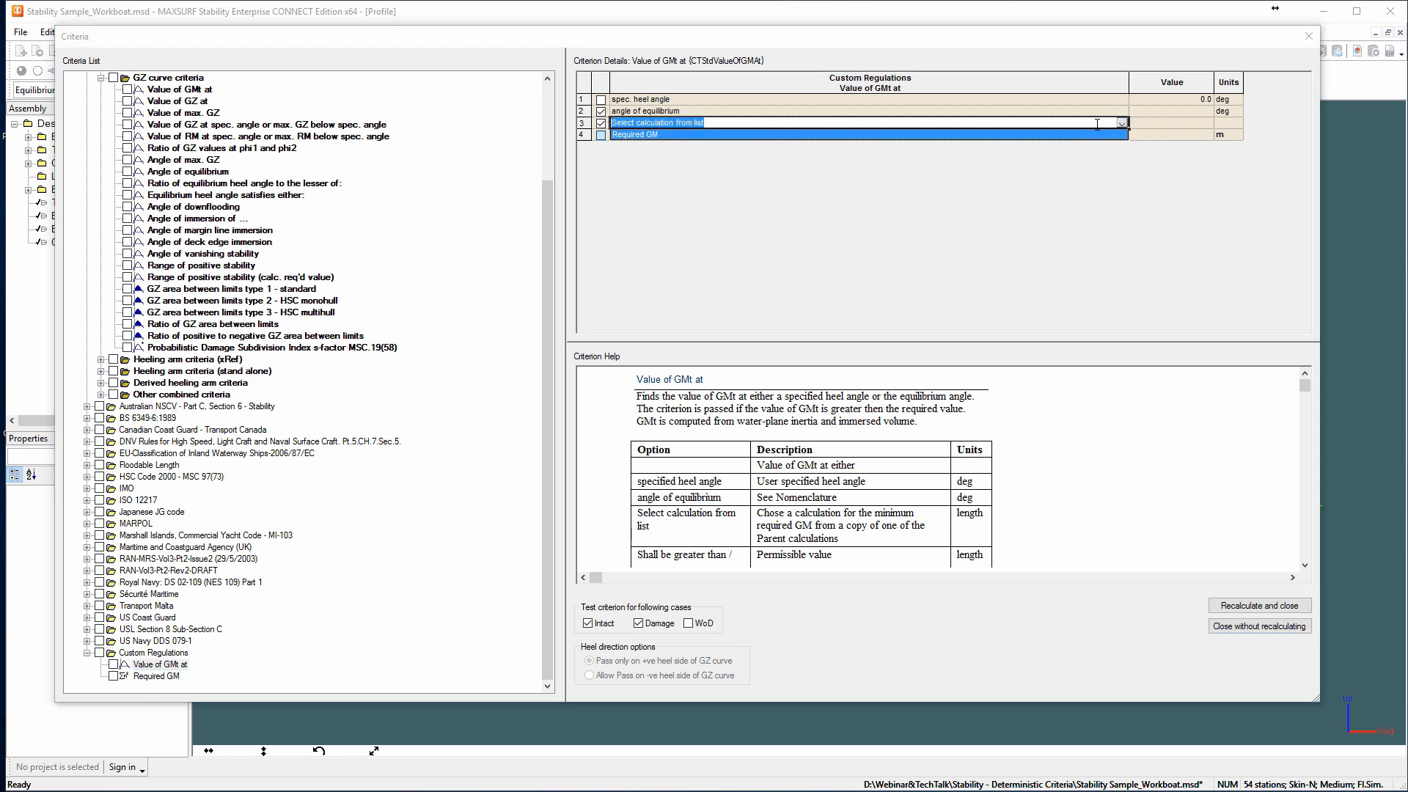
left_click(669, 136)
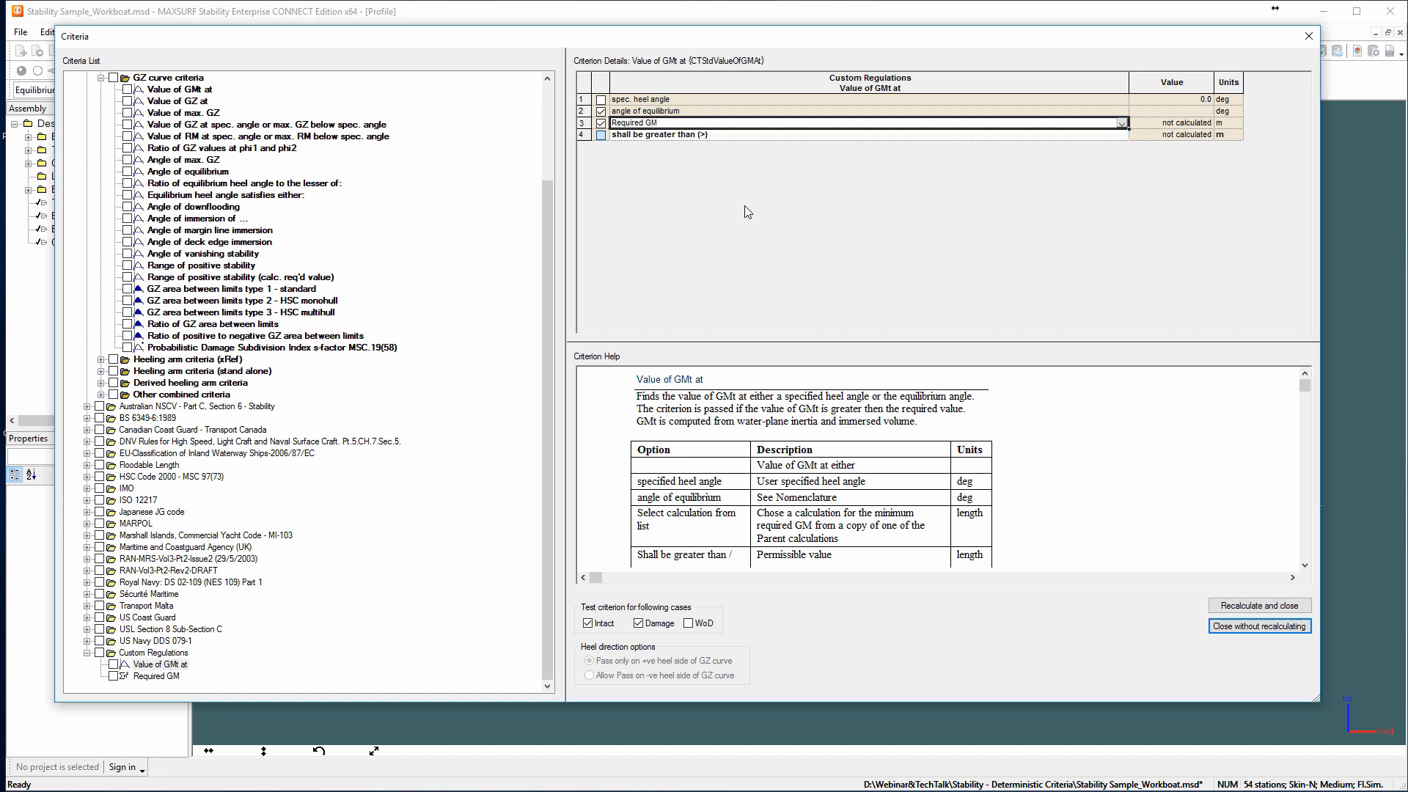
Try switching the custom GMt criterion between specified heel angle and angle of equilibrium, ending on angle of equilibrium.
left_click(602, 100)
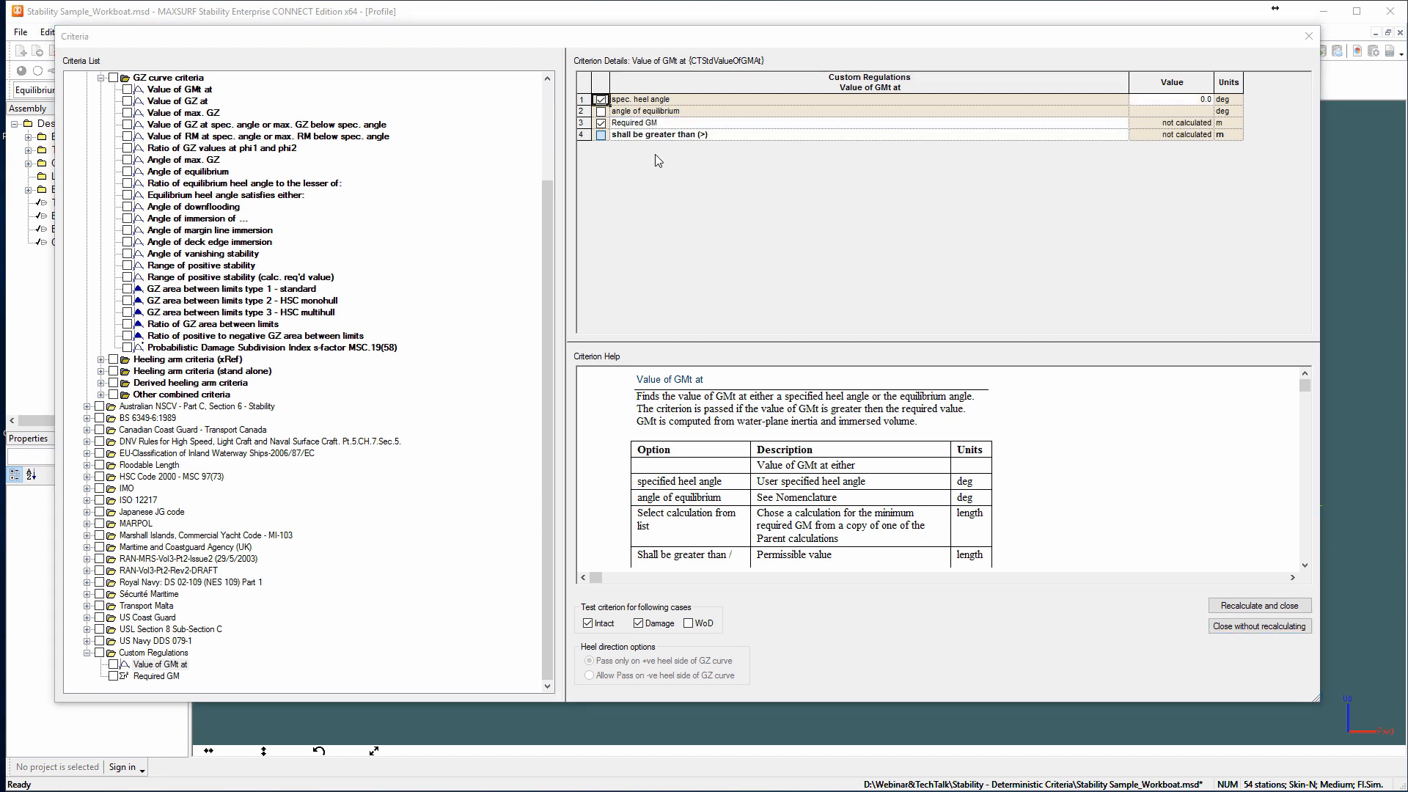
left_click(600, 112)
left_click(600, 100)
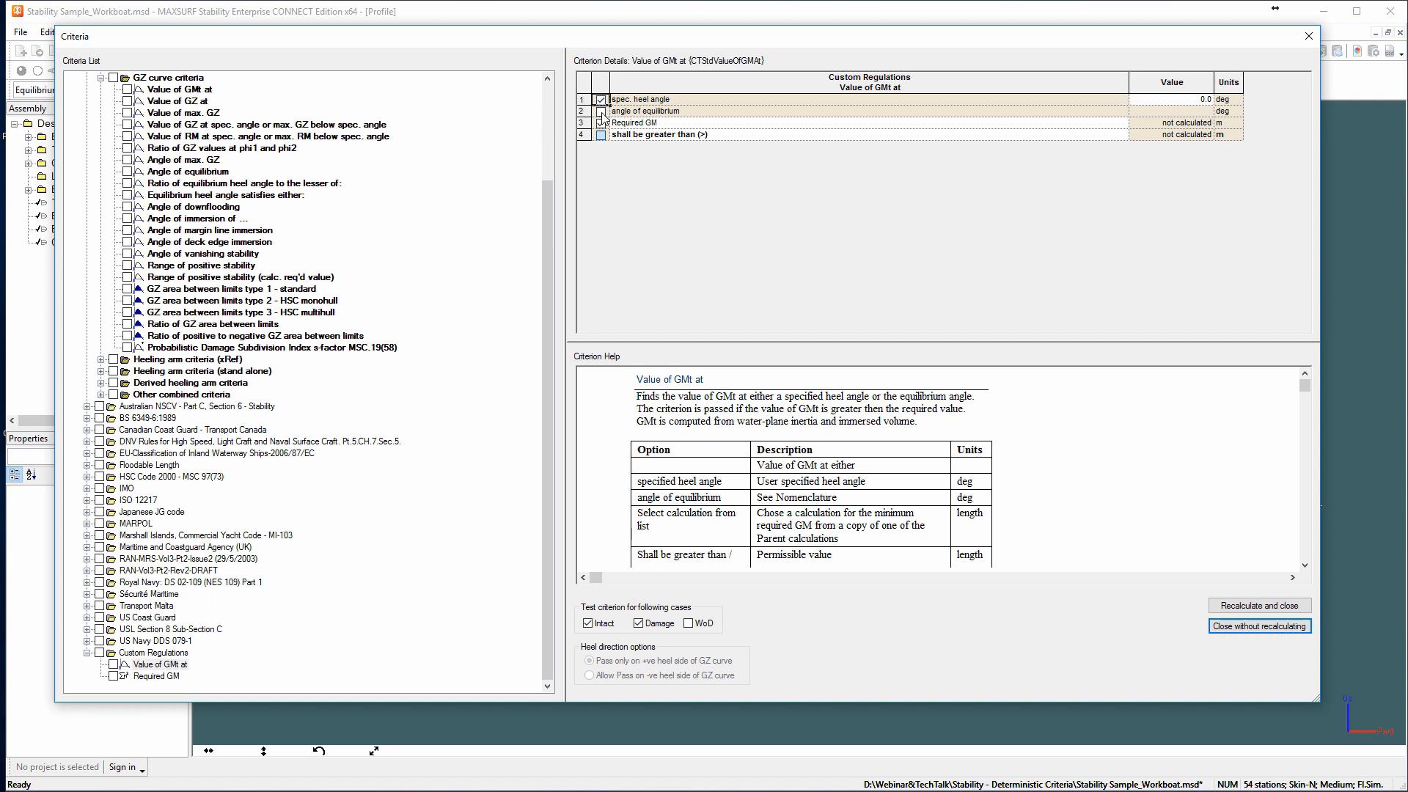
left_click(601, 112)
left_click(601, 100)
left_click(601, 111)
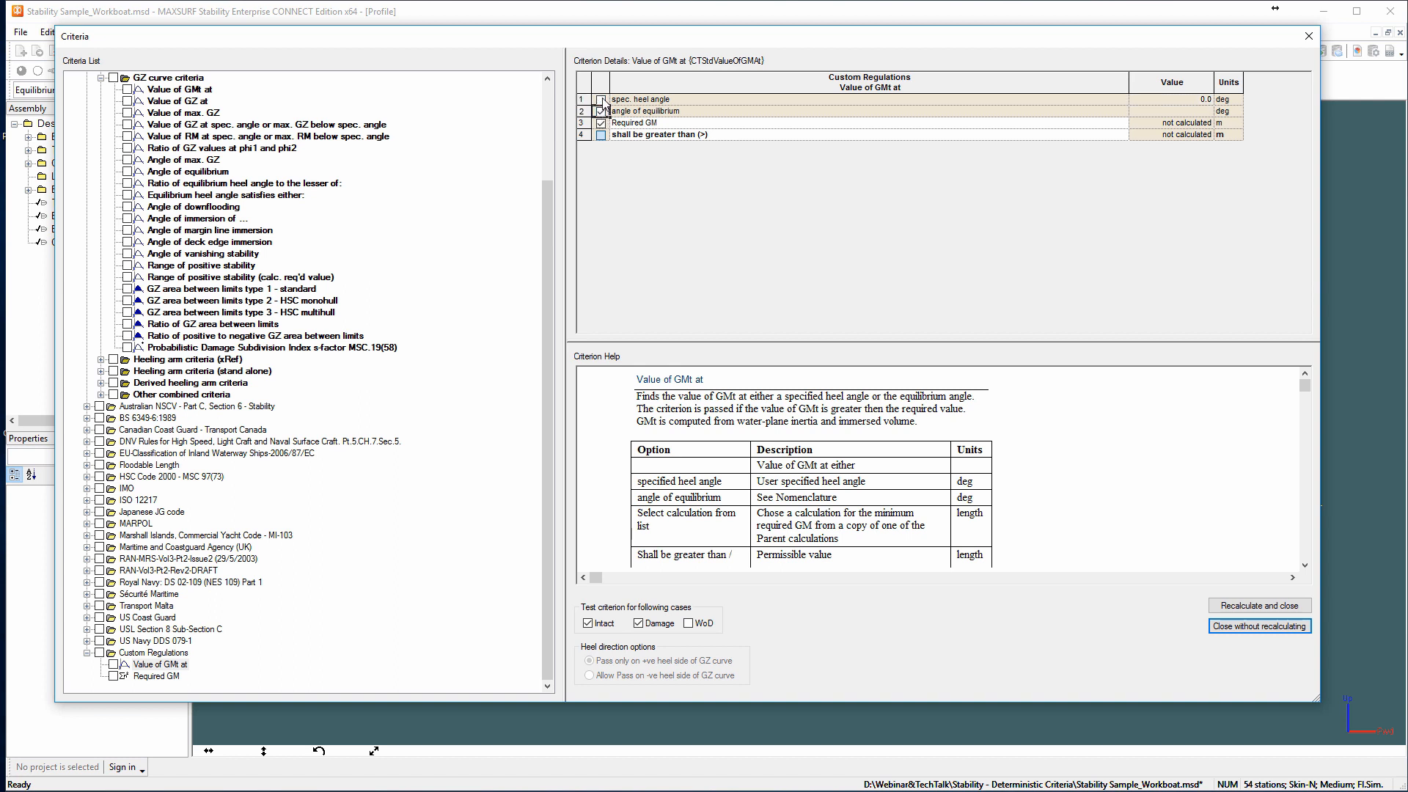
left_click(601, 100)
left_click(601, 112)
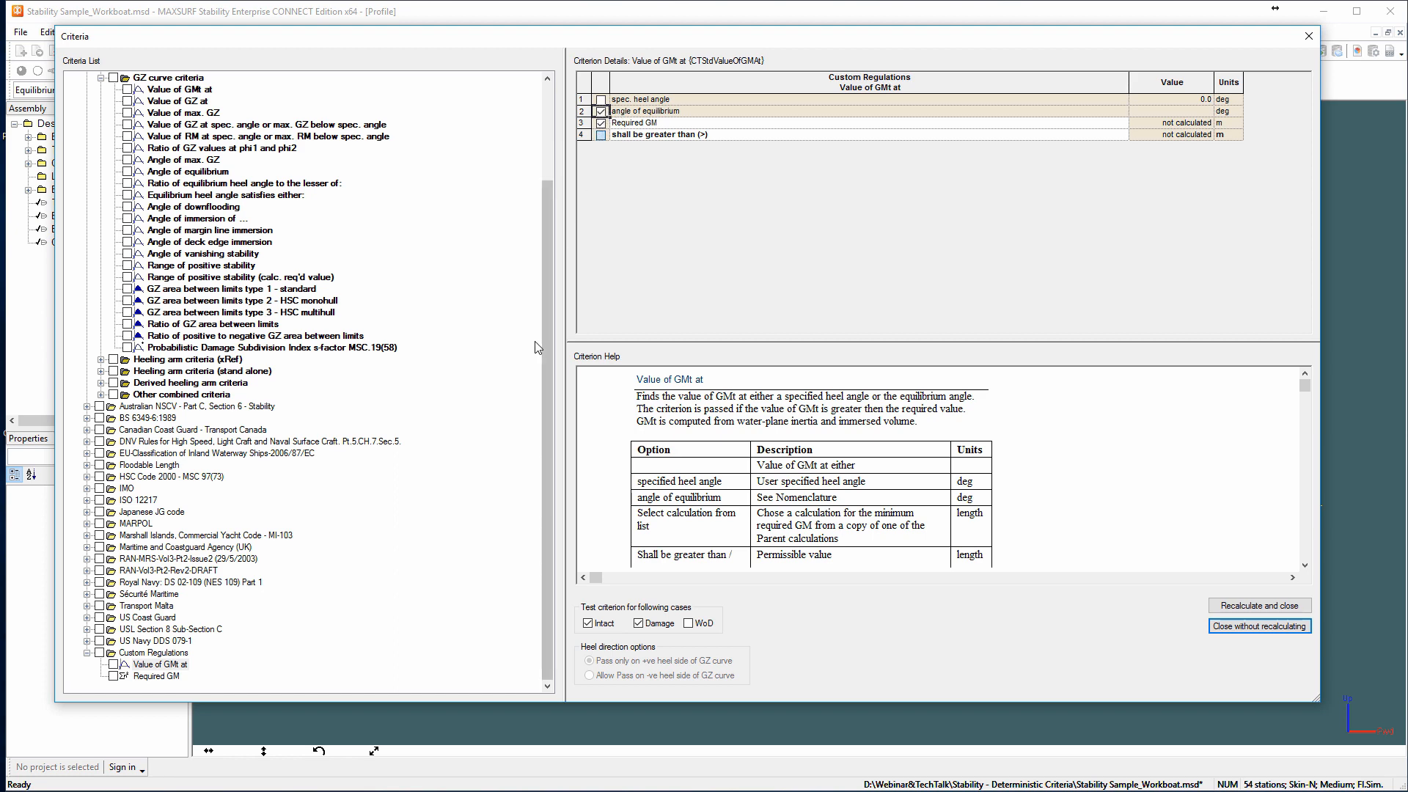
In the custom Required GM calculation, set the lever magnitude to 0.3 m and disable the fraction of immersion angle option.
left_click(156, 676)
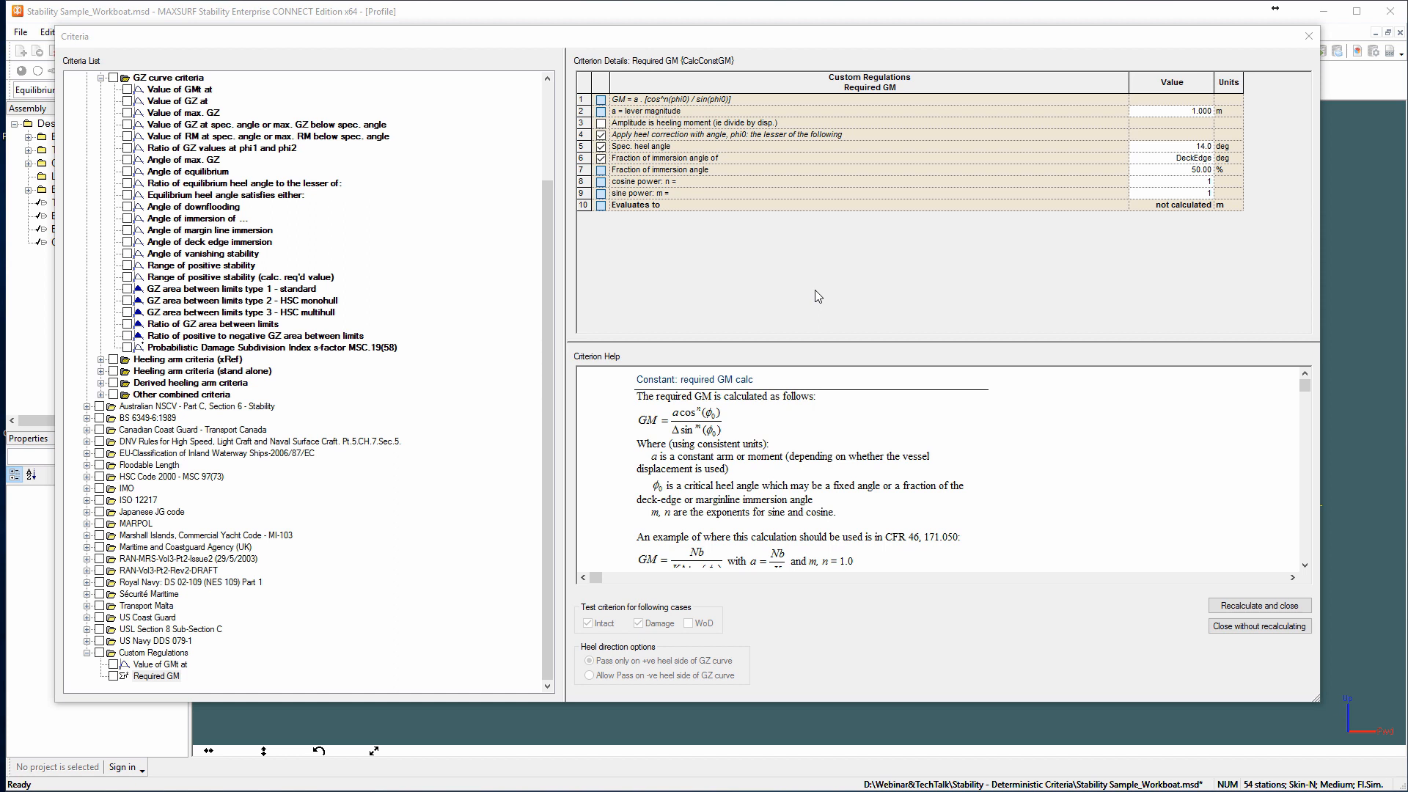
left_click(1164, 111)
type("0.3")
key("Tab")
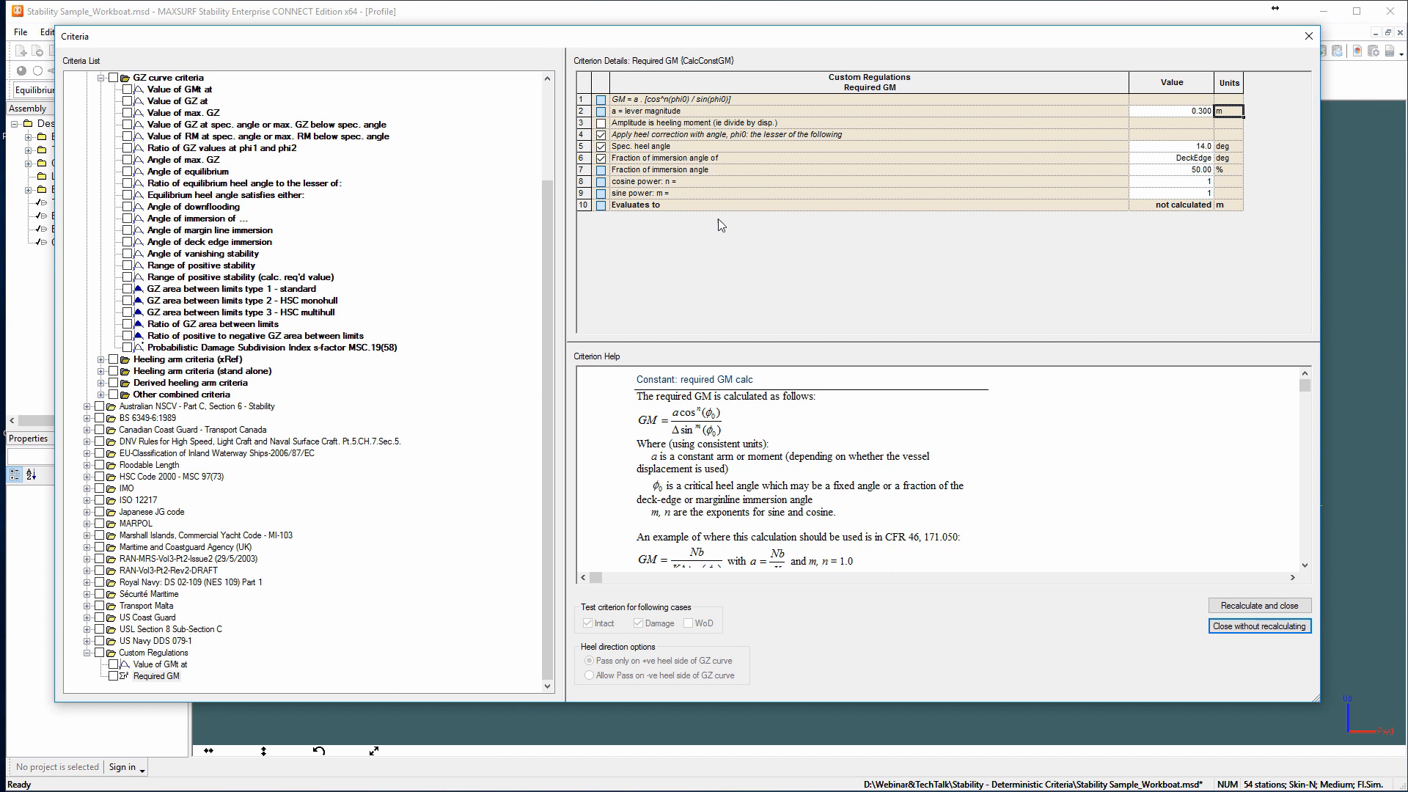
left_click(601, 158)
left_click(600, 159)
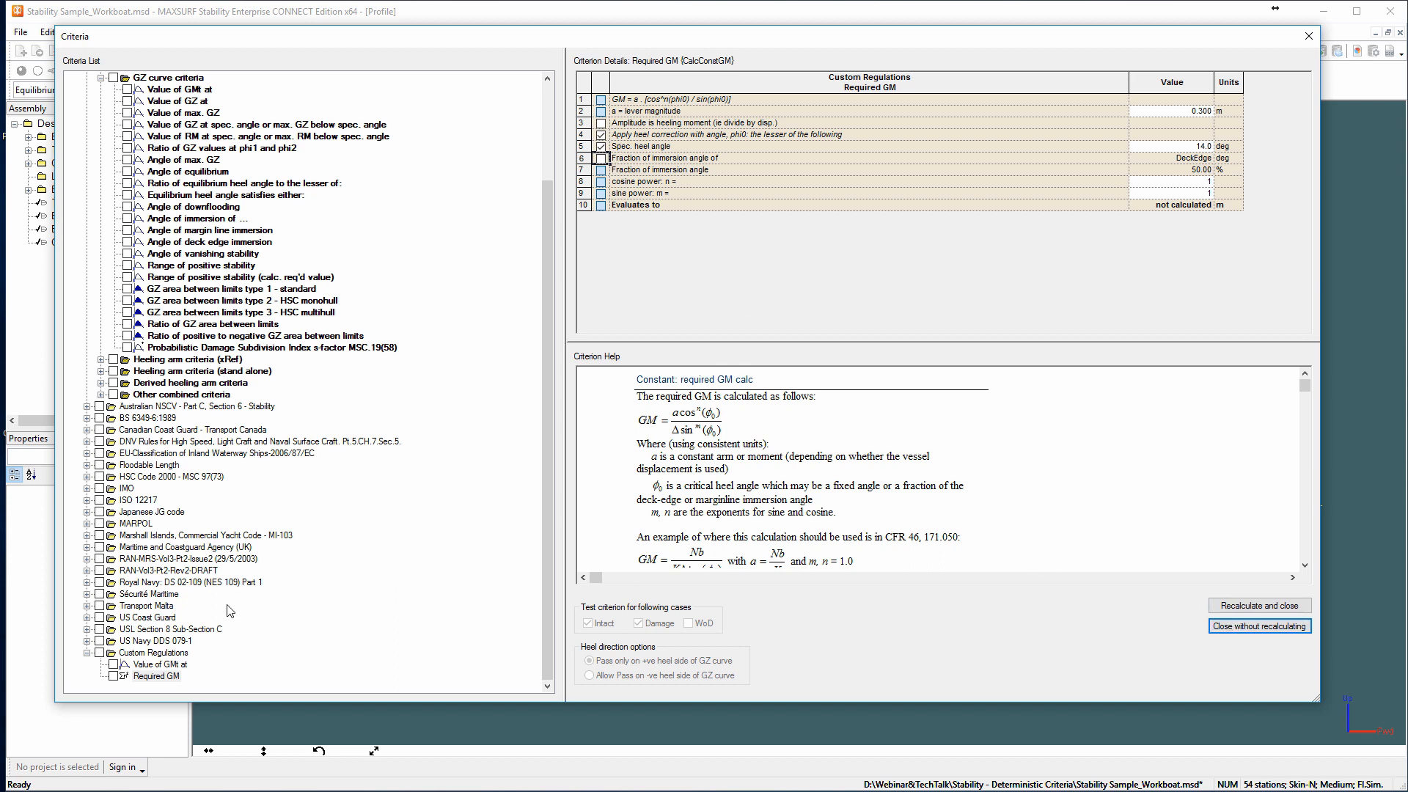
Browse the parent heeling arm criteria and view the stand-alone criterion "Value of max. GZ above heeling arm - general heeling arm".
left_click(248, 646)
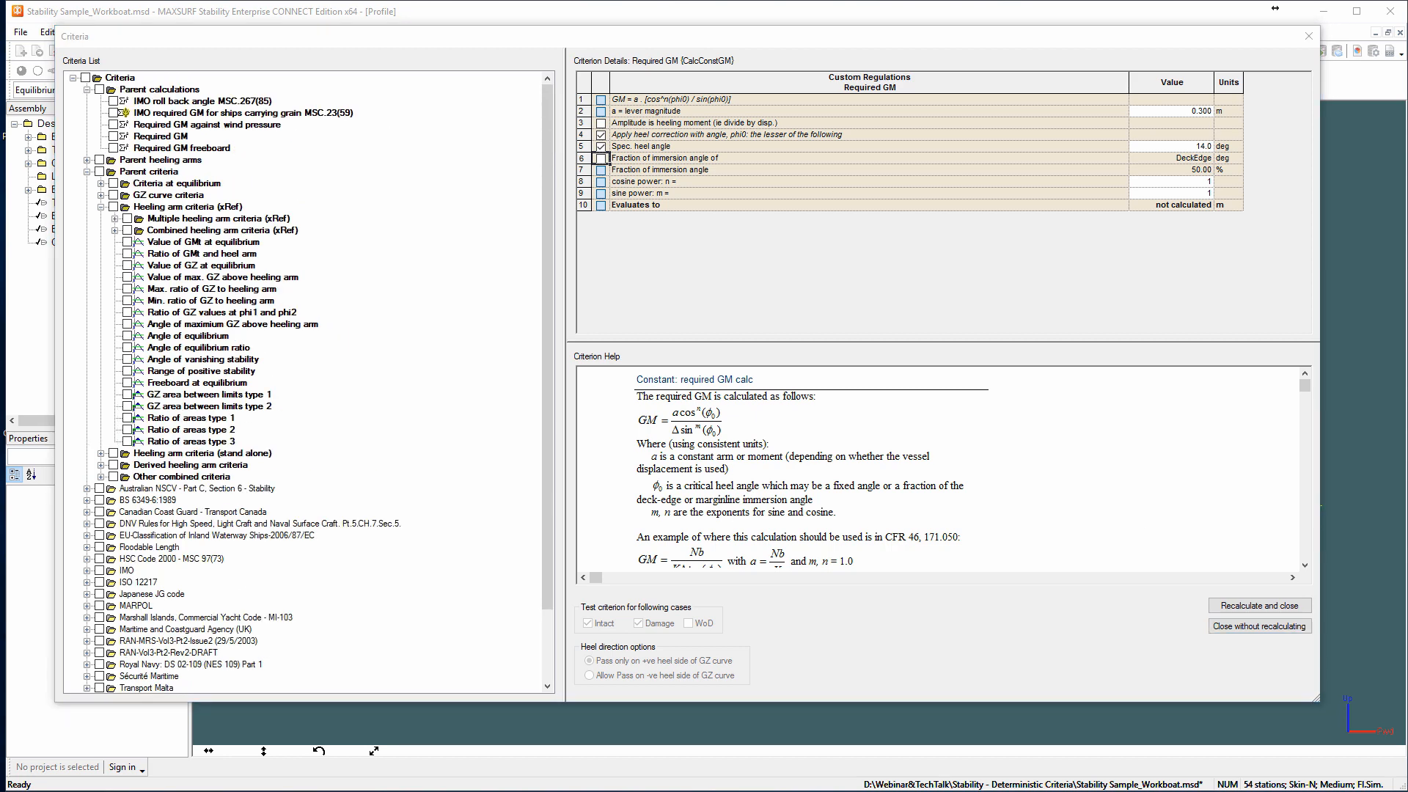
left_click(101, 208)
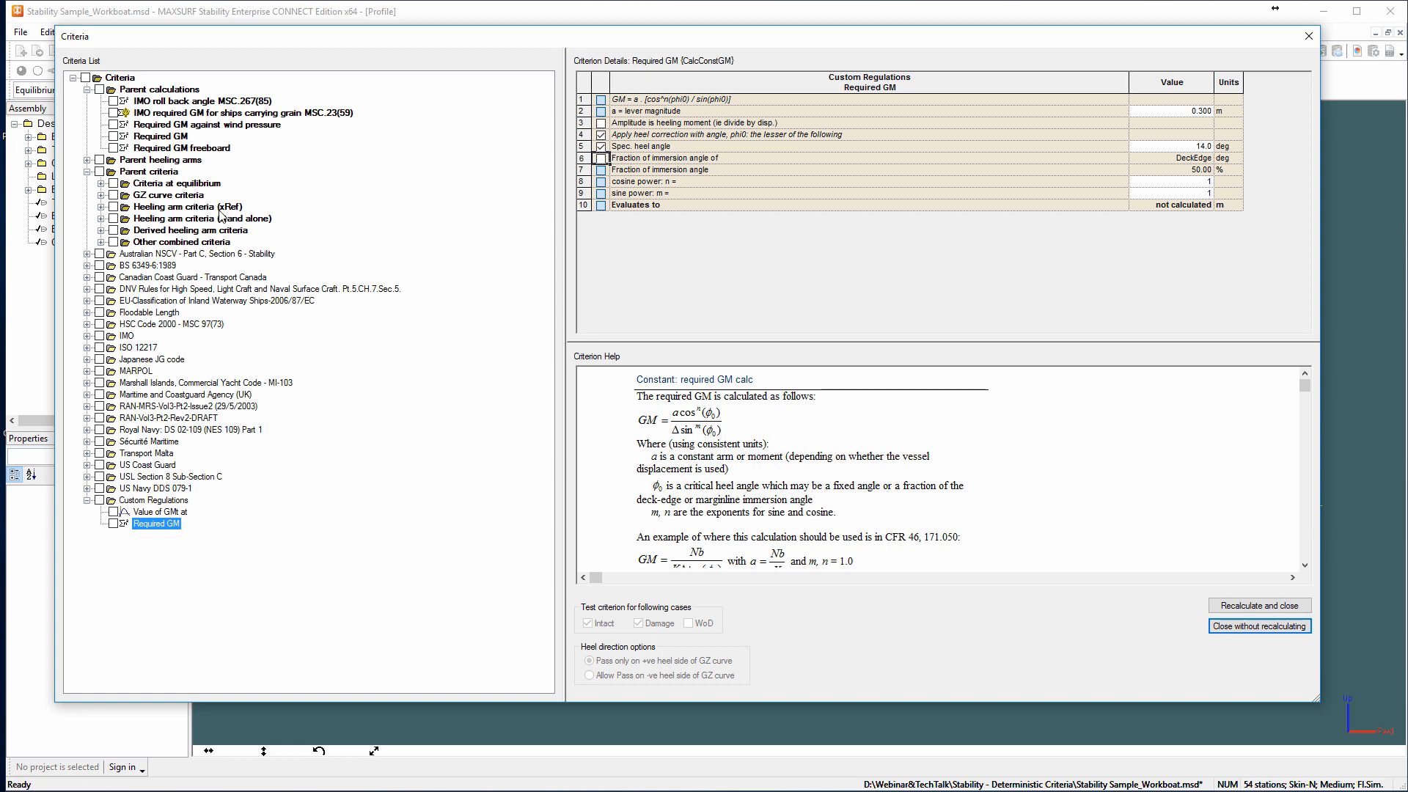
left_click(101, 218)
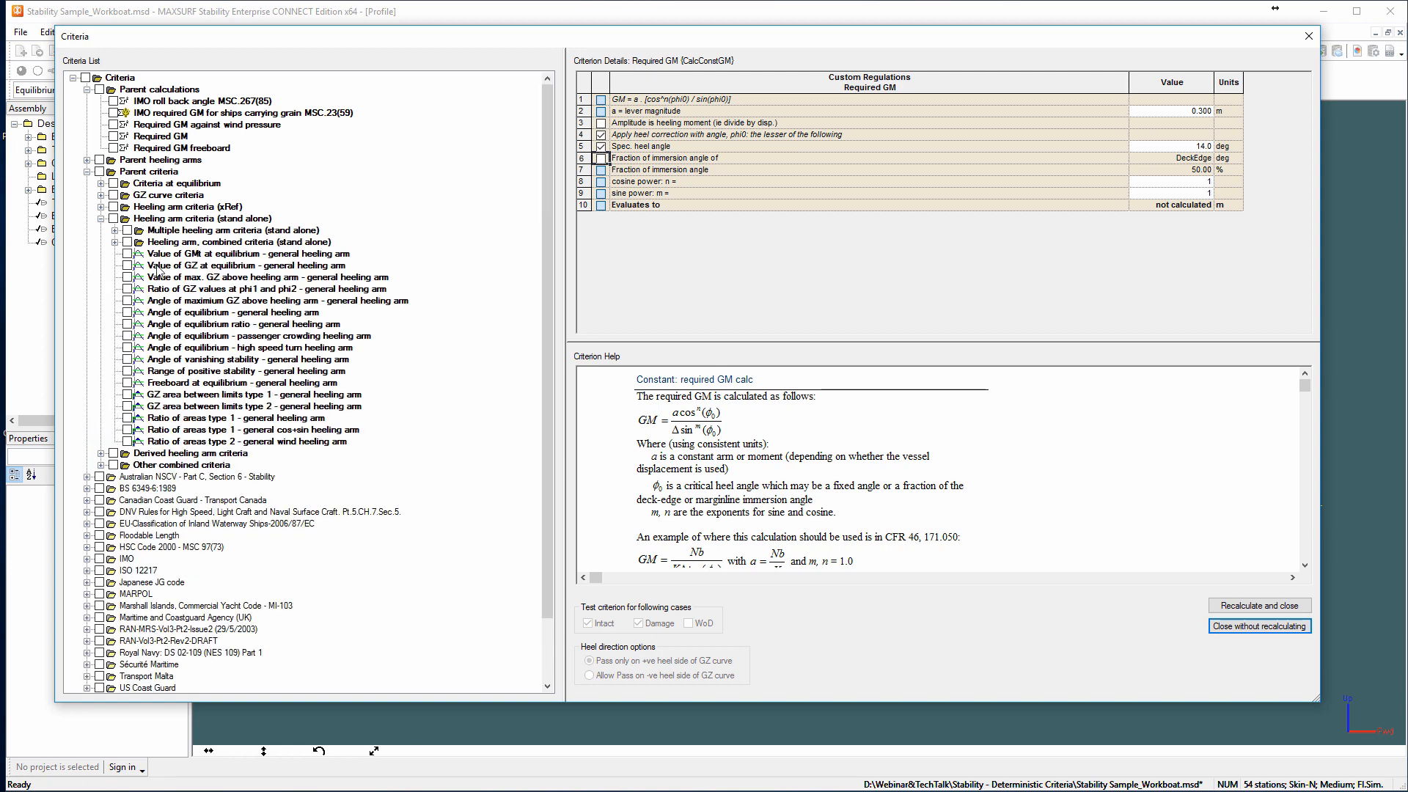
left_click(162, 278)
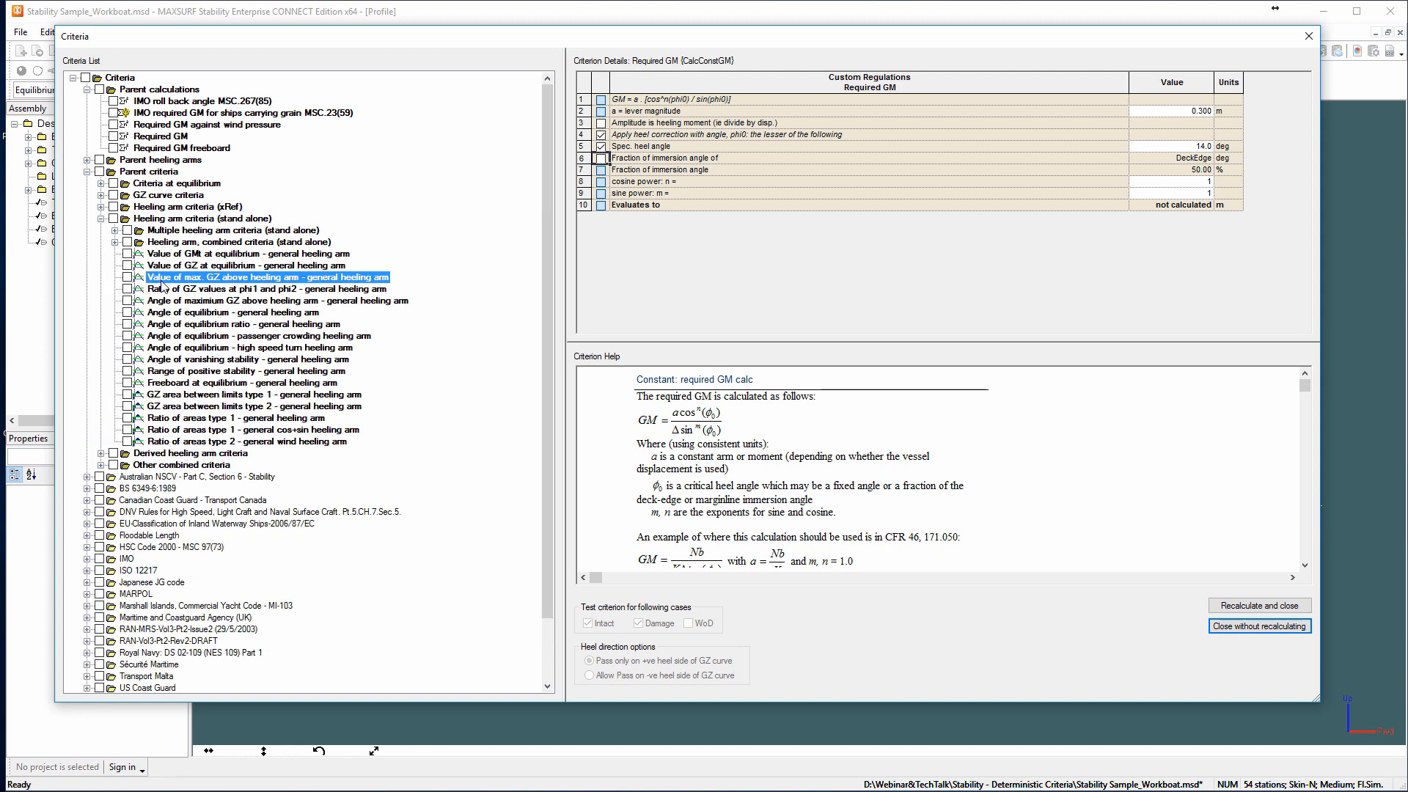
Copy the "Value of GZ at equilibrium" criterion from the parent heeling arm criteria (xRef) into the Custom Regulations group.
left_click(1068, 461)
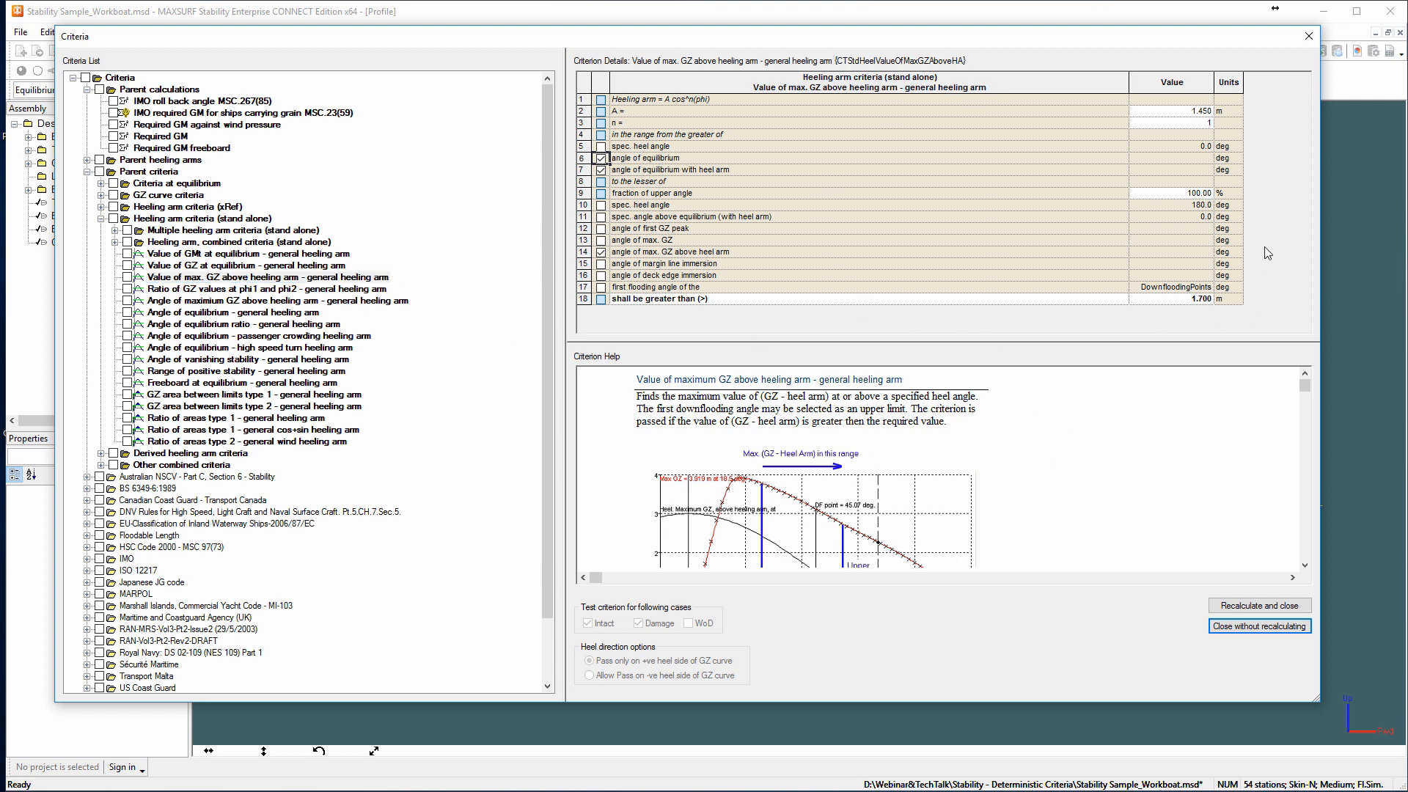
left_click(101, 218)
left_click(101, 207)
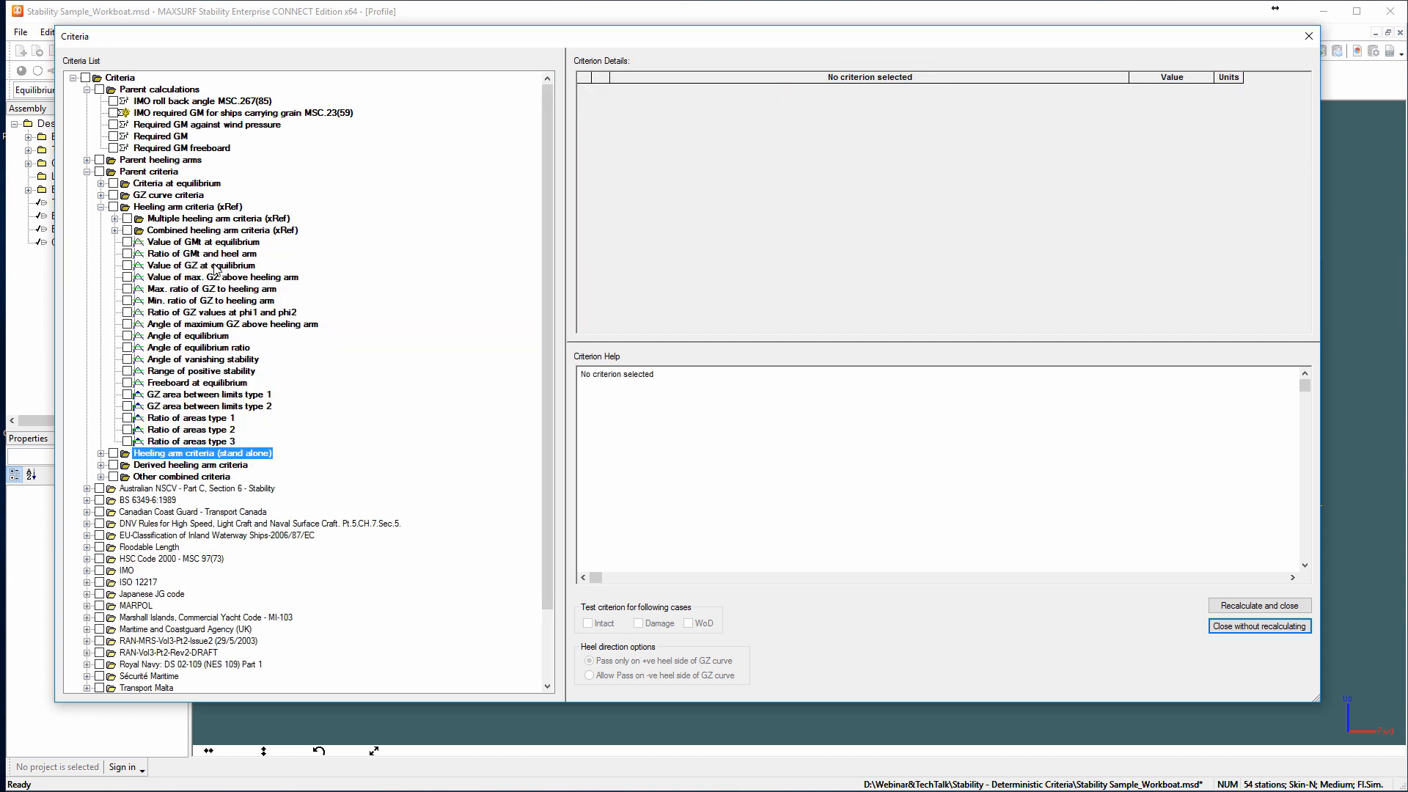
left_click(215, 266)
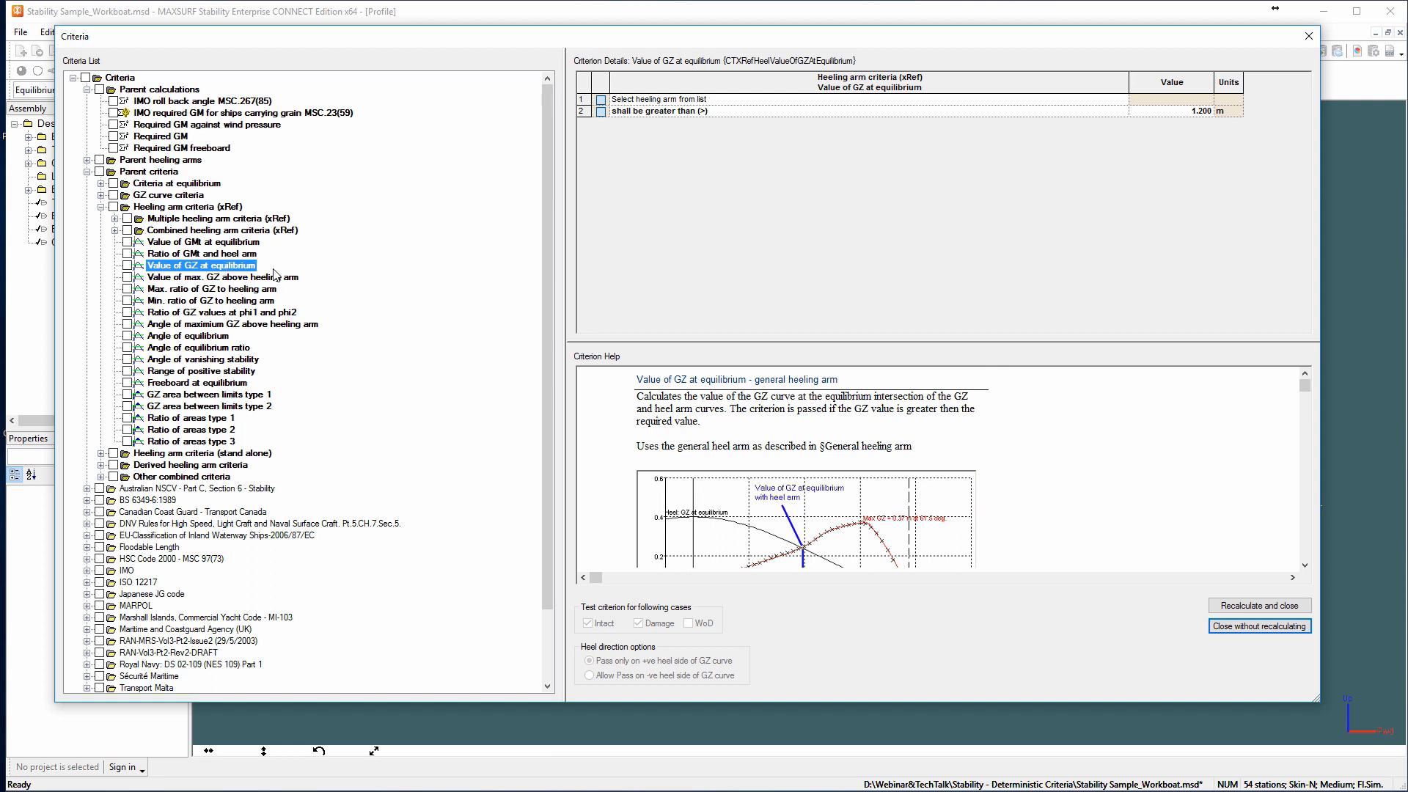
right_click(221, 273)
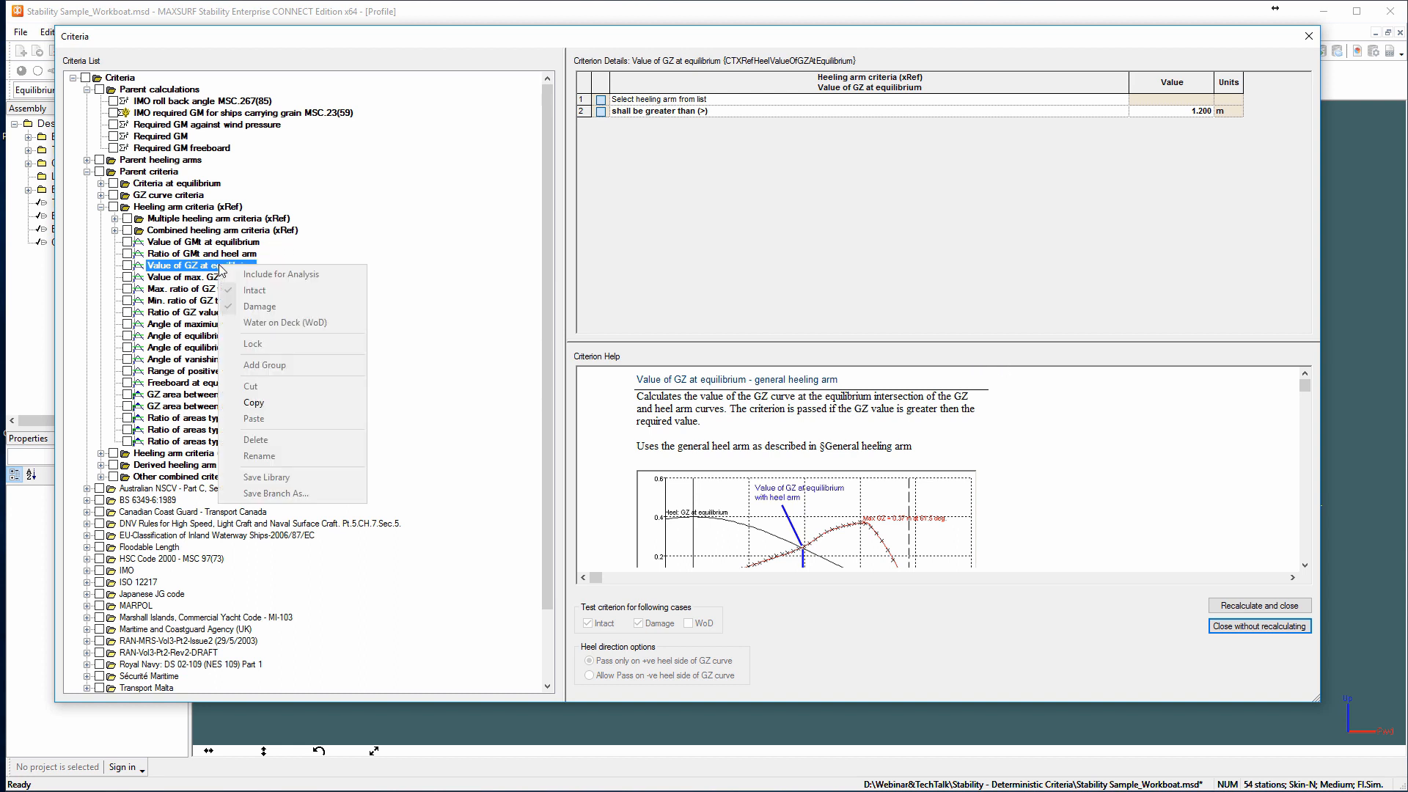
left_click(278, 403)
scroll(279, 410, "down", 3)
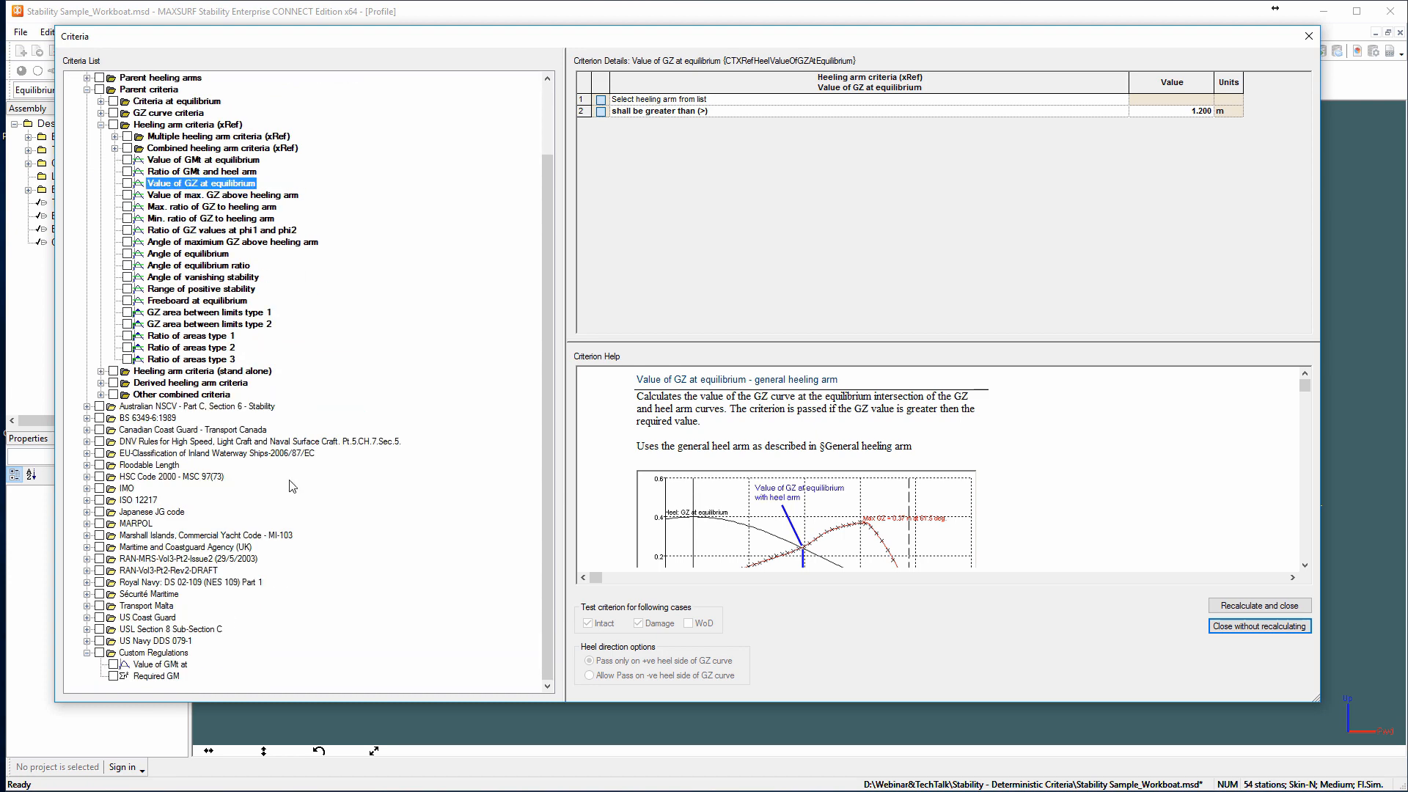
right_click(131, 653)
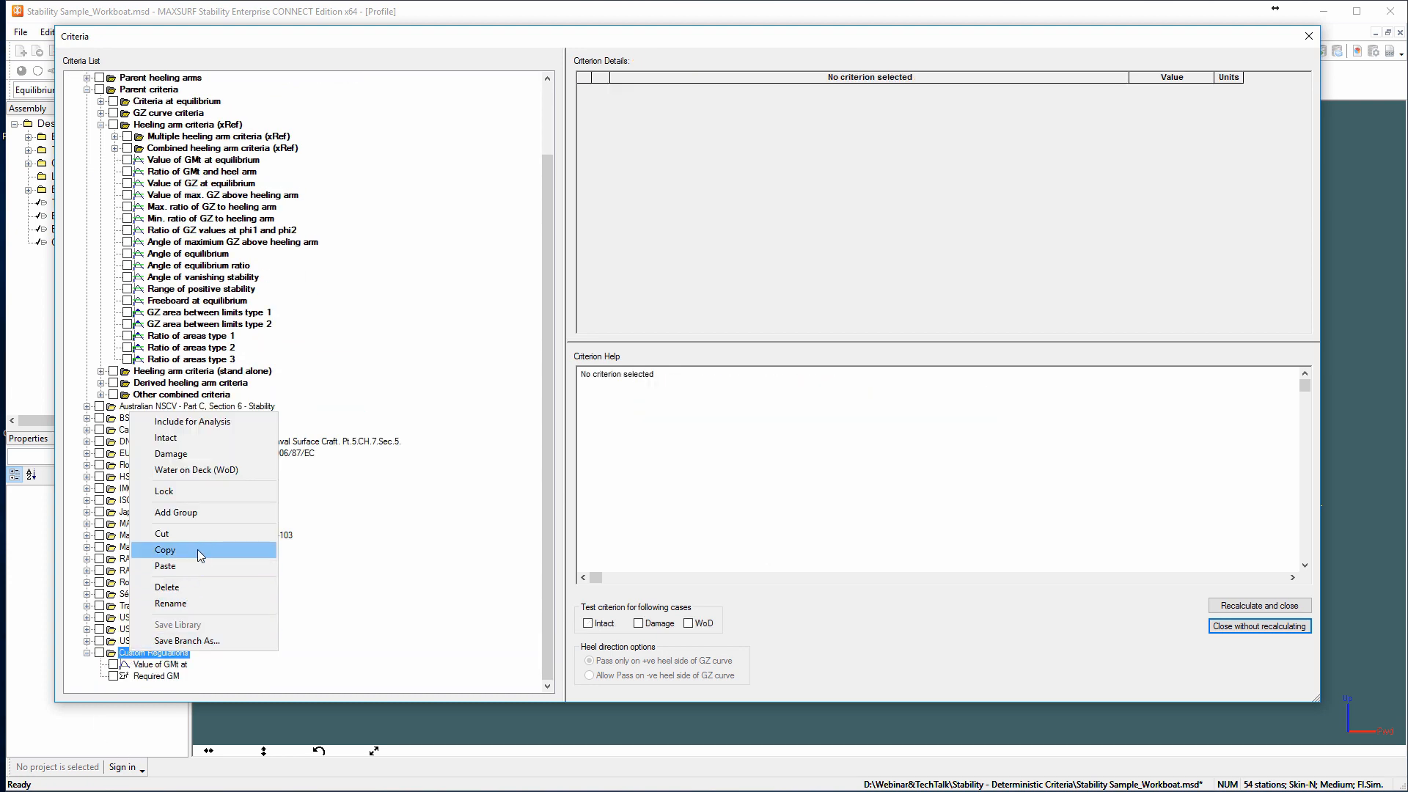
left_click(165, 566)
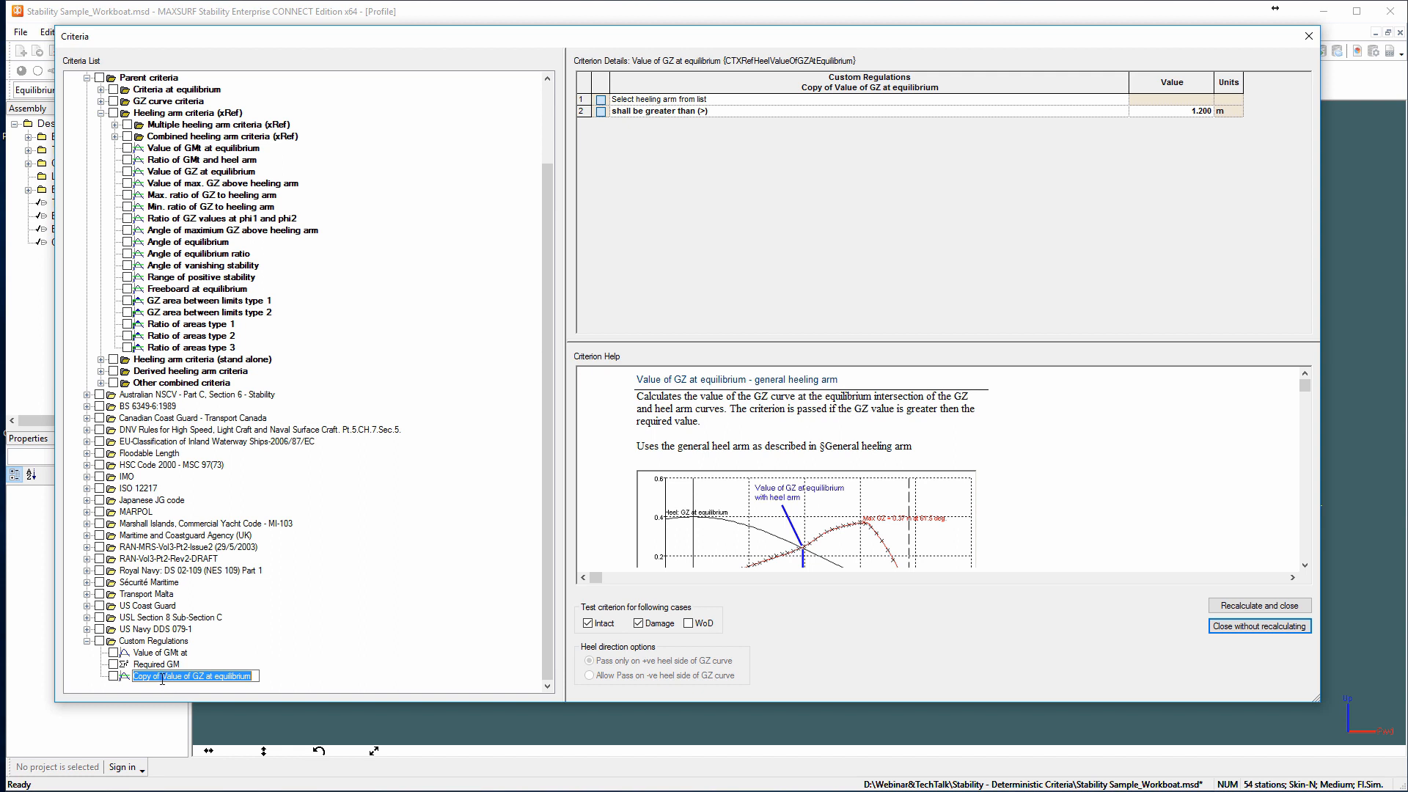
Rename the copied criterion in Custom Regulations to "Value of GZ at equilibrium".
left_click(160, 676)
key("BackSpace")
key("BackSpace")
key("BackSpace")
key("BackSpace")
key("BackSpace")
key("BackSpace")
key("BackSpace")
key("BackSpace")
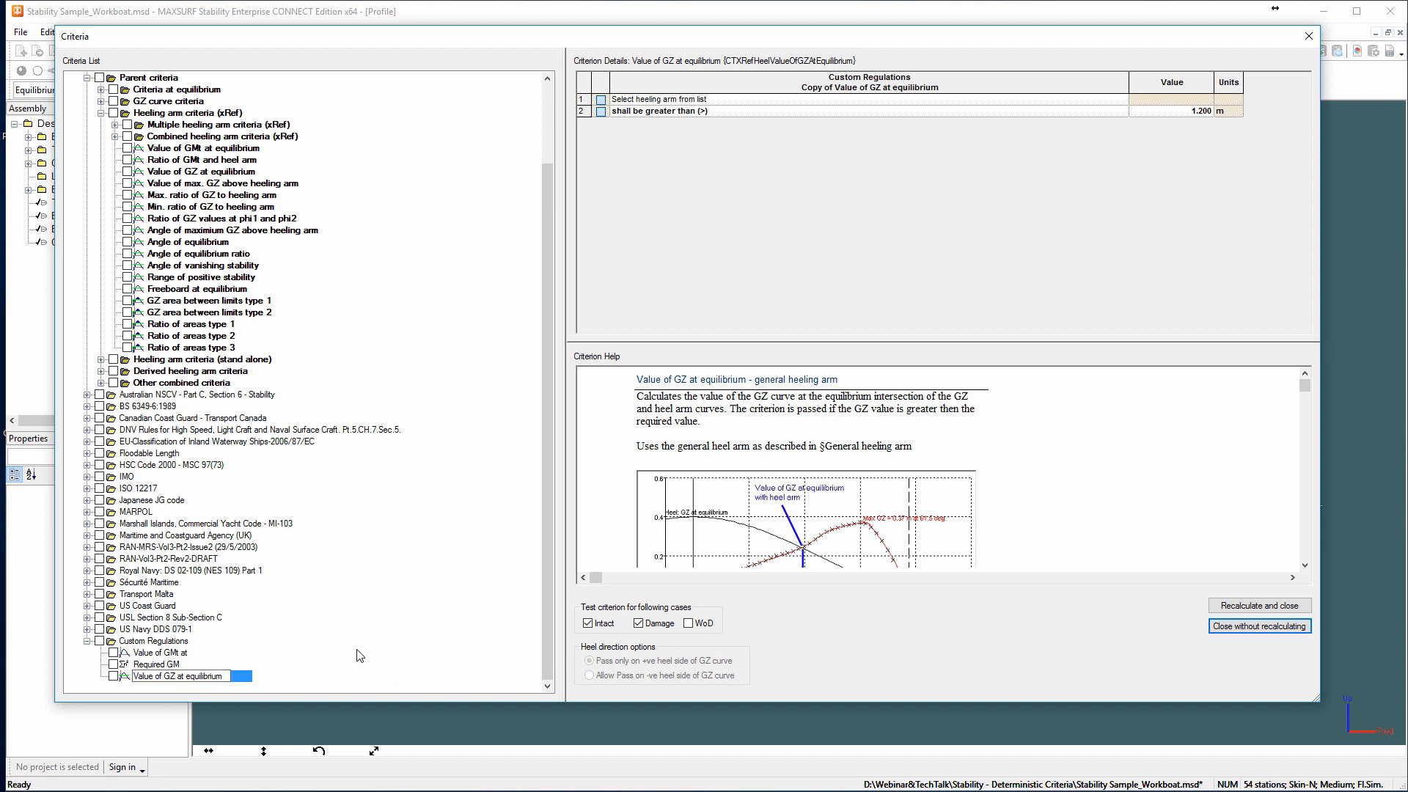
key("Return")
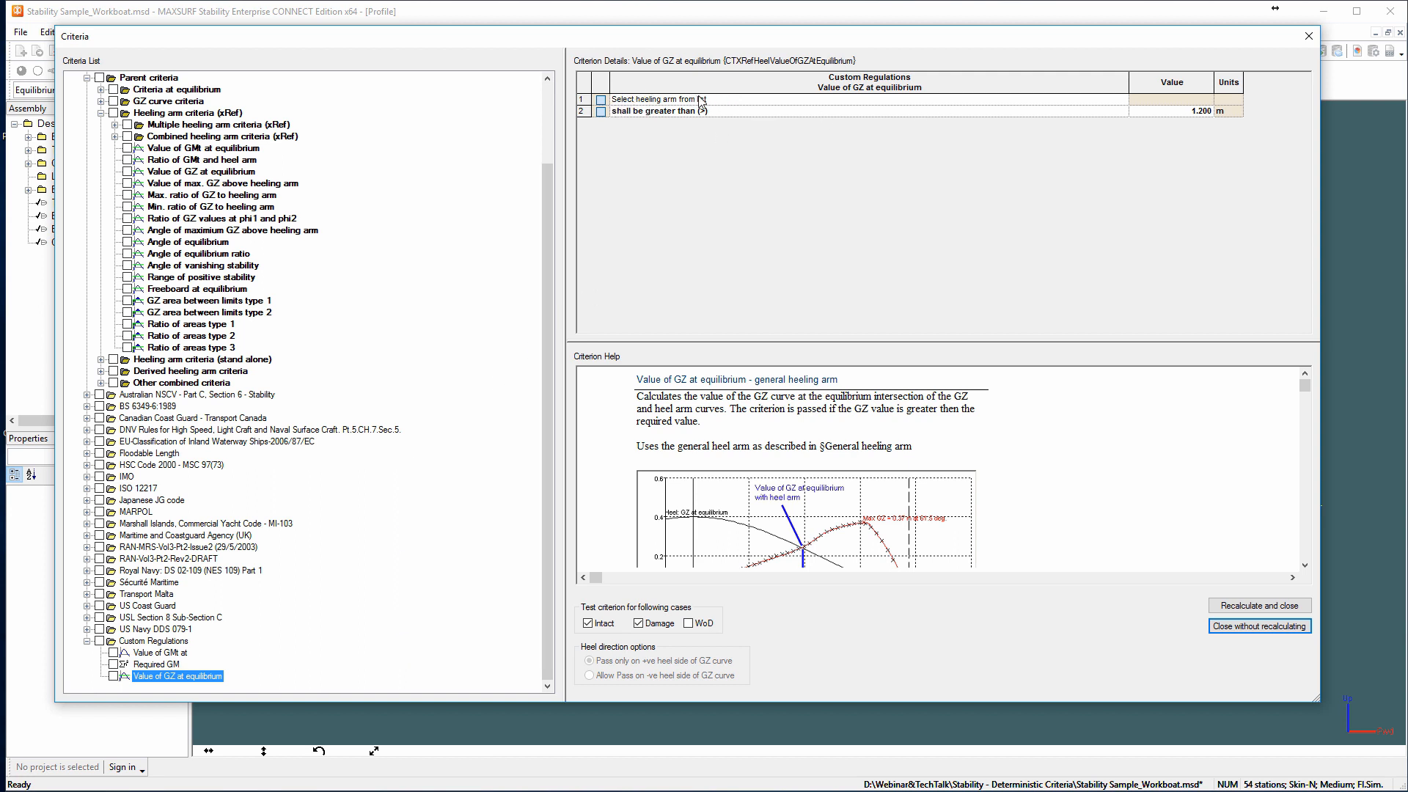
Copy the Wind heeling arm from the parent heeling arms into the Custom Regulations group.
left_click(744, 101)
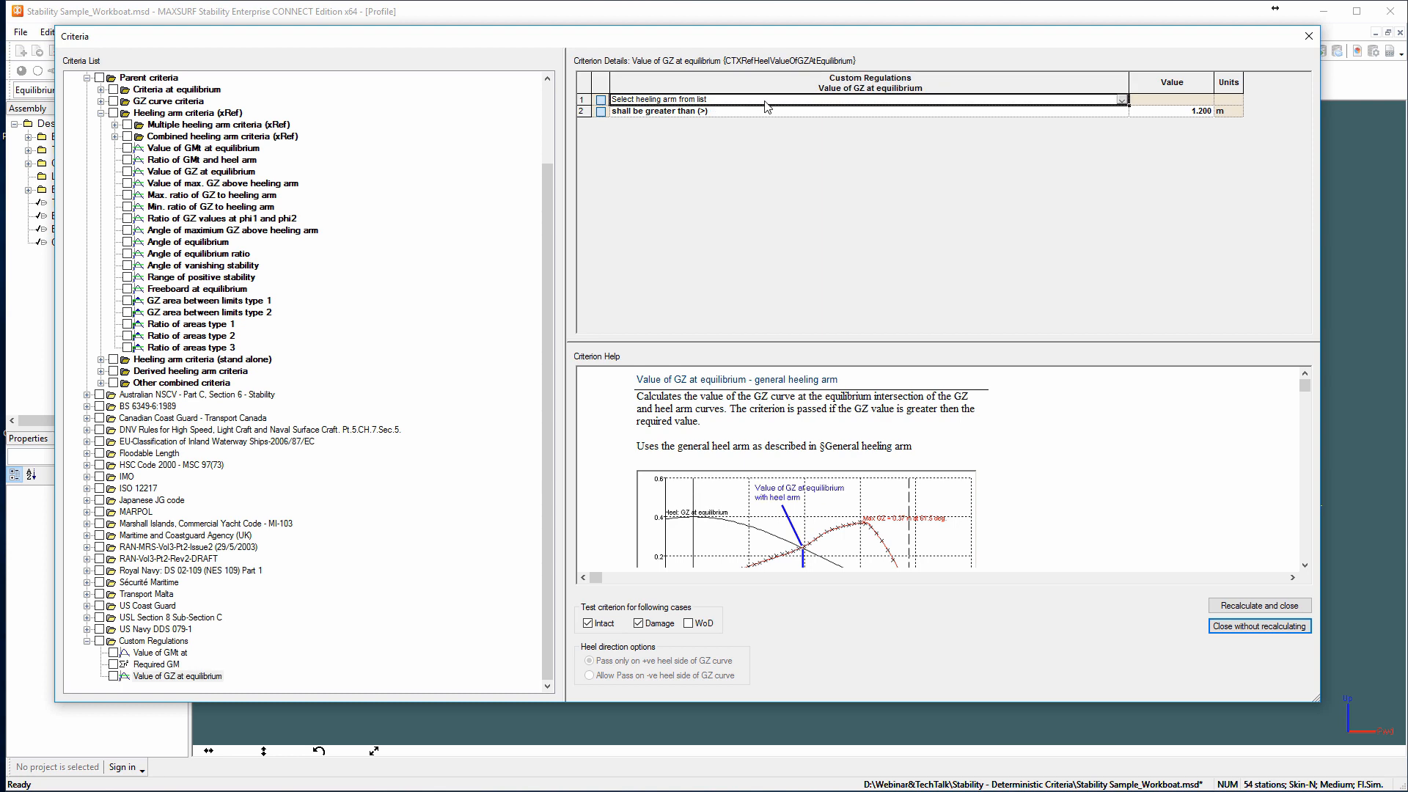
left_click(86, 77)
left_click(87, 160)
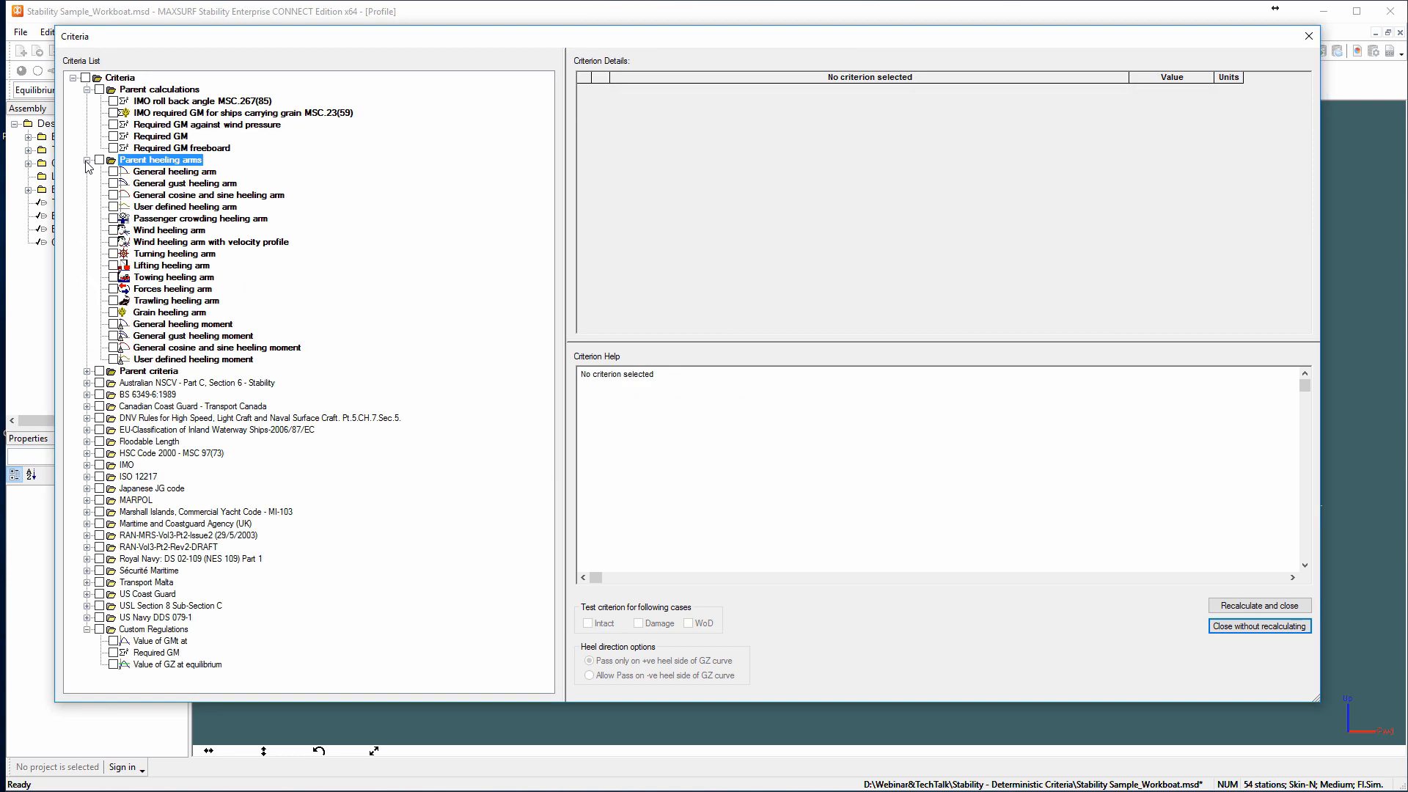
left_click(176, 231)
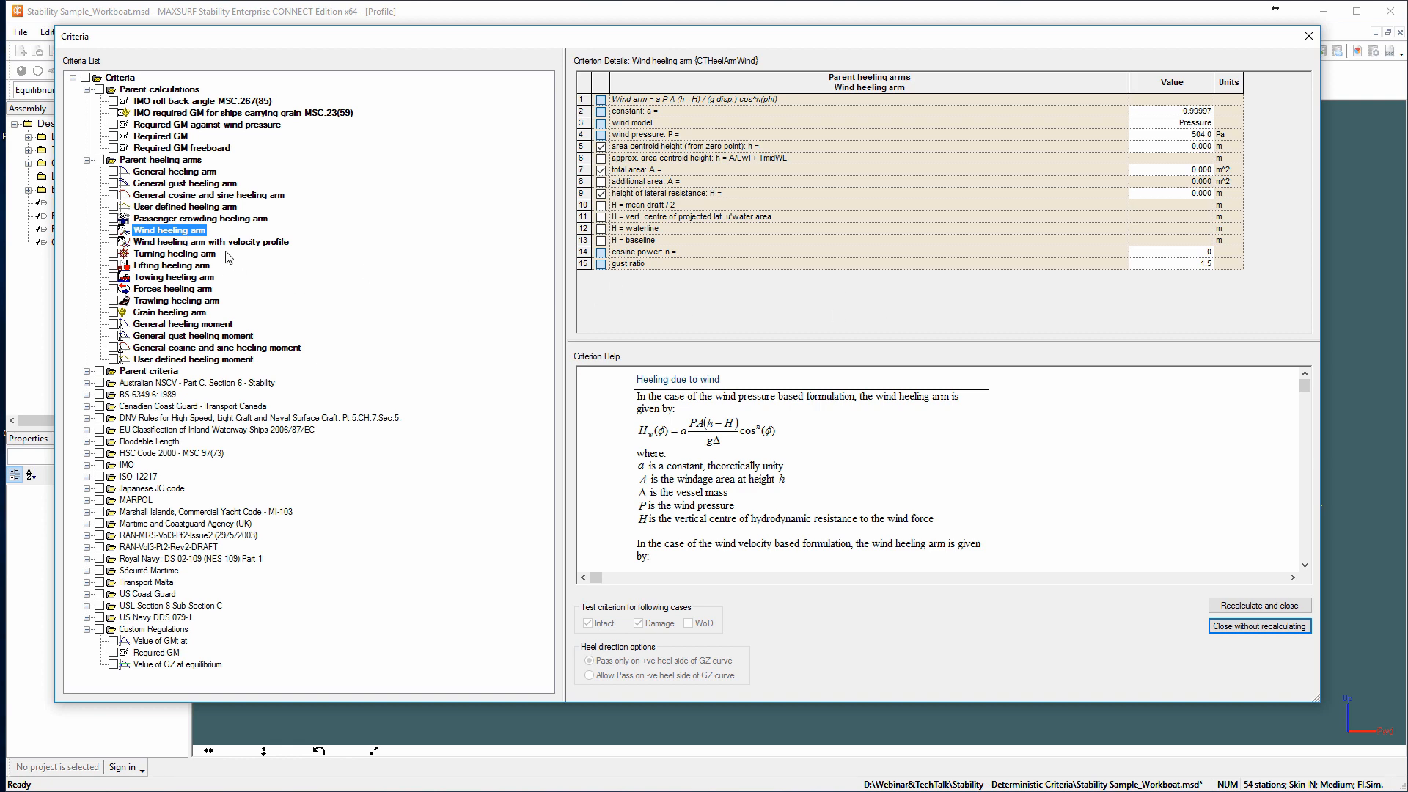
right_click(176, 232)
left_click(210, 368)
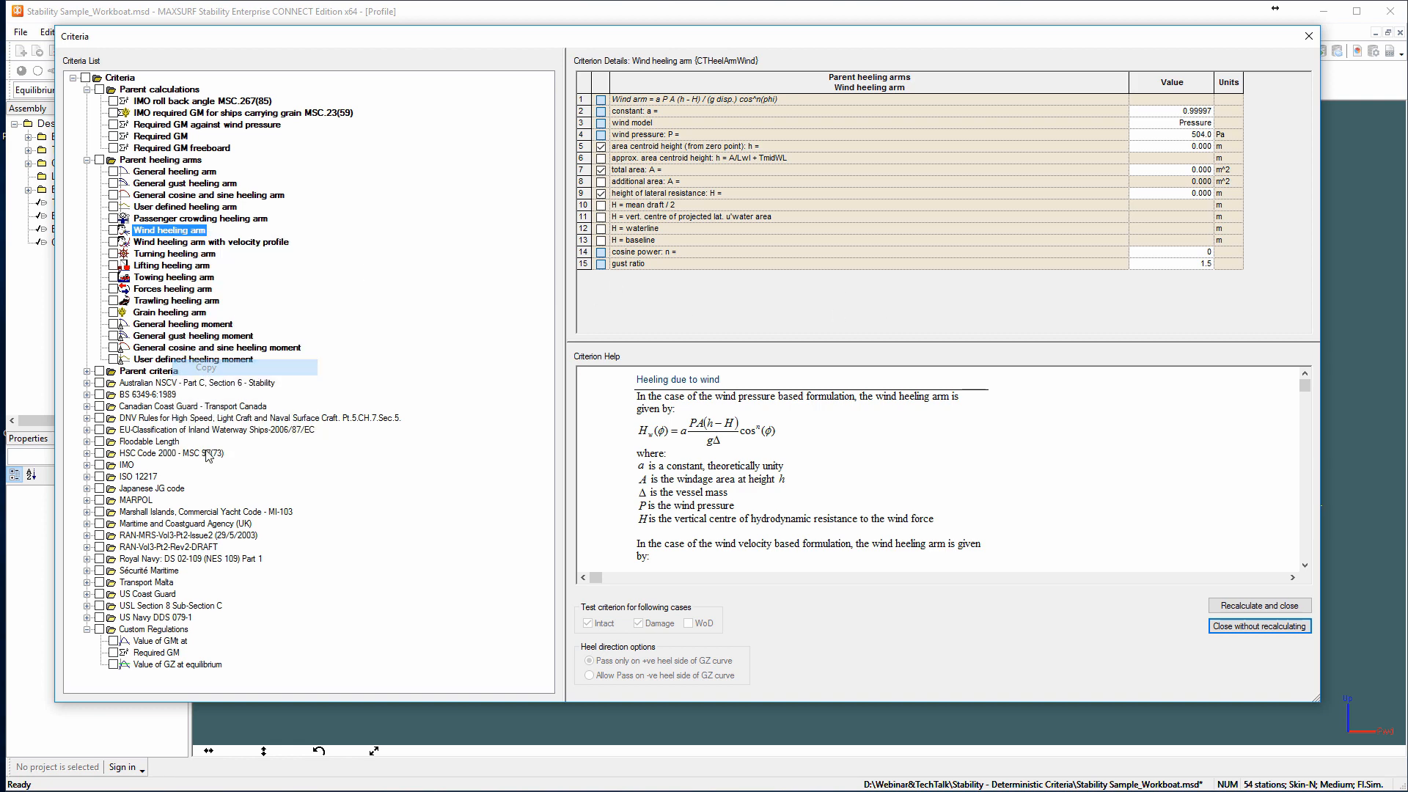
right_click(167, 630)
left_click(231, 545)
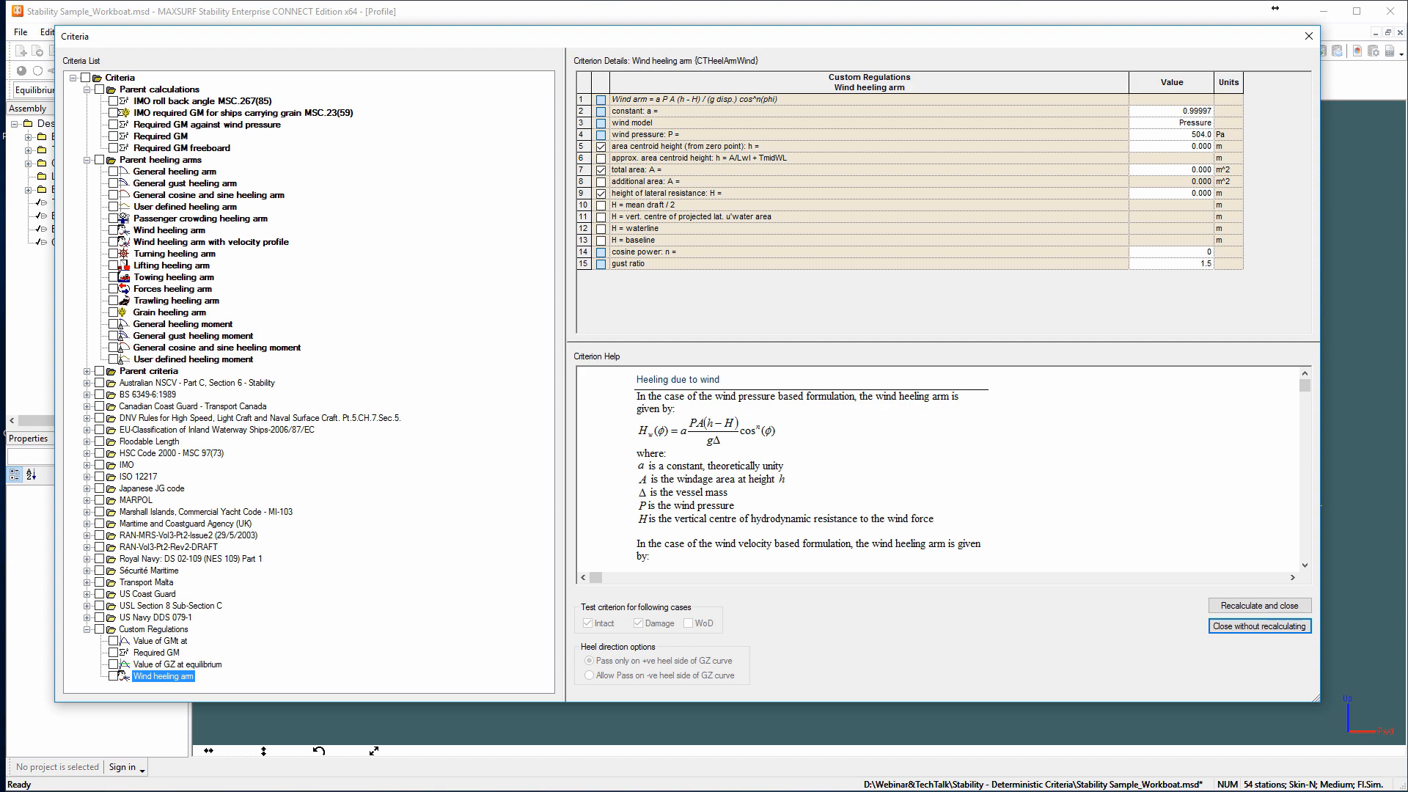
Link the custom "Value of GZ at equilibrium" criterion to the Wind heeling arm, using the steady wind heeling arm.
left_click(156, 664)
left_click(1103, 100)
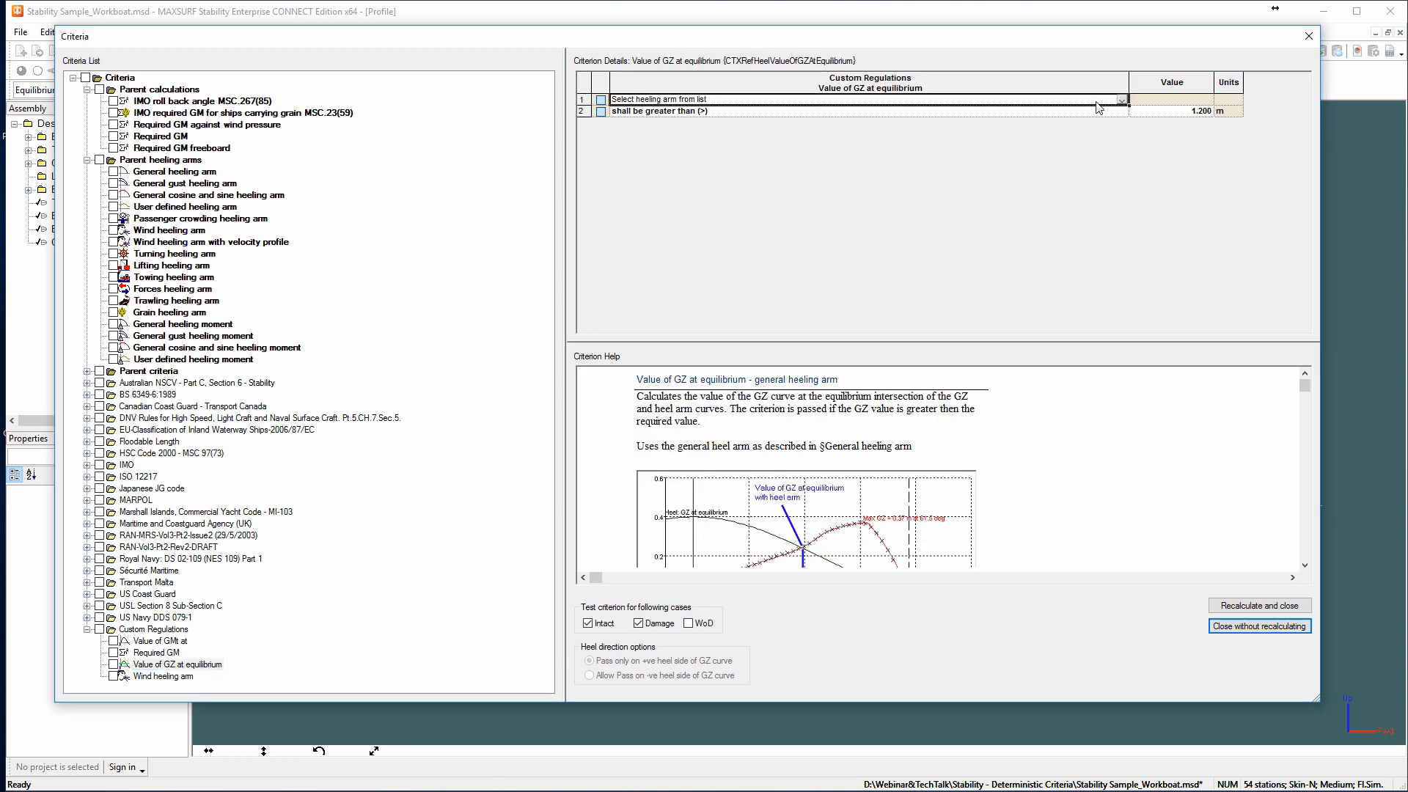
left_click(1121, 99)
left_click(1012, 112)
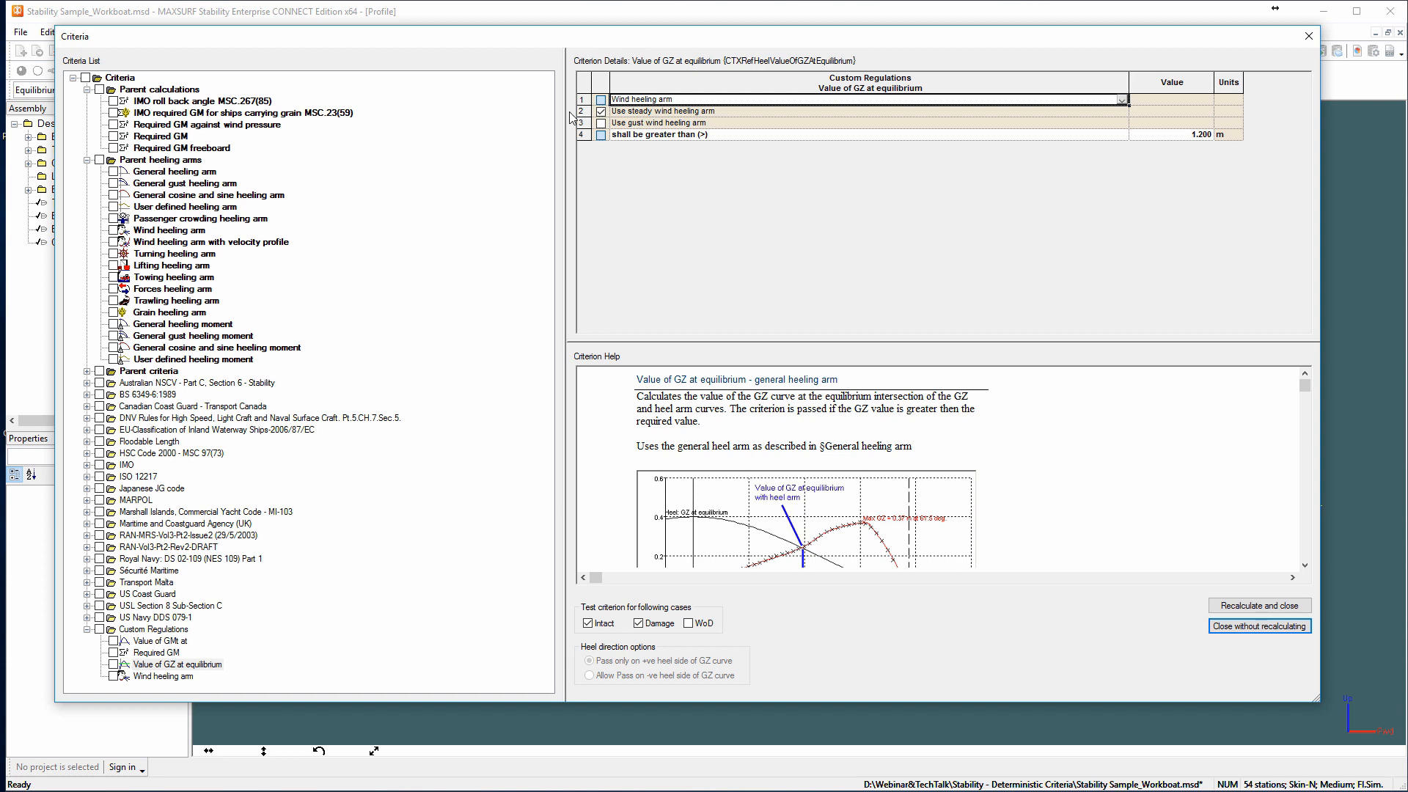
left_click(602, 111)
Examine the parent GZ curve criterion "GZ area between limits type 2 - HSC monohull" and its help on the required area.
left_click(86, 160)
left_click(87, 171)
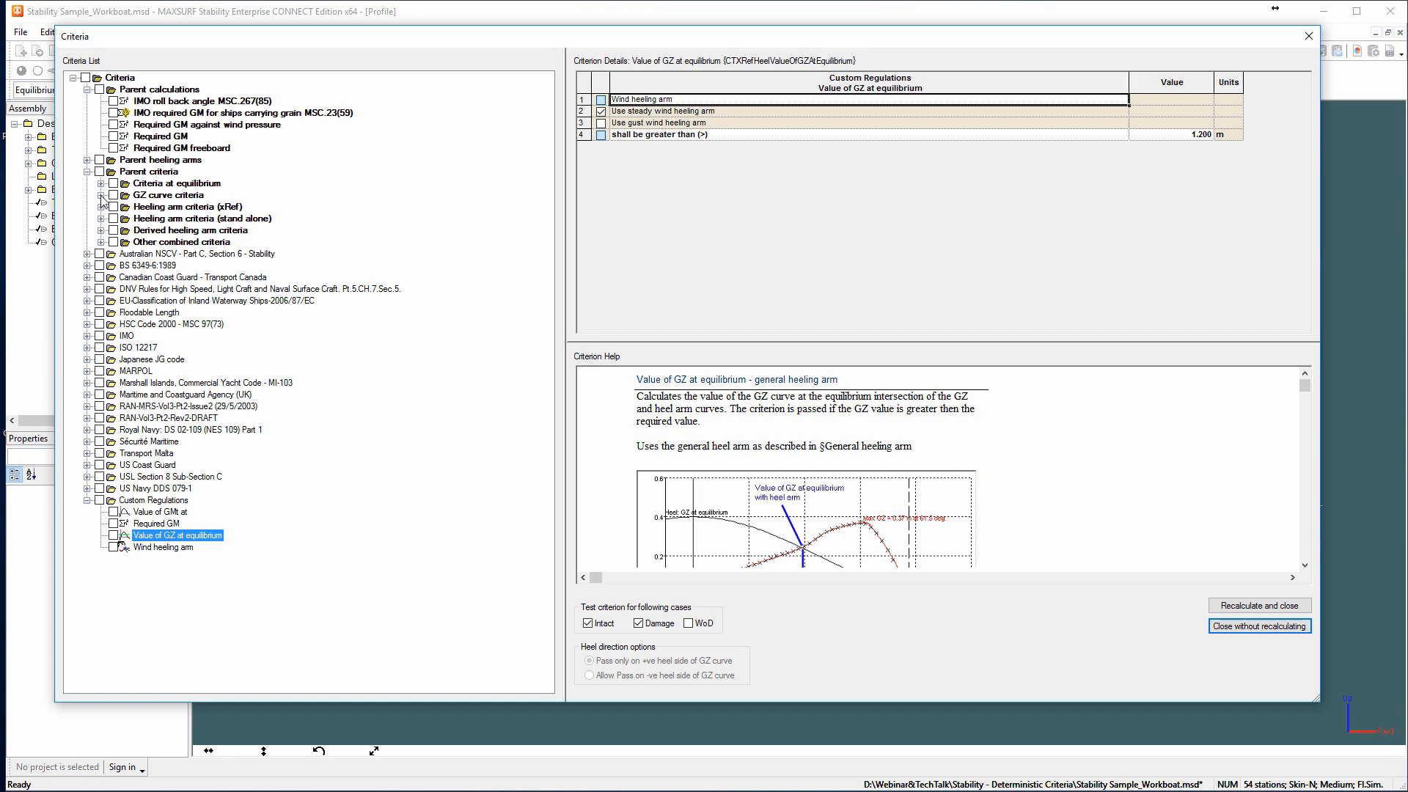
left_click(102, 195)
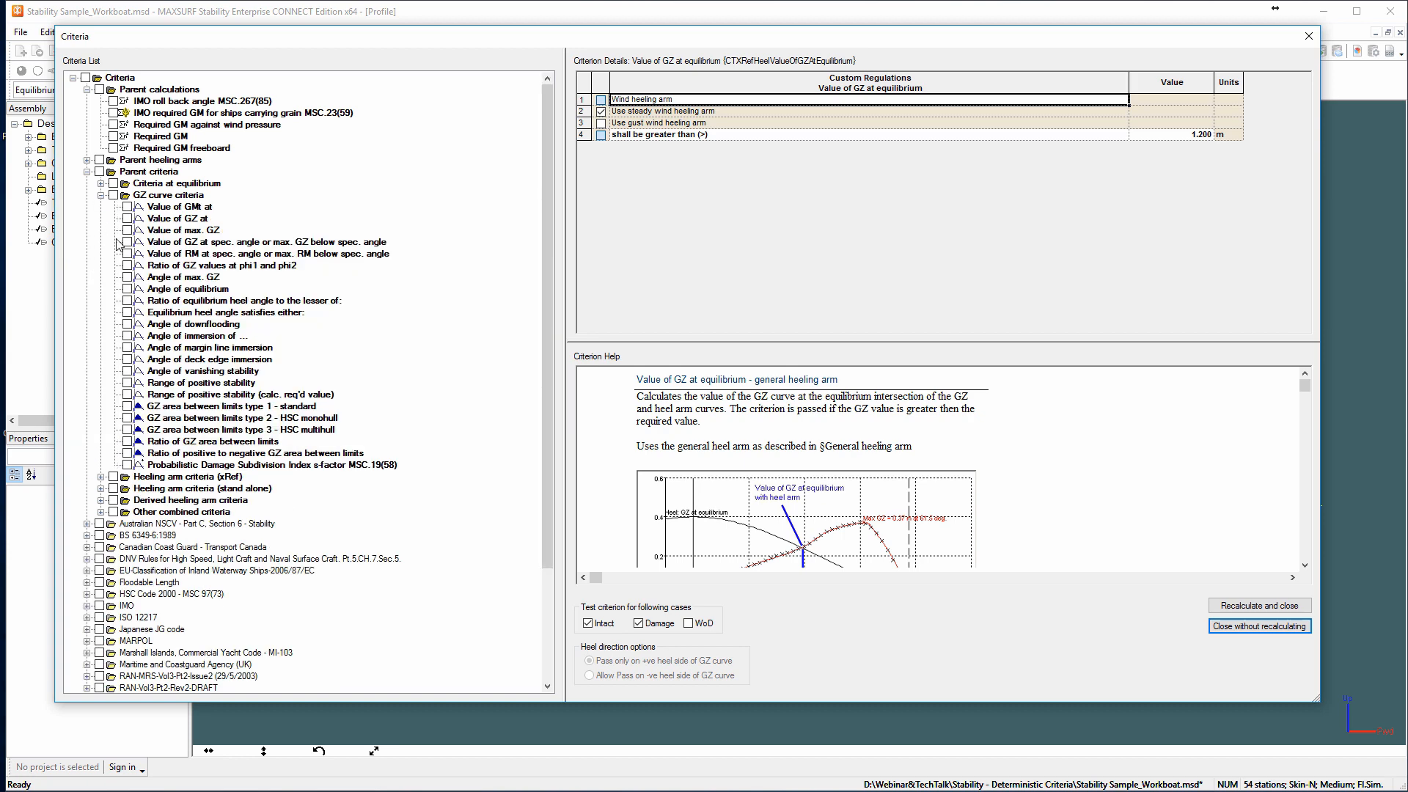
left_click(184, 419)
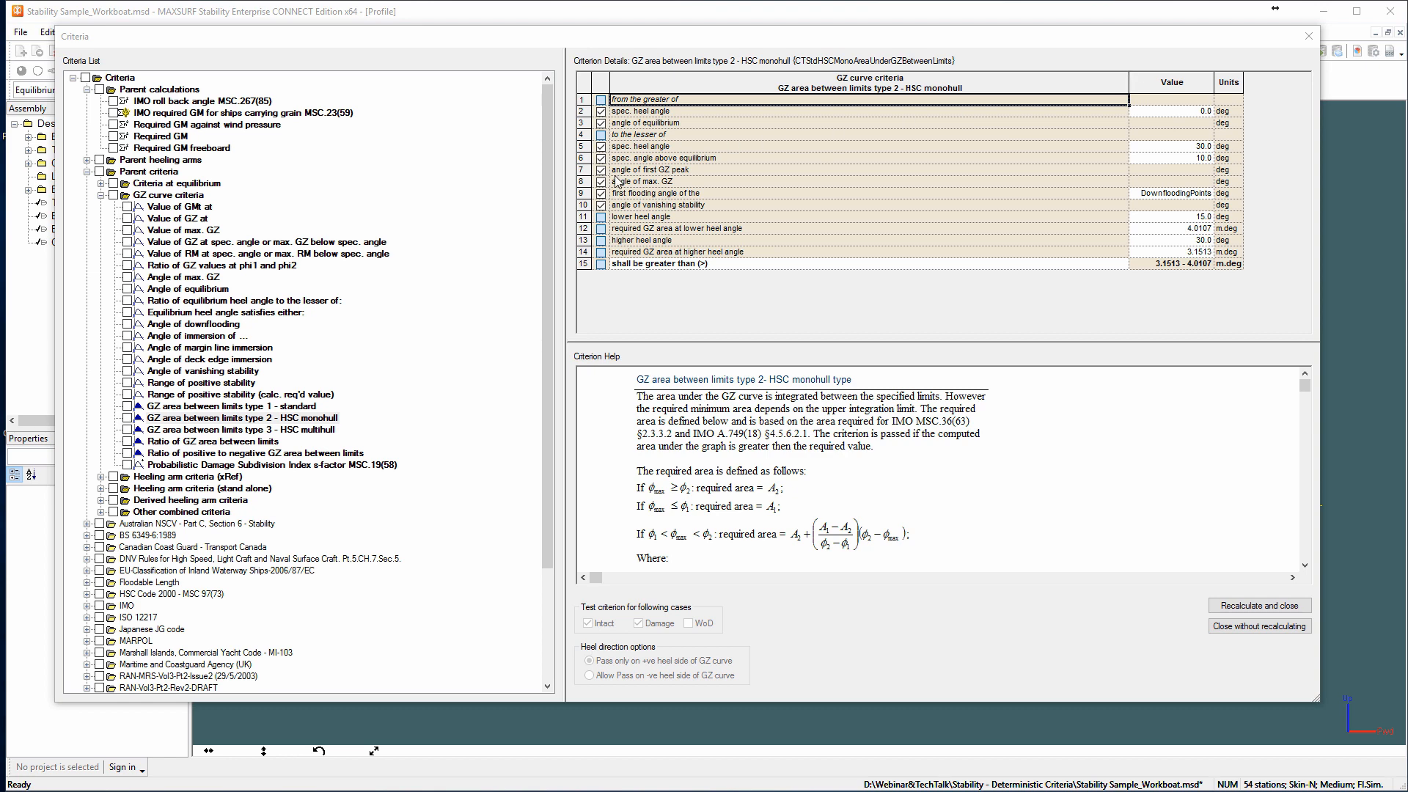
scroll(972, 472, "down", 3)
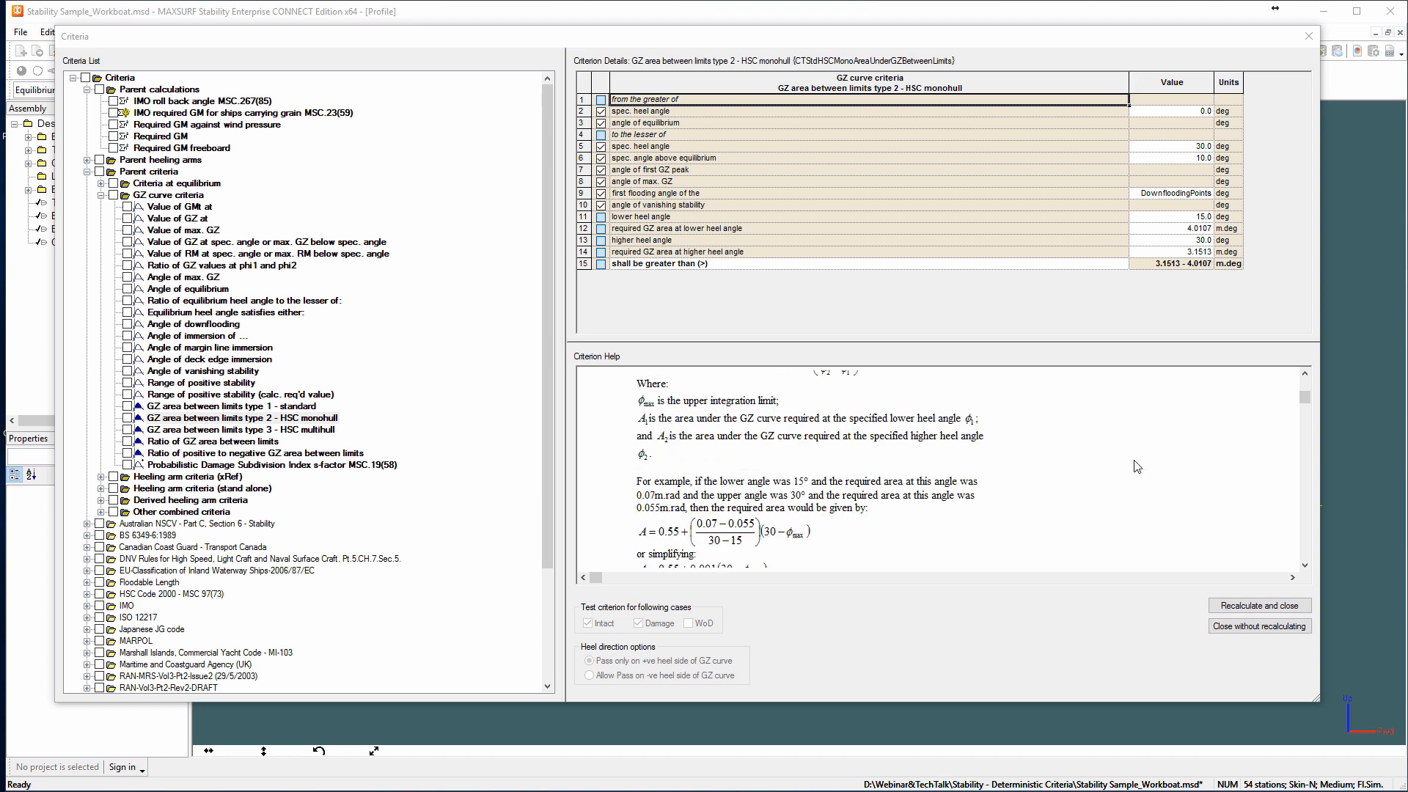
left_click(1305, 566)
left_click(1305, 567)
left_click(1305, 567)
left_click(1305, 568)
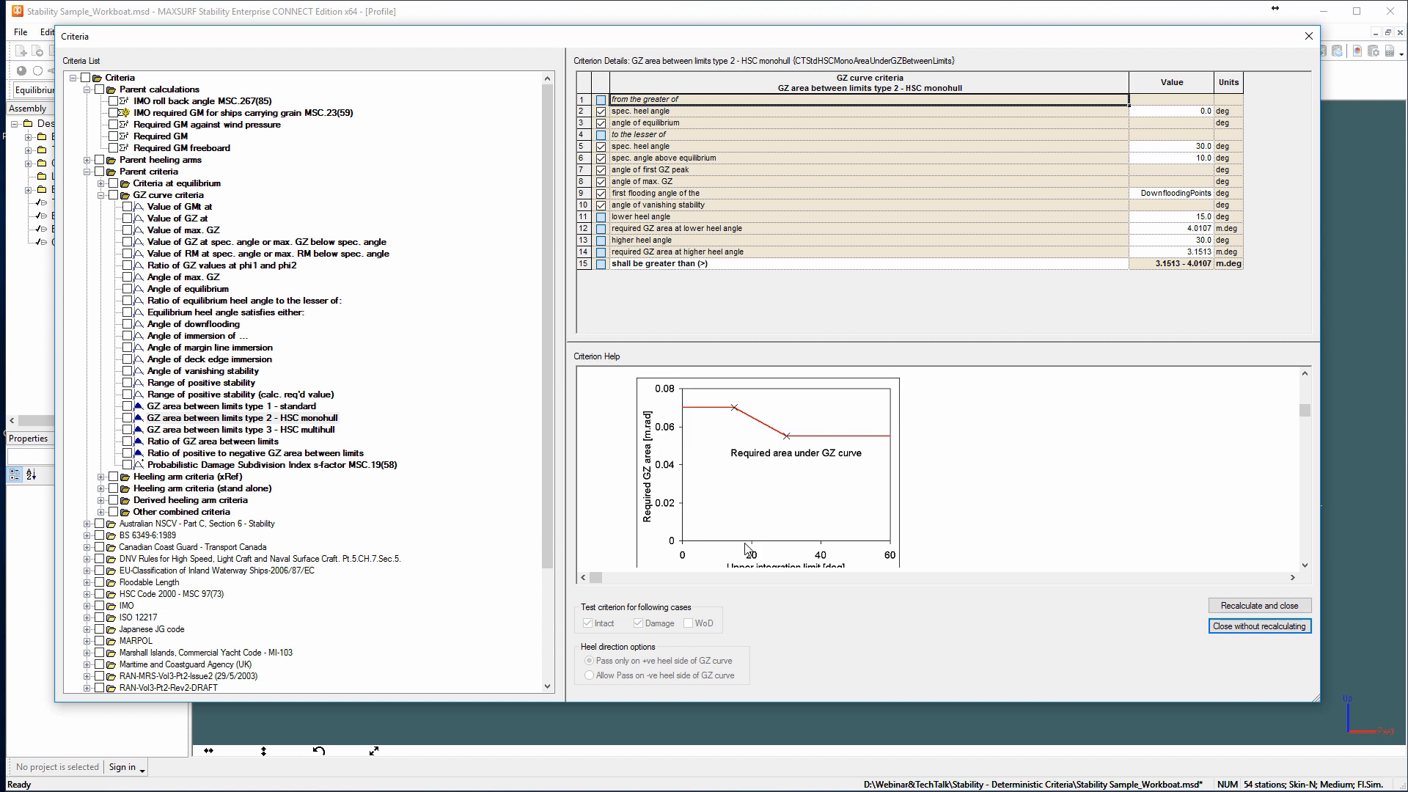
scroll(743, 486, "down", 1)
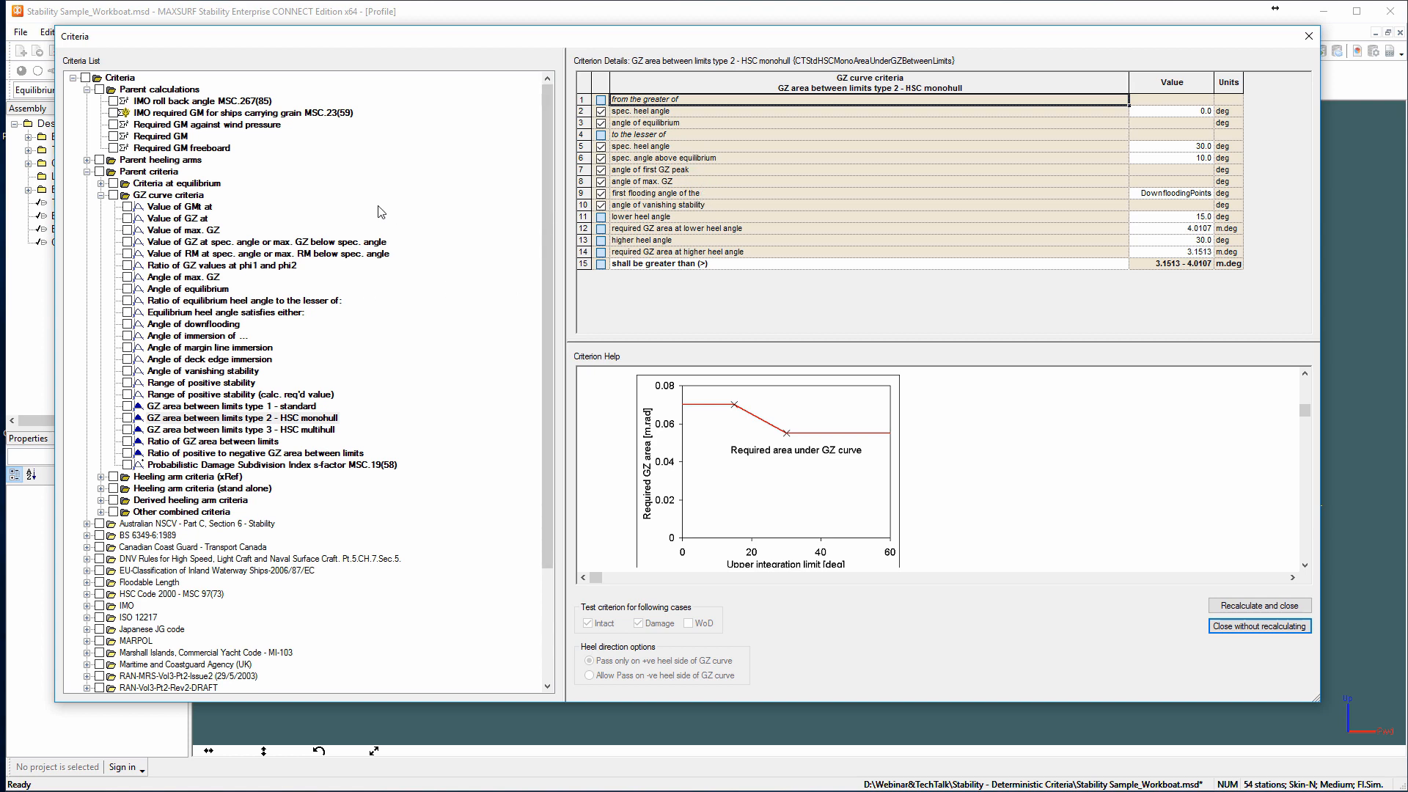
Copy the "GZ area between limits type 2 - HSC monohull" criterion into the Custom Regulations group.
left_click(163, 196)
left_click(189, 418)
right_click(189, 419)
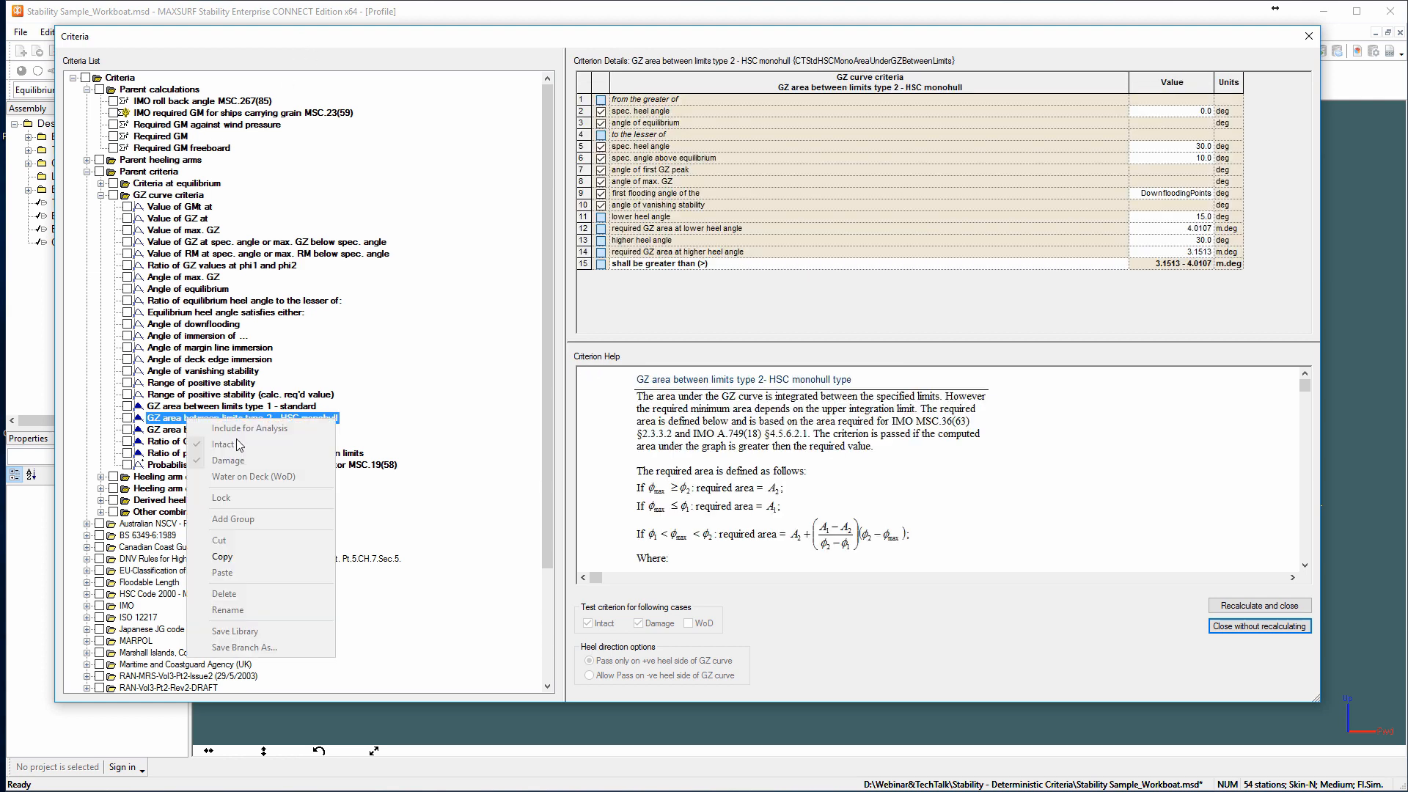
left_click(256, 559)
scroll(319, 517, "down", 4)
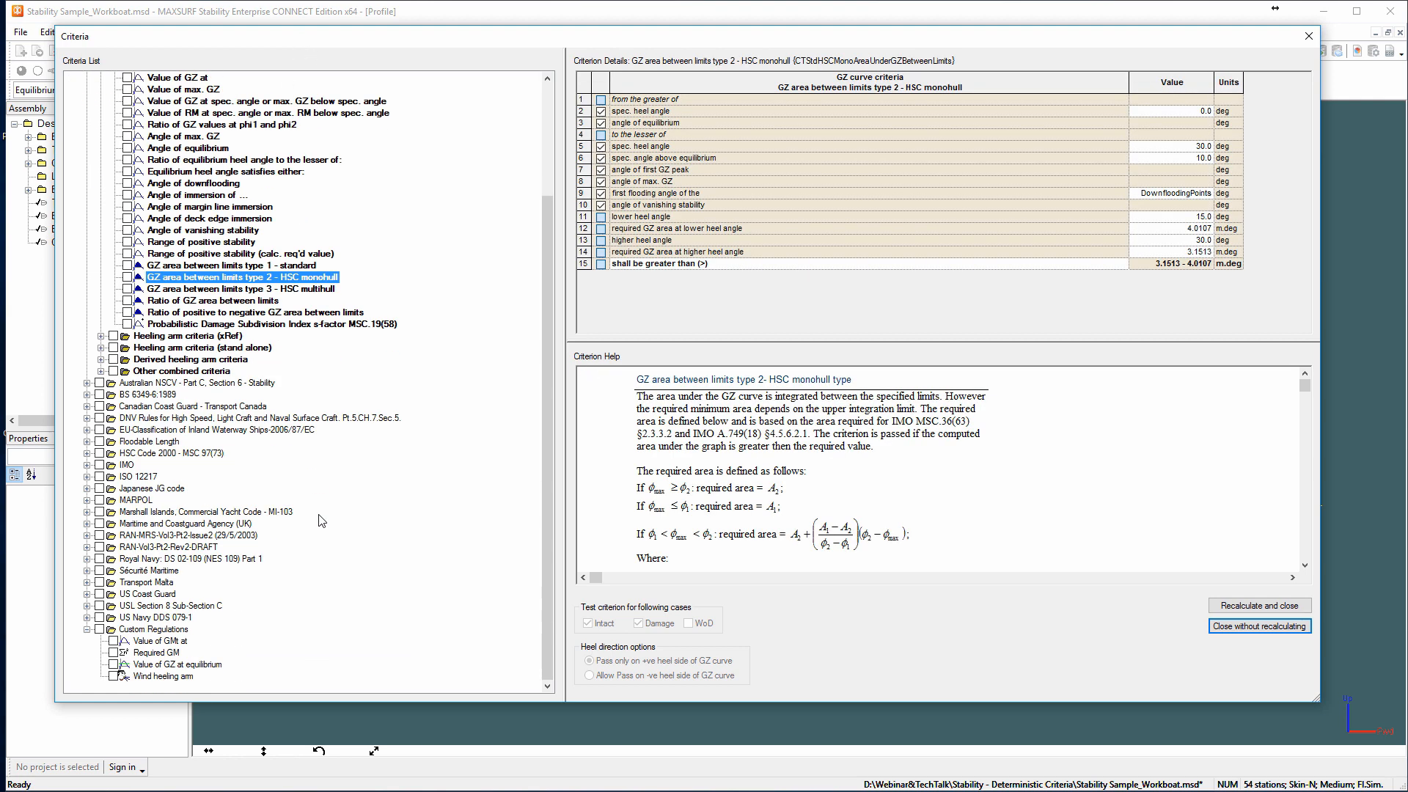
right_click(252, 677)
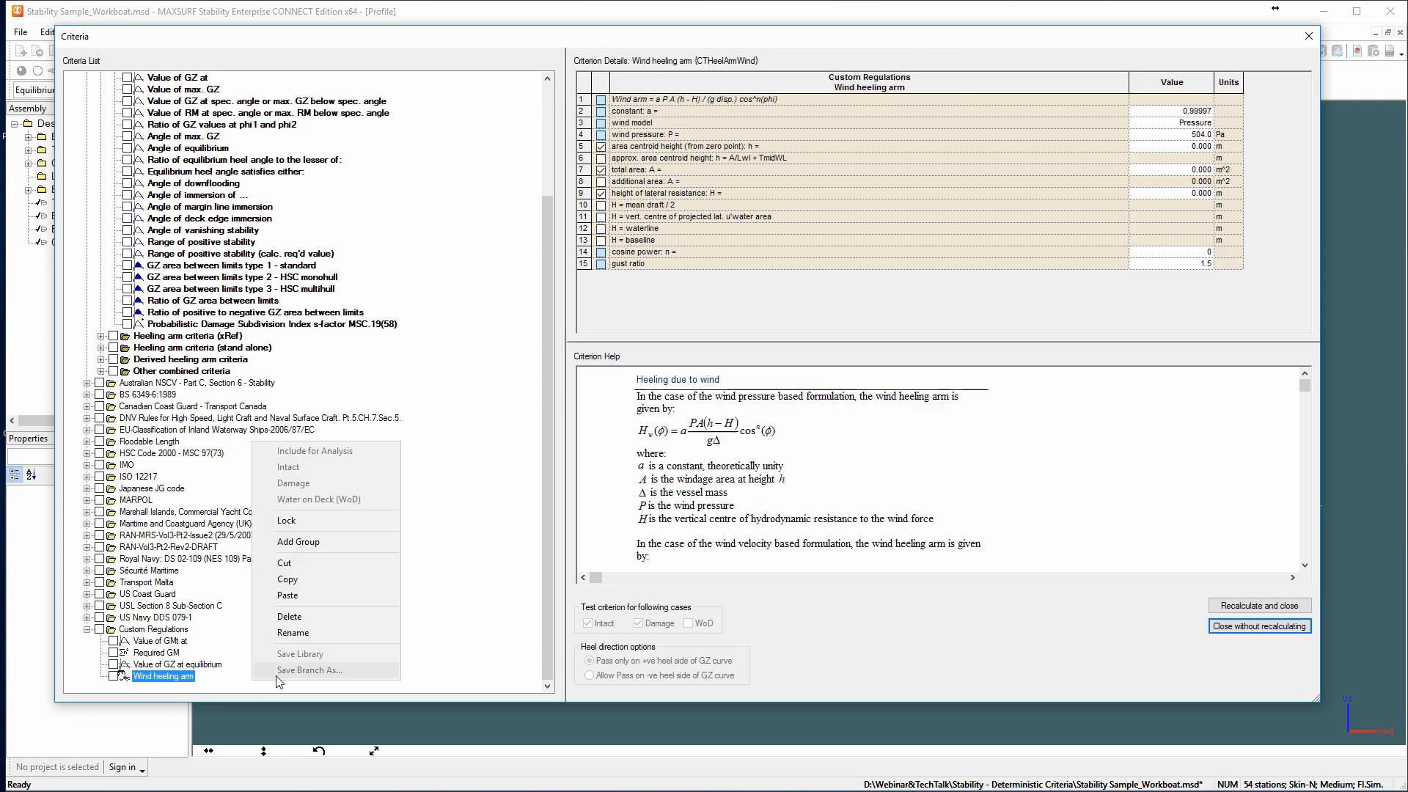
left_click(305, 600)
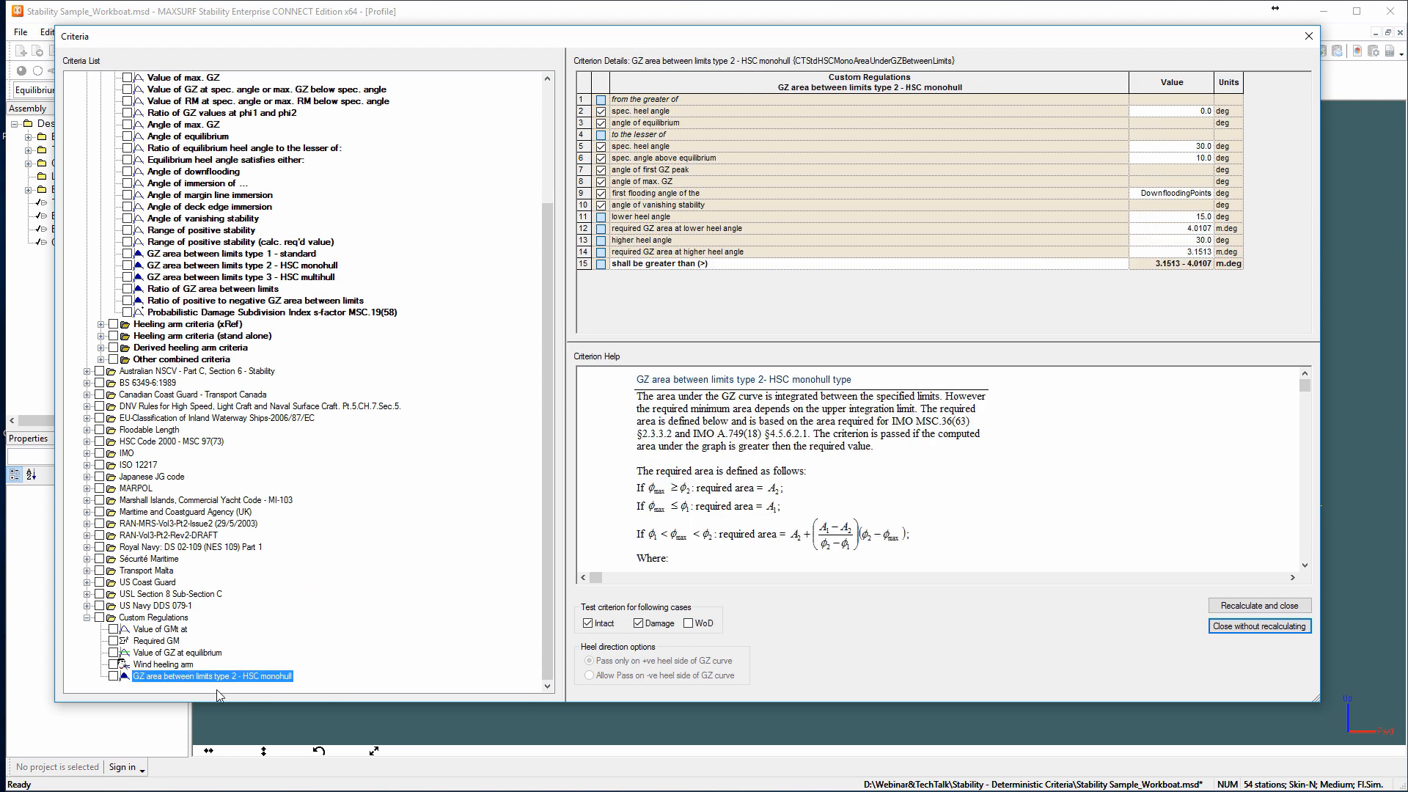
In the custom GZ area criterion, disable the upper limits for specified heel angle, specified angle above equilibrium and angle of first GZ peak.
left_click(229, 676)
left_click(877, 288)
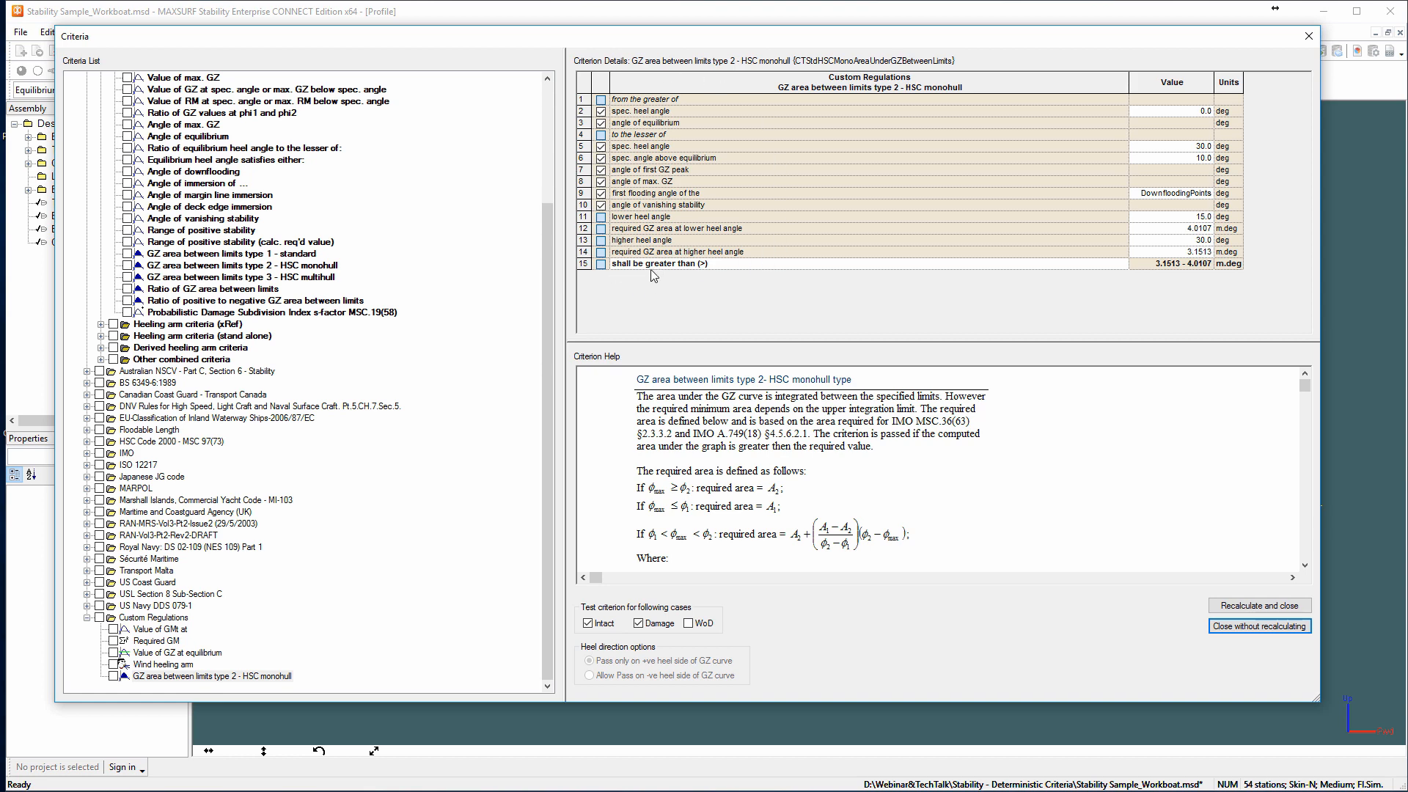
left_click(600, 171)
left_click(600, 158)
left_click(601, 147)
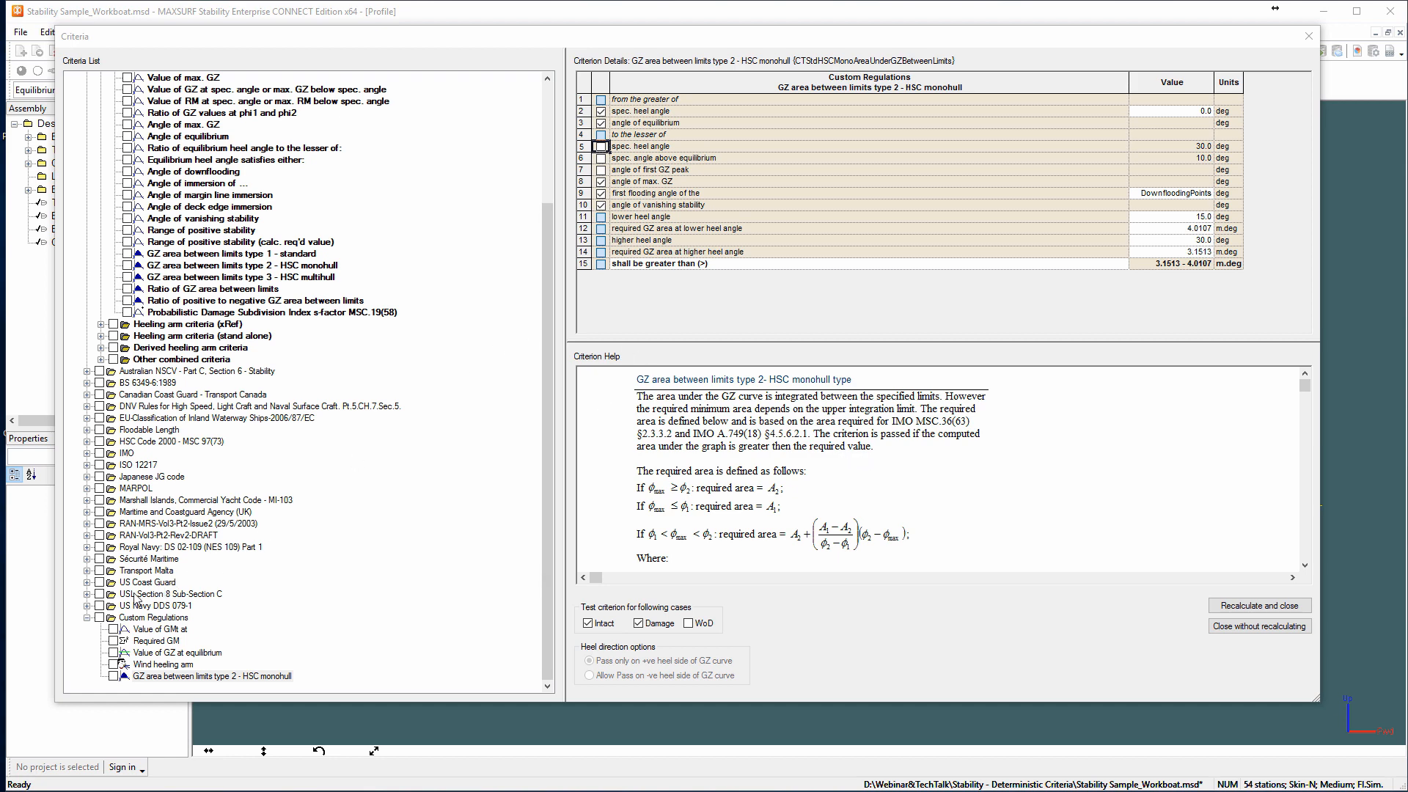
Include the whole Custom Regulations group in the analysis, then recalculate and close the criteria dialog.
left_click(100, 618)
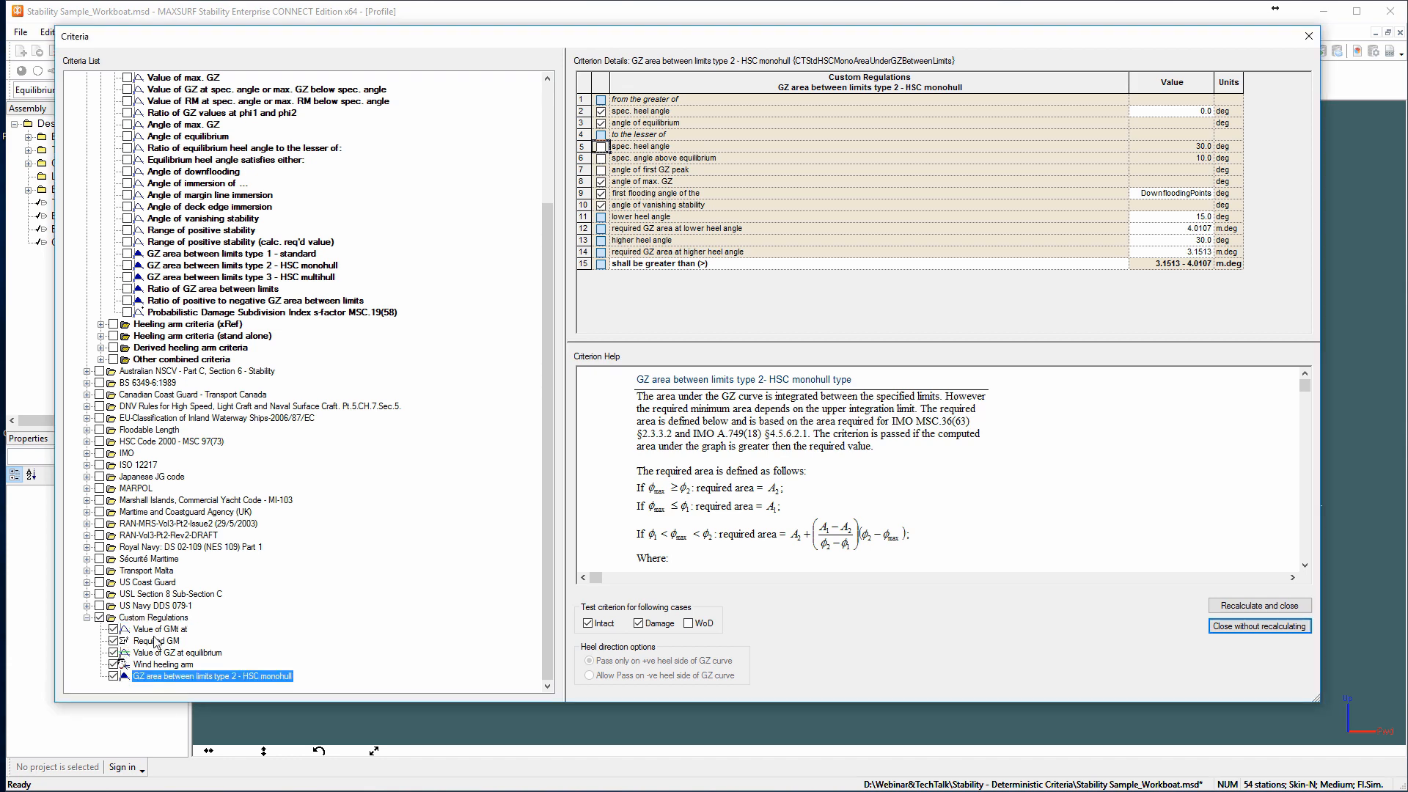
scroll(539, 536, "up", 3)
scroll(531, 557, "down", 3)
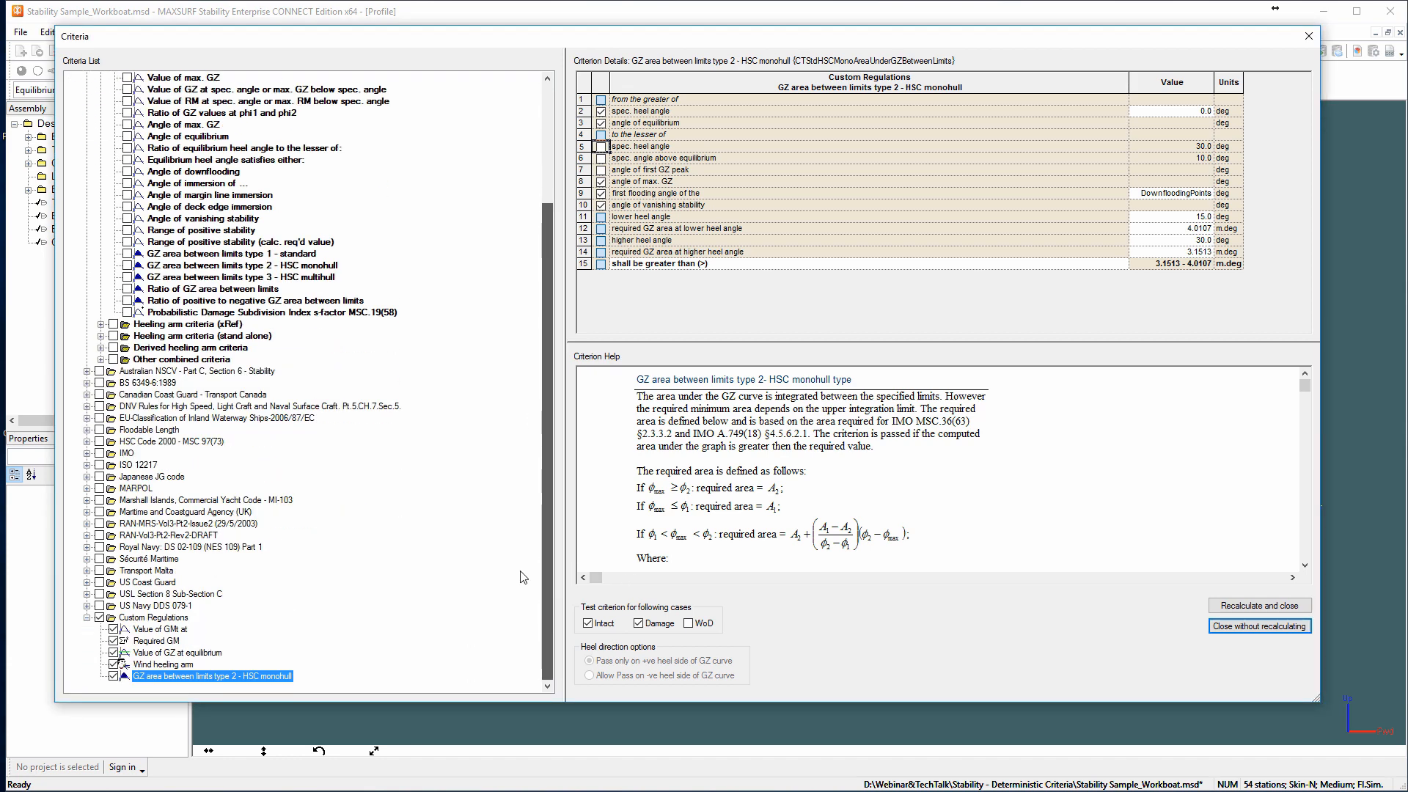
left_click(1259, 605)
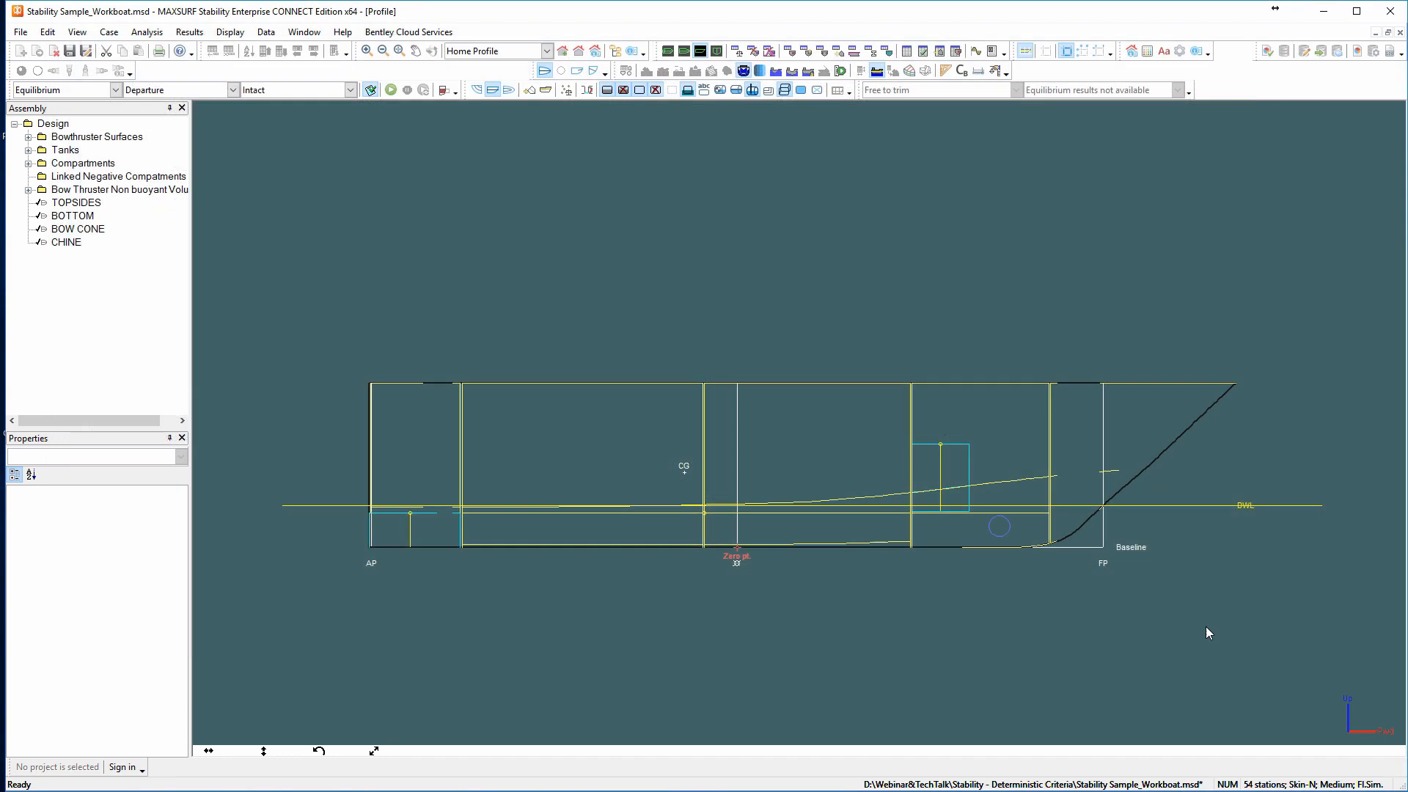
Run a Large Angle Stability analysis for the intact Departure condition and display the righting lever (GZ) graph.
left_click(116, 90)
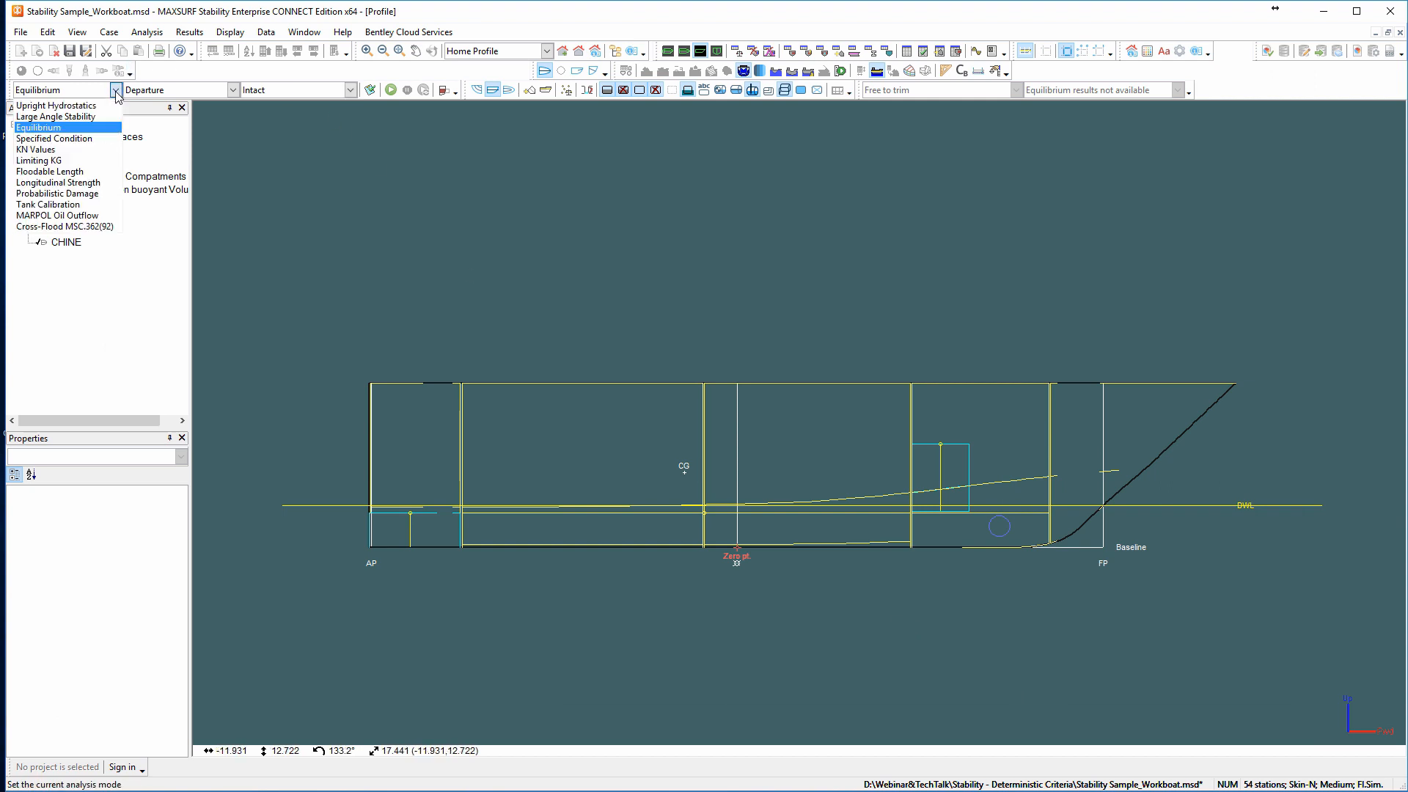
left_click(88, 117)
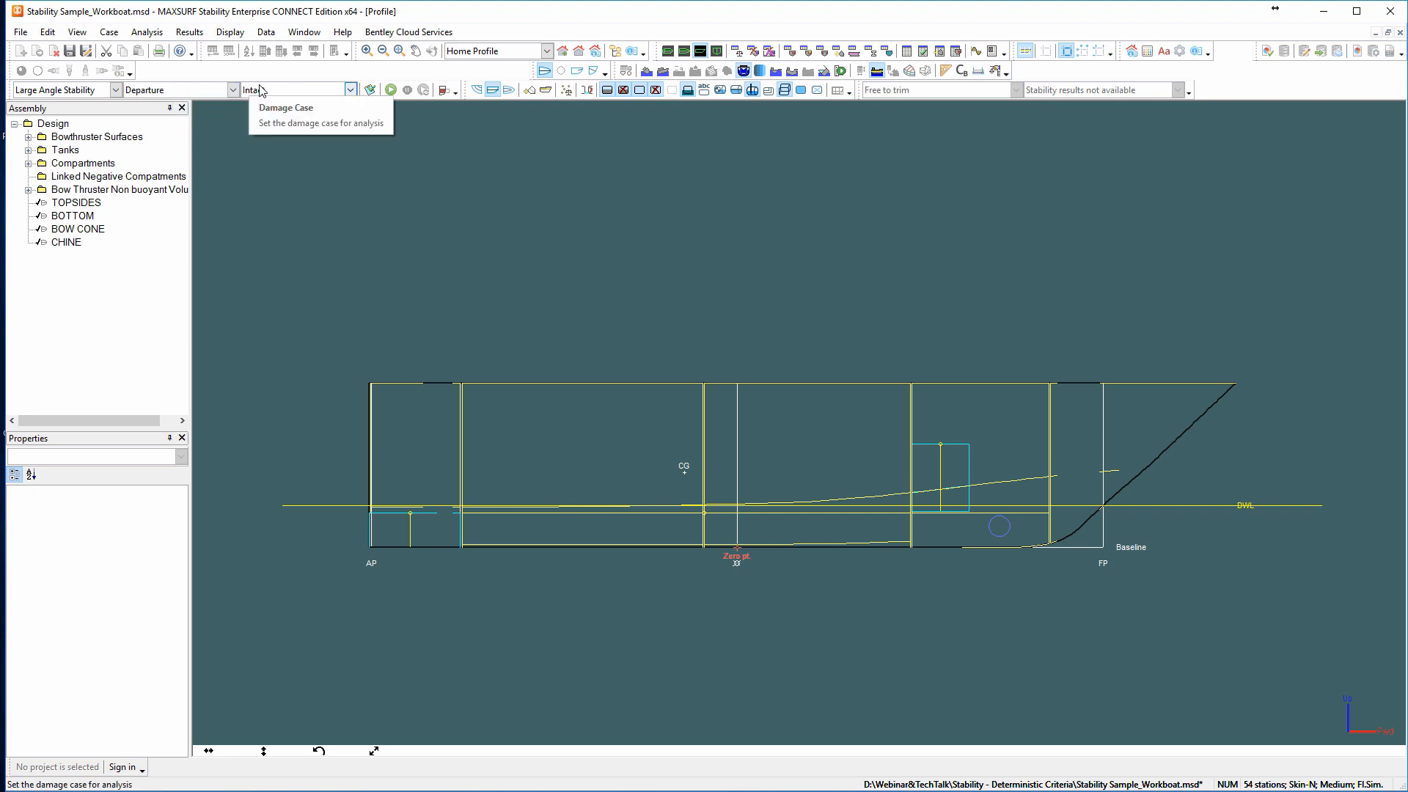
left_click(388, 90)
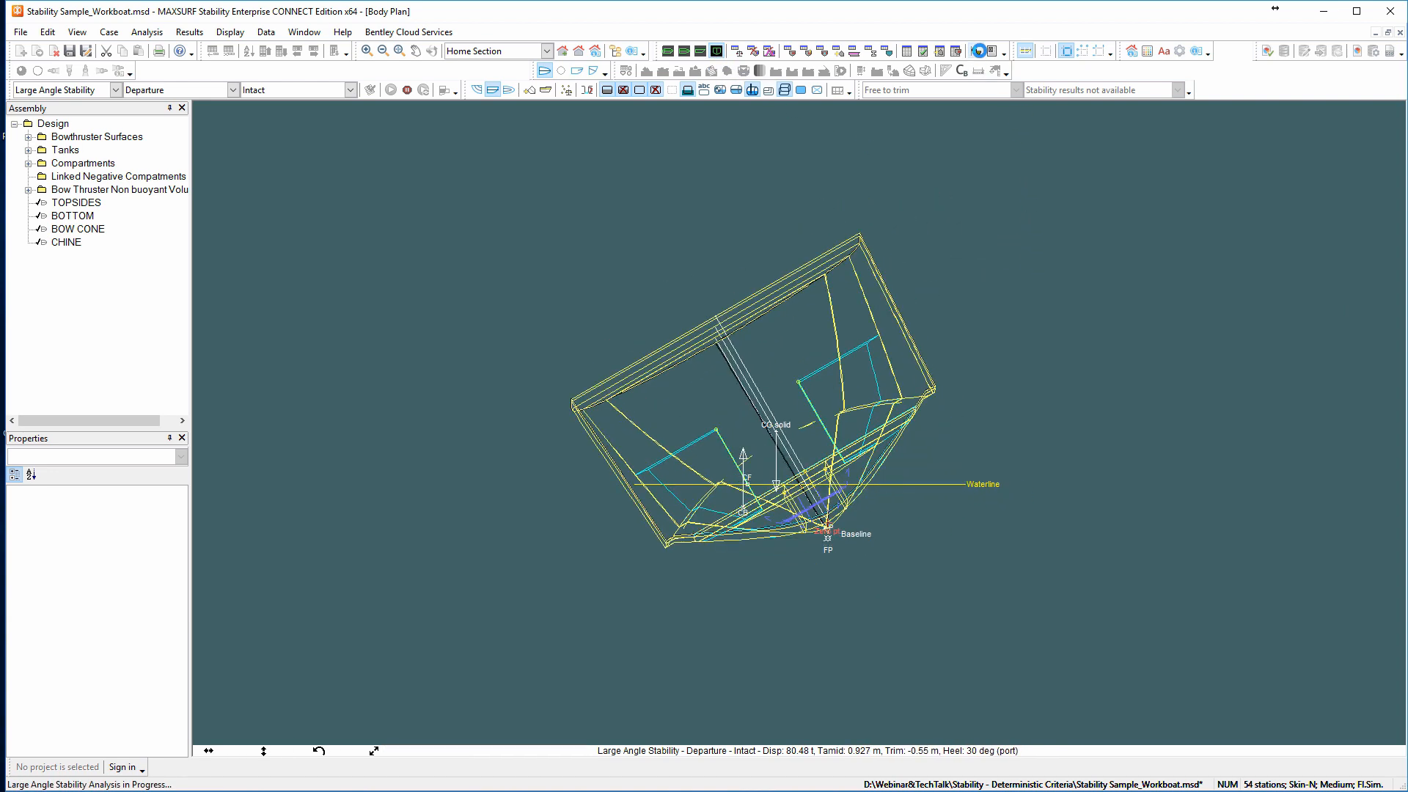
left_click(978, 52)
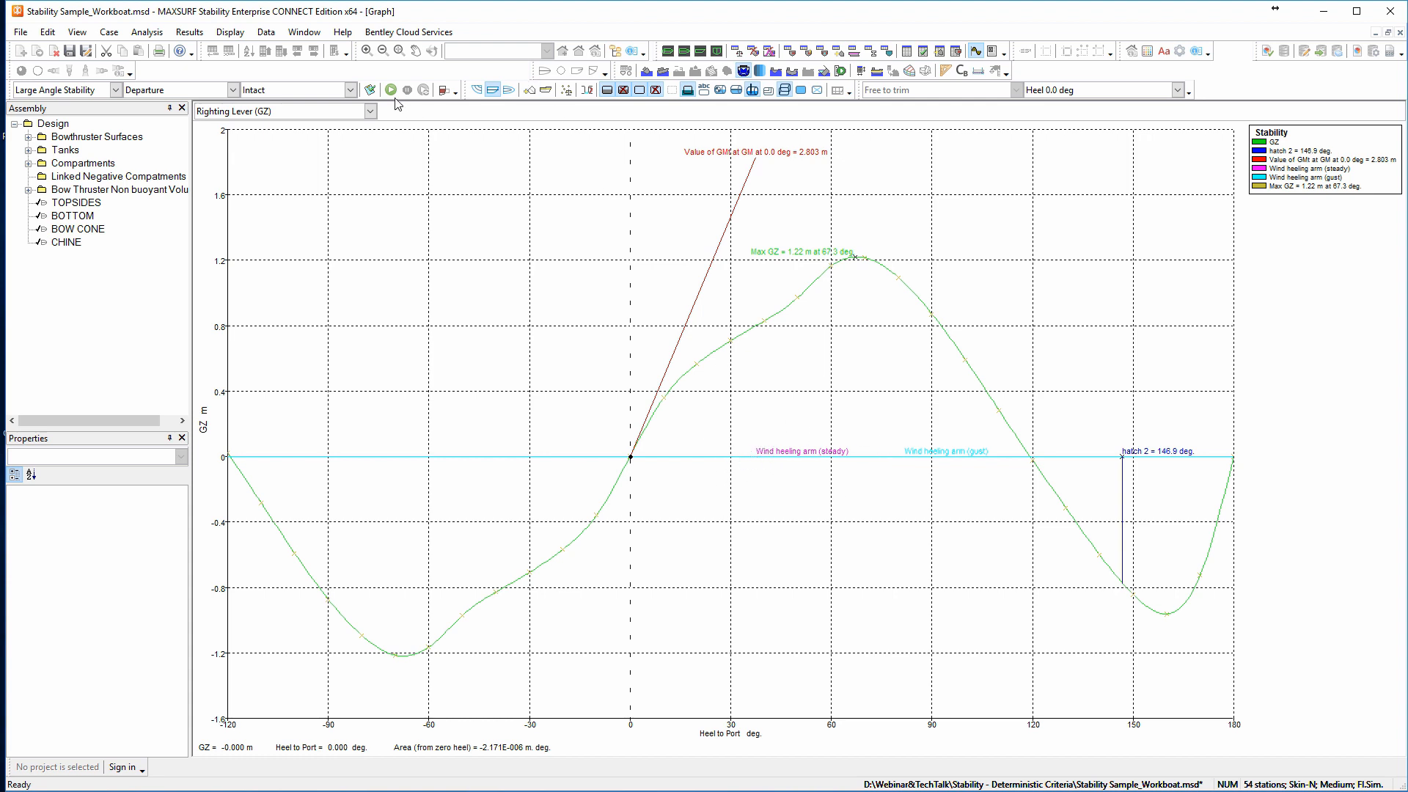
In the custom Wind heeling arm, enable additional area with a value of 10 m^2, then recalculate and close the criteria dialog.
left_click(371, 89)
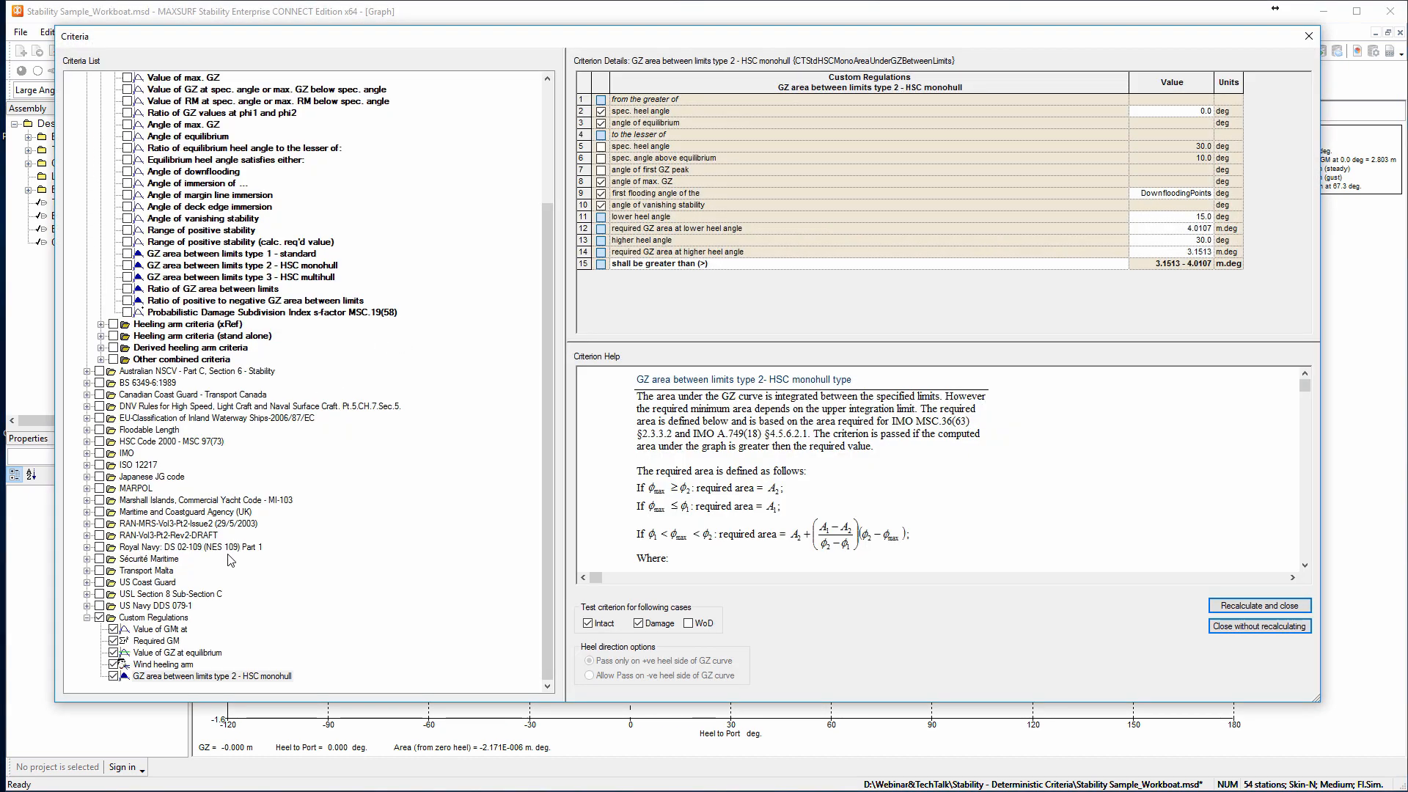
left_click(152, 664)
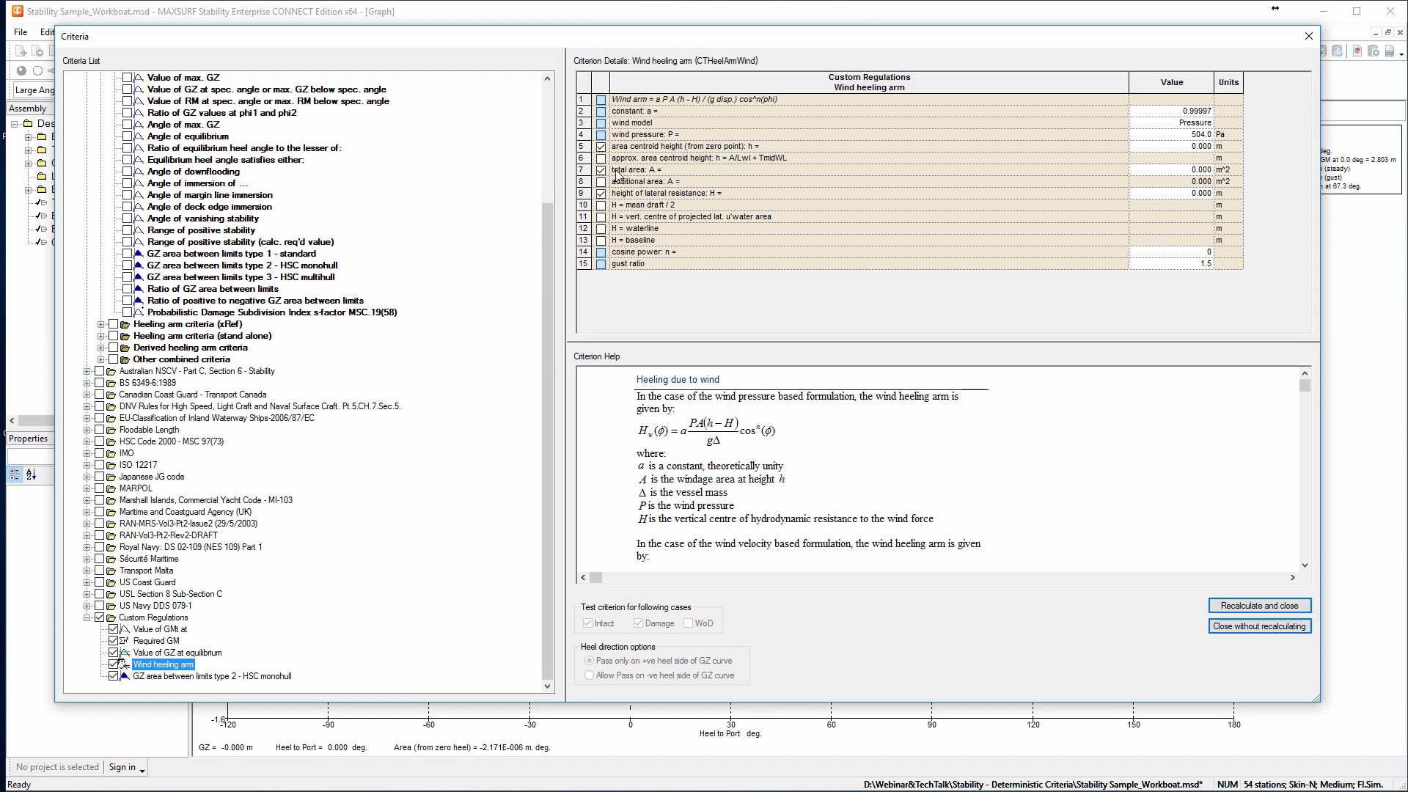
left_click(601, 182)
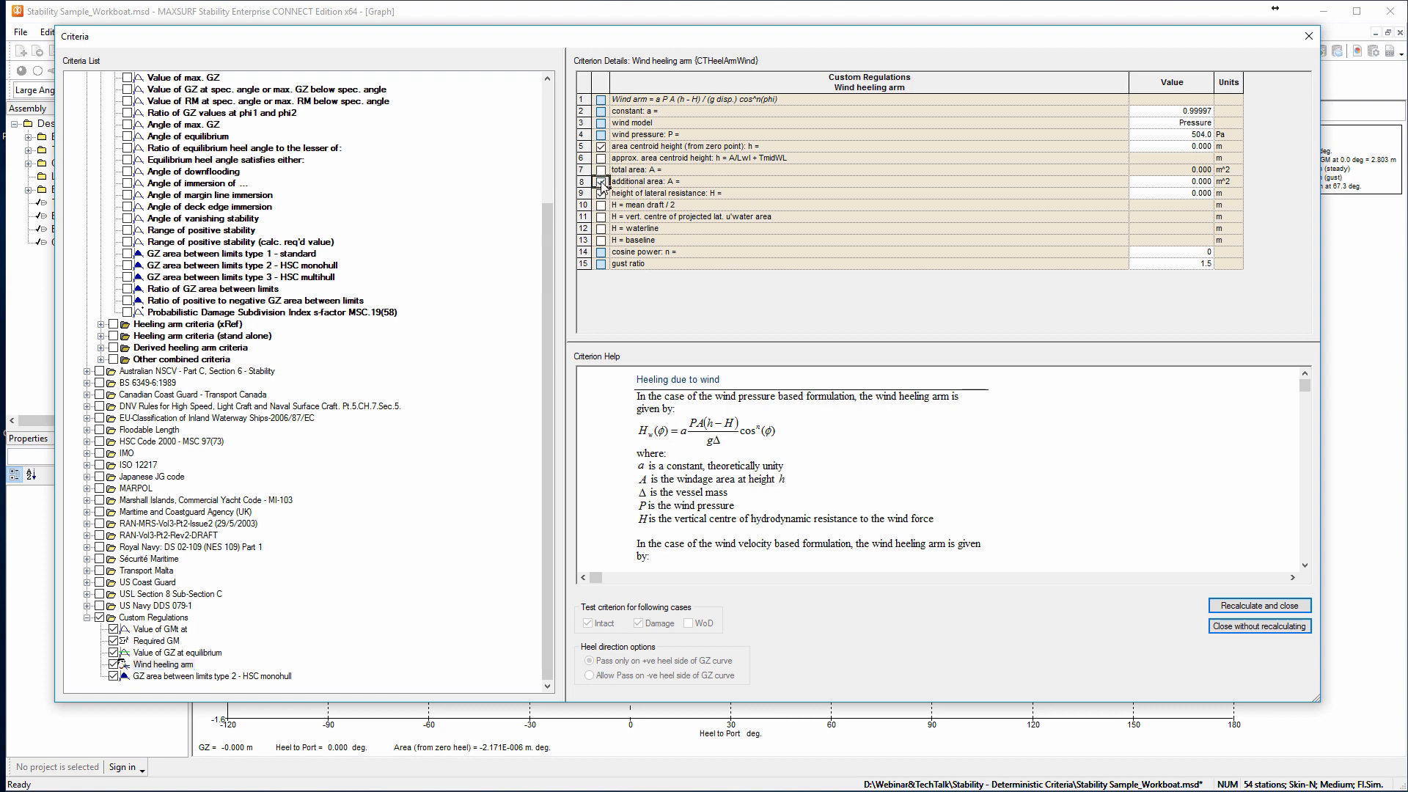
left_click(1187, 183)
type("10")
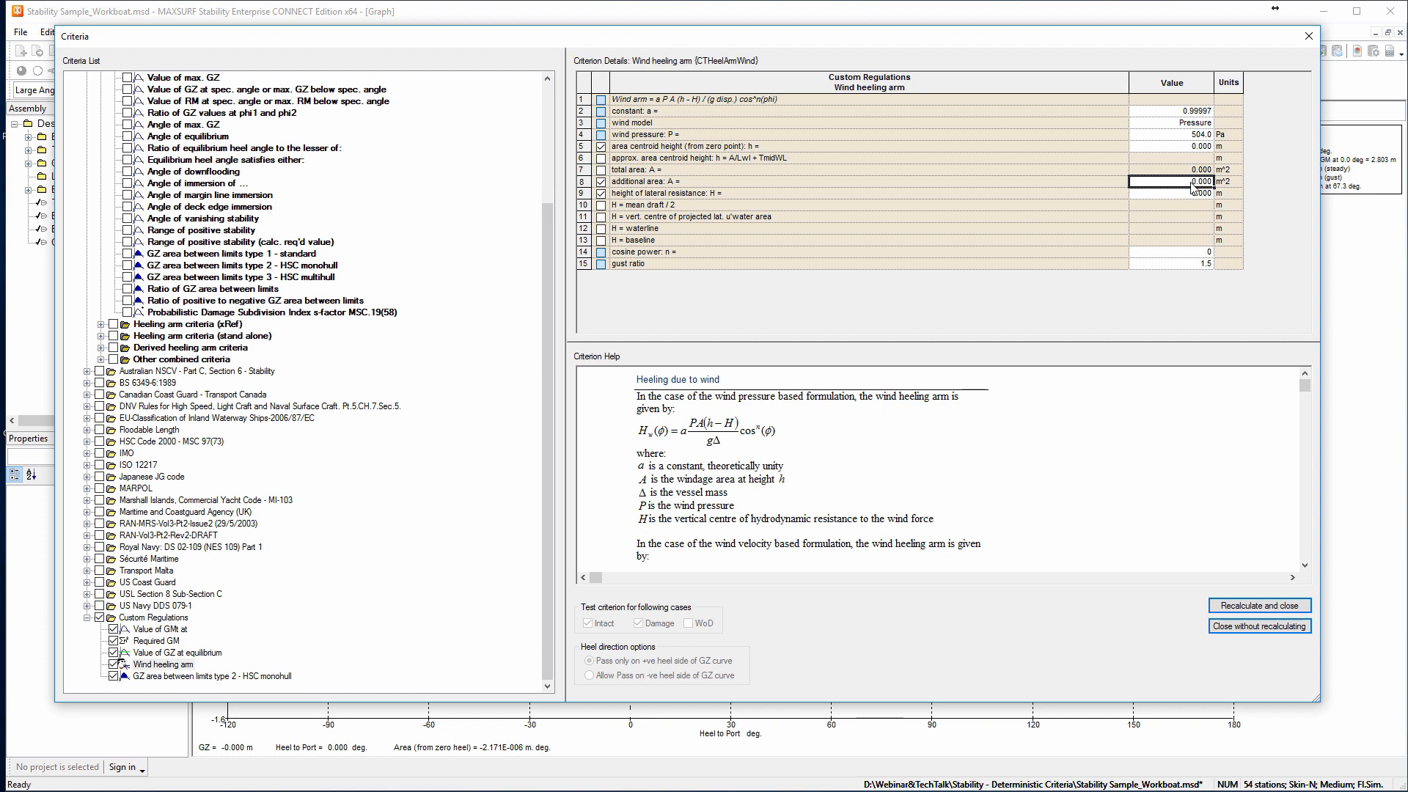
left_click(1200, 194)
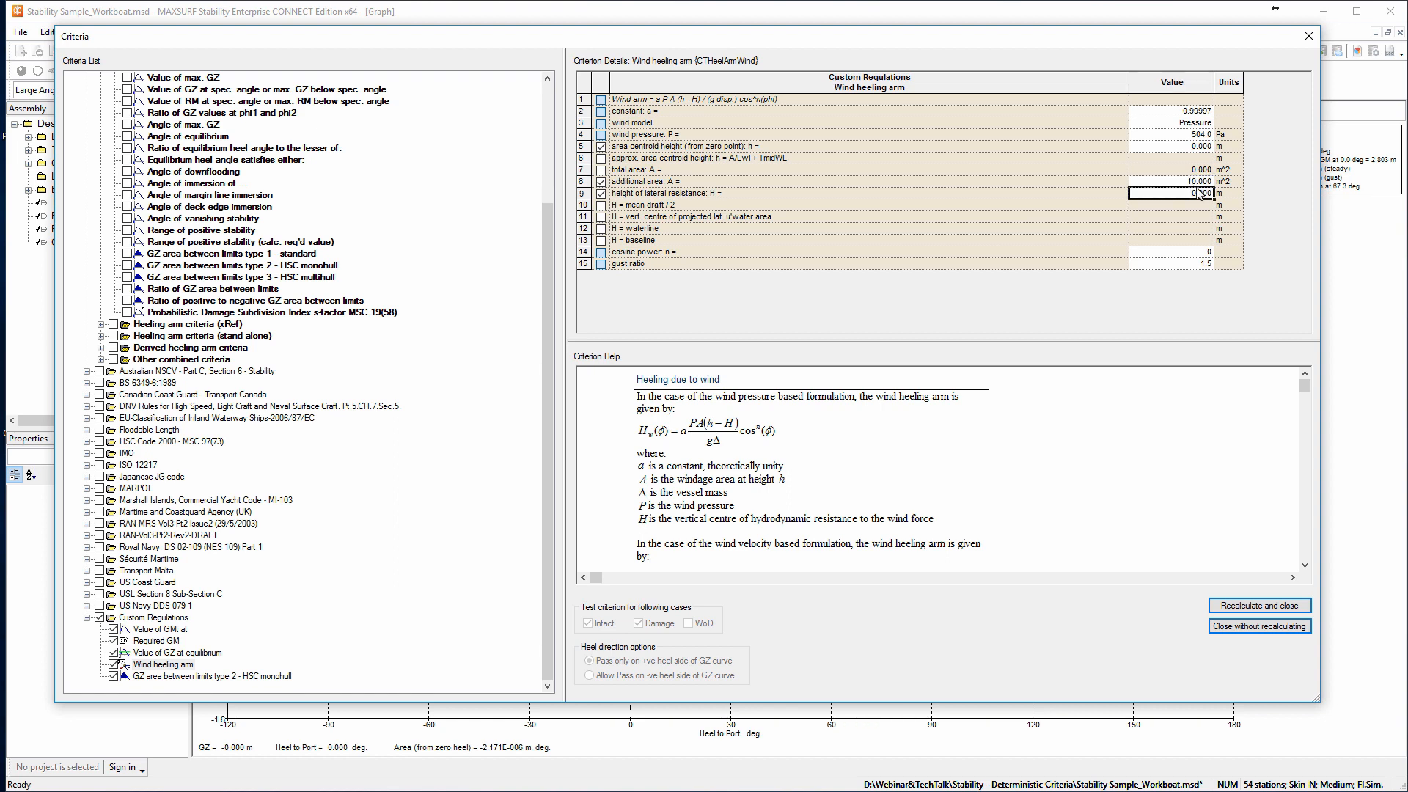
left_click(1250, 607)
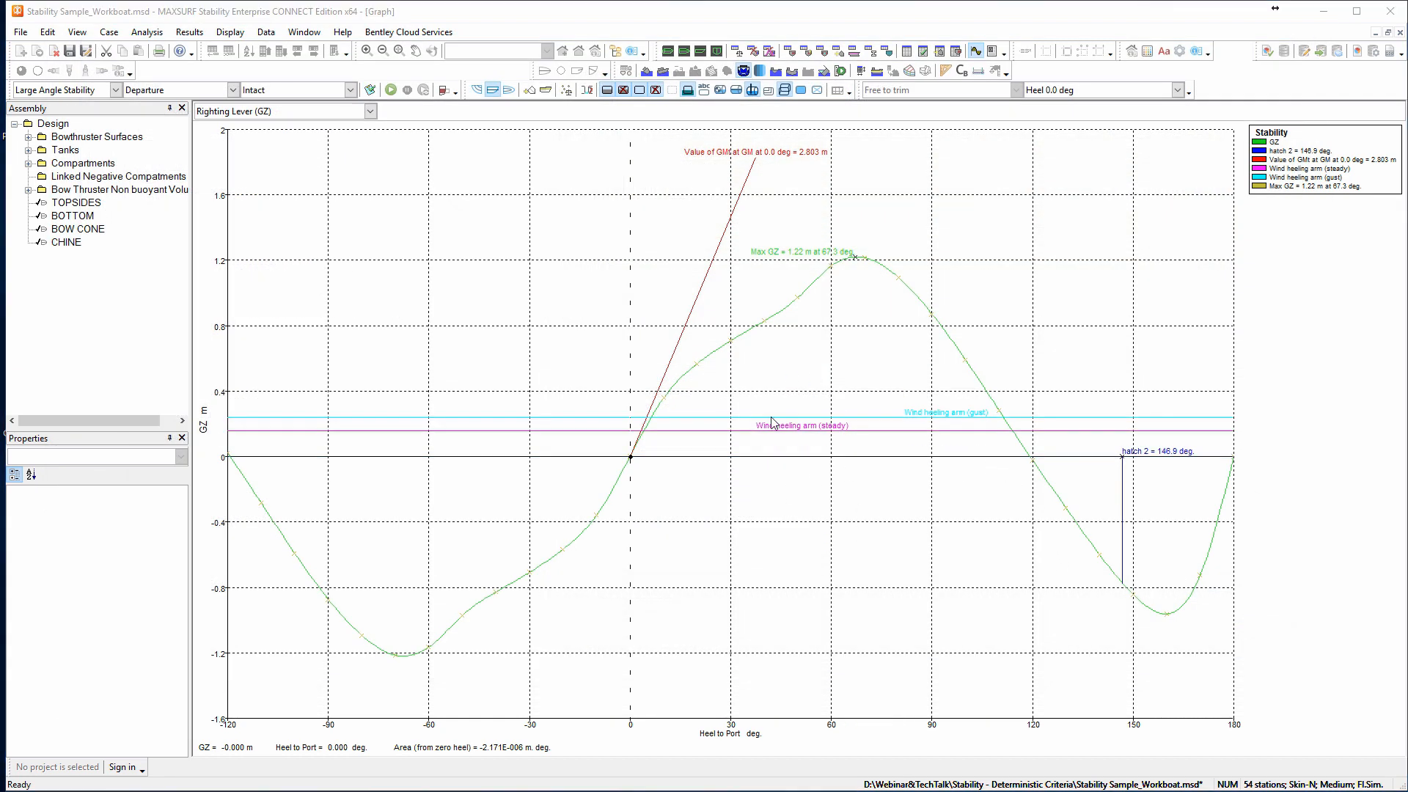
Show the criteria results and set the results table's data format to Compact.
left_click(923, 53)
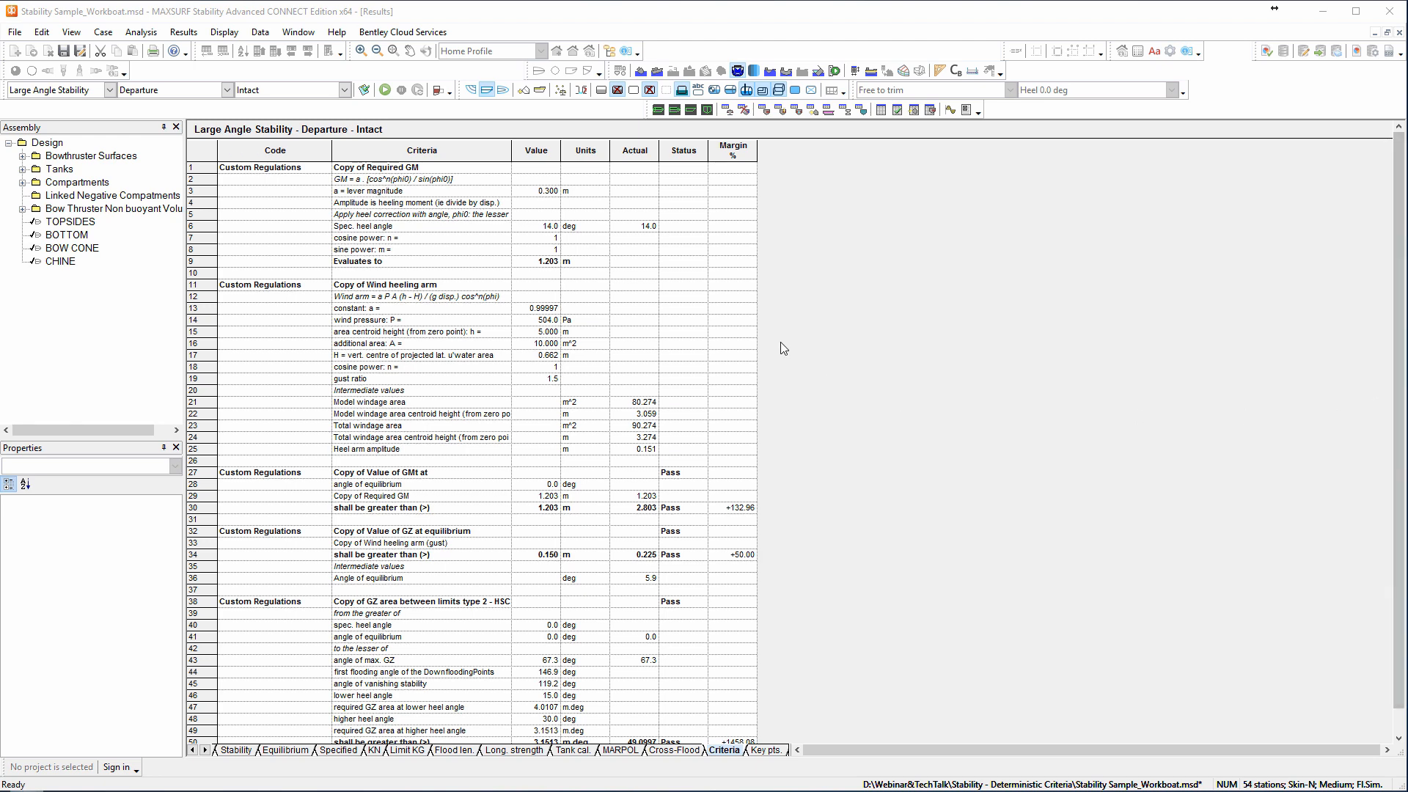
left_click(222, 35)
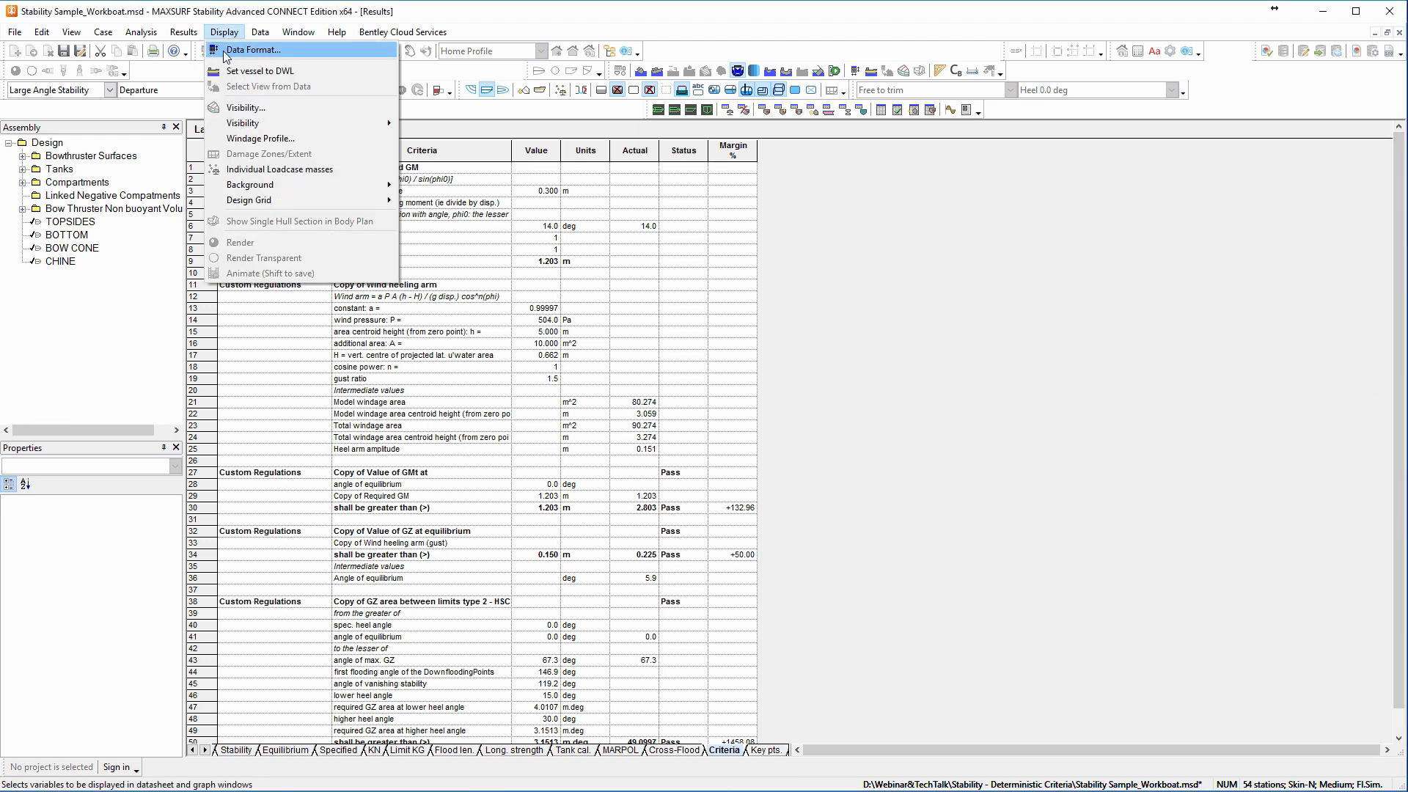
left_click(224, 50)
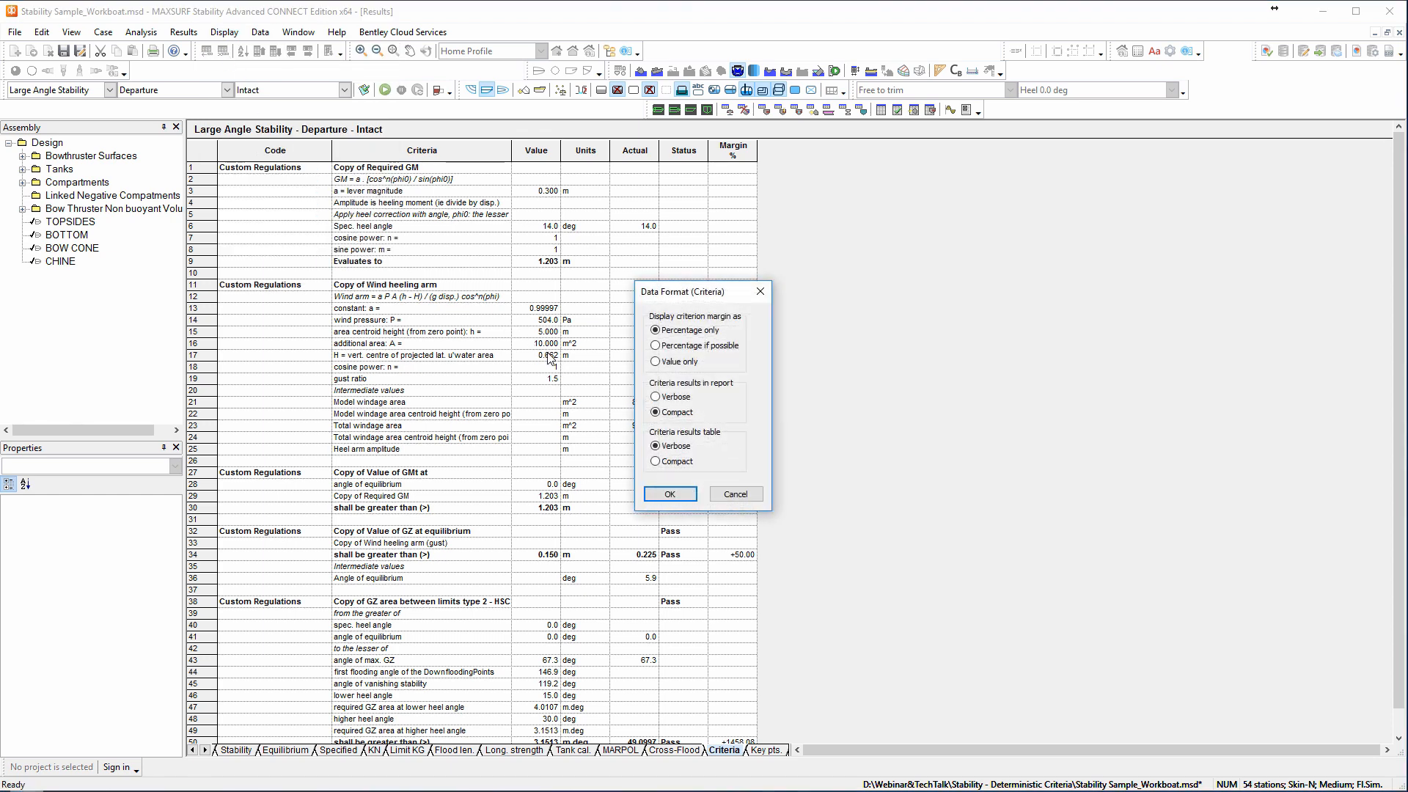
left_click(654, 462)
left_click(668, 494)
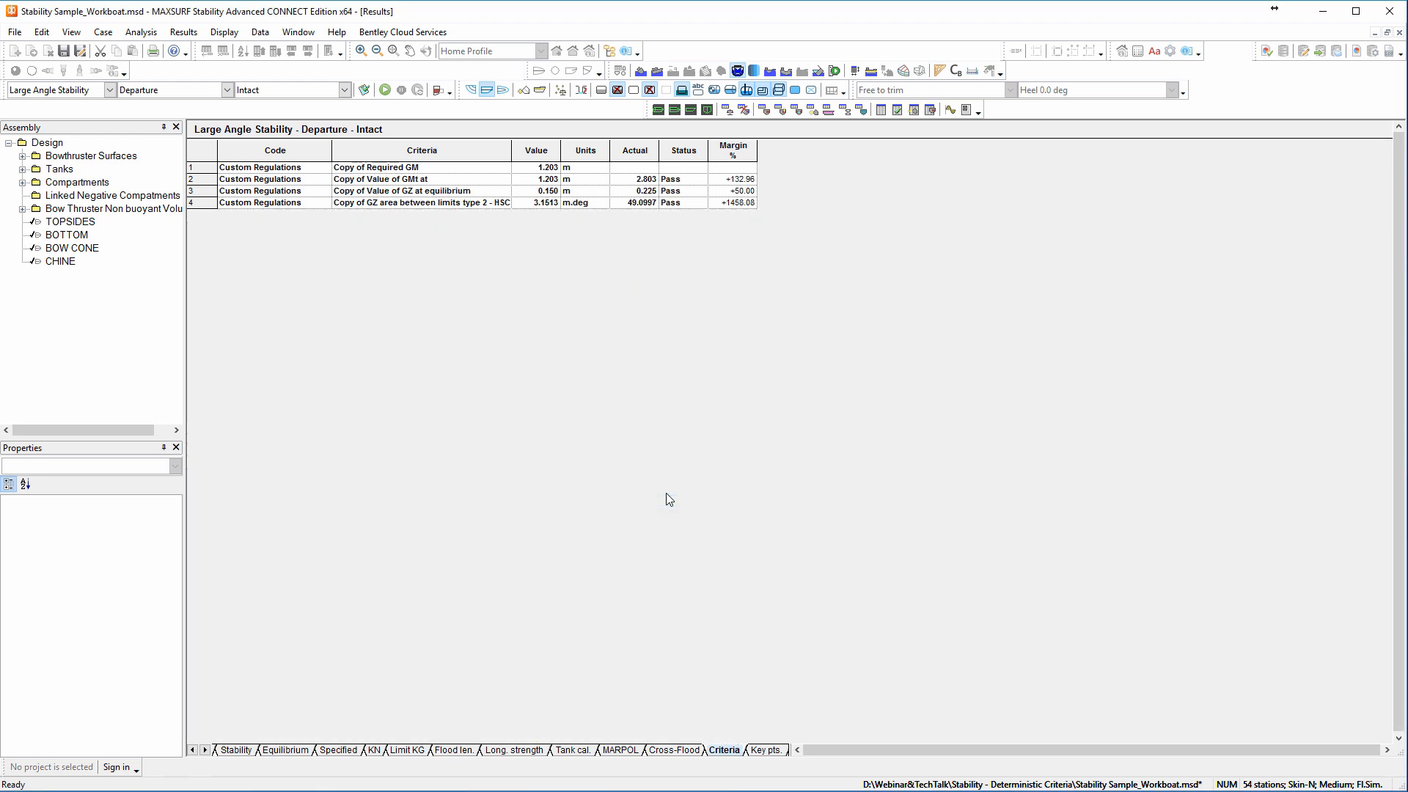
Set the criteria results table's data format back to Verbose.
left_click(224, 32)
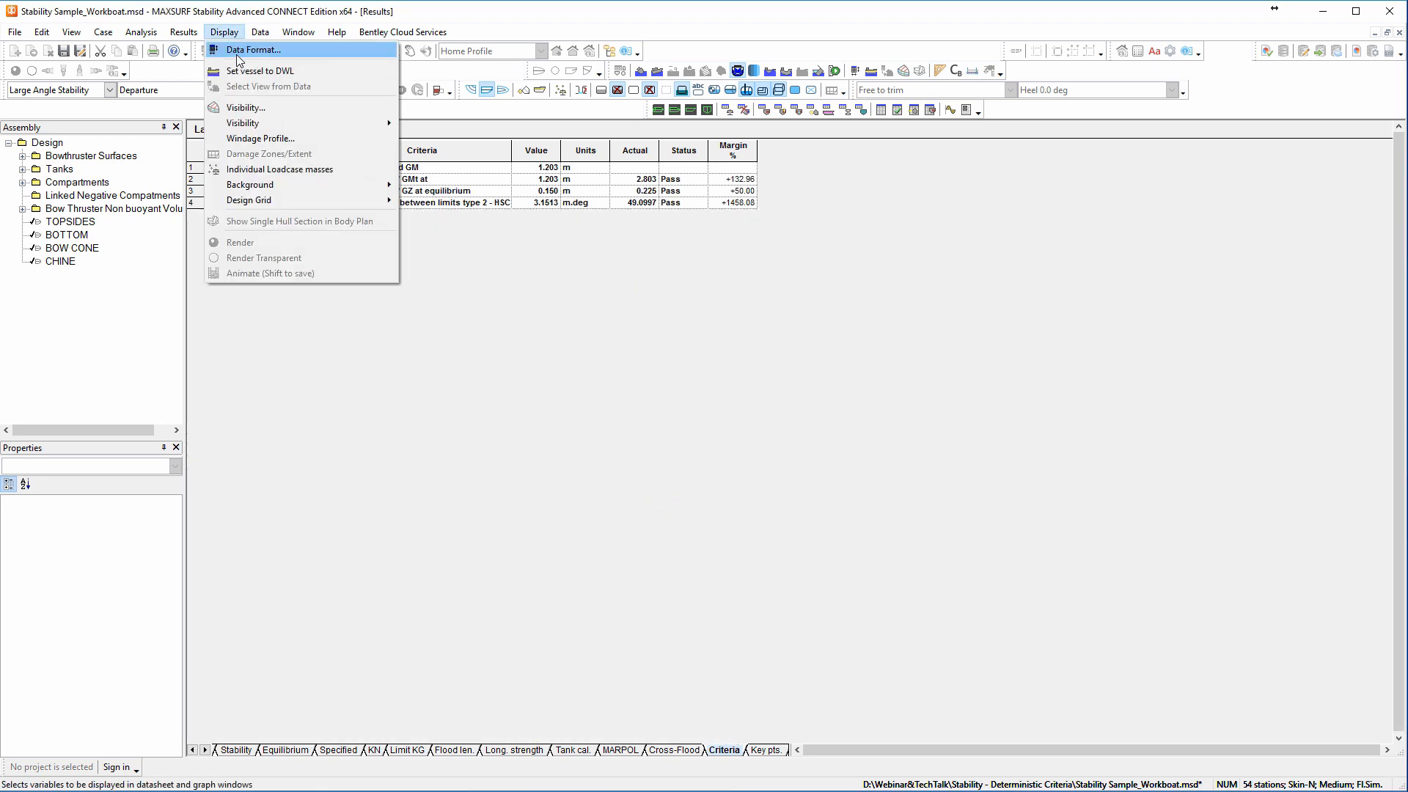
left_click(236, 54)
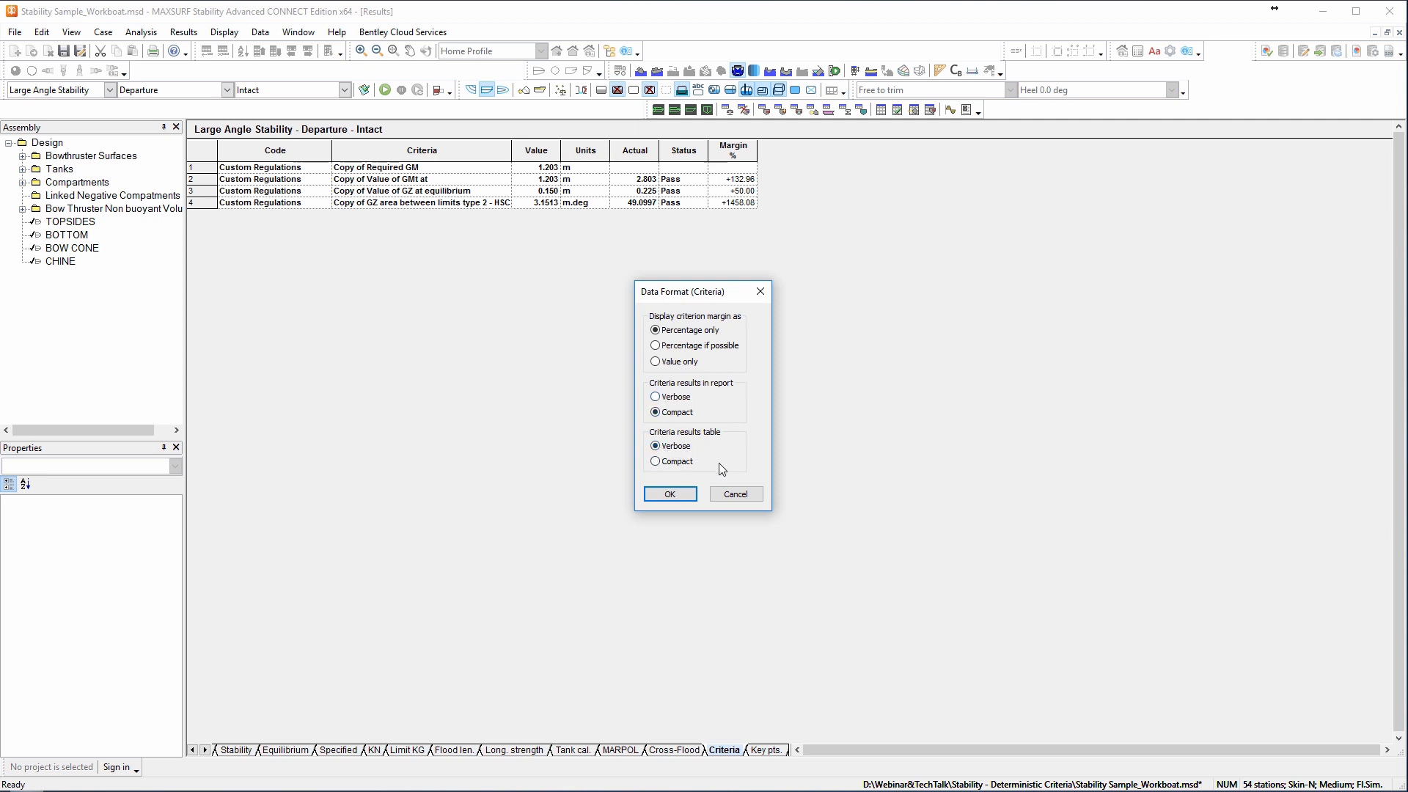
left_click(670, 494)
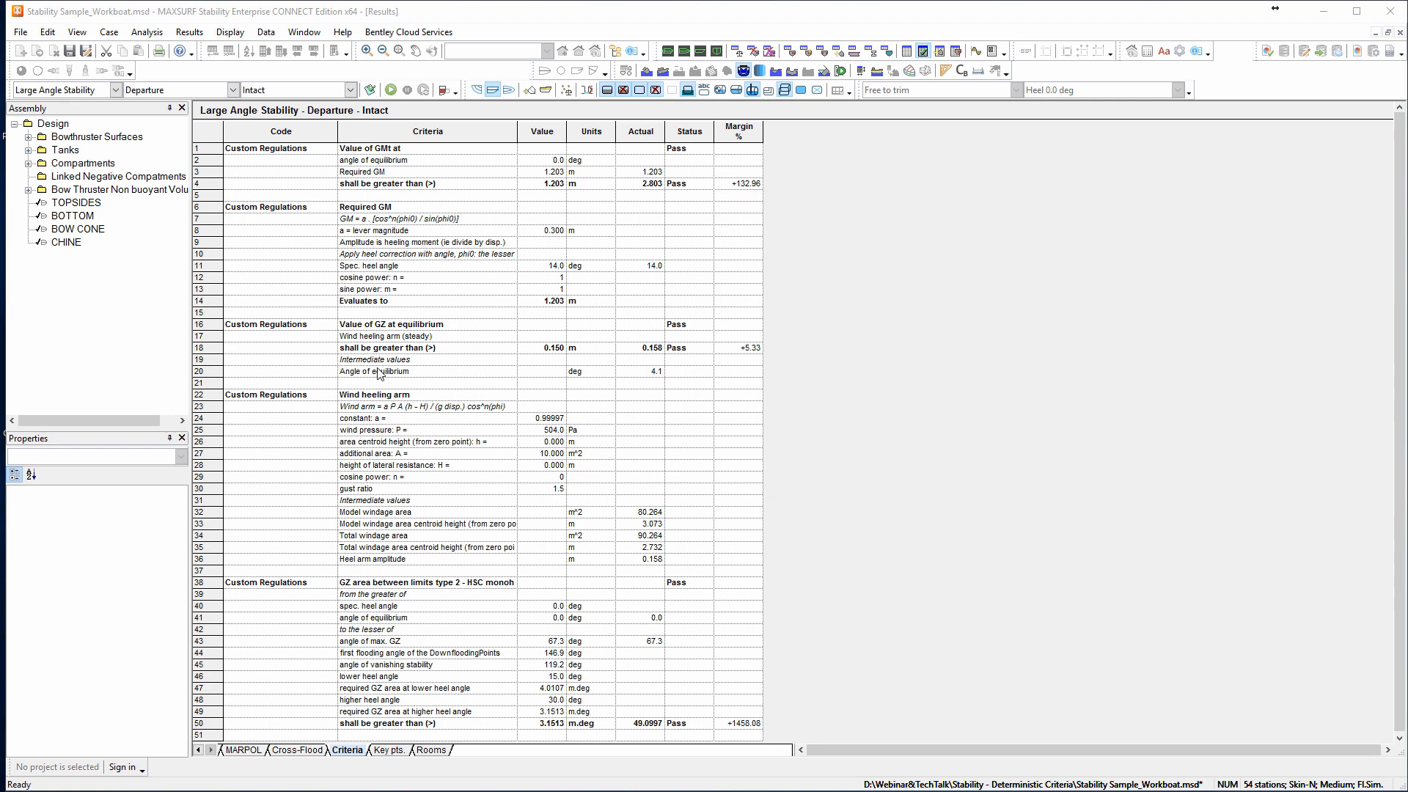
Select the Wind heeling arm rows in the criteria results, then display the vessel's profile view.
left_click_drag(209, 394, 231, 563)
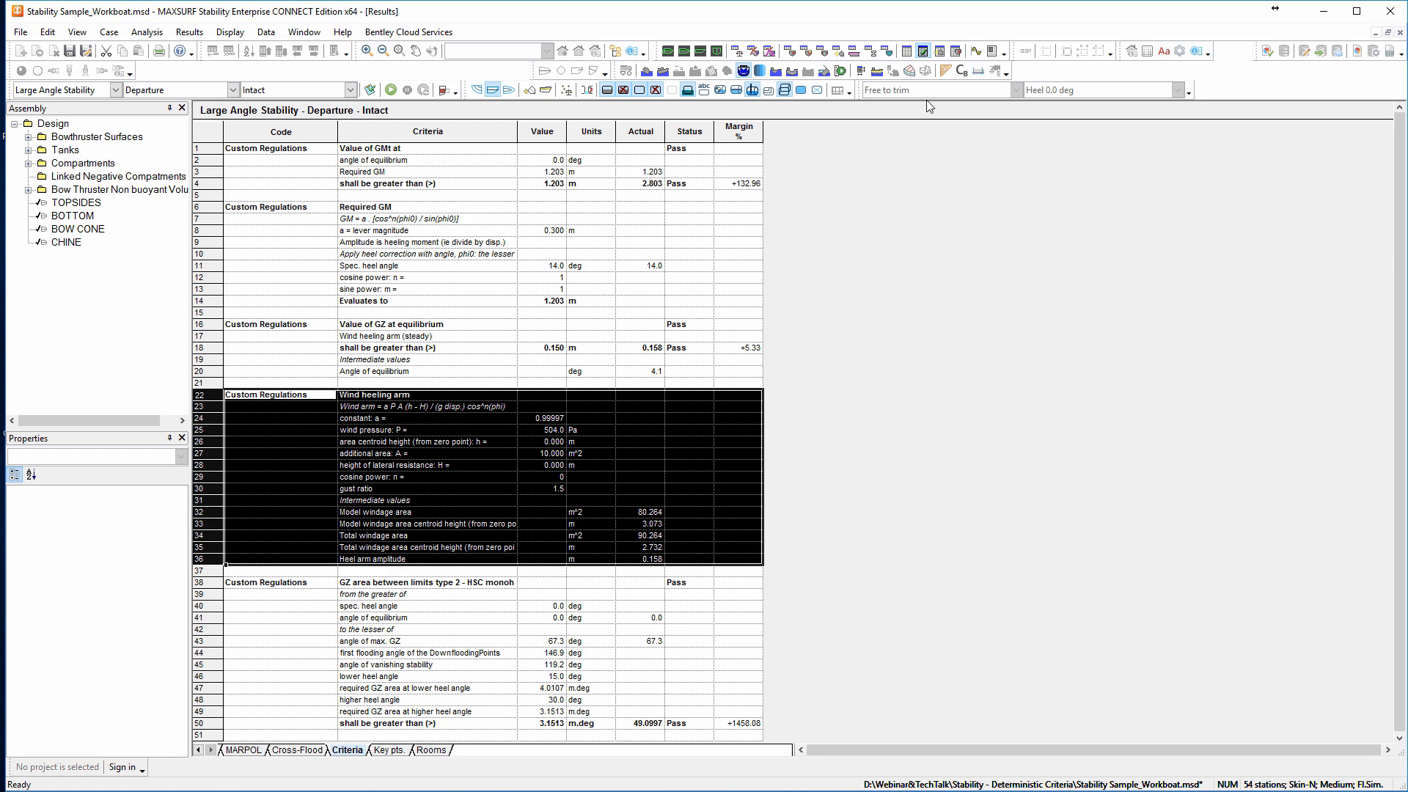
left_click(700, 51)
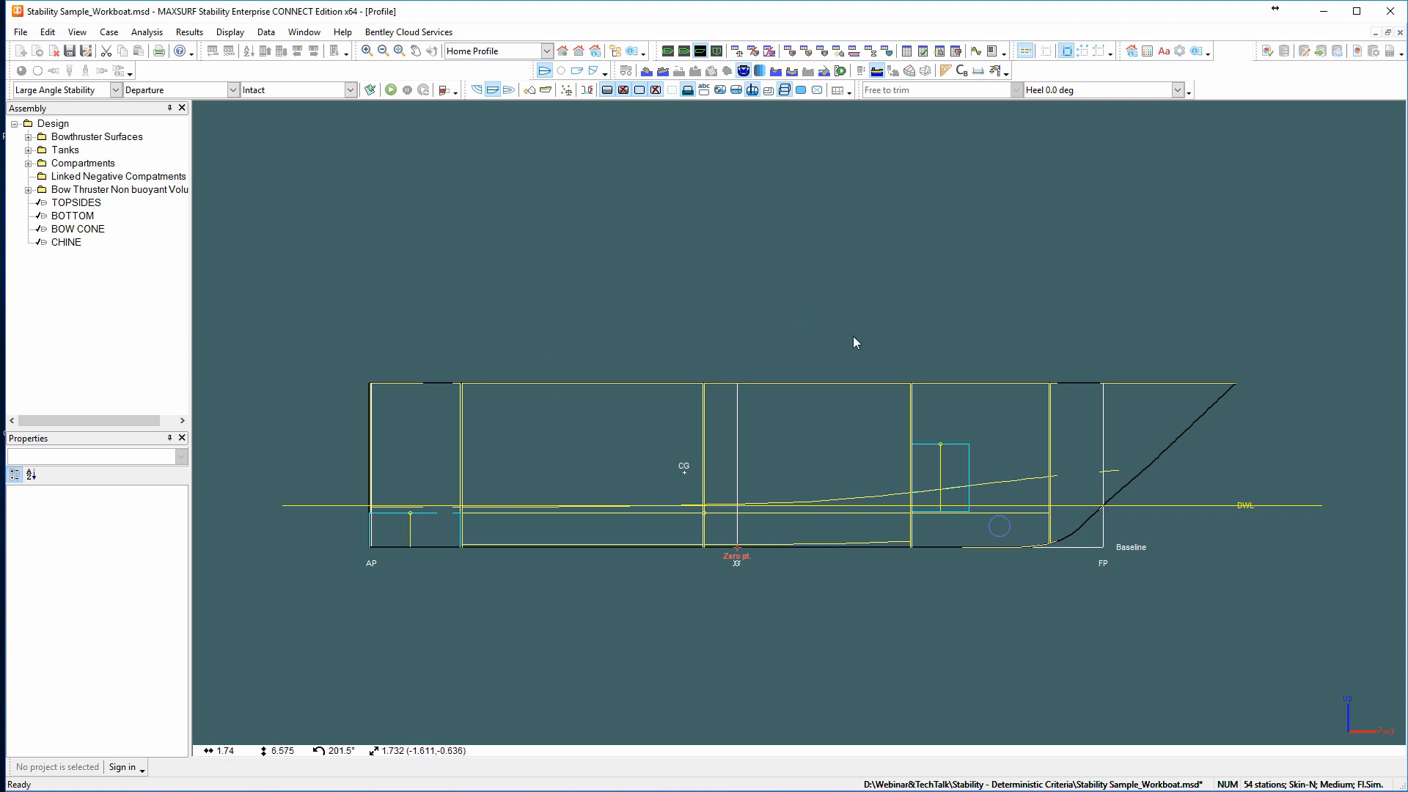
left_click(1275, 8)
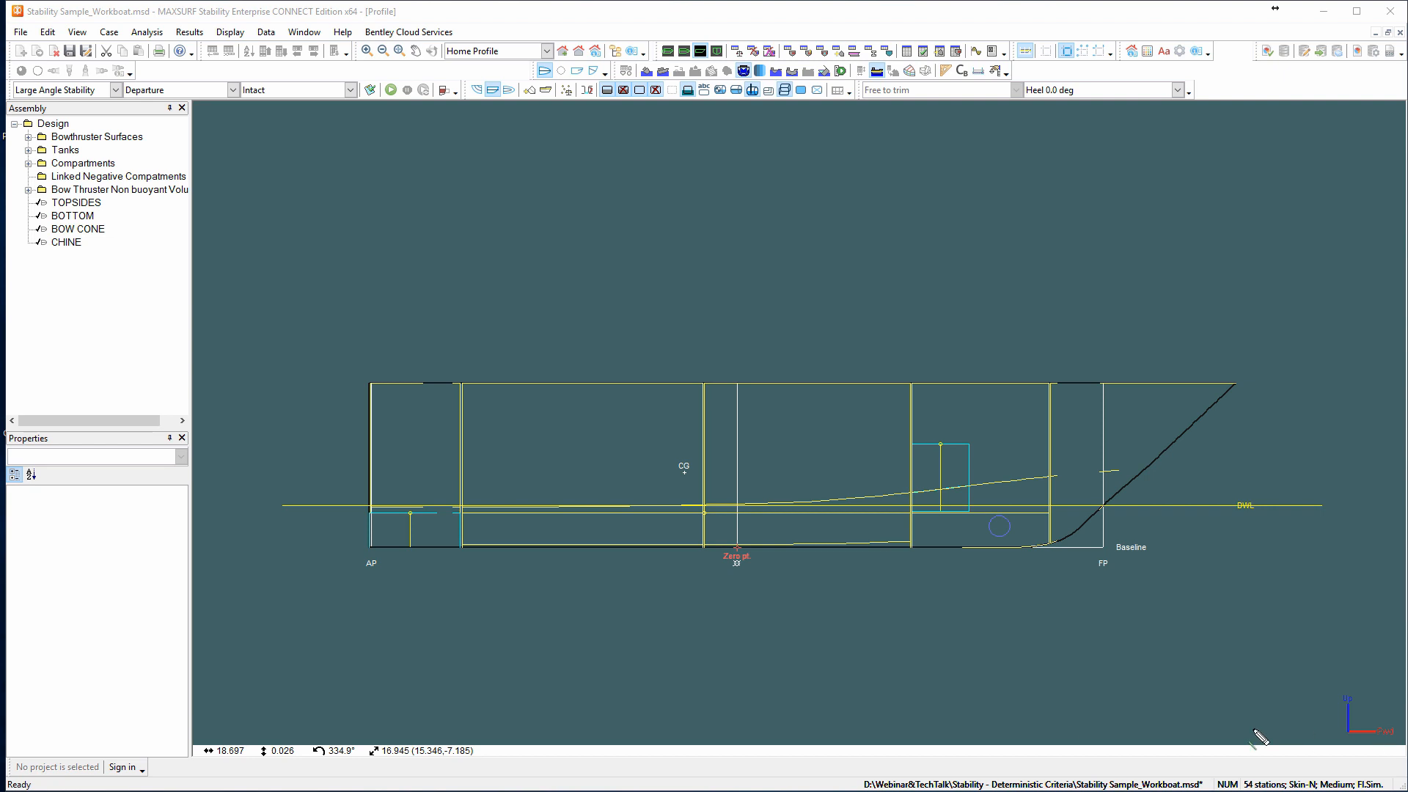
left_click_drag(372, 445, 407, 387)
left_click_drag(401, 498, 527, 375)
left_click_drag(592, 502, 690, 382)
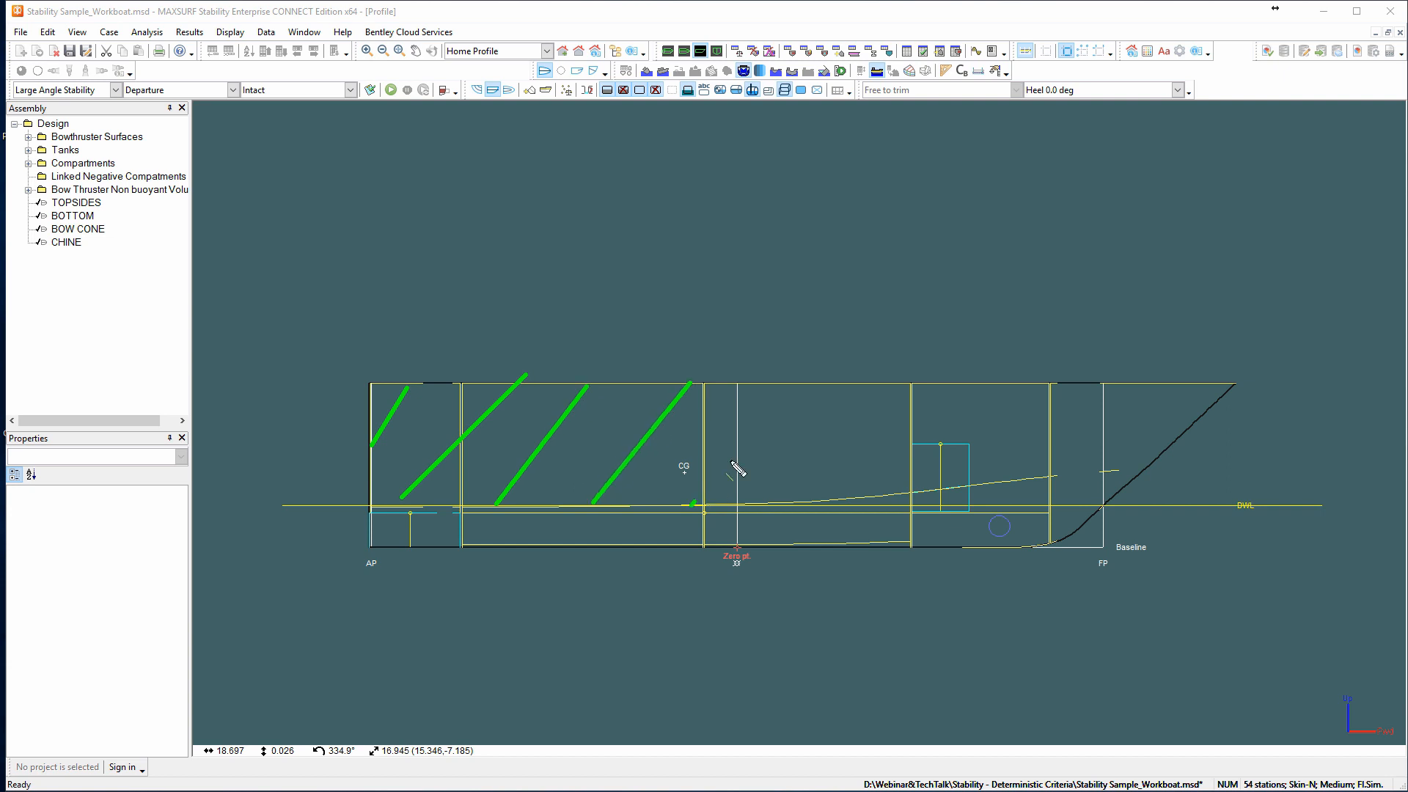
left_click_drag(691, 506, 782, 394)
left_click_drag(757, 511, 871, 381)
left_click_drag(879, 501, 947, 400)
left_click_drag(942, 504, 1032, 388)
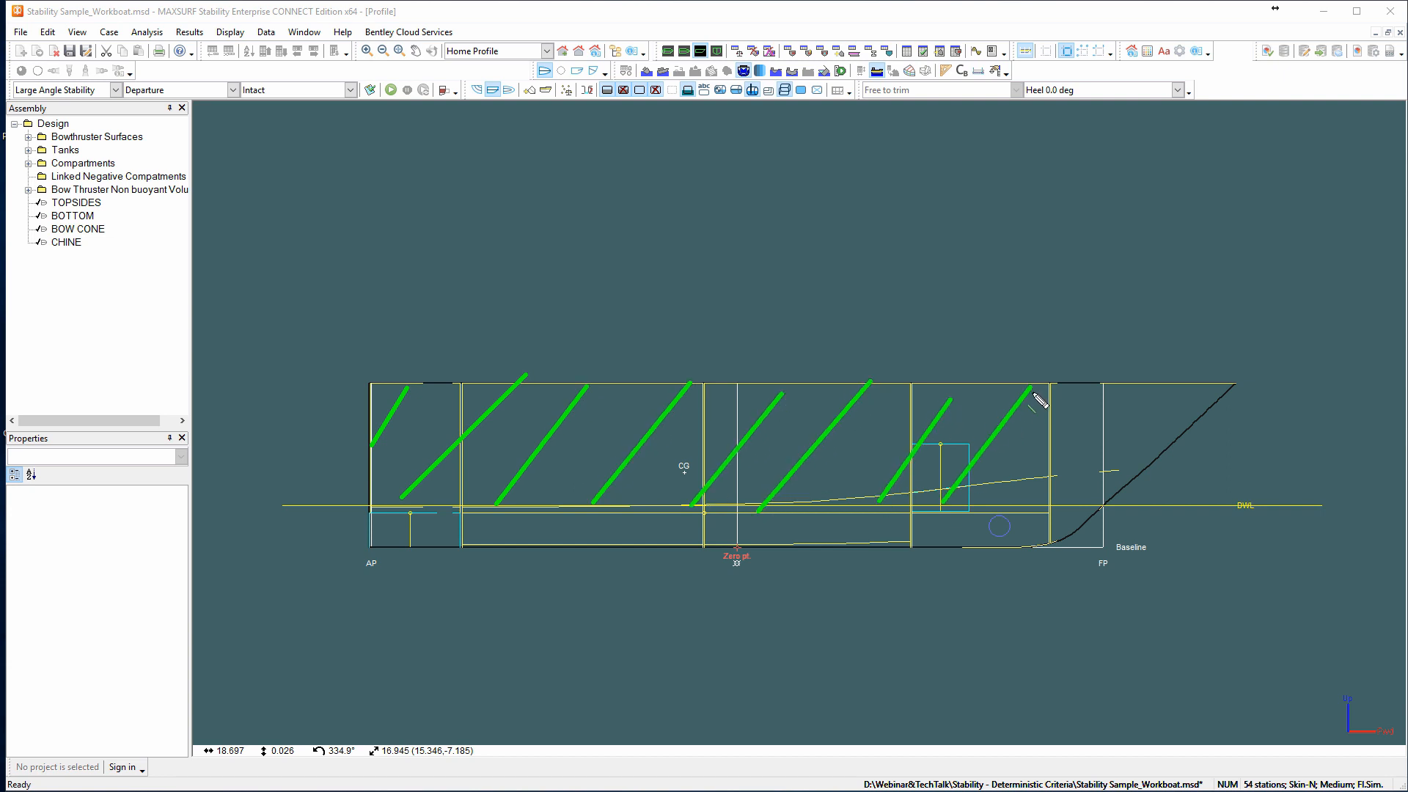
left_click_drag(1048, 490, 1145, 374)
left_click_drag(1101, 490, 1182, 393)
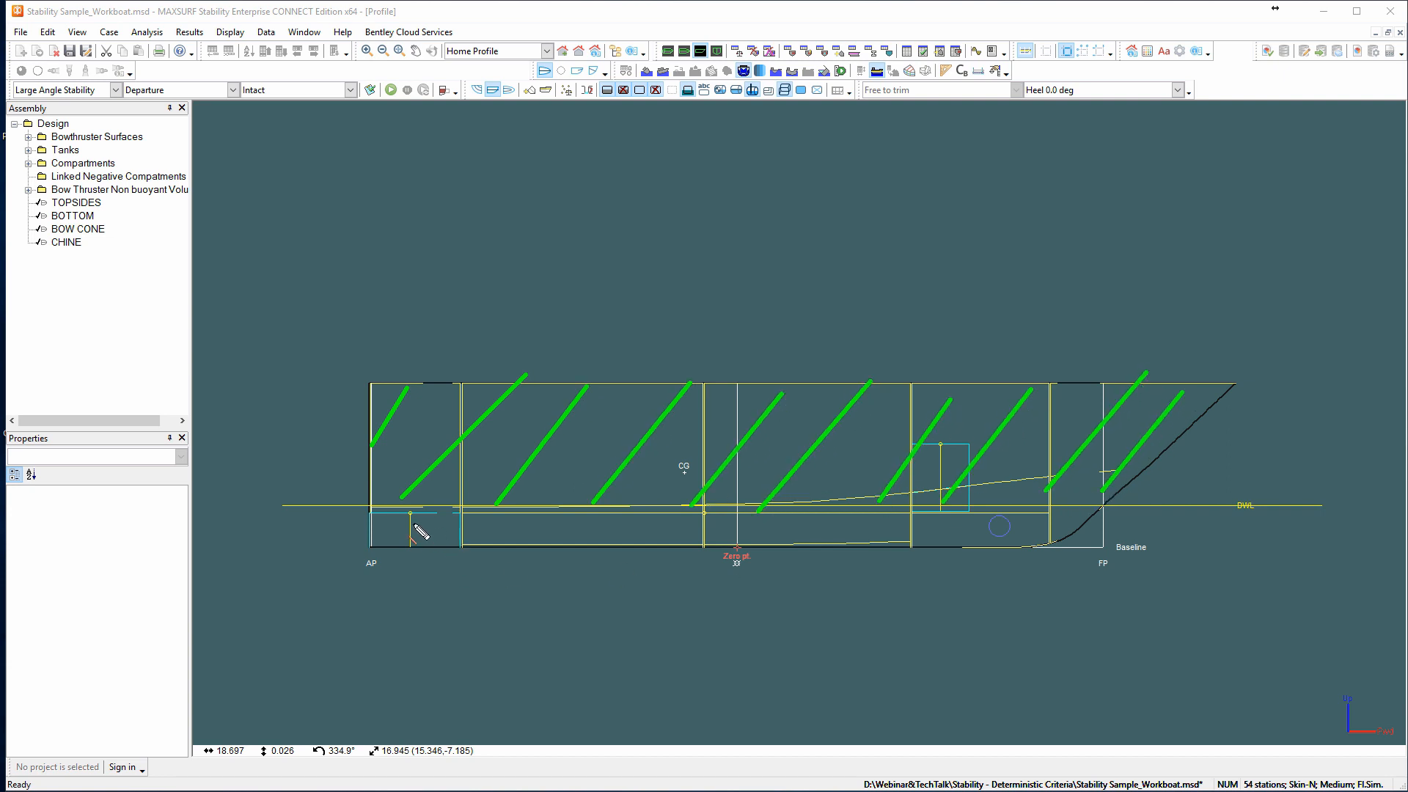
left_click_drag(388, 502, 430, 555)
mouse_move(451, 506)
left_mouse_down()
mouse_move(492, 537)
mouse_move(693, 546)
left_mouse_up()
mouse_move(729, 501)
left_mouse_down()
mouse_move(778, 546)
mouse_move(1041, 542)
mouse_move(1072, 519)
left_mouse_up()
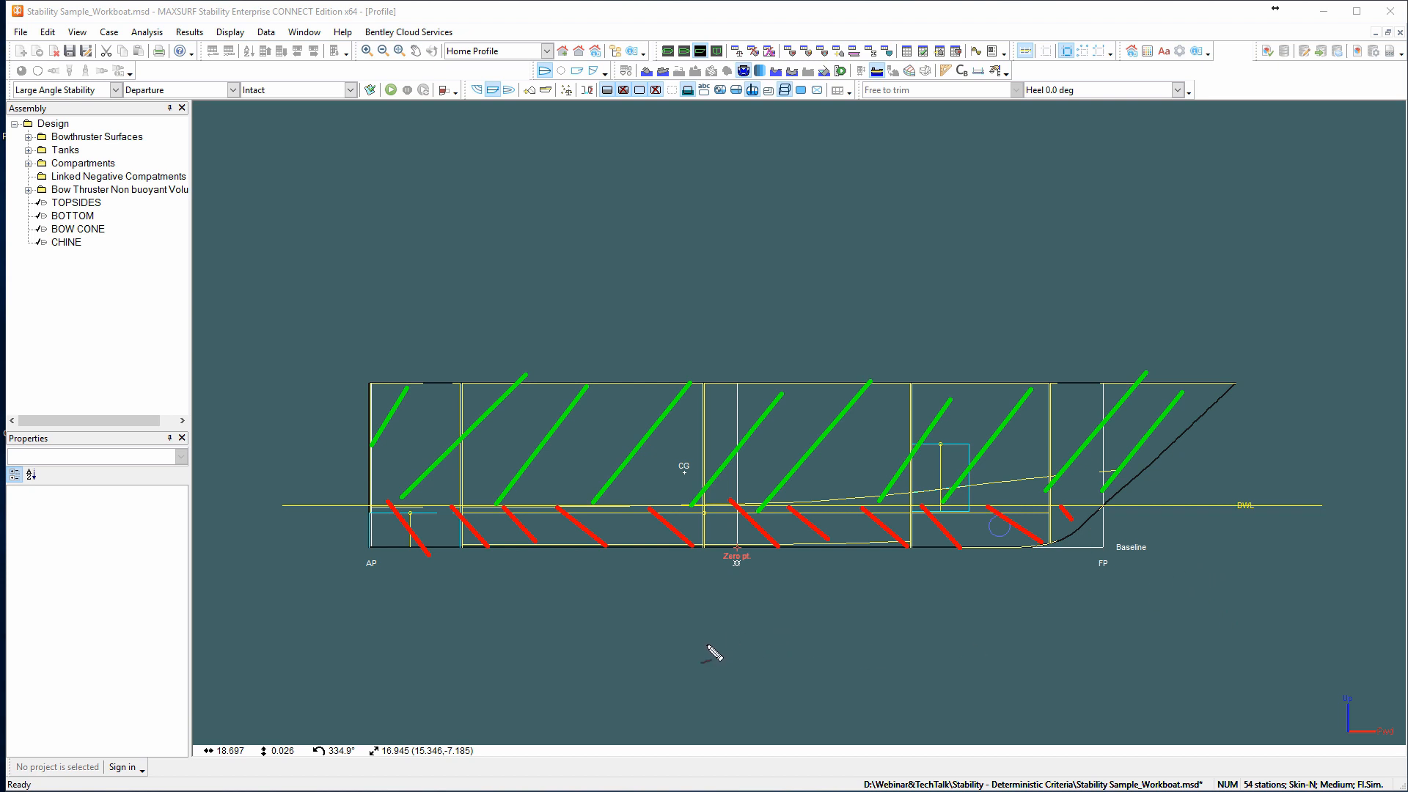
left_click_drag(726, 529, 722, 526)
key("g")
left_click_drag(710, 435, 714, 437)
mouse_move(834, 383)
left_mouse_down()
mouse_move(833, 206)
mouse_move(1003, 206)
mouse_move(1003, 300)
mouse_move(1084, 382)
left_mouse_up()
mouse_move(675, 380)
left_mouse_down()
mouse_move(675, 261)
mouse_move(467, 261)
mouse_move(474, 359)
mouse_move(462, 383)
left_mouse_up()
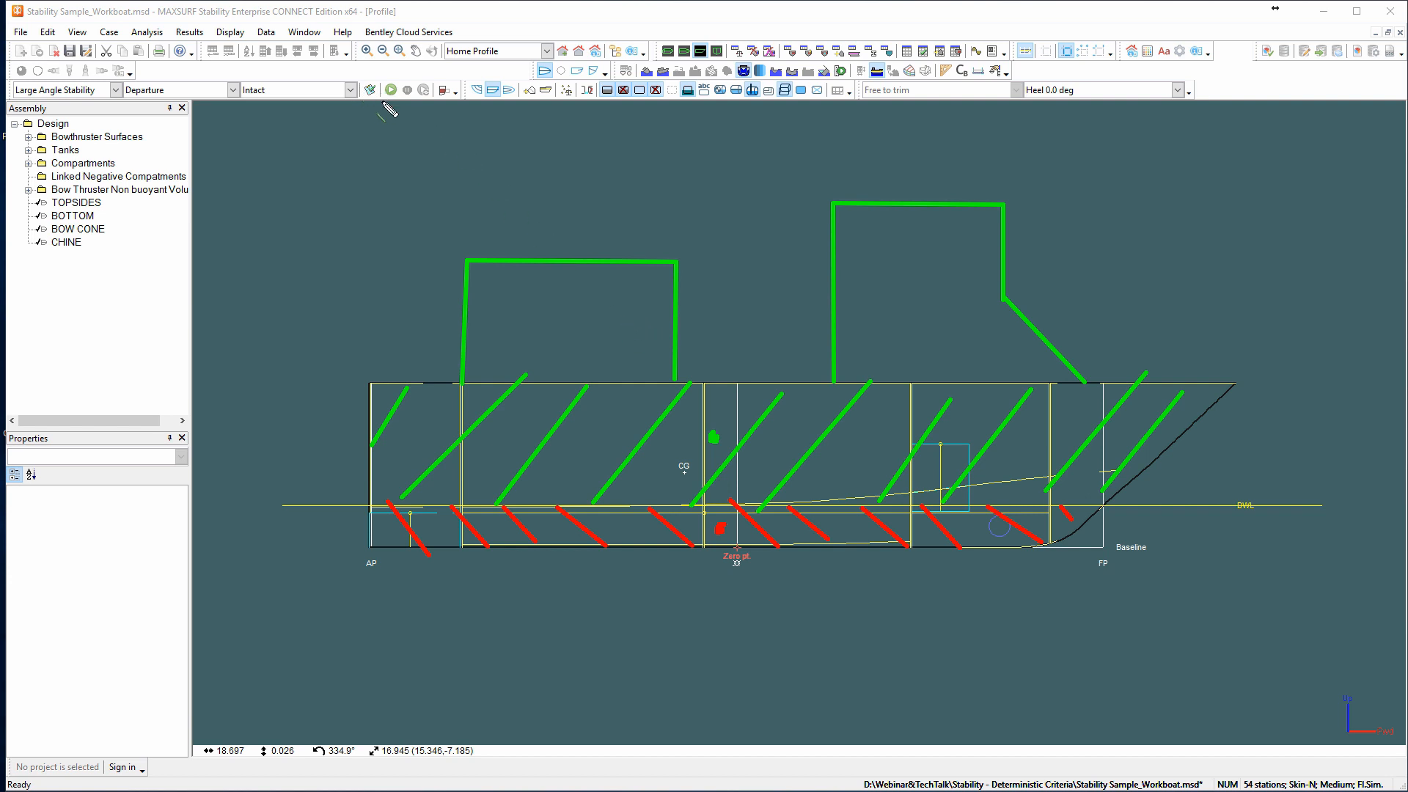
key("Escape")
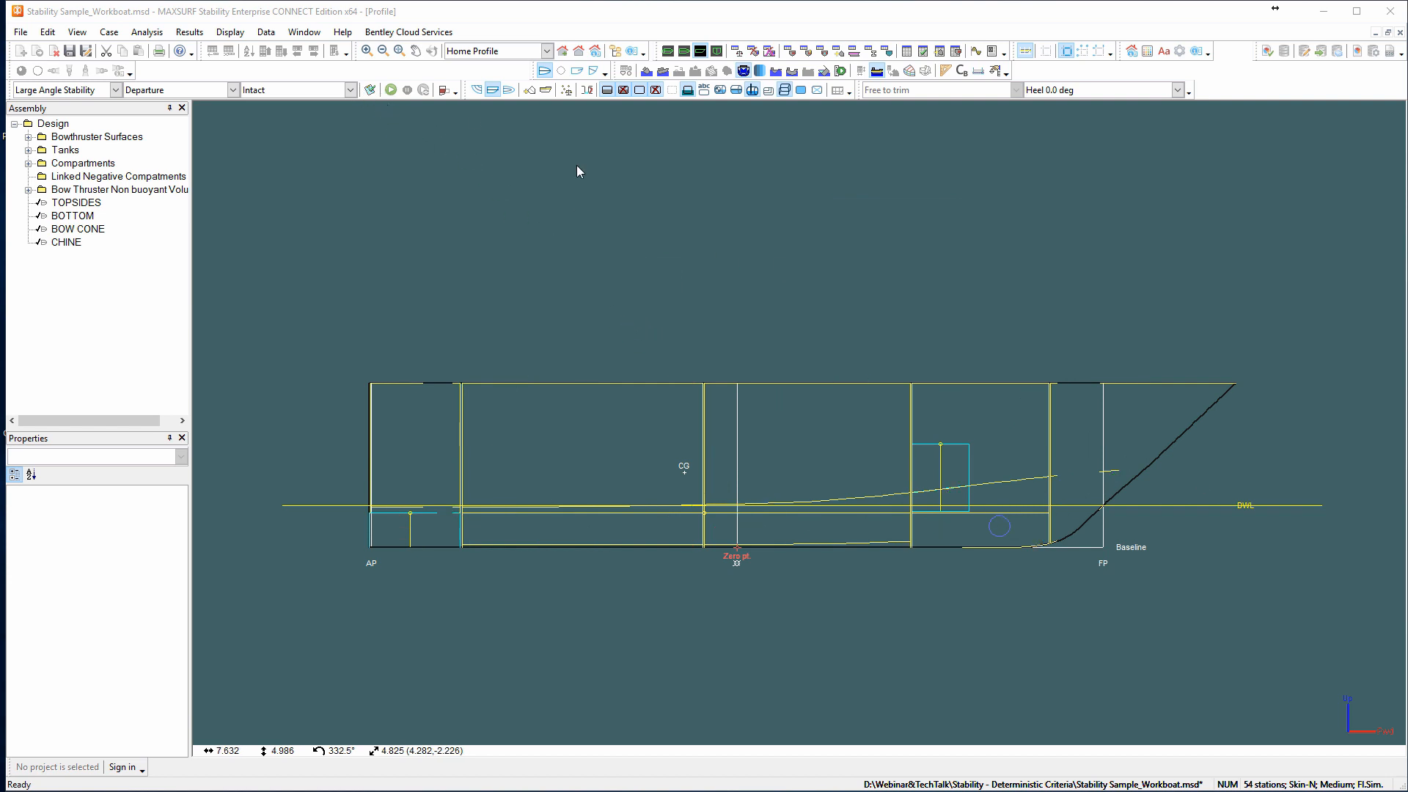
Reopen the custom Wind heeling arm in the criteria dialog and set its area centroid height h to 4 m.
left_click(370, 91)
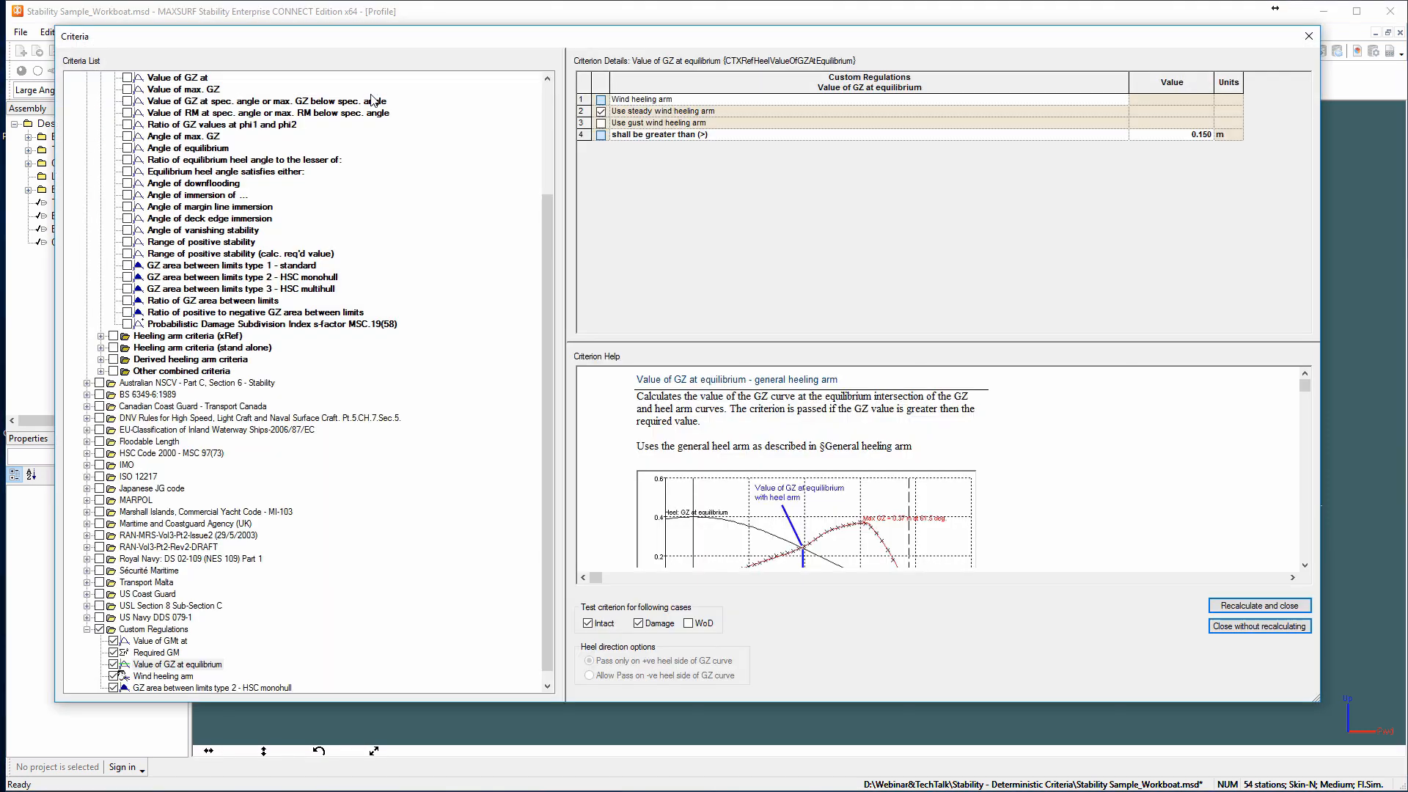
scroll(293, 513, "down", 1)
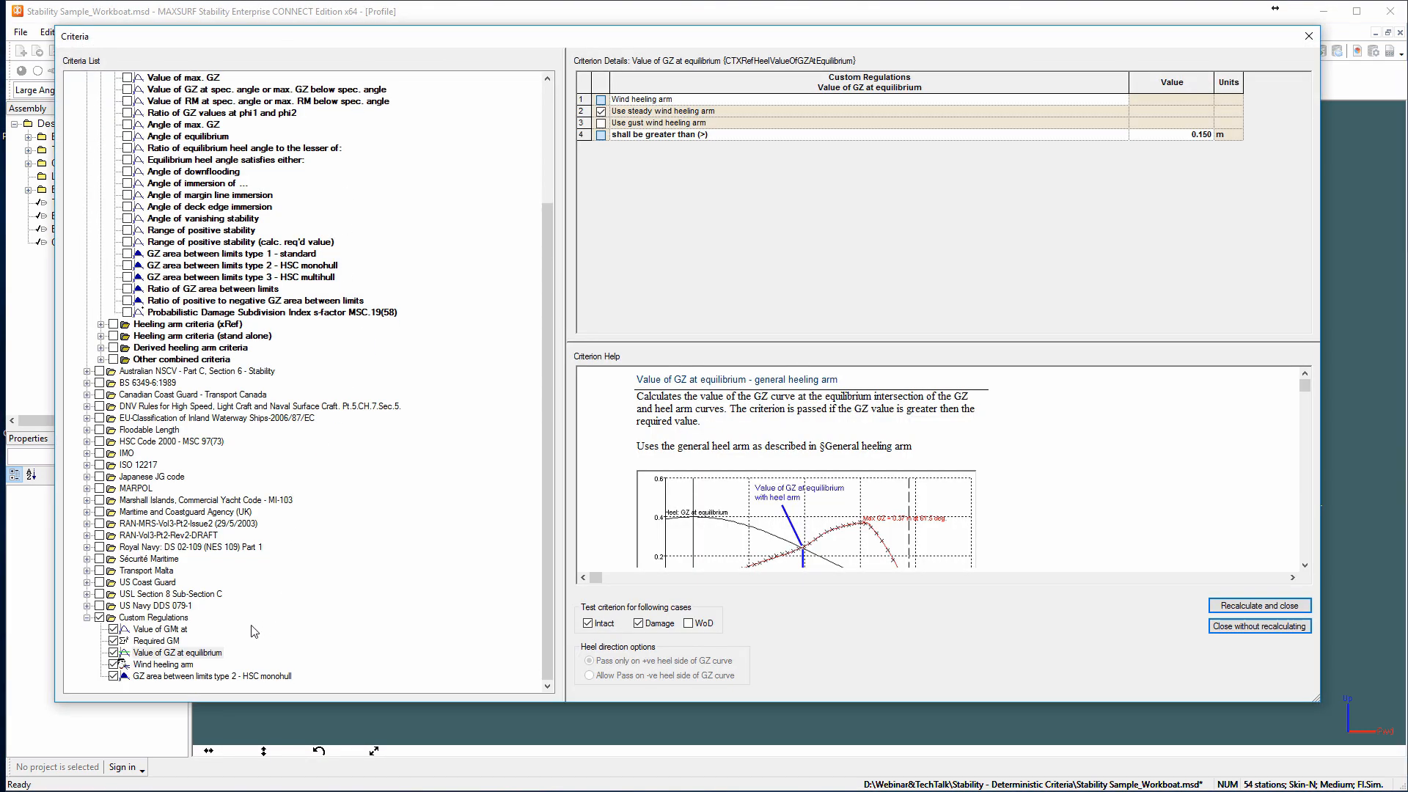
left_click(162, 662)
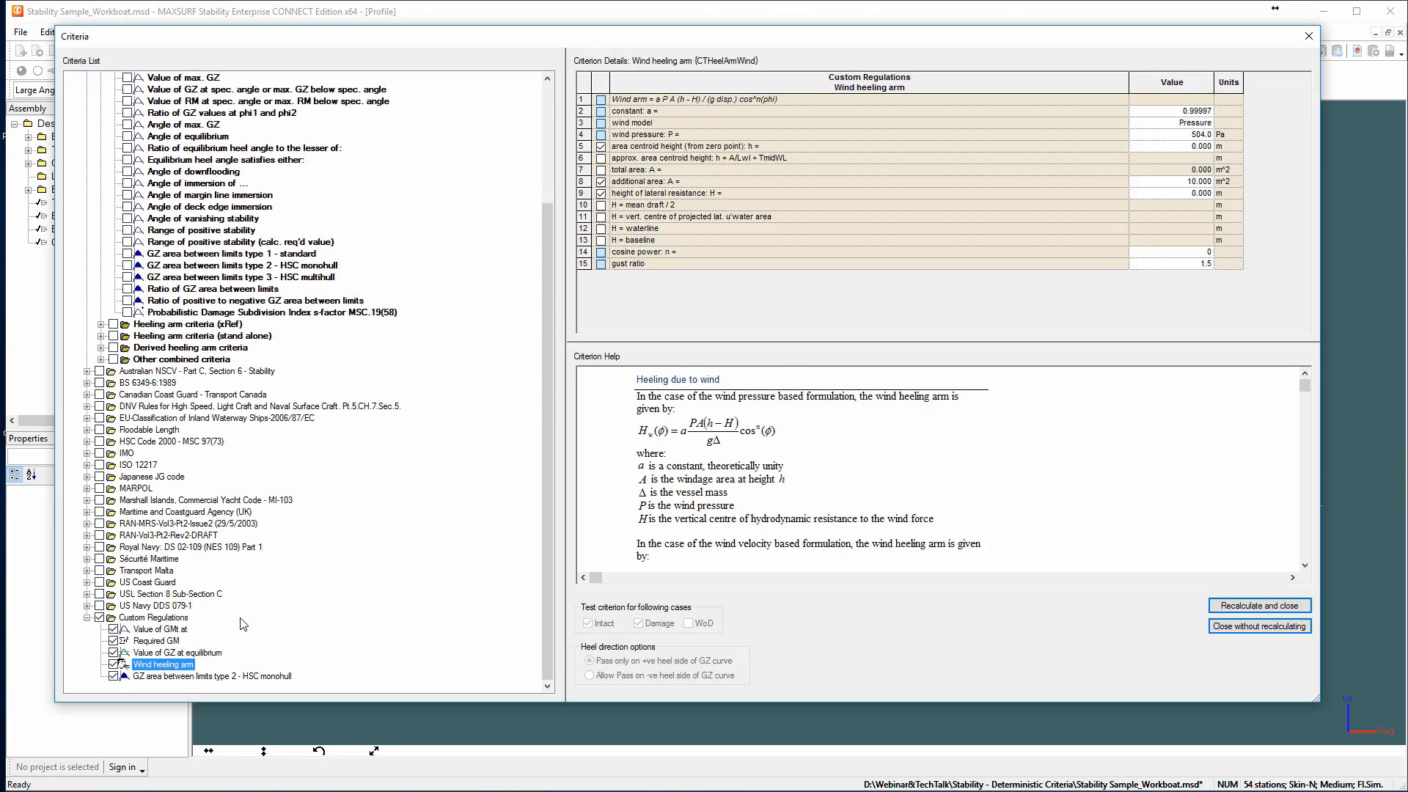
left_click(690, 294)
left_click(584, 181)
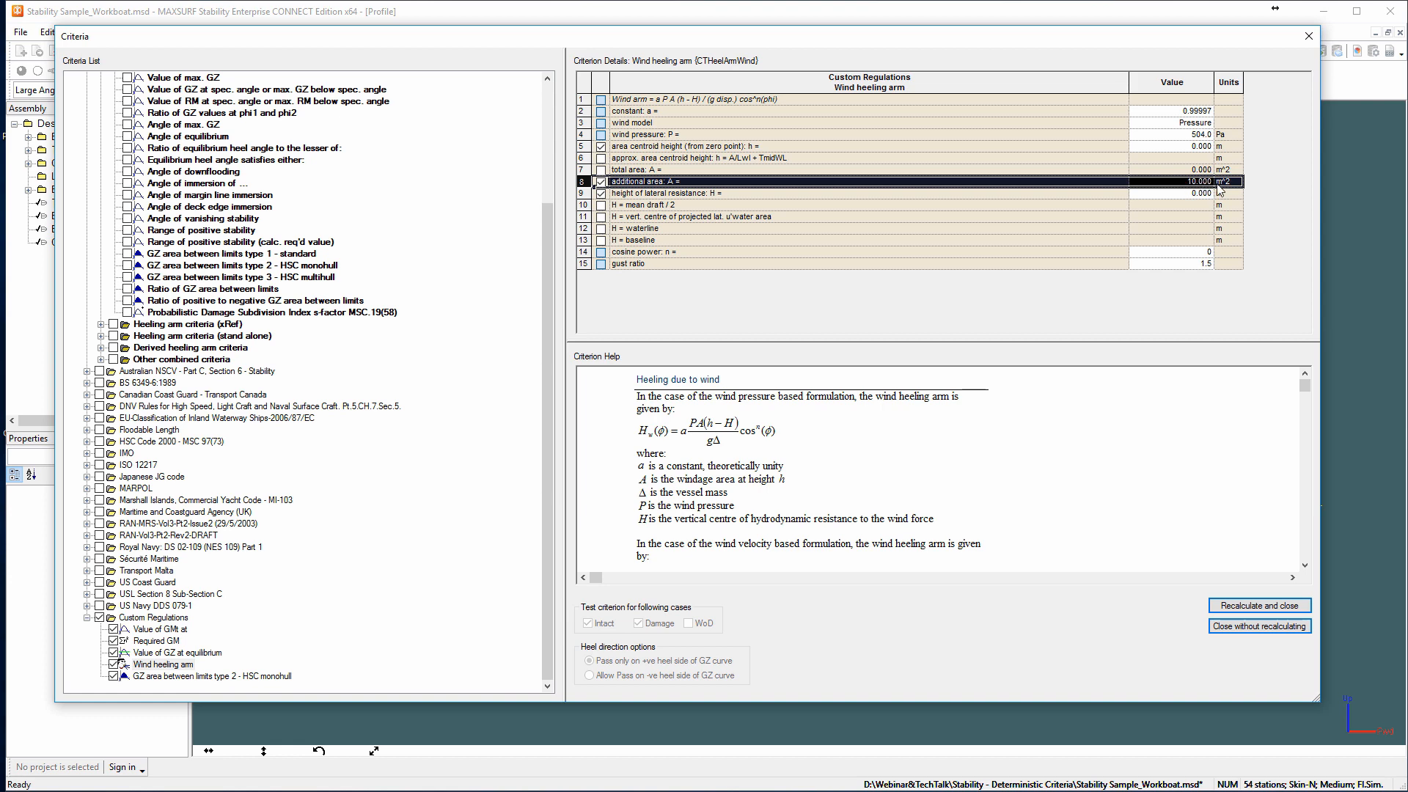
left_click(1162, 147)
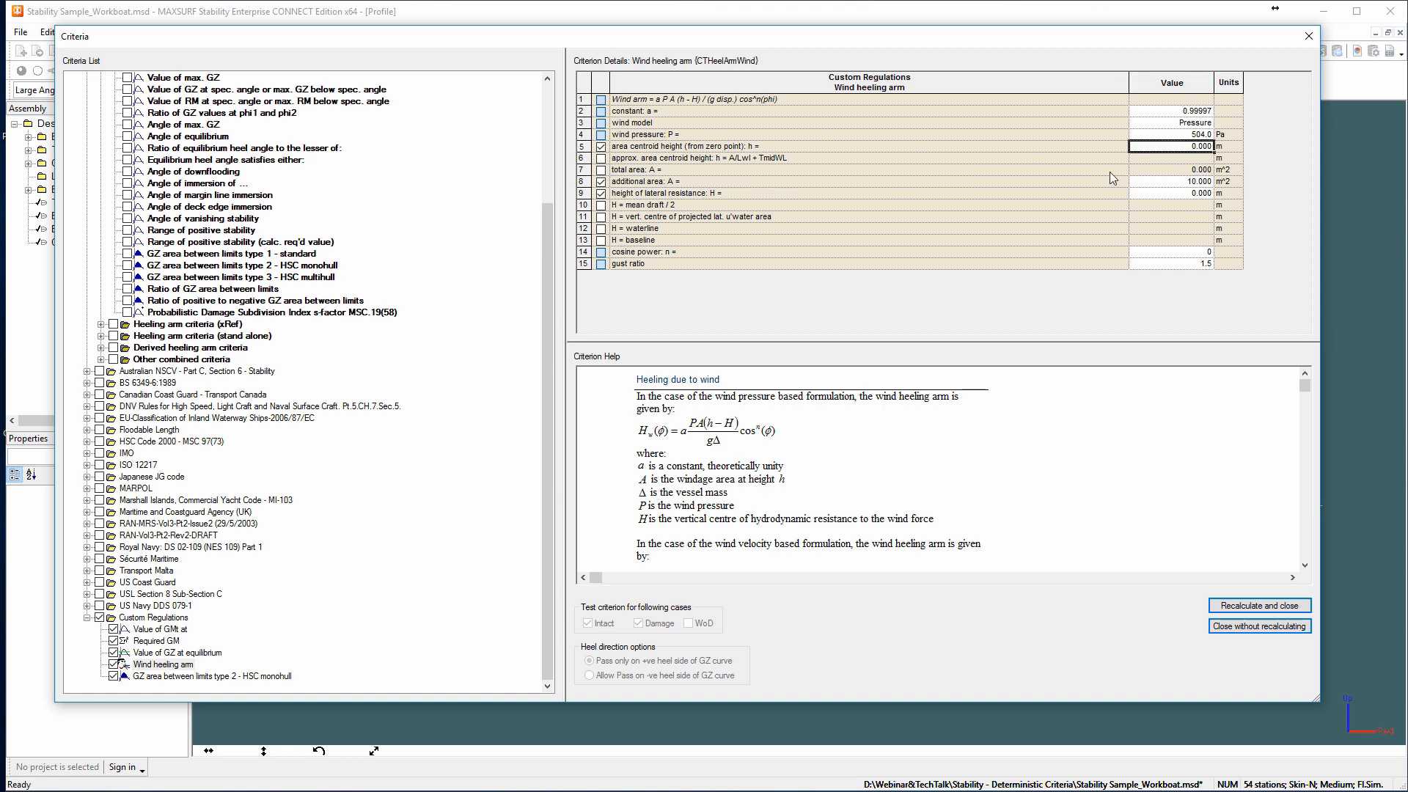
type("4")
key("Return")
Base the wind heeling arm's H on the vertical centre of projected lateral underwater area and enable the total area option.
left_click(600, 217)
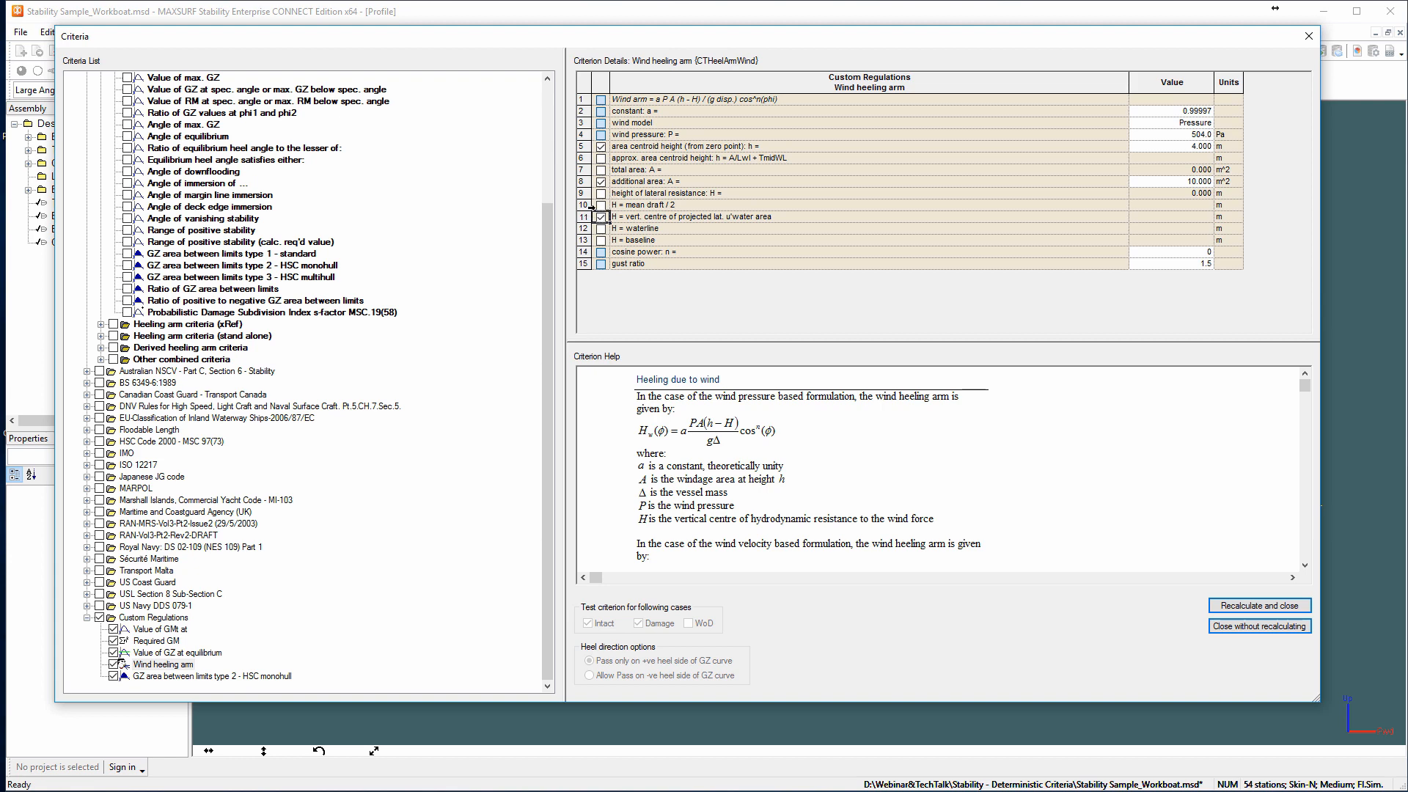
left_click_drag(590, 208, 584, 241)
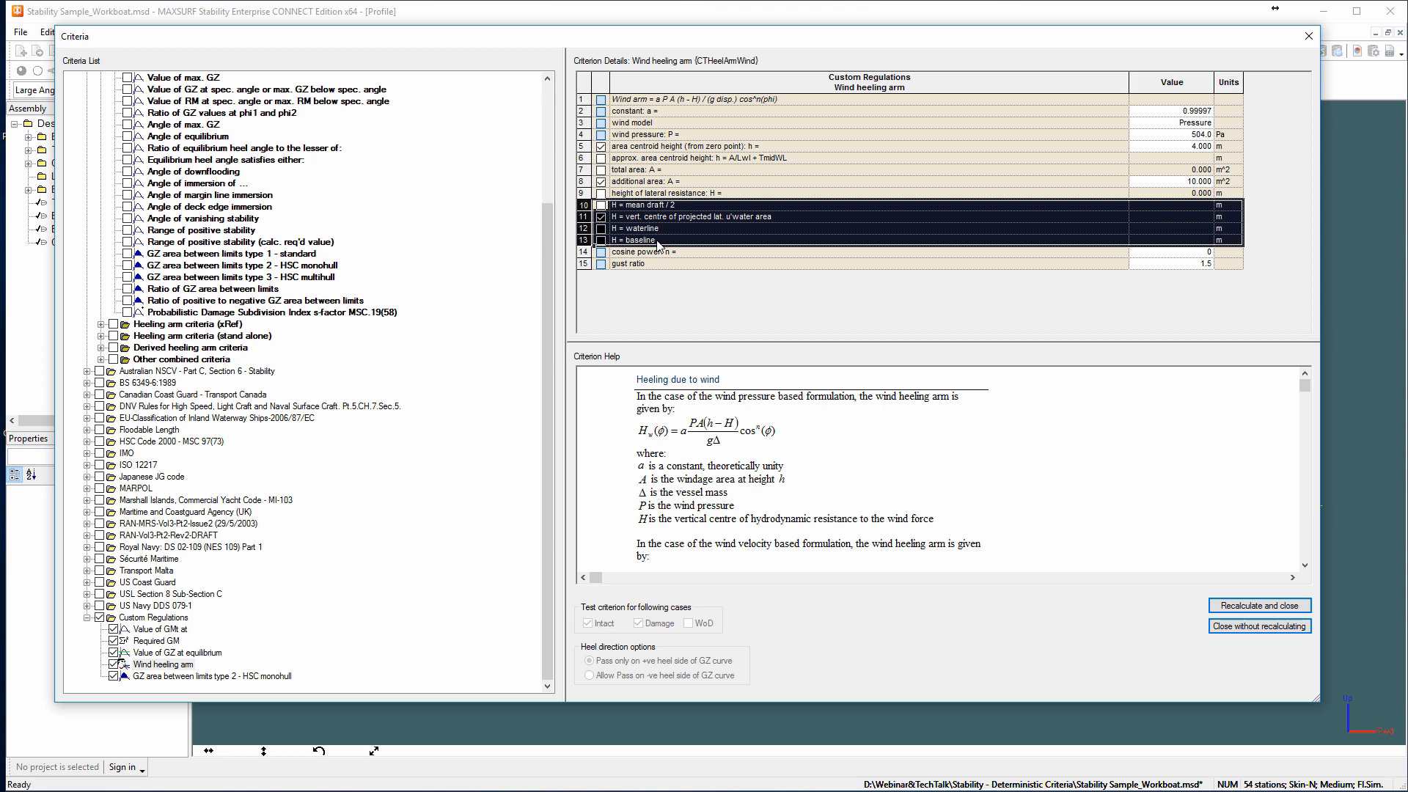
left_click(981, 304)
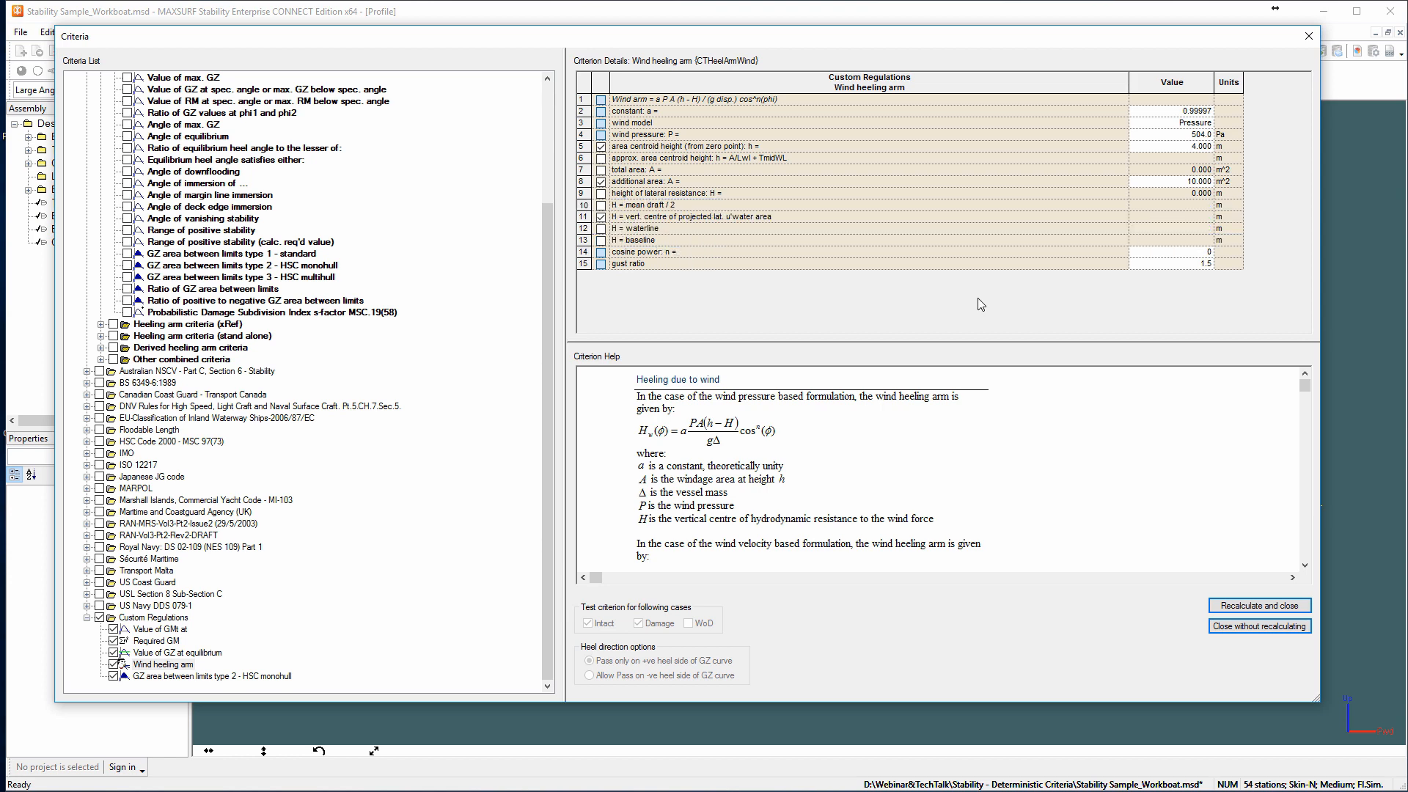
left_click(600, 170)
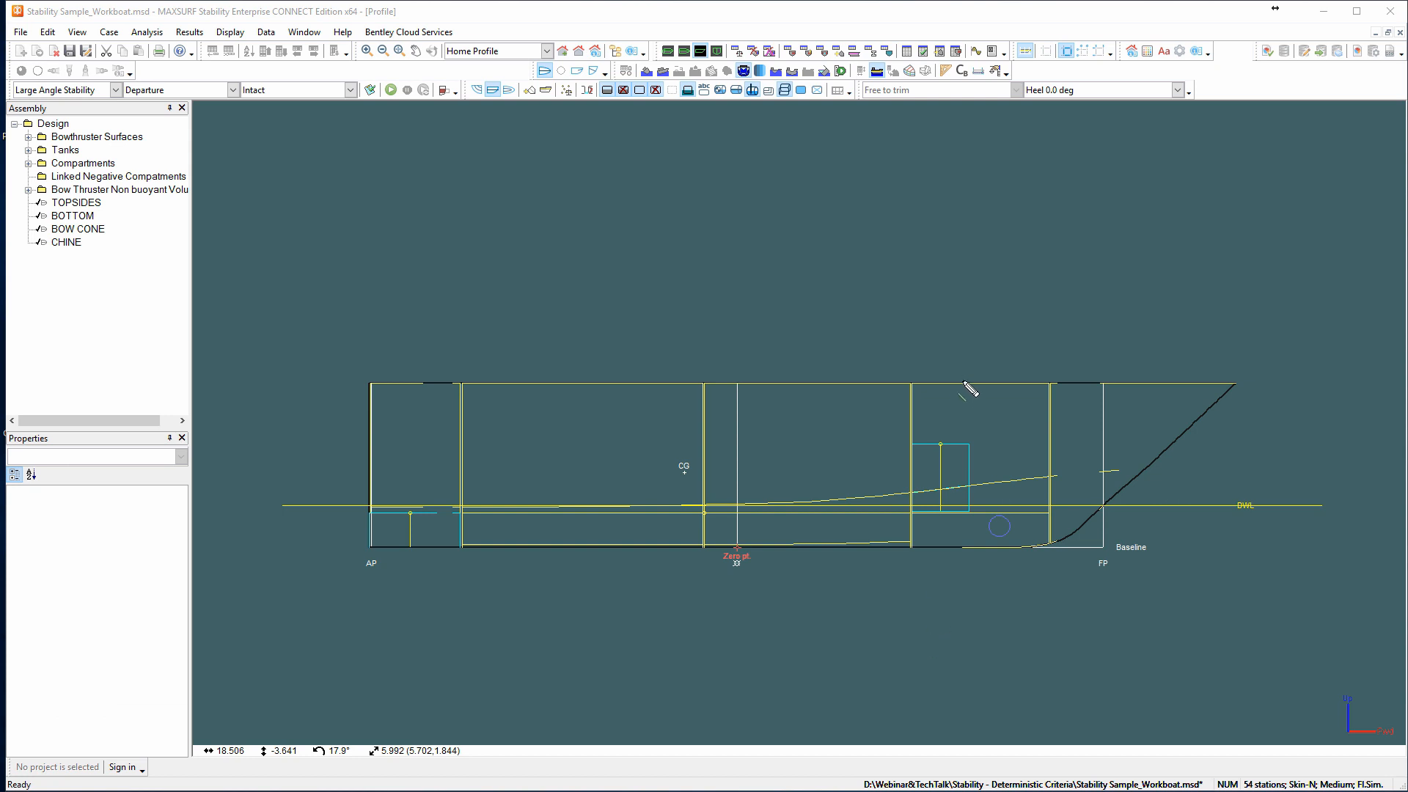
mouse_move(964, 382)
left_mouse_down()
mouse_move(958, 207)
mouse_move(587, 207)
mouse_move(822, 229)
mouse_move(821, 381)
left_mouse_up()
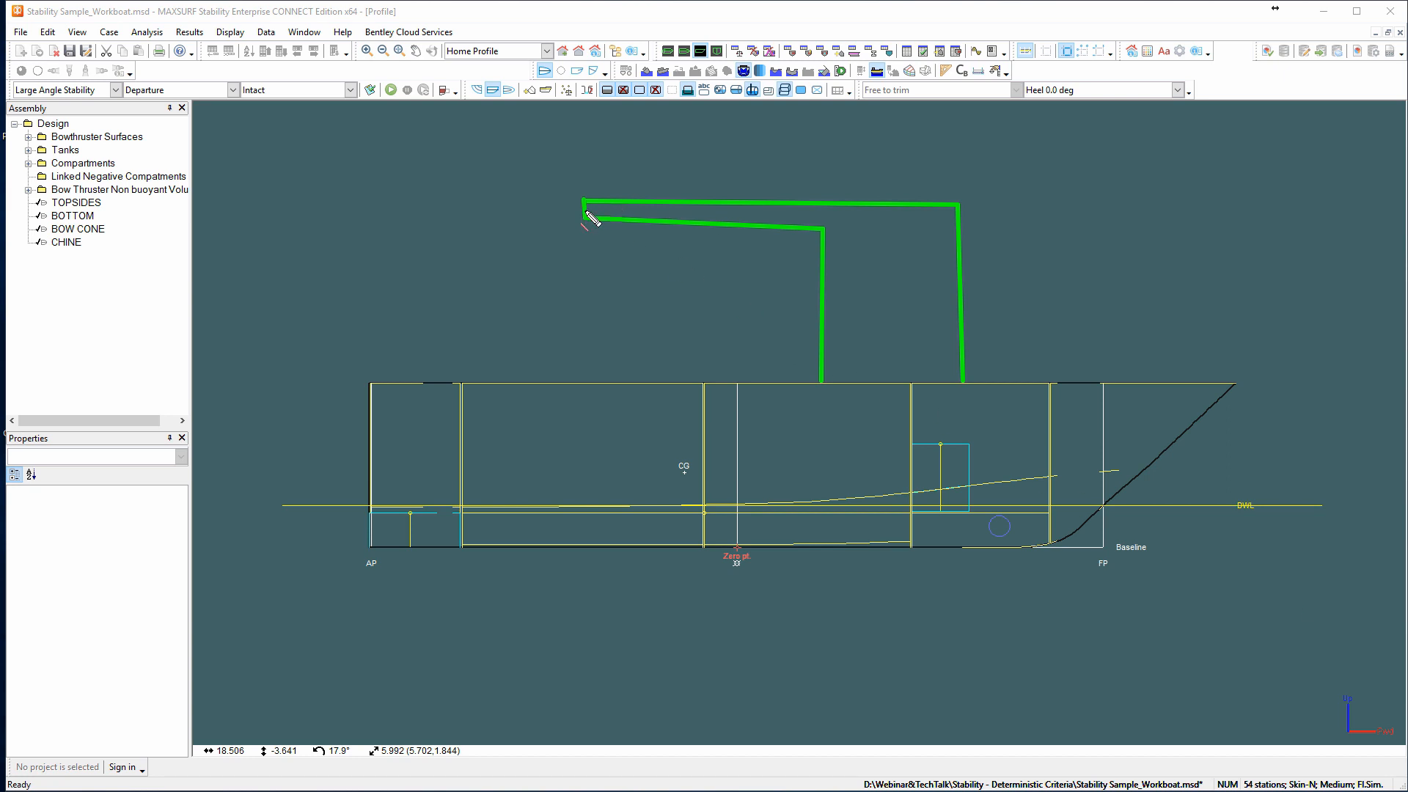
left_click_drag(584, 201, 586, 546)
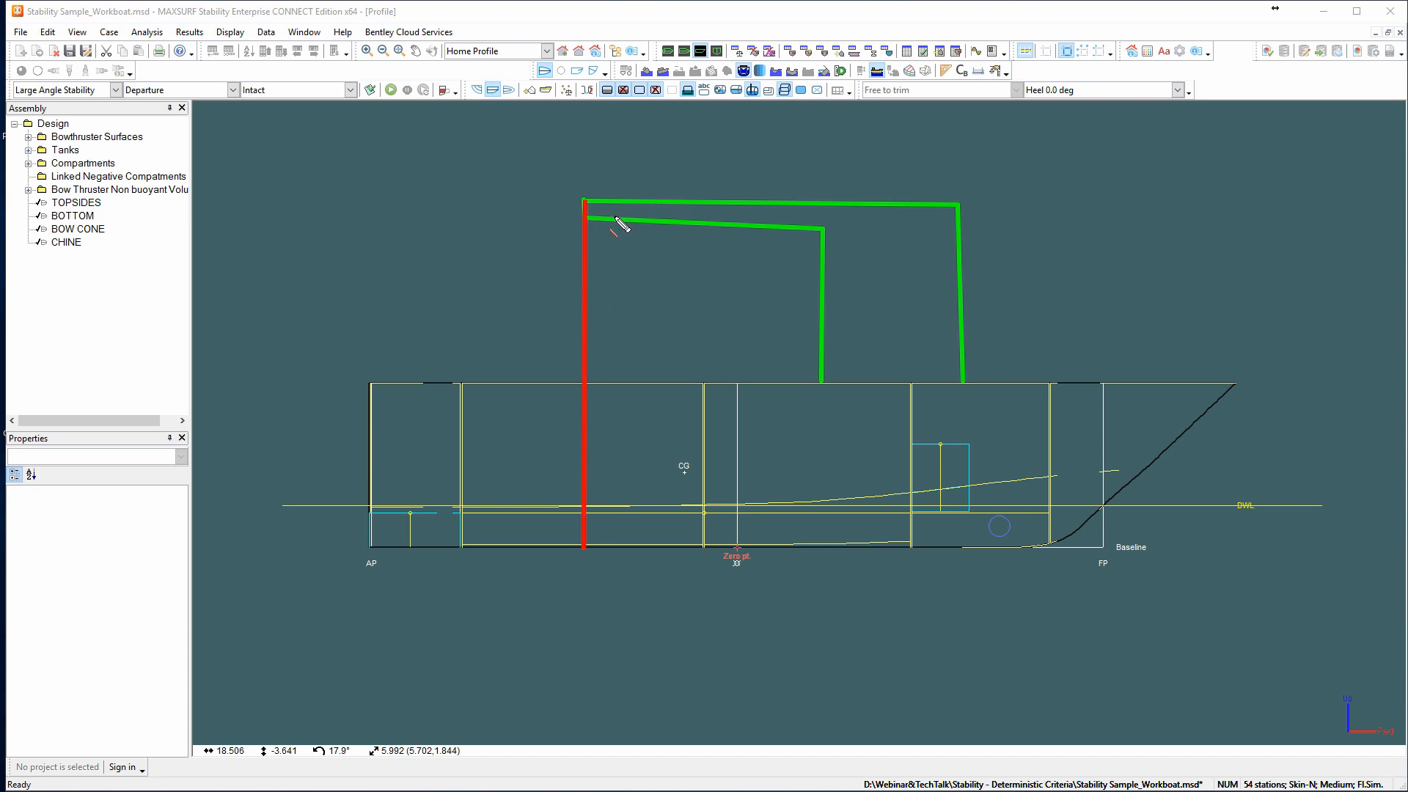
left_click_drag(615, 201, 615, 547)
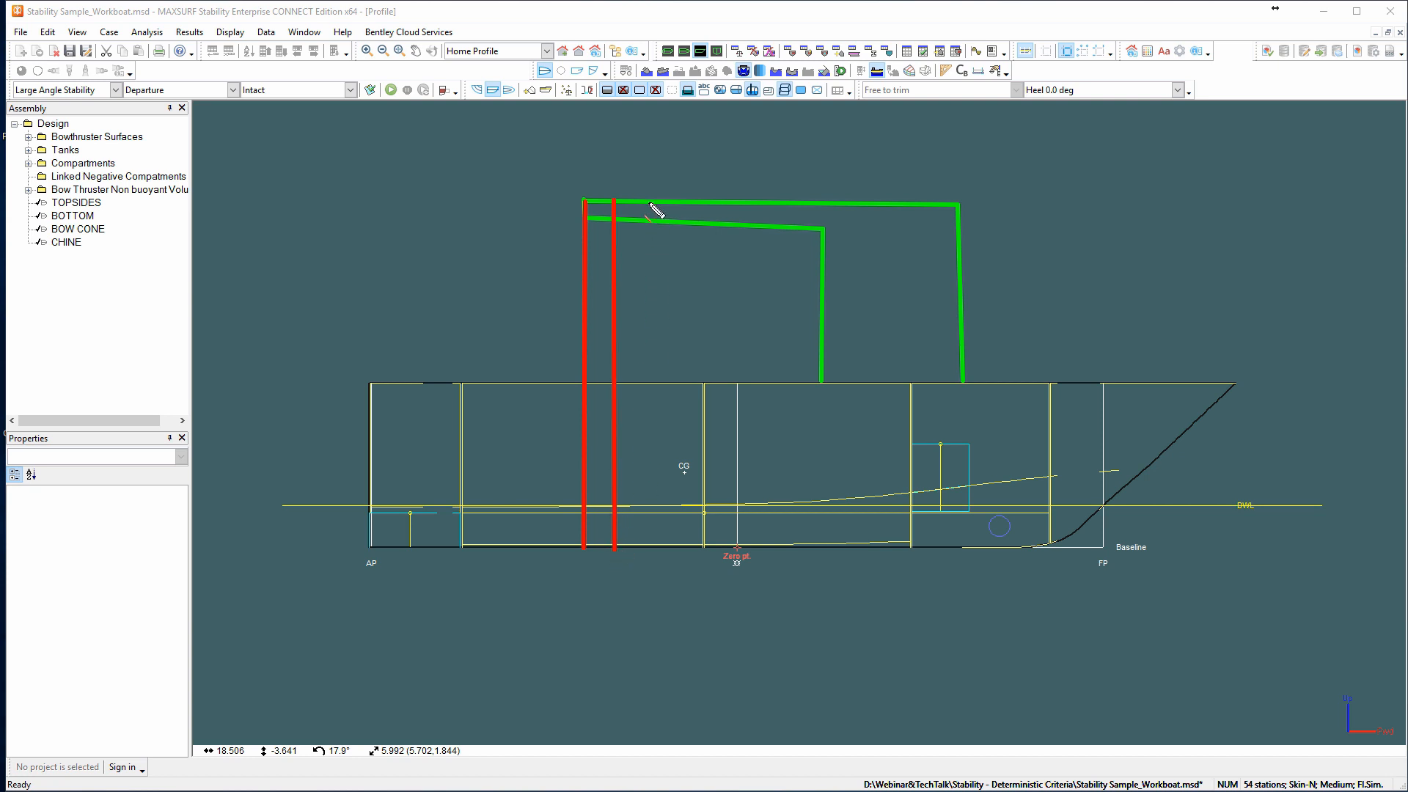
left_click_drag(649, 201, 643, 548)
left_click_drag(687, 201, 688, 534)
left_click_drag(726, 201, 725, 538)
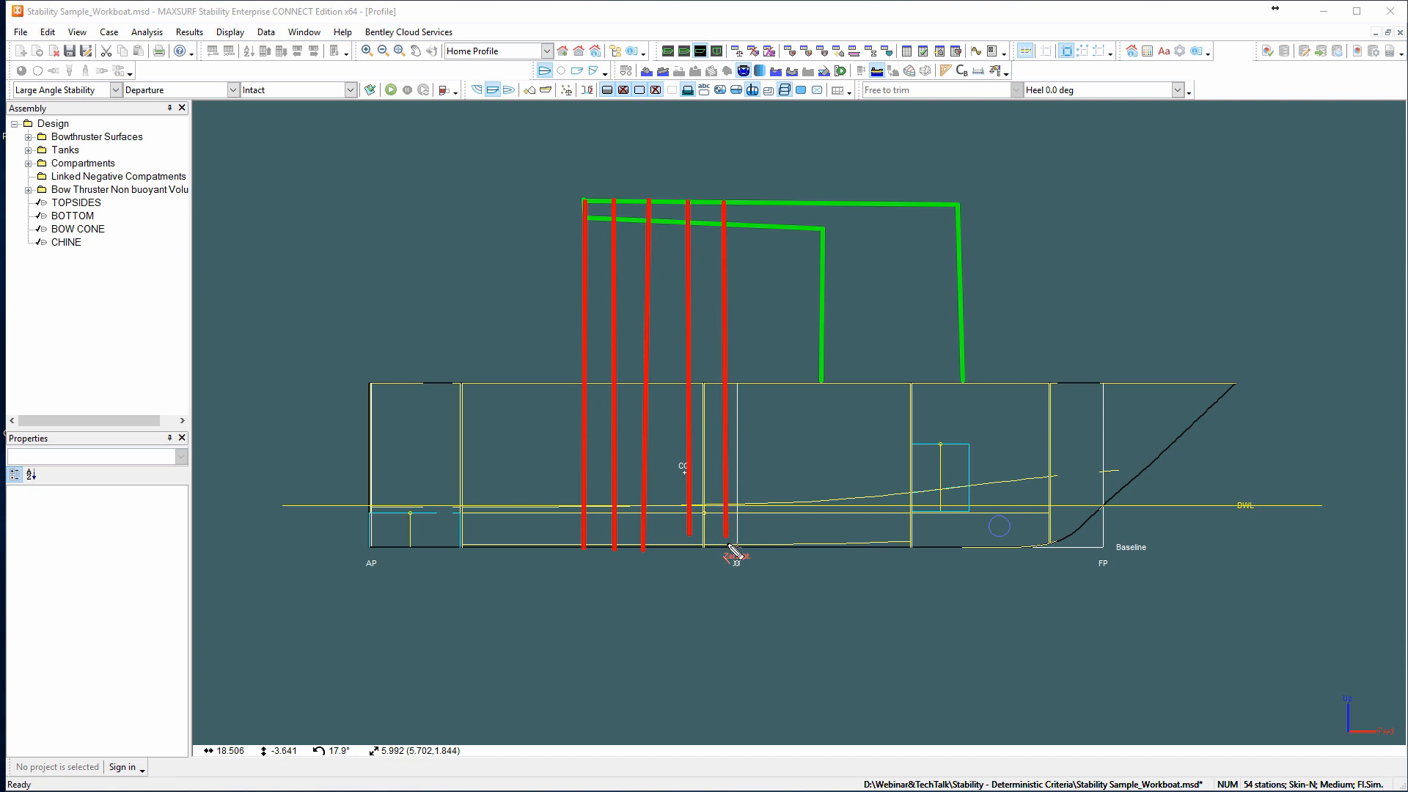
left_click_drag(774, 202, 779, 230)
left_click_drag(780, 342, 787, 550)
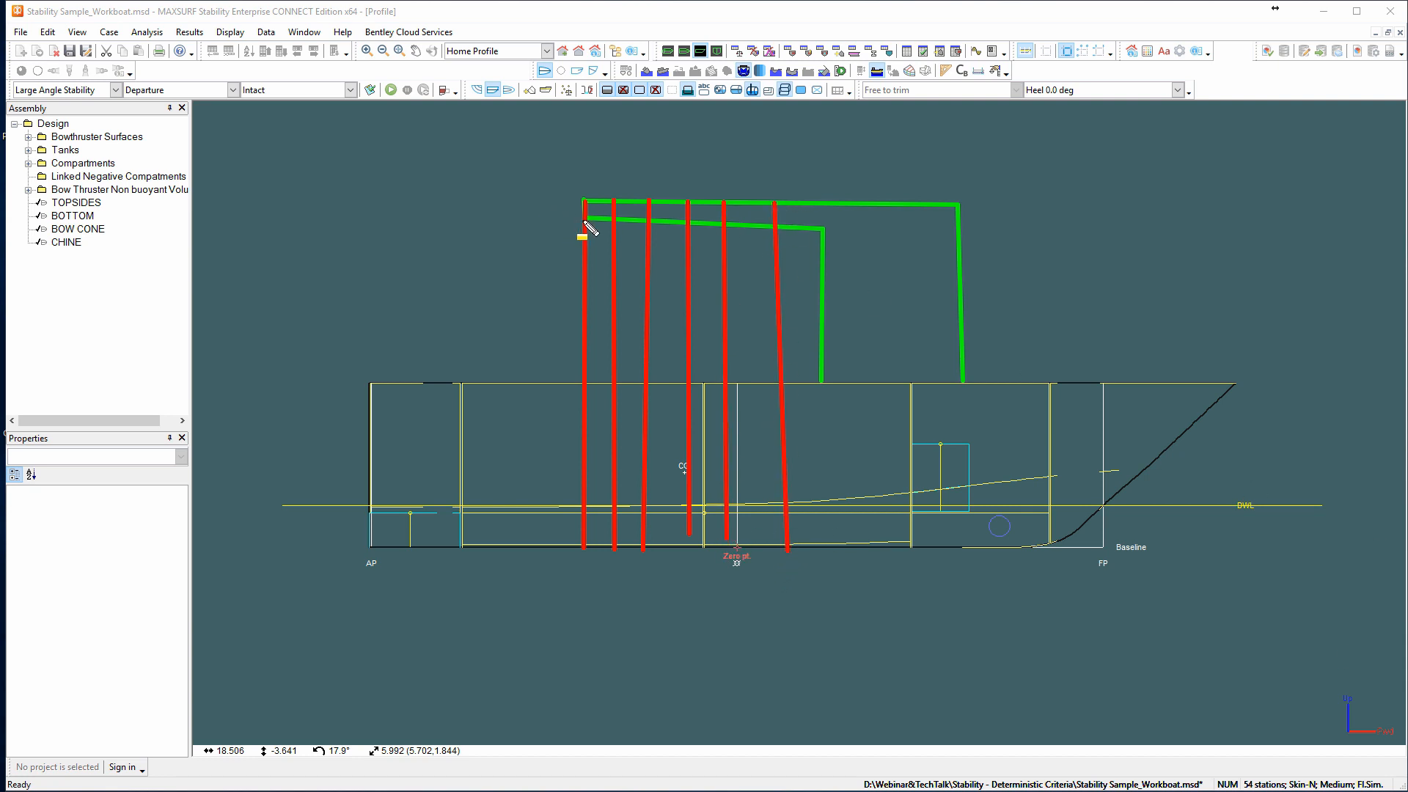
left_click_drag(586, 220, 819, 382)
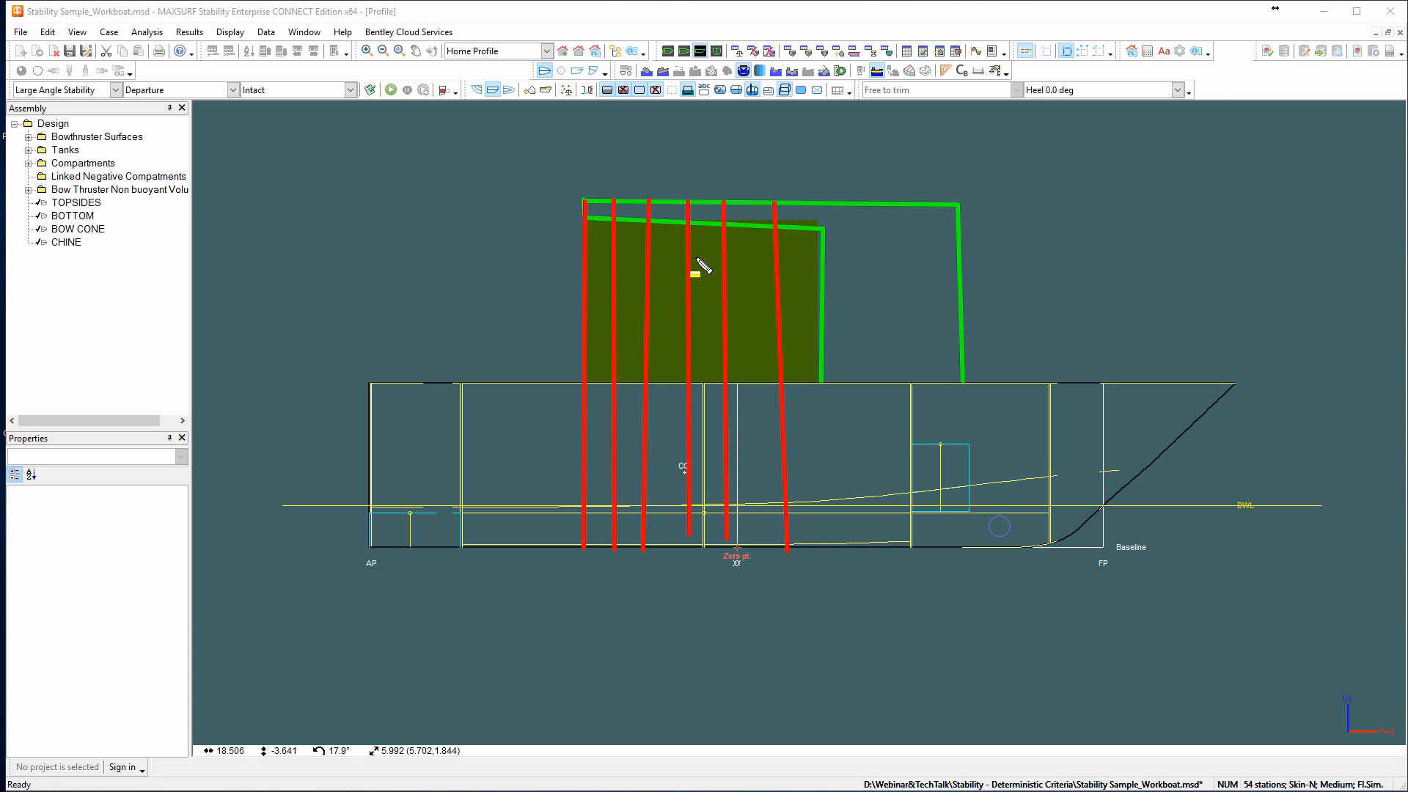
key("Escape")
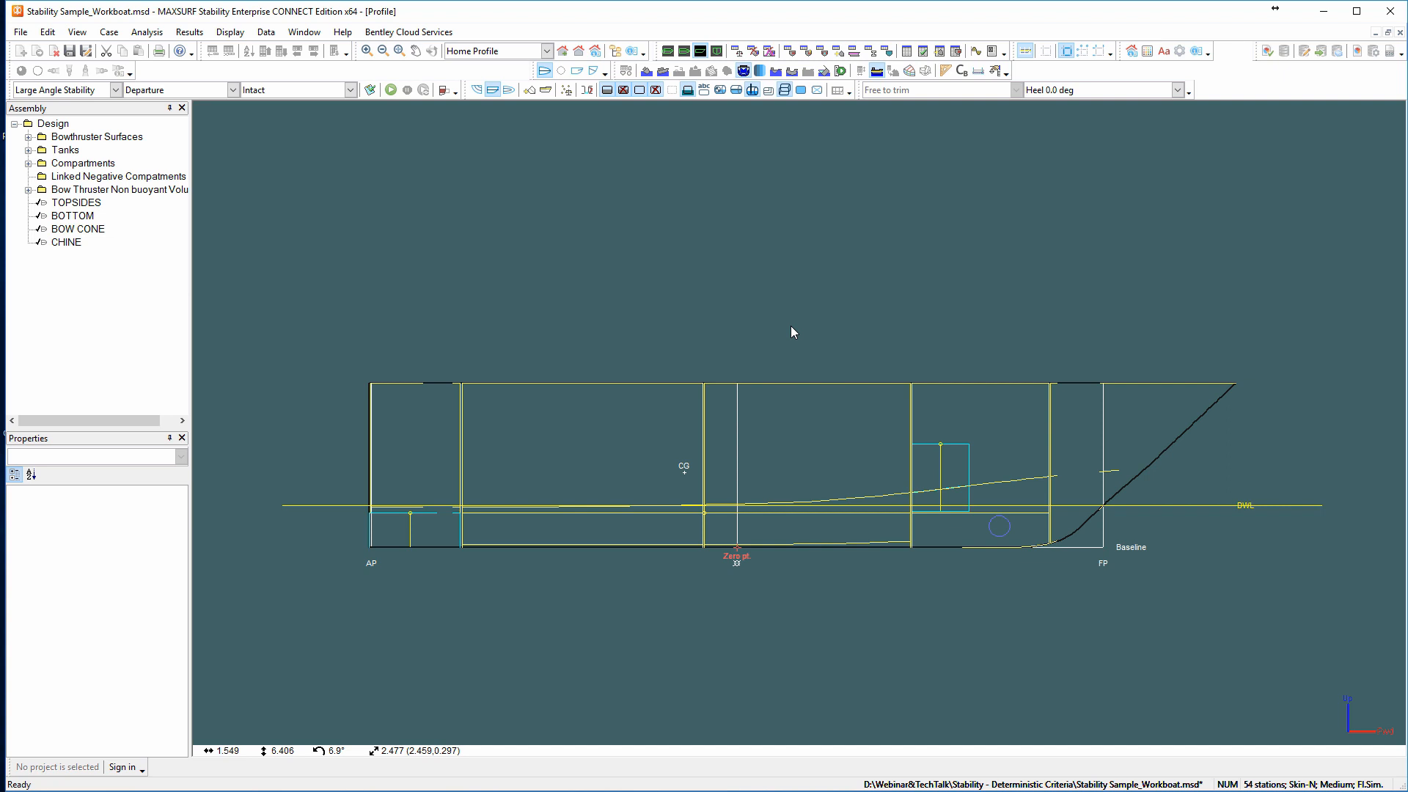
Open the windage surfaces definition and add the Underwater and Windage area groups.
left_click(302, 32)
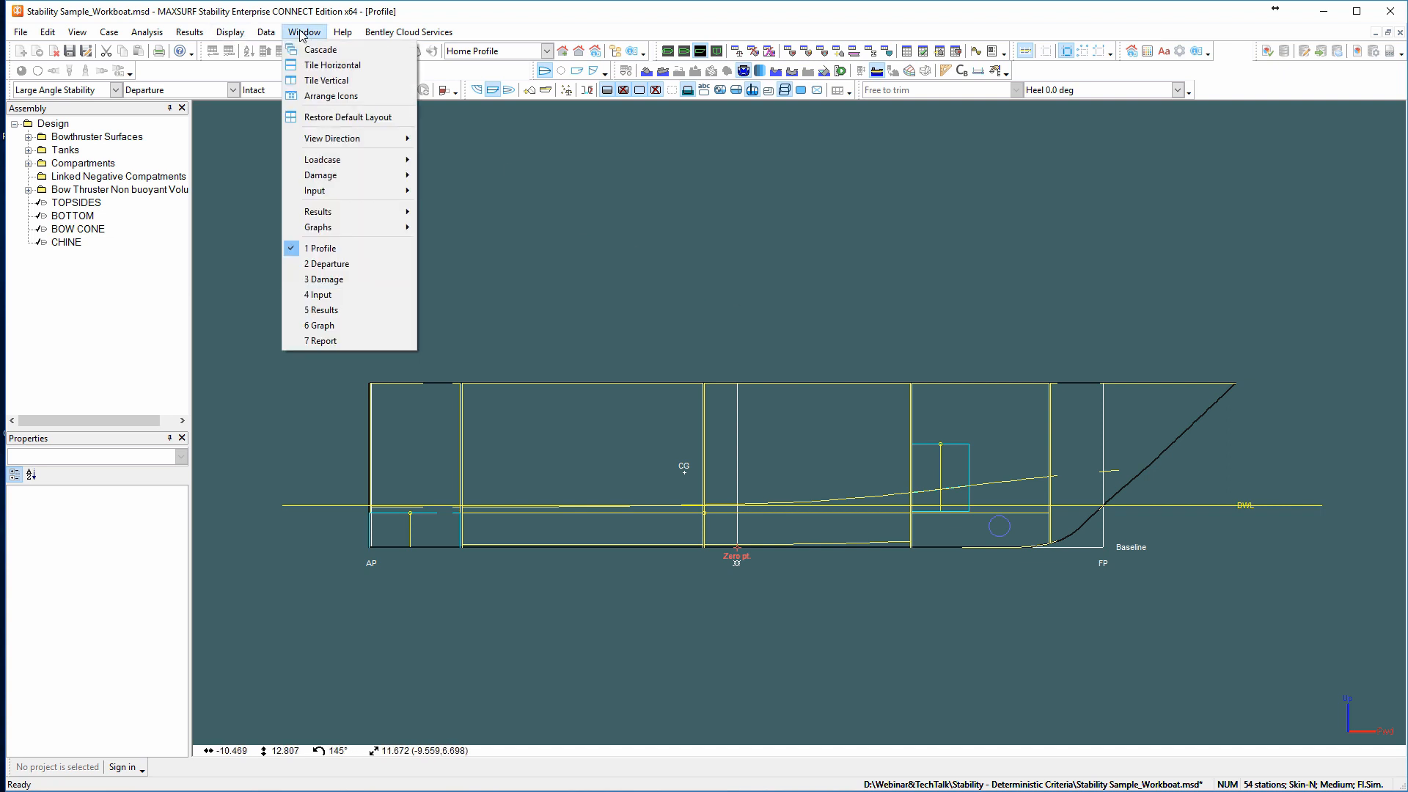
mouse_move(266, 32)
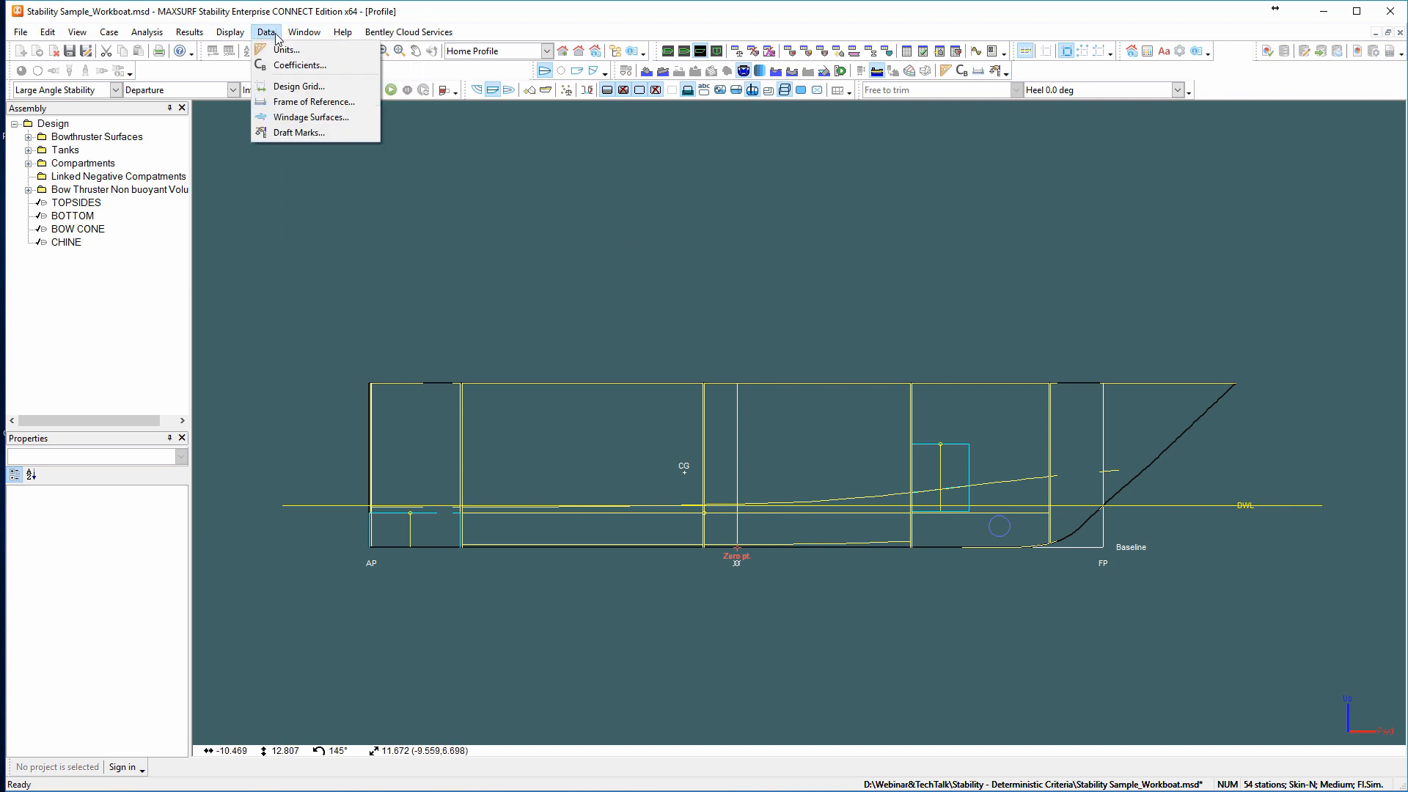
left_click(305, 117)
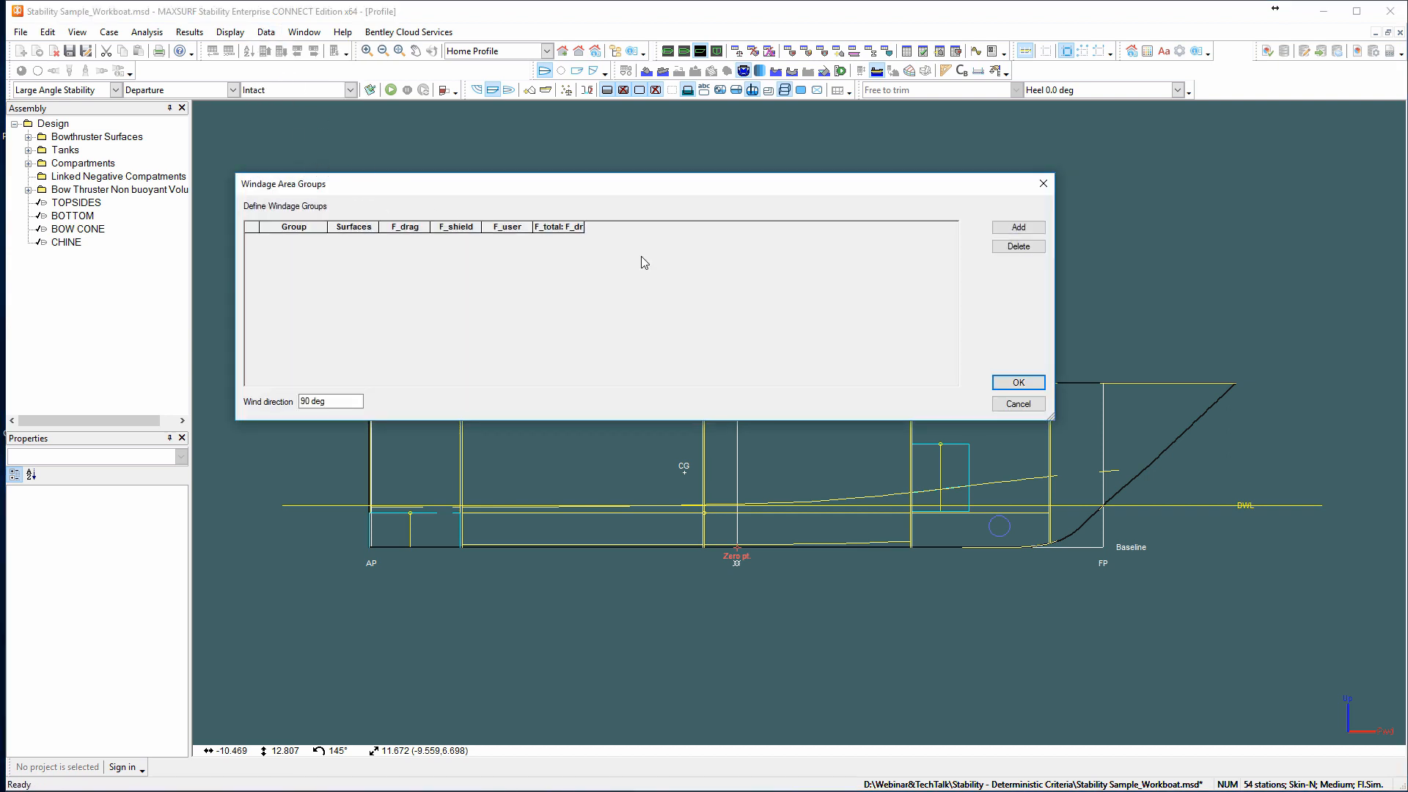
left_click(1024, 229)
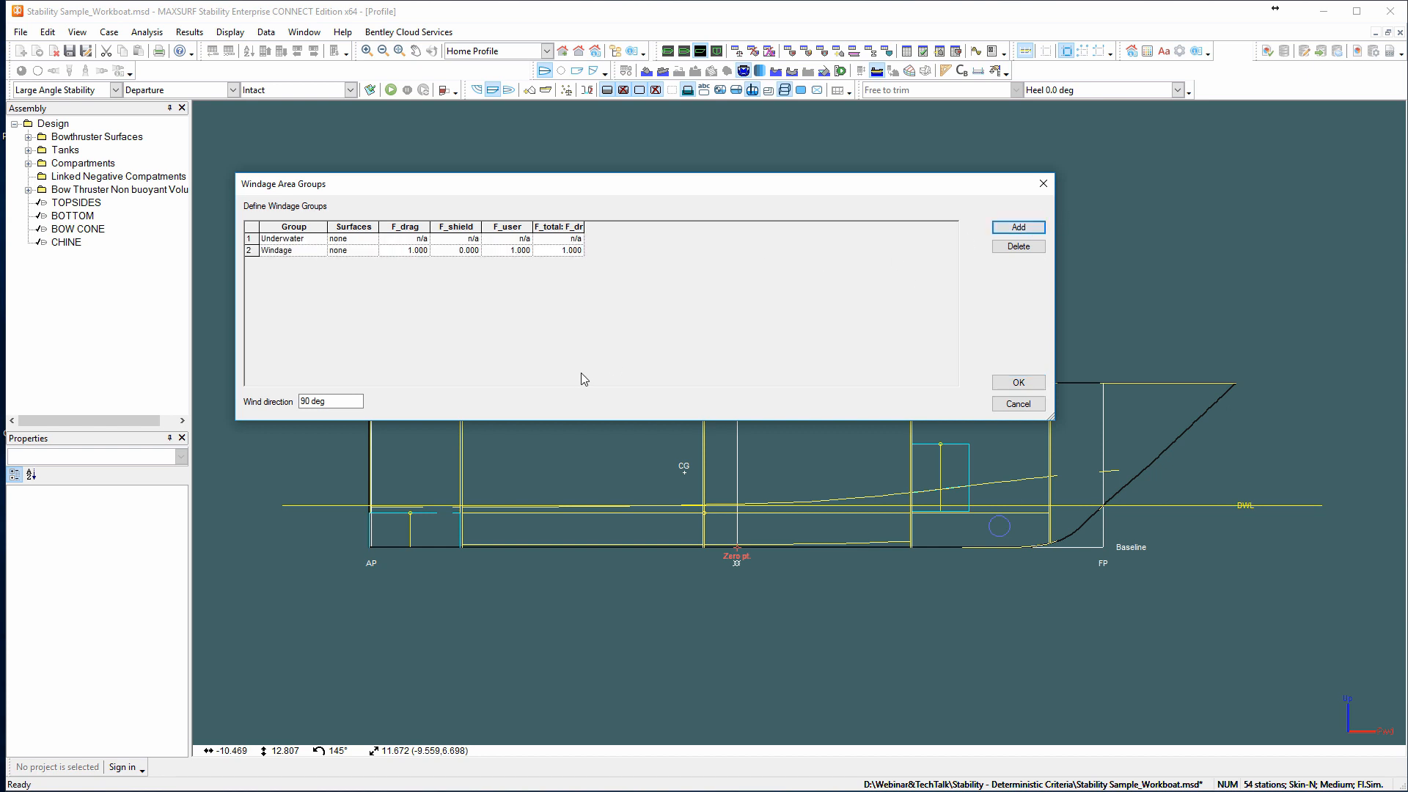
left_click(601, 359)
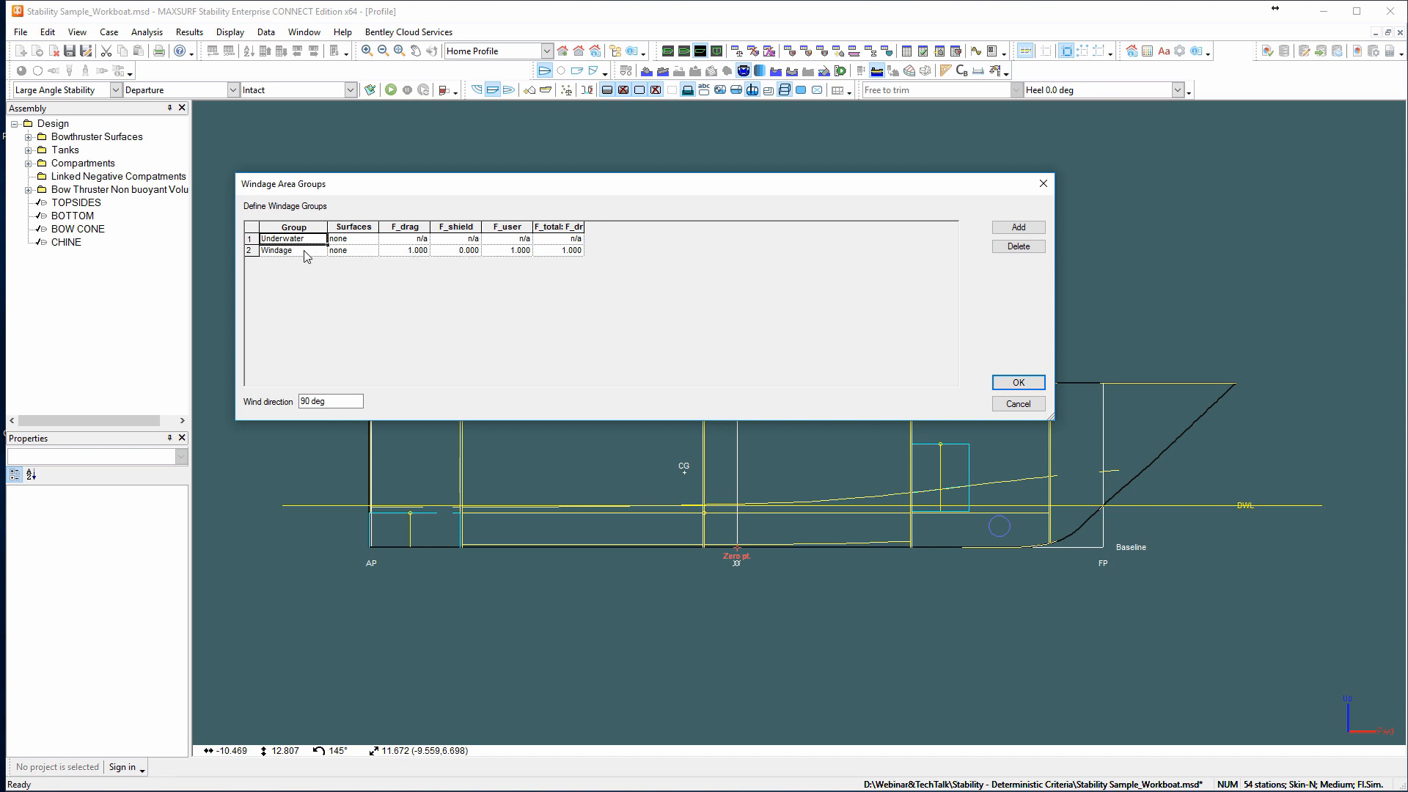
Assign the TOPSIDES, BOTTOM, BOW CONE and CHINE surfaces to the Windage group, leaving out the cylinder surfaces.
left_click(356, 252)
double_click(359, 252)
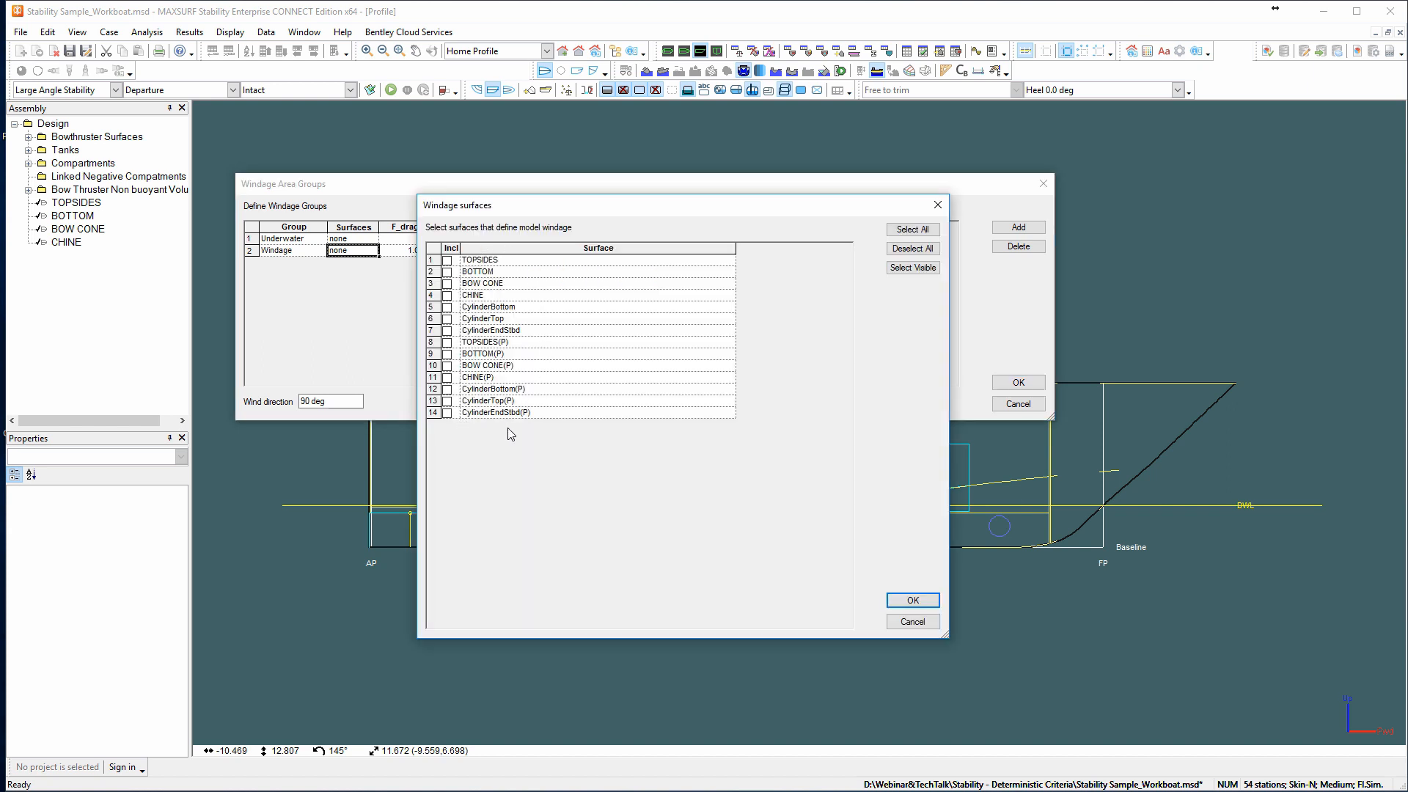
left_click(446, 331)
left_click(447, 319)
left_click(446, 307)
left_click(446, 295)
left_click(446, 284)
left_click(446, 272)
left_click(447, 260)
left_click(447, 331)
left_click(448, 319)
left_click(447, 307)
left_click(911, 601)
Assign the TOPSIDES, BOTTOM, BOW CONE, CHINE, CylinderBottom and CylinderTop surfaces to the Underwater group.
double_click(354, 240)
left_click(447, 260)
left_click(447, 272)
left_click(448, 284)
left_click(447, 295)
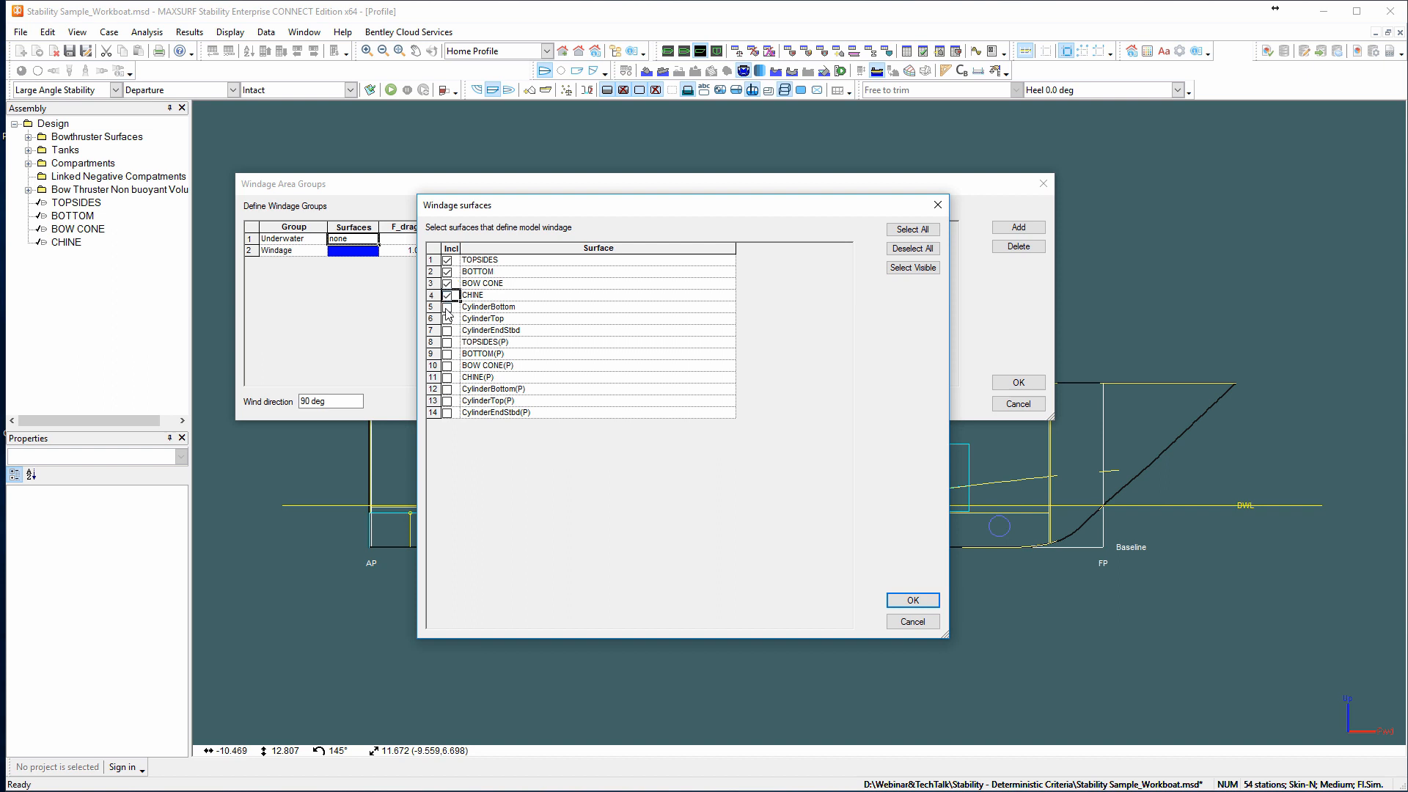
left_click(448, 307)
left_click(447, 319)
left_click(913, 601)
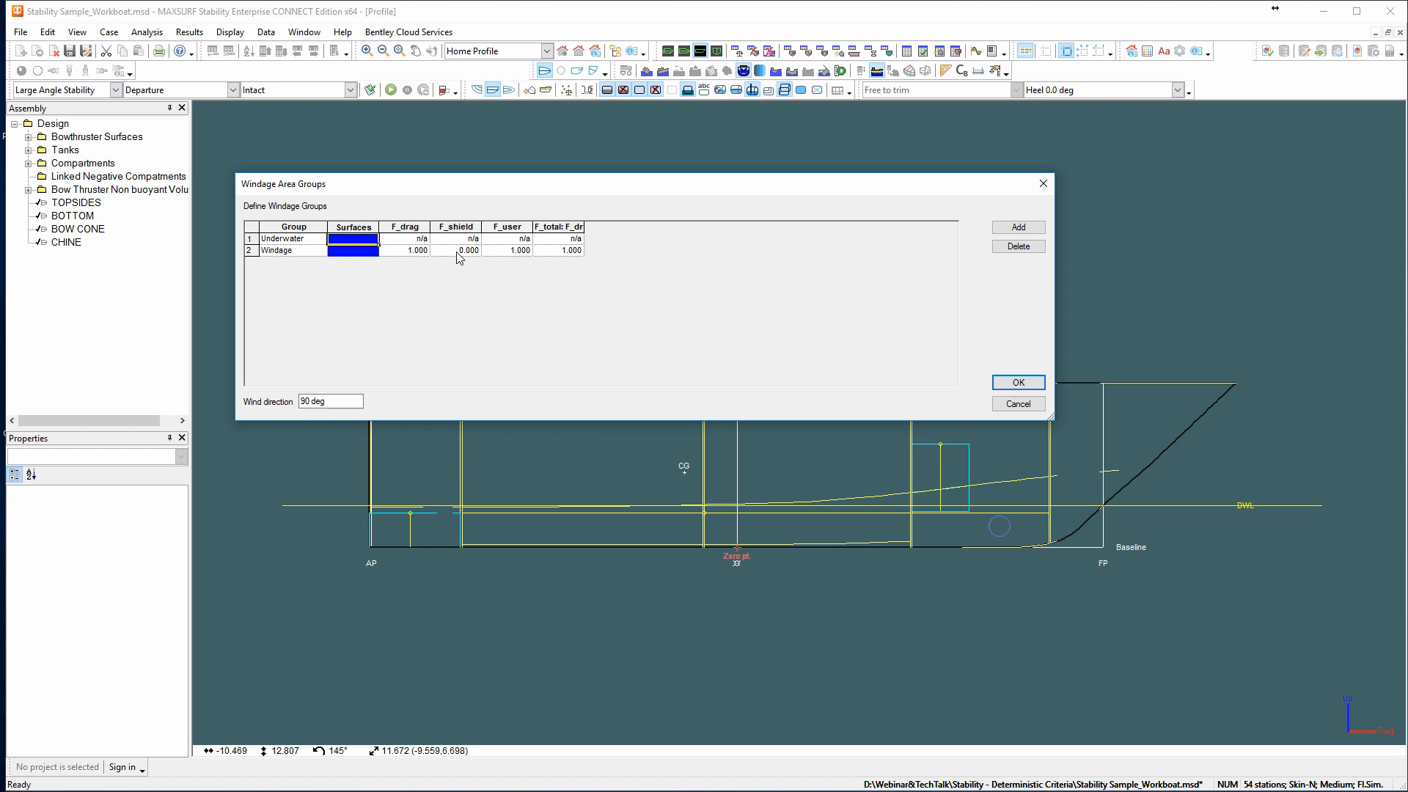
left_click(1018, 228)
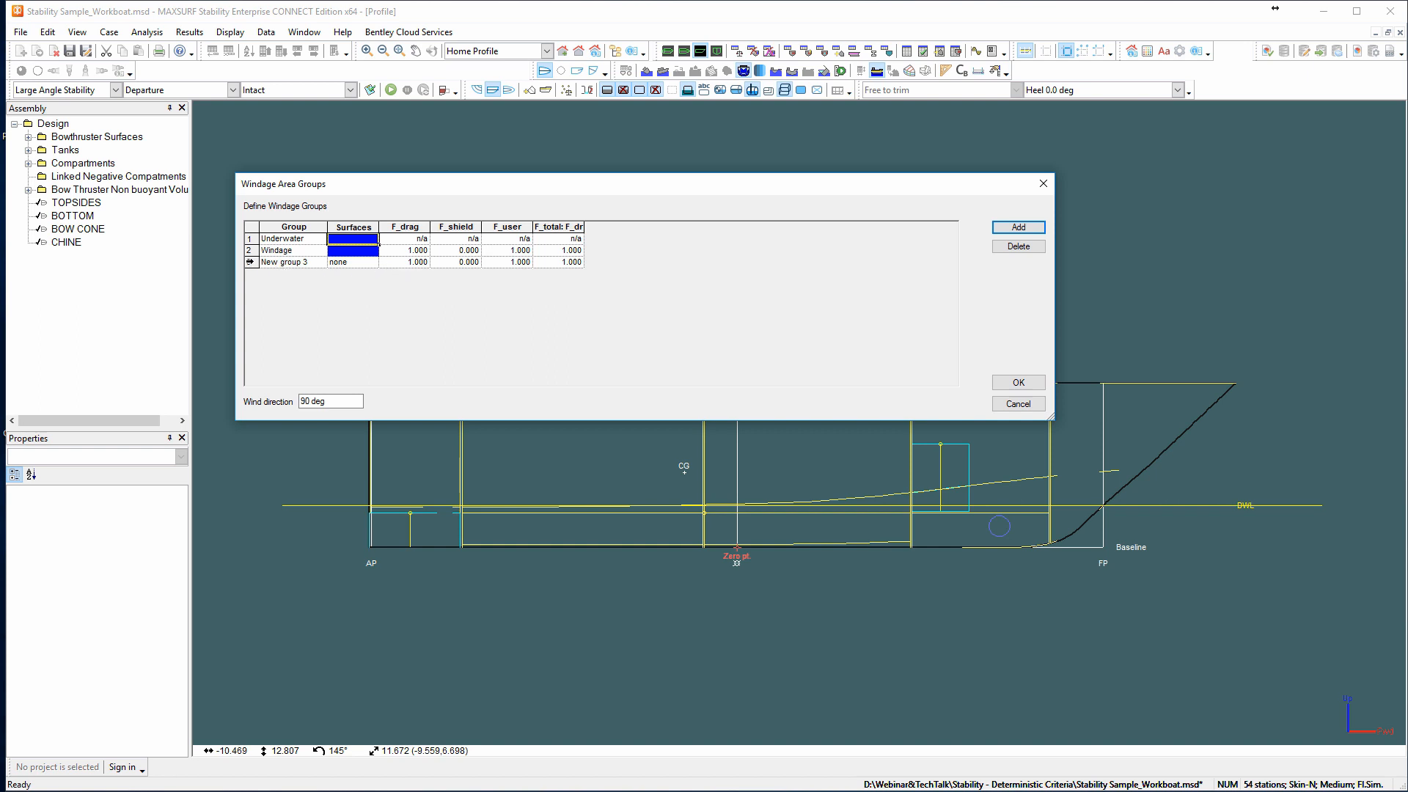
left_click(250, 262)
key("Delete")
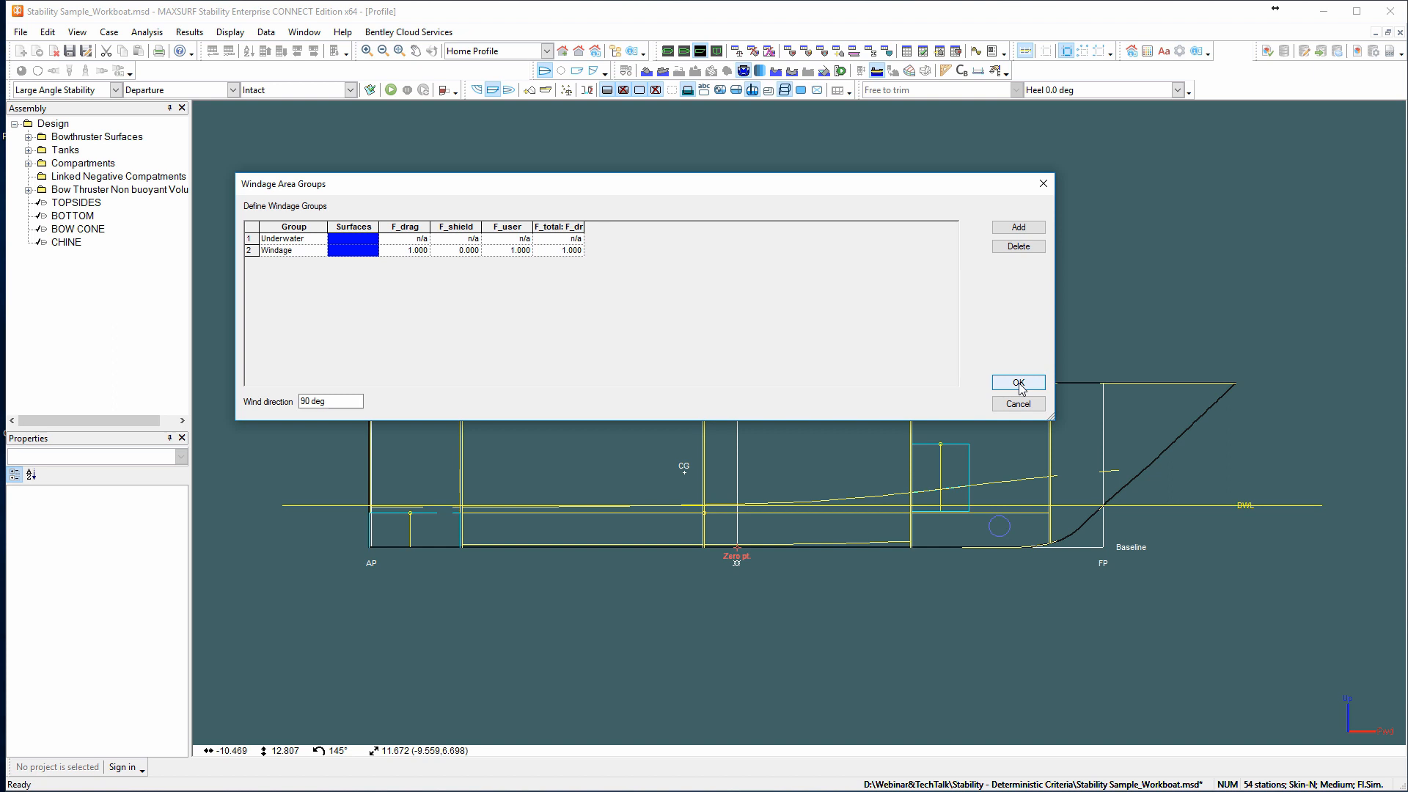
Accept the Underwater and Windage groups for the vessel's profile and look at the windage profile display option.
left_click(1018, 383)
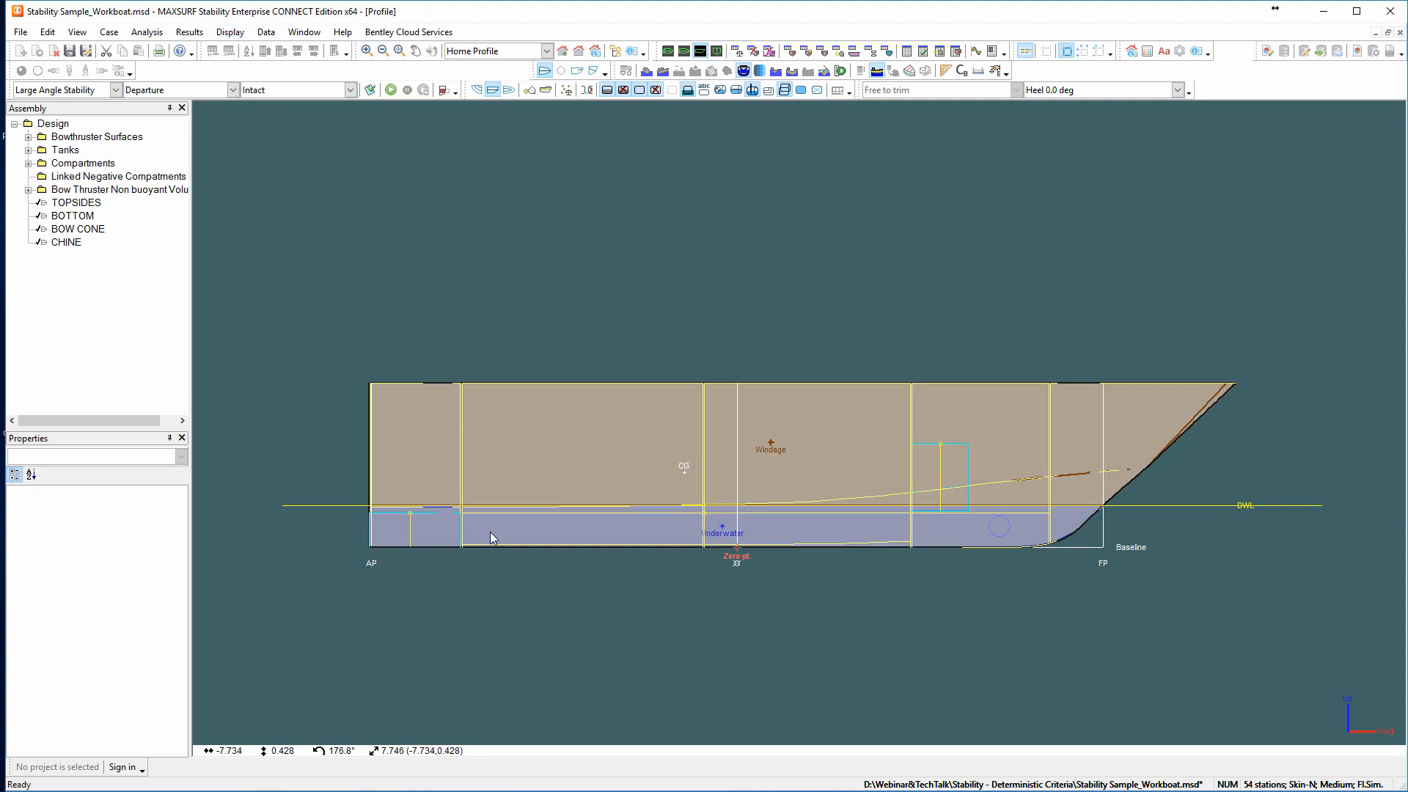
left_click(229, 32)
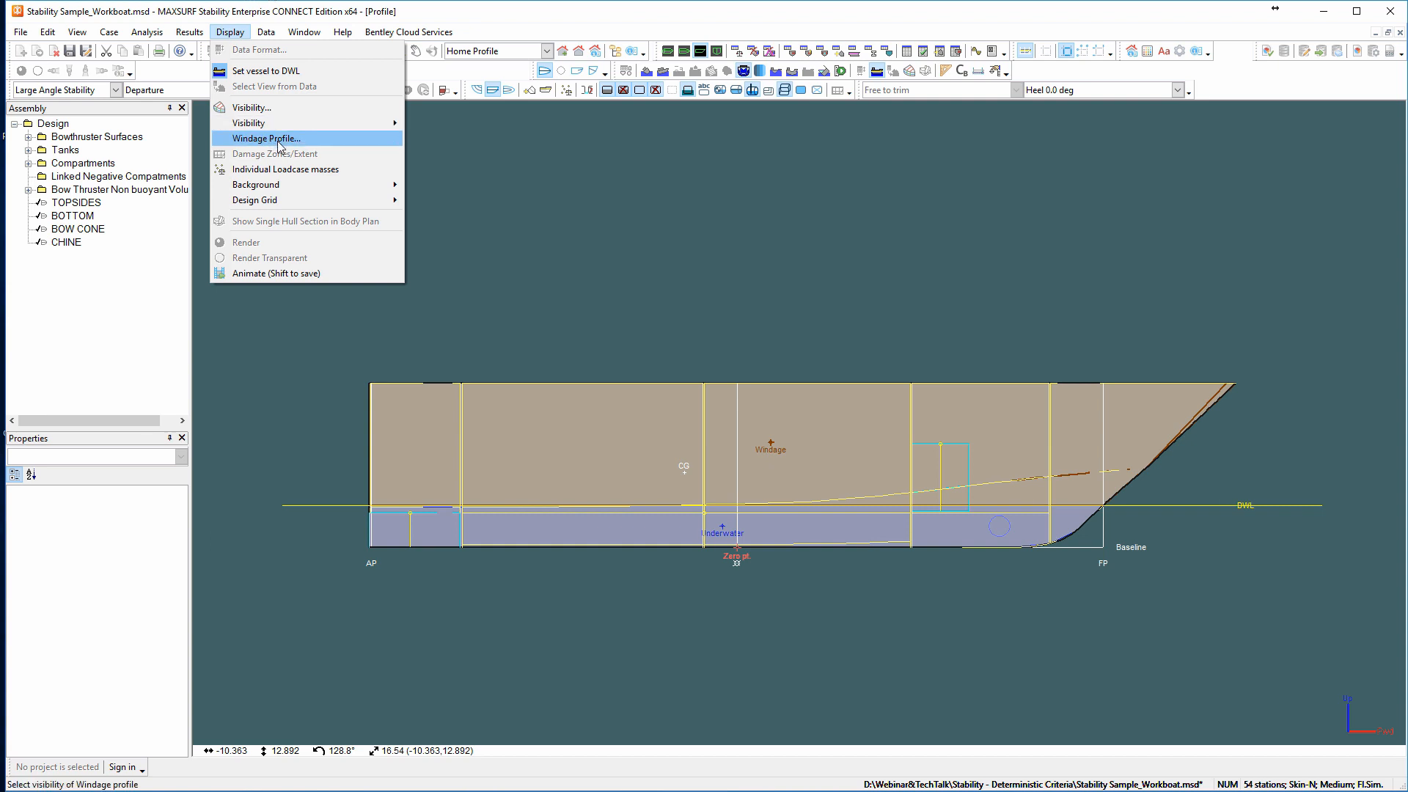
left_click(523, 154)
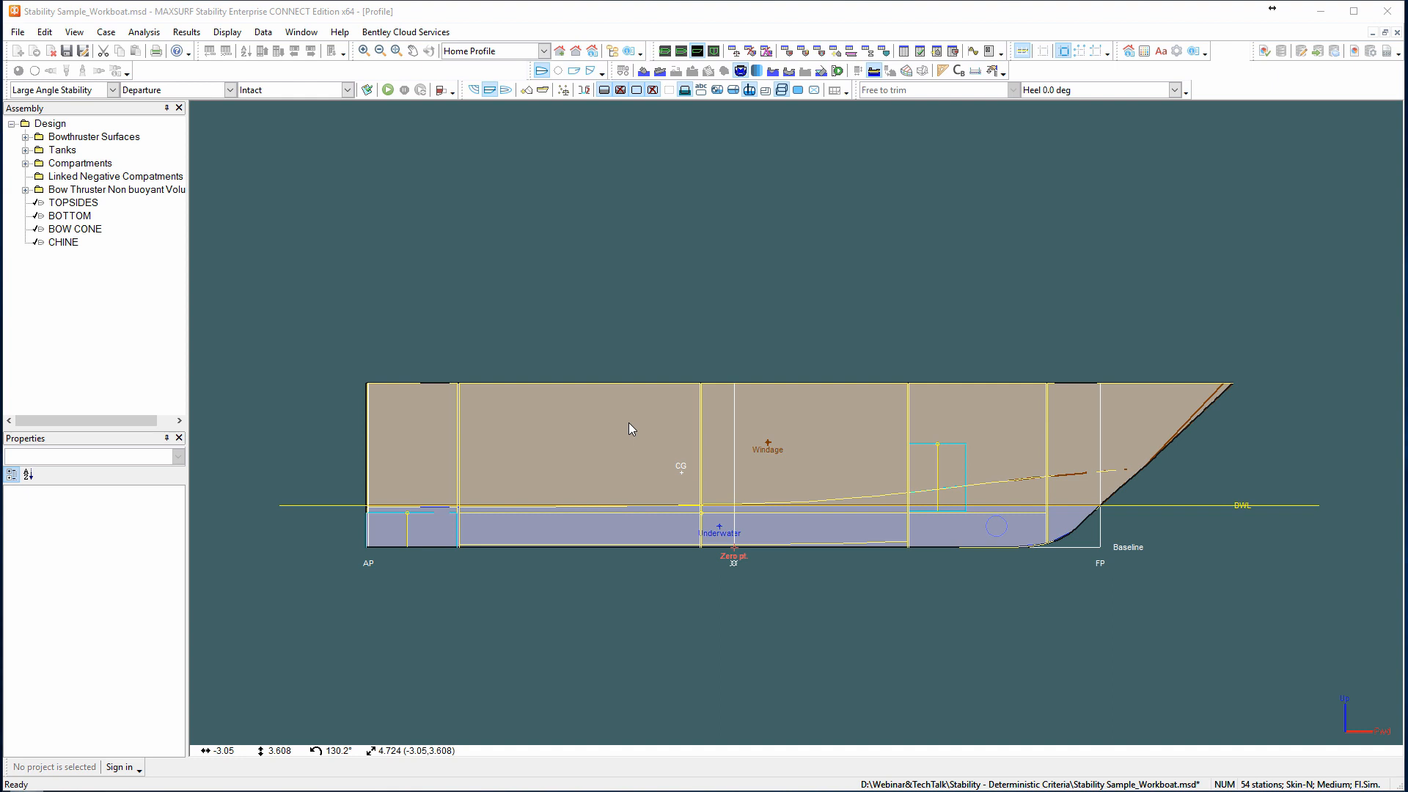
Check the inclined wind profile calculation option in the preferences and keep it enabled.
left_click(46, 33)
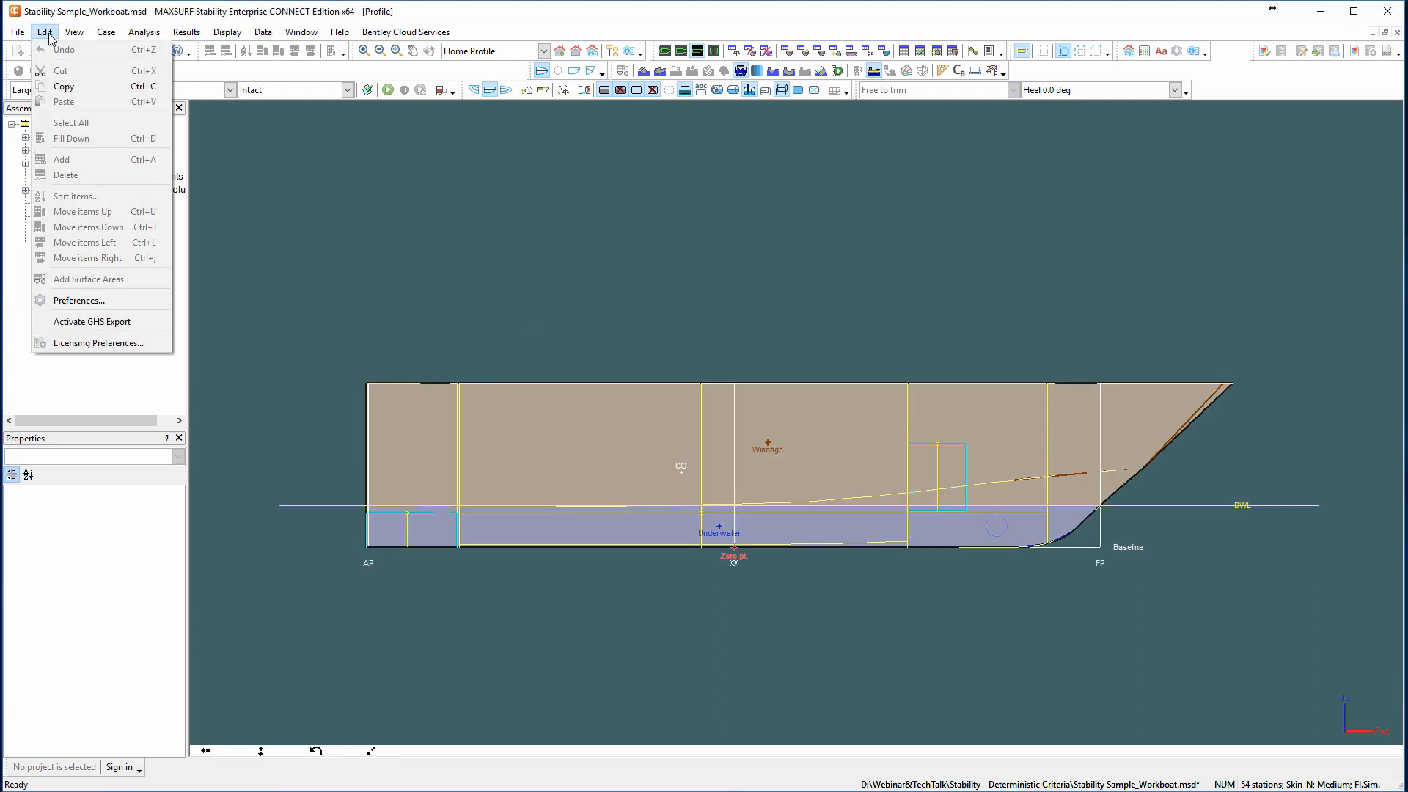
left_click(99, 302)
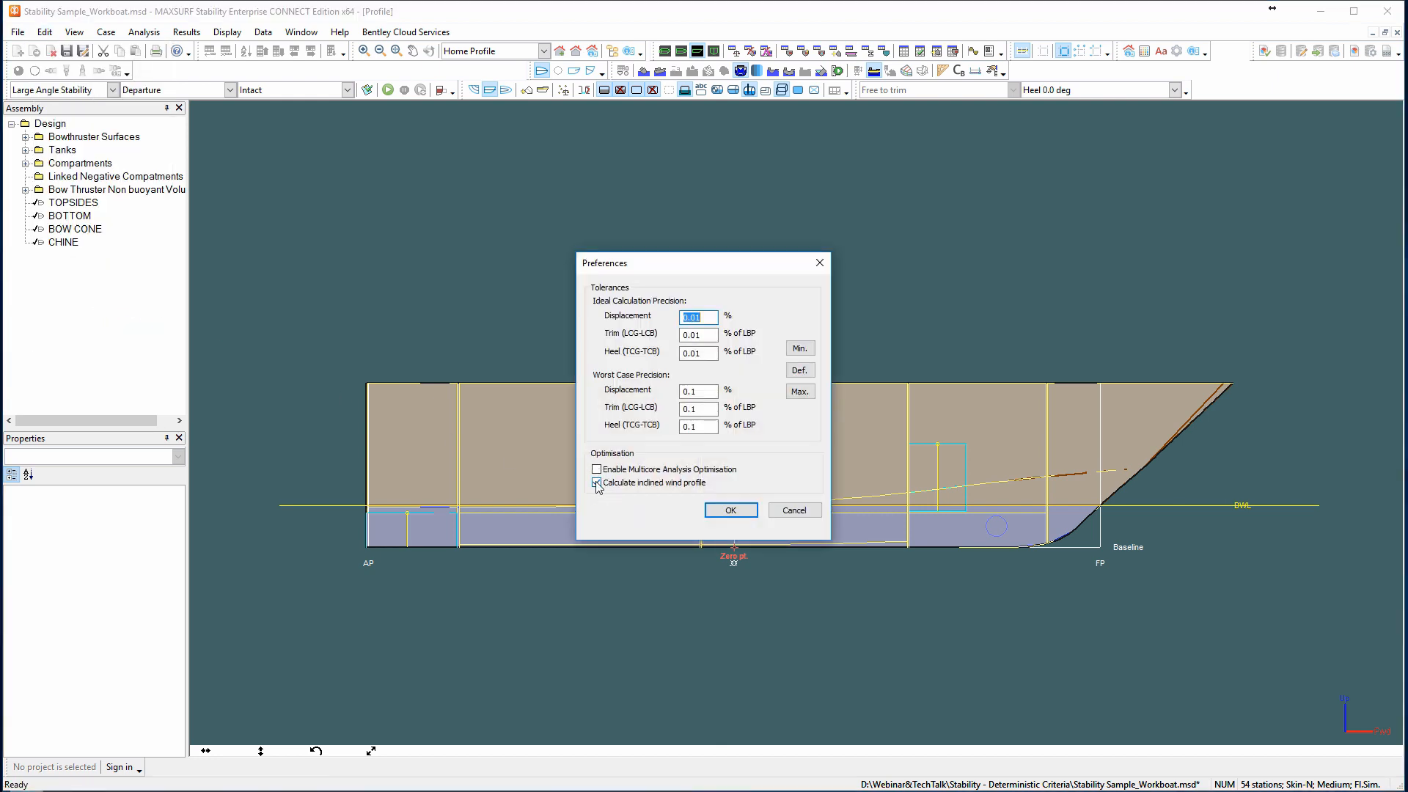
left_click(597, 483)
left_click(596, 483)
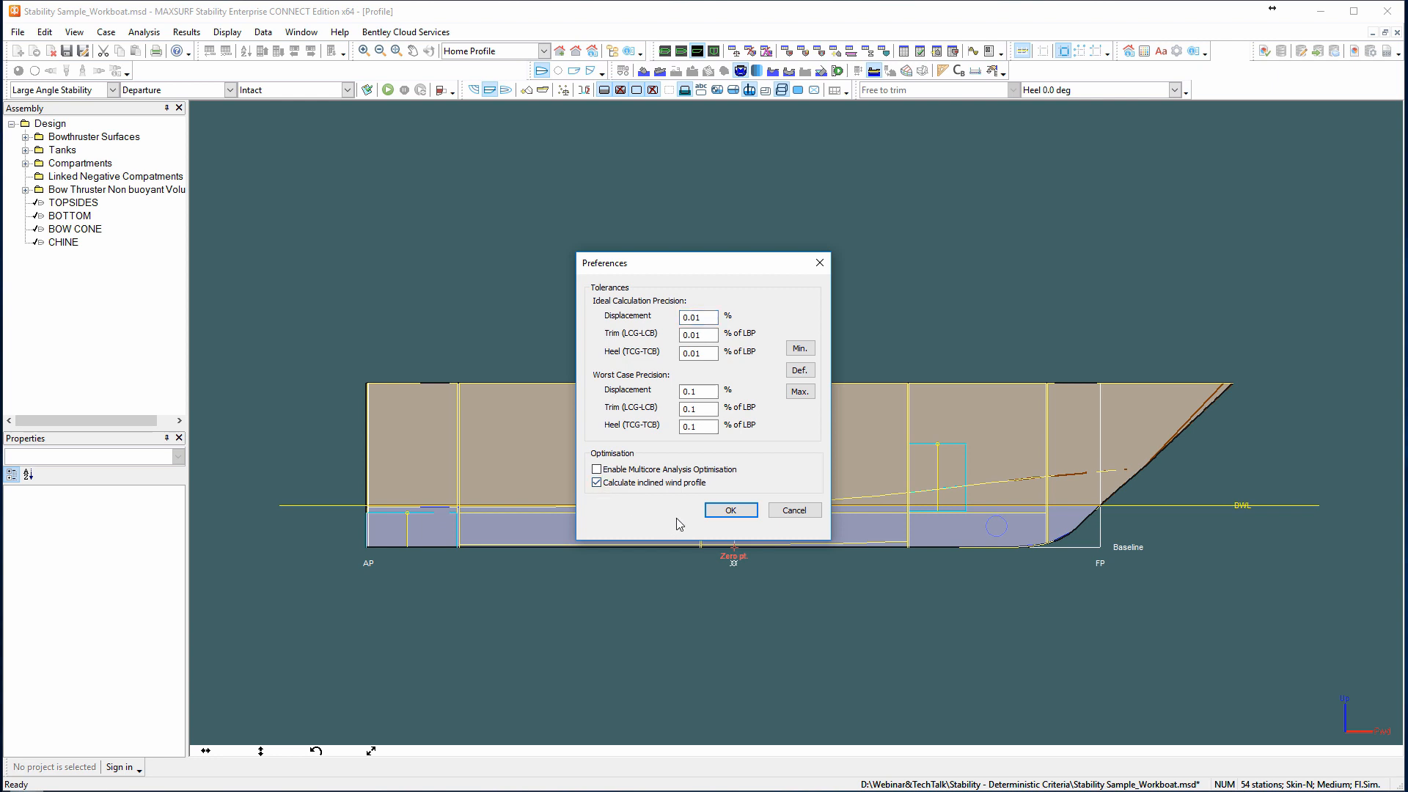
left_click(731, 511)
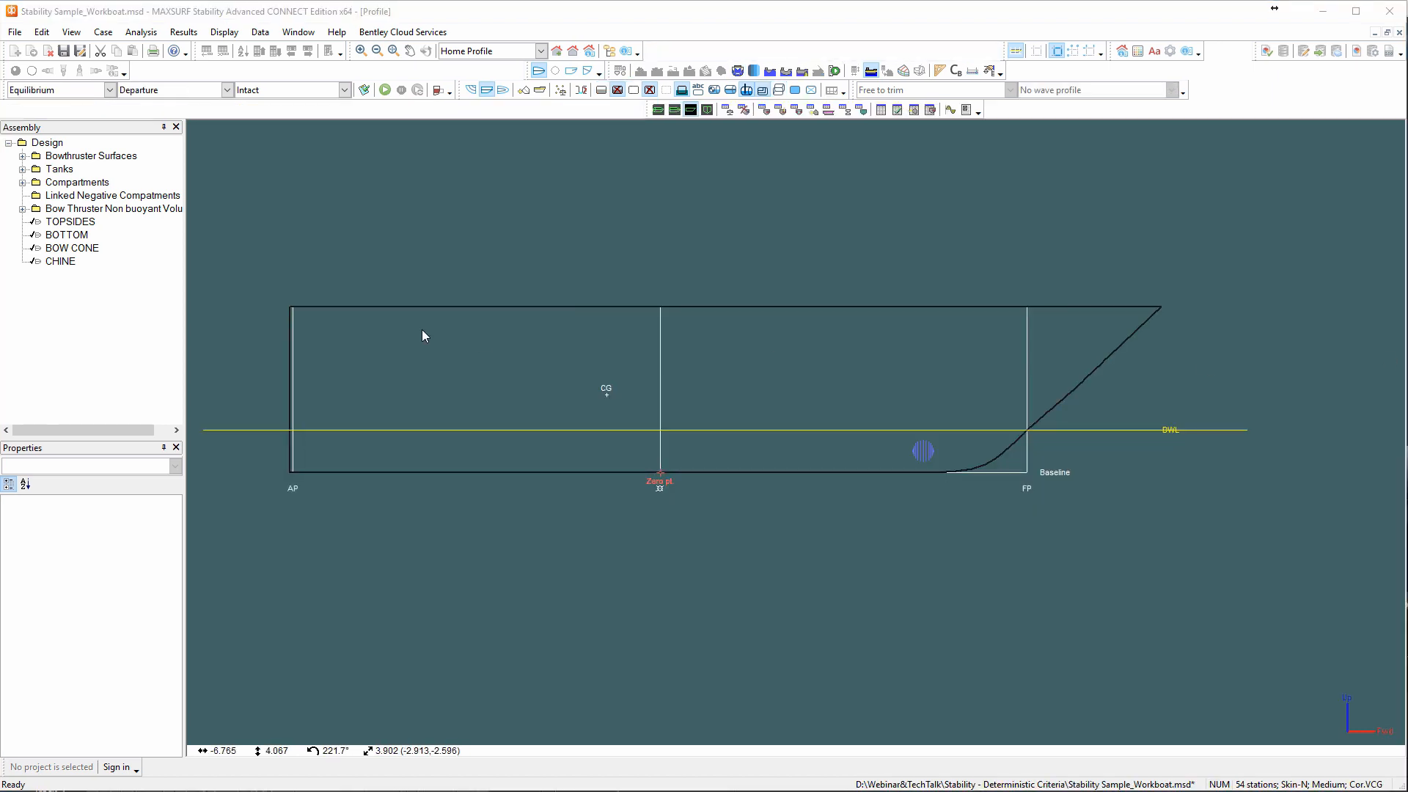
Examine the intermediate-stage criteria under HSC 2000 Annex 8 Monohull Damage, then close the criteria list without recalculating.
left_click(365, 90)
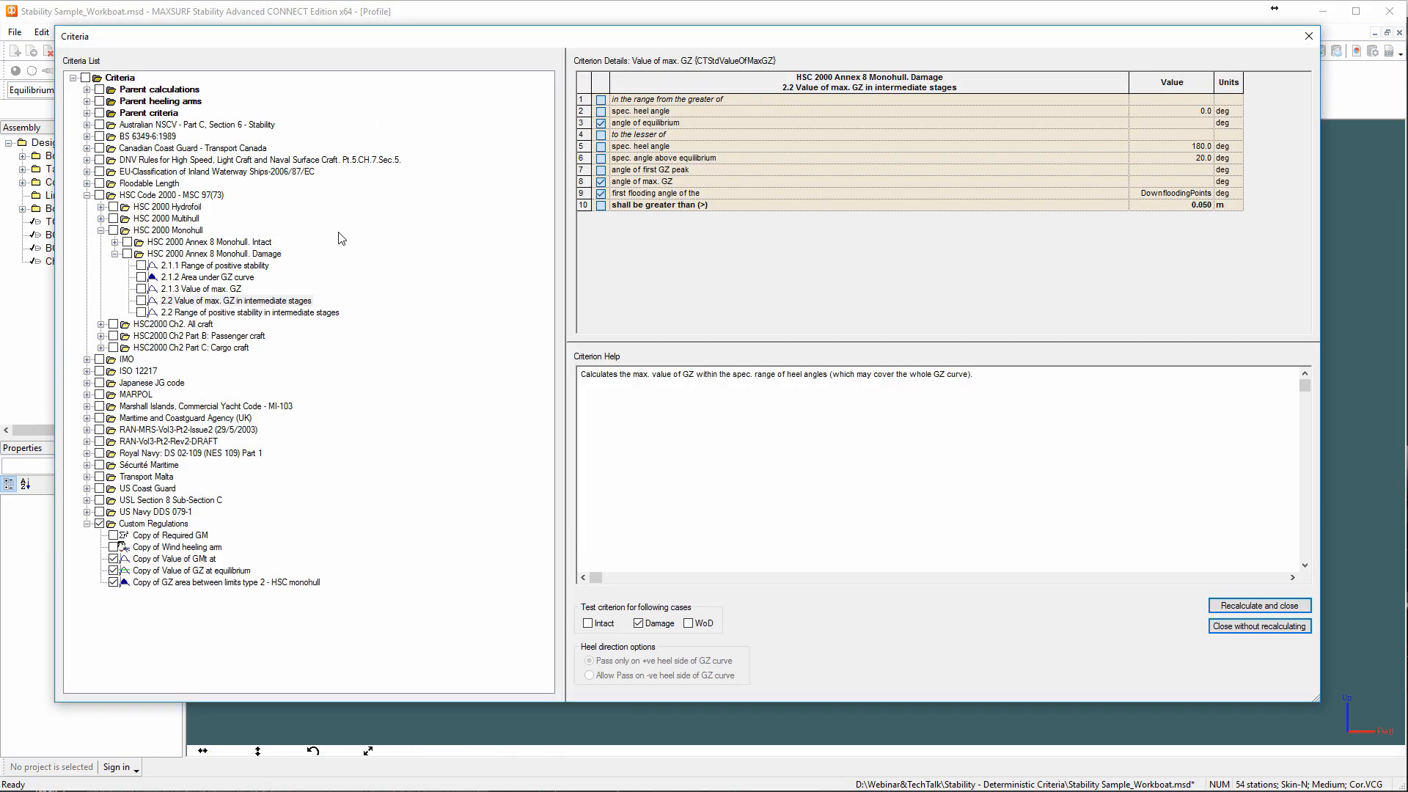
left_click(114, 253)
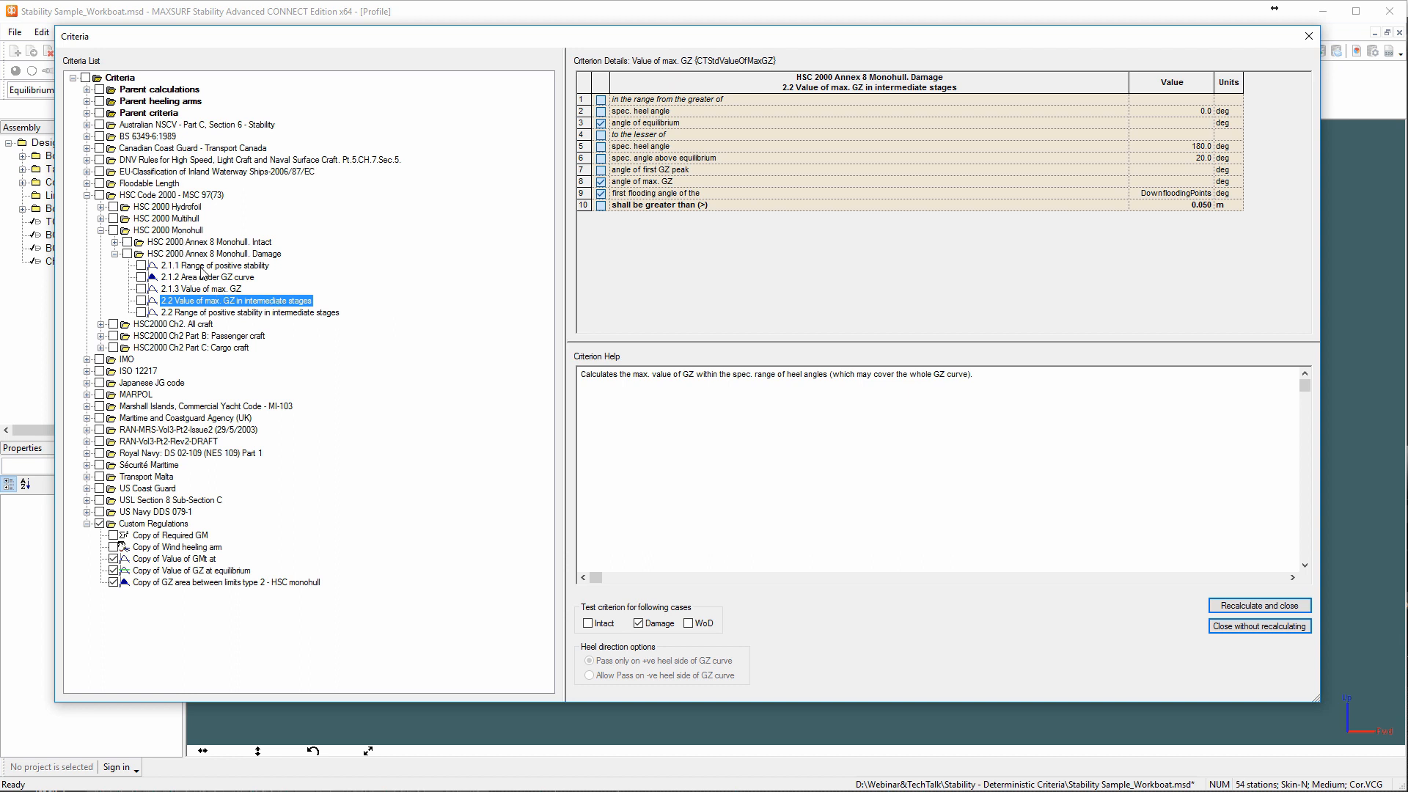
left_click(253, 312)
left_click(251, 302)
key("alt+Tab")
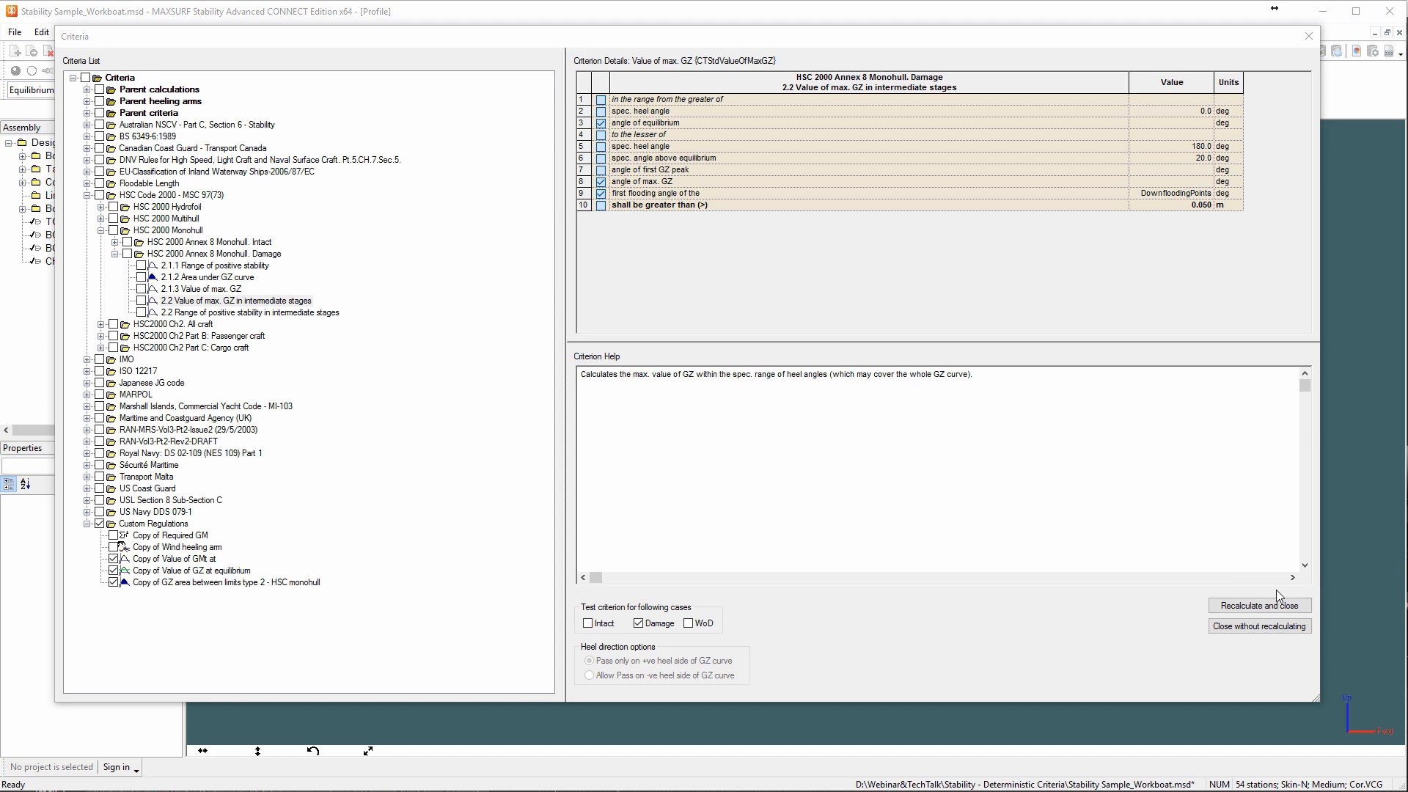
left_click(1252, 629)
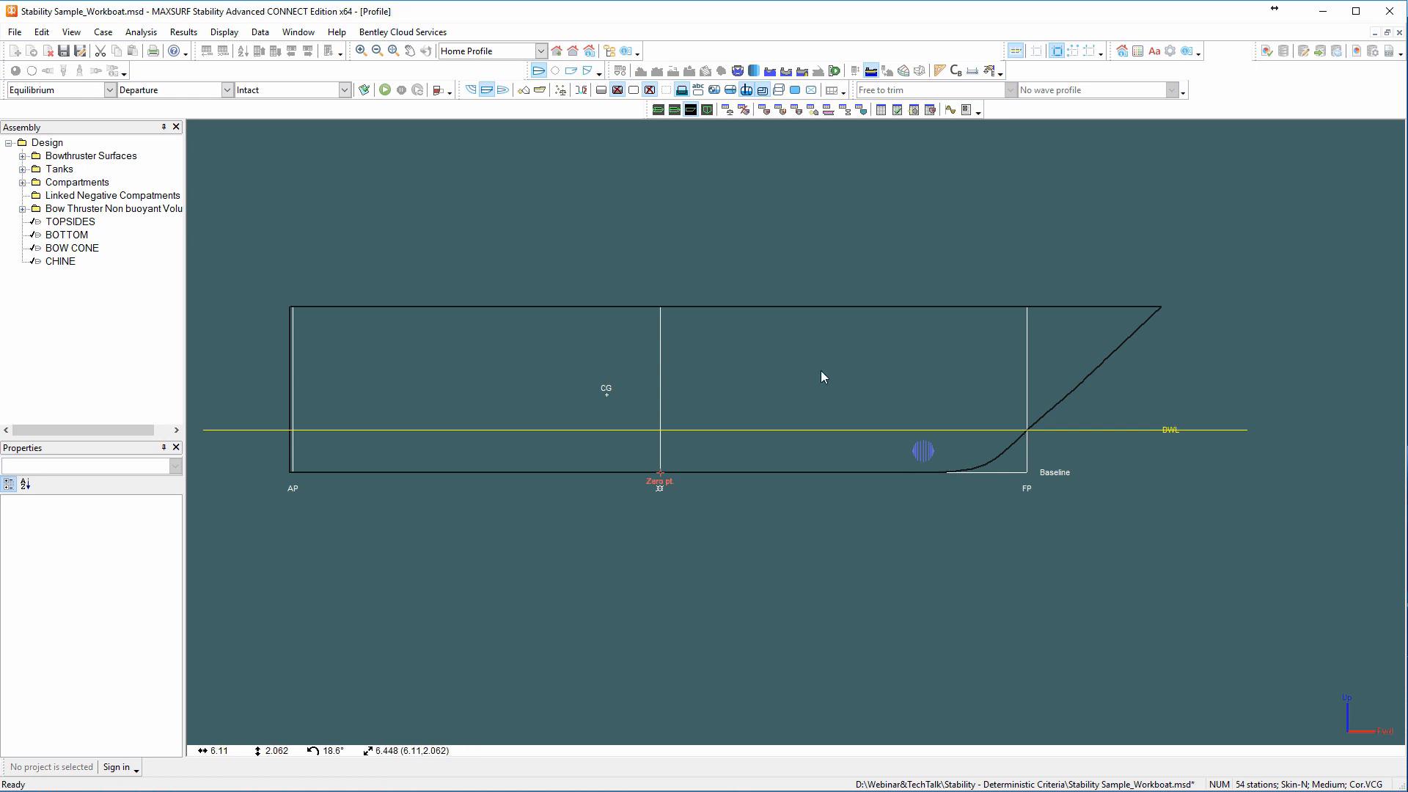
Make SB Fwd the active damage case and set the fluid analysis to simulate fluid movement in tanks.
left_click(344, 89)
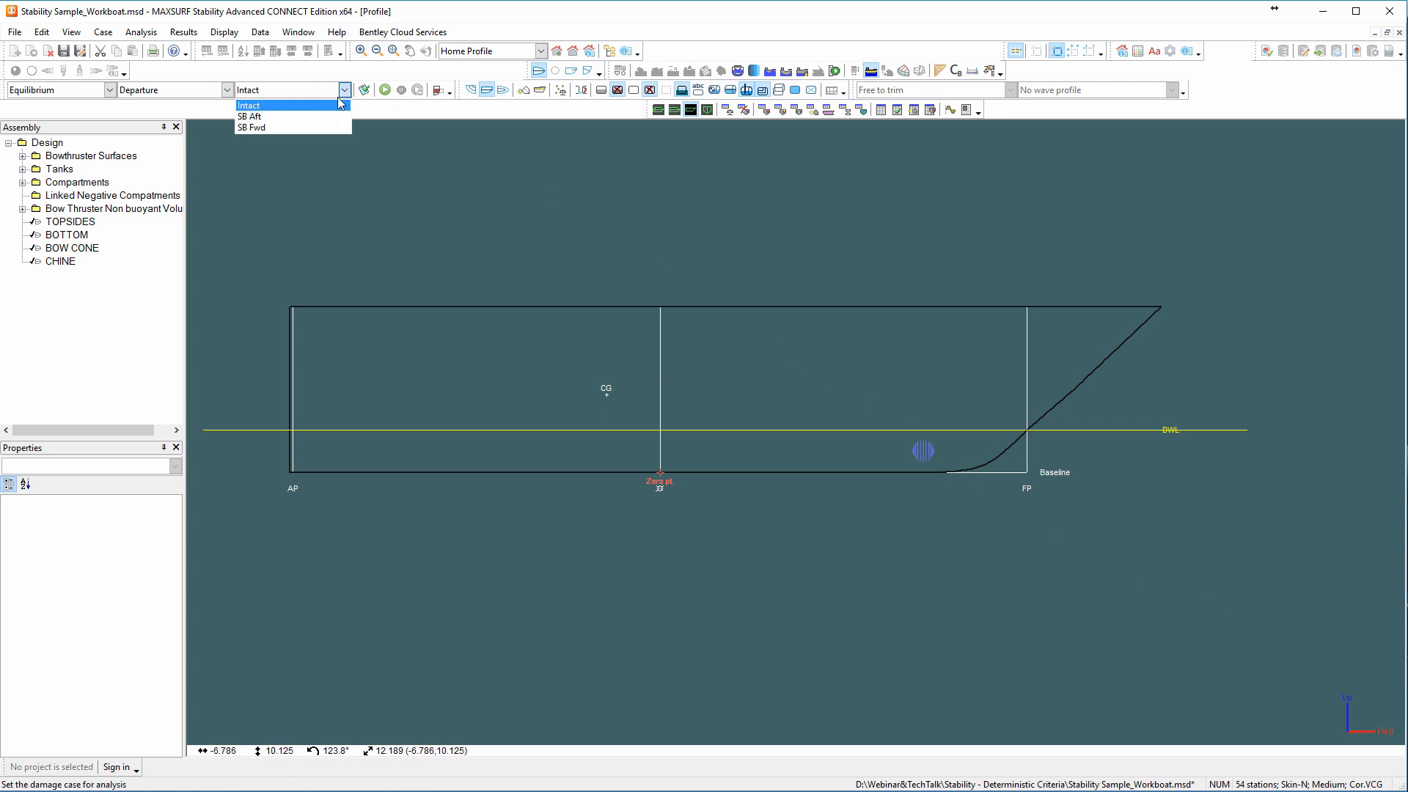
left_click(306, 126)
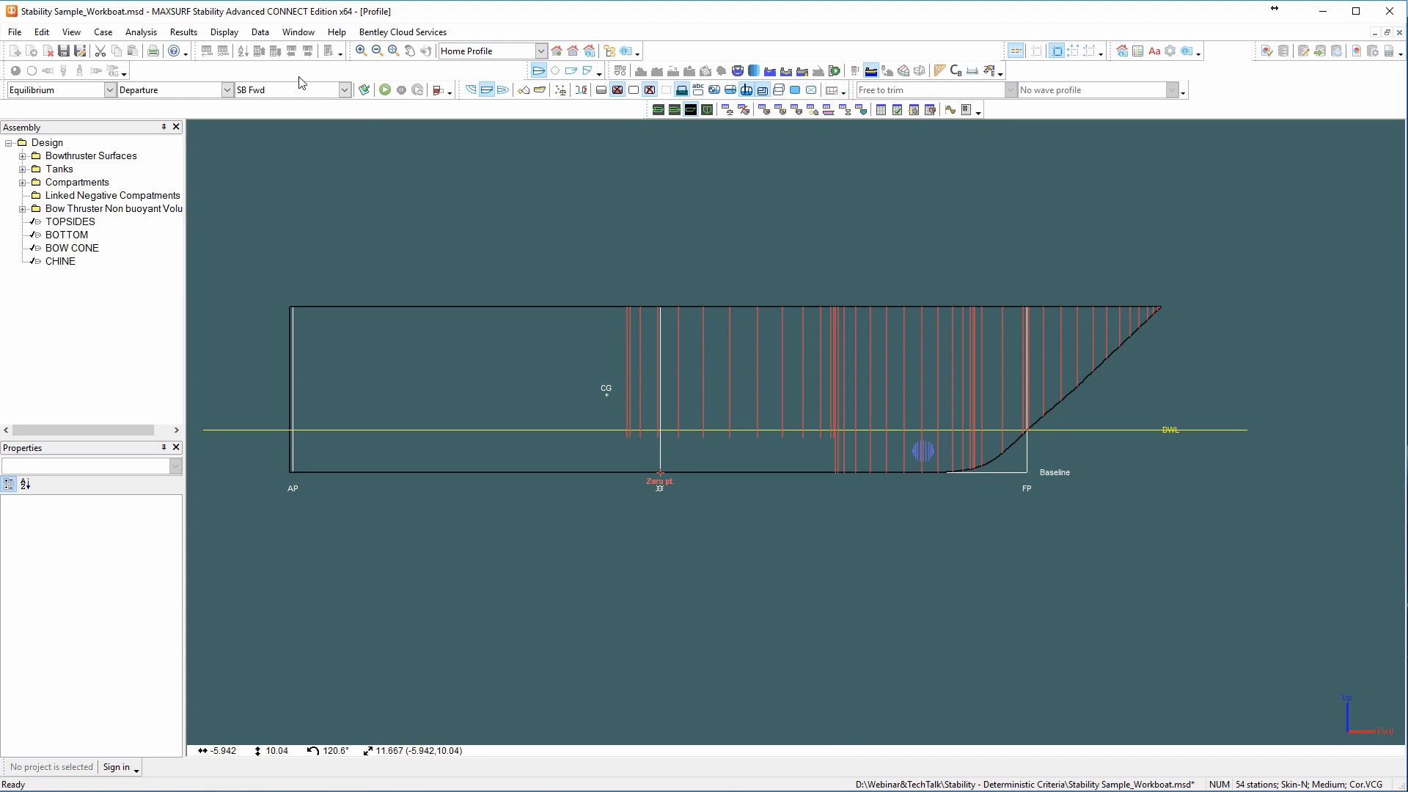
left_click(146, 33)
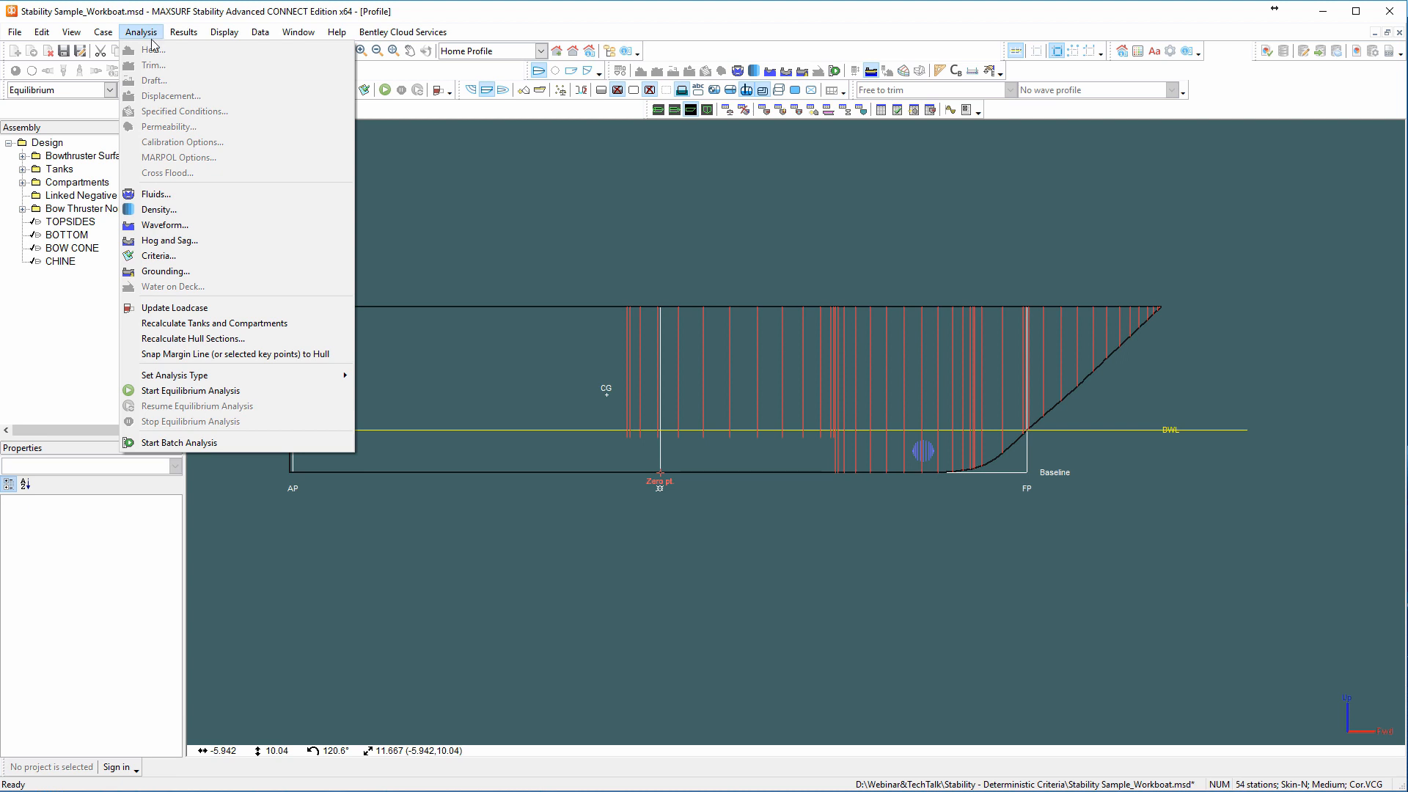
left_click(162, 194)
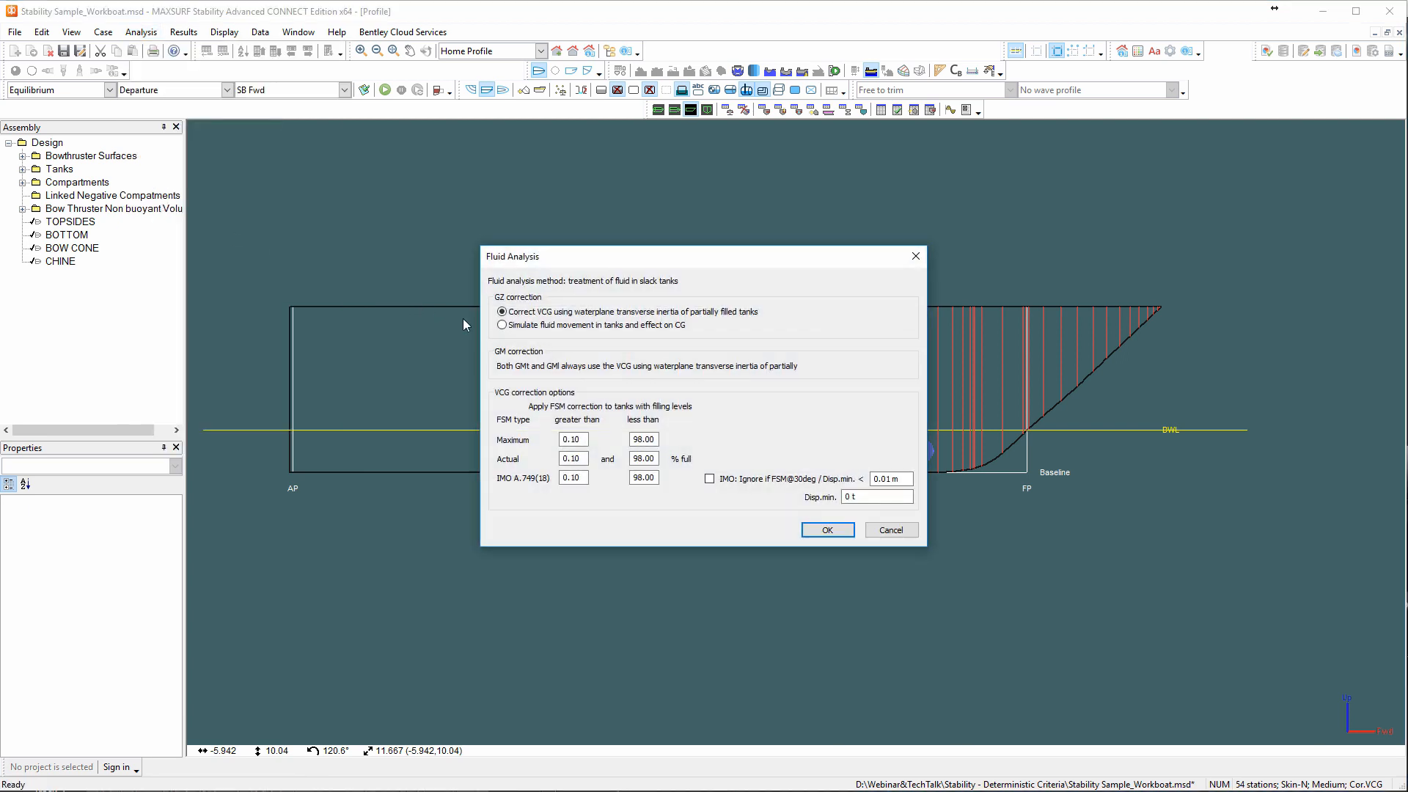
left_click(502, 326)
left_click(831, 529)
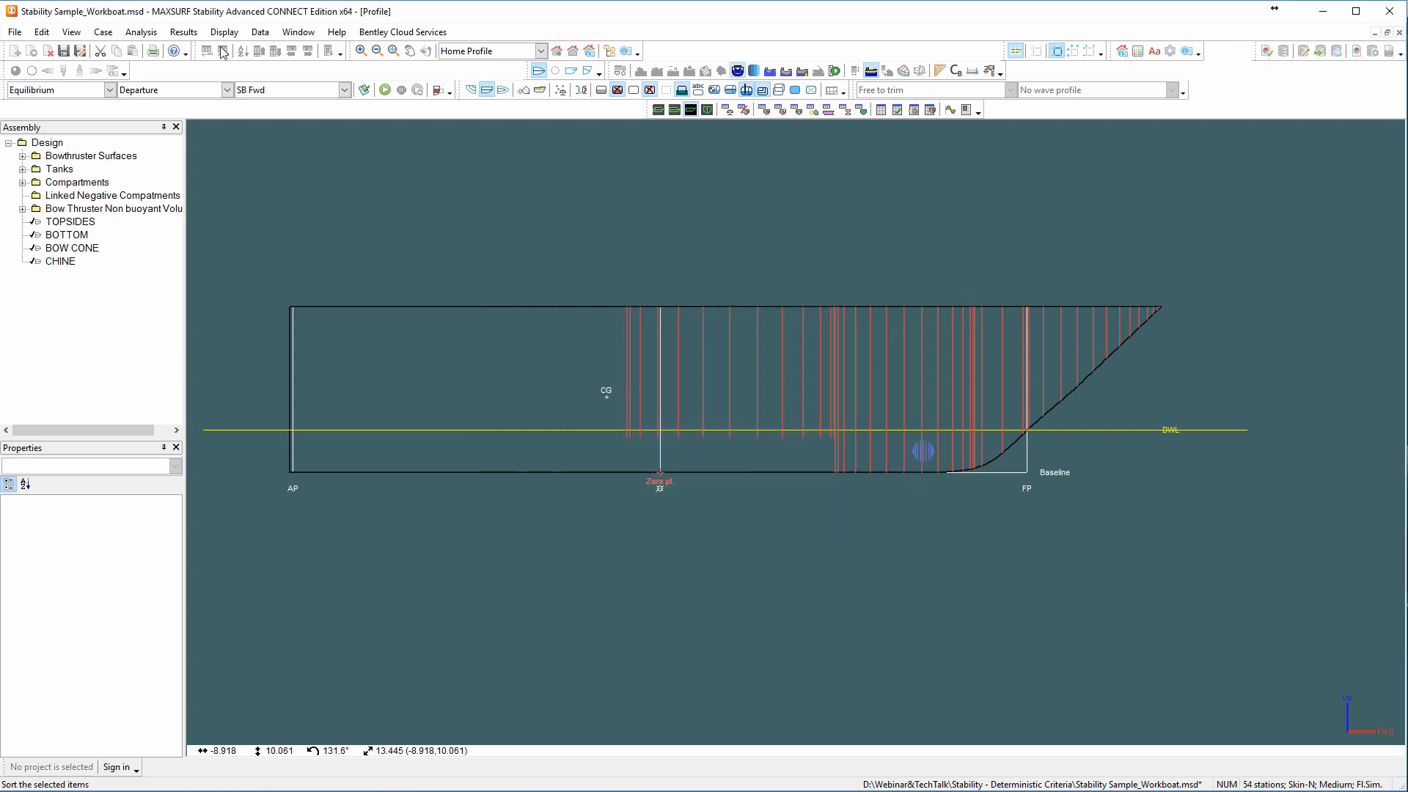
Enable partial flooding of damaged rooms and display the damage cases table.
left_click(103, 33)
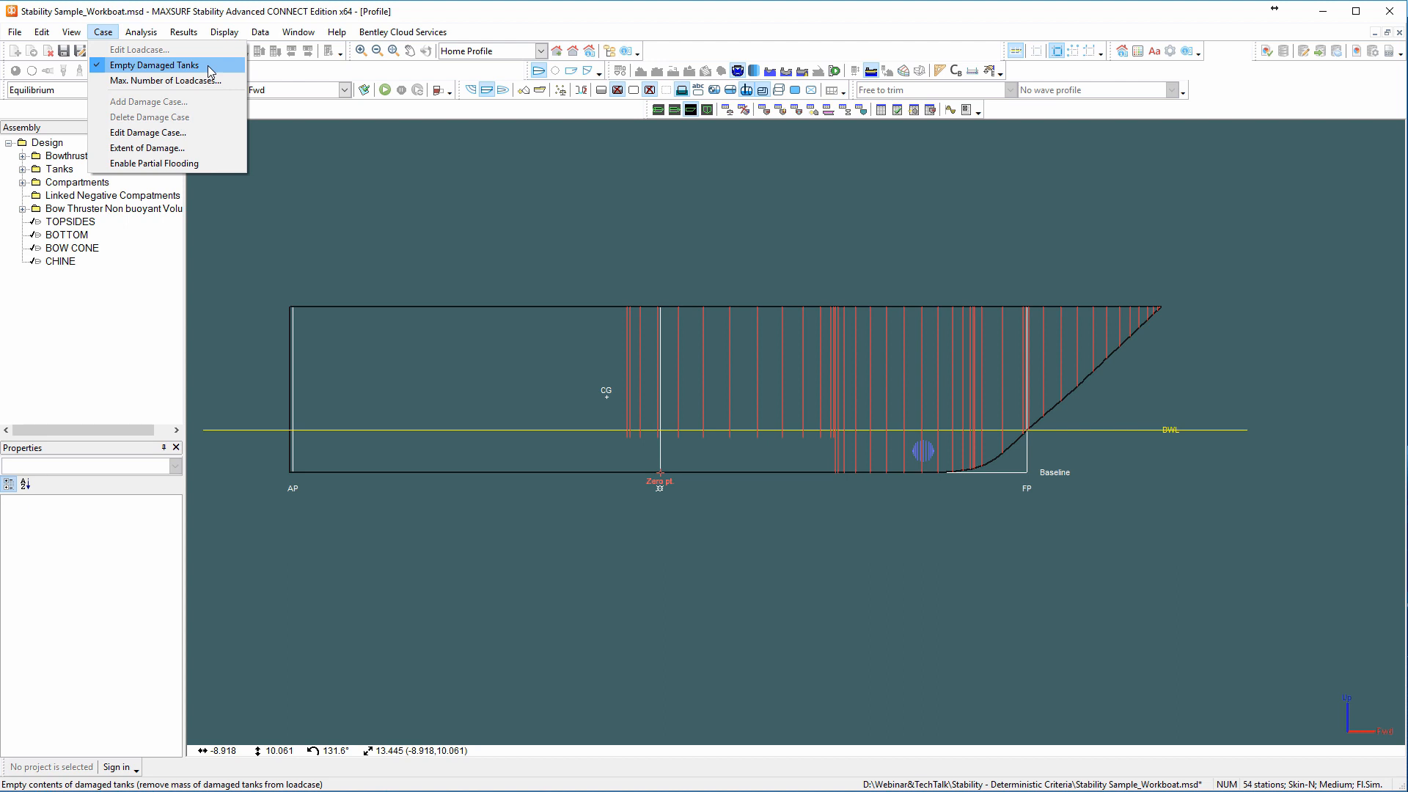
left_click(174, 167)
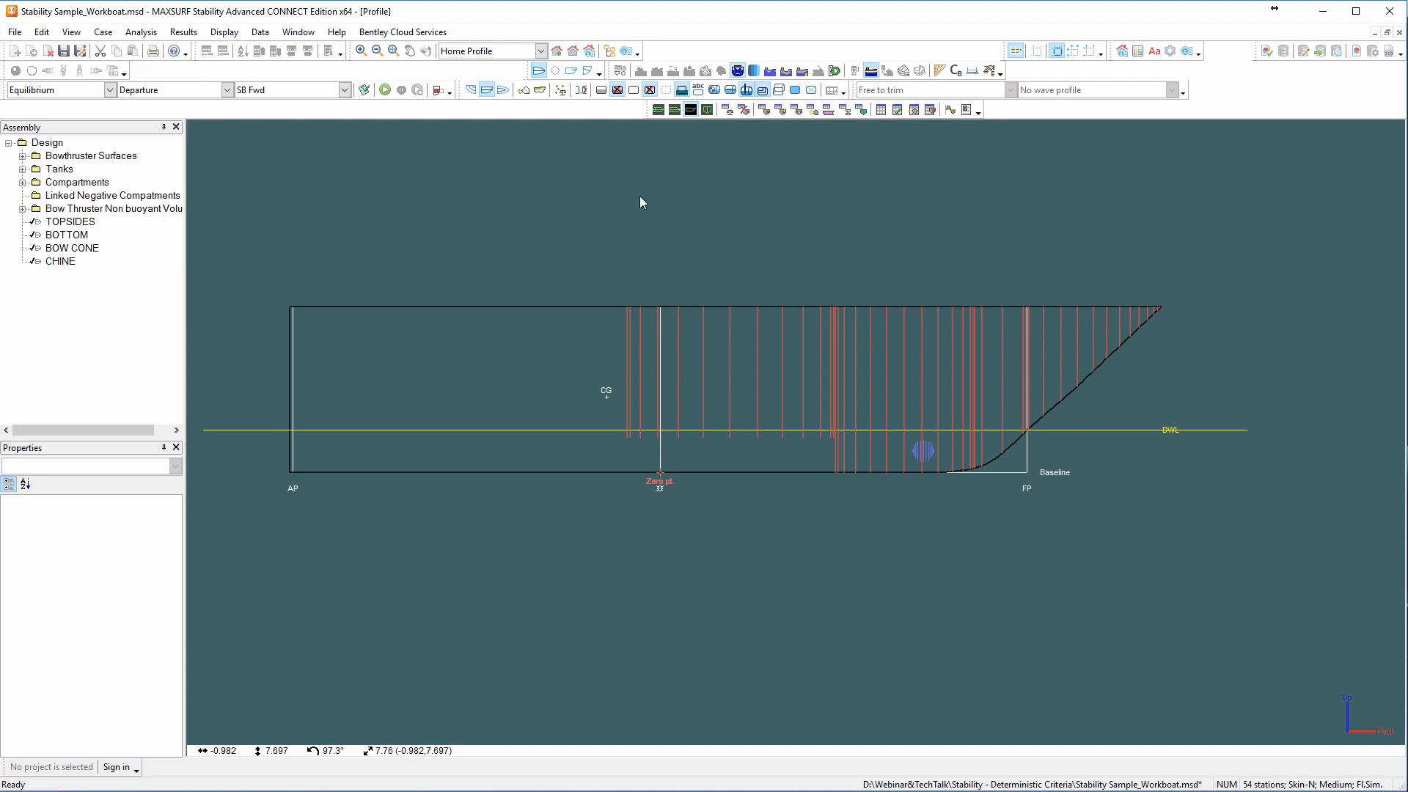
left_click(744, 111)
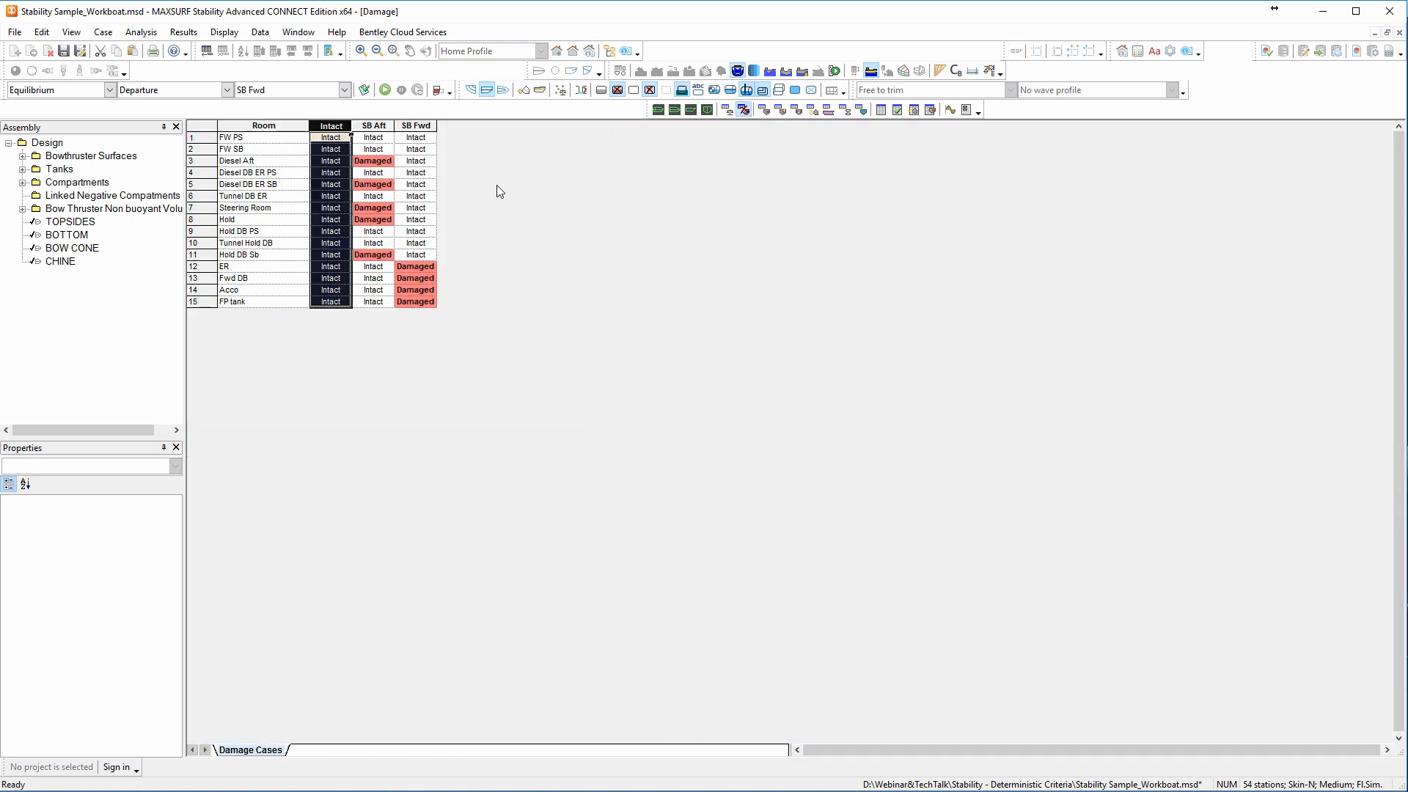
Add a damage case named Common whose partially flooded rooms share a common waterline.
key("ctrl+a")
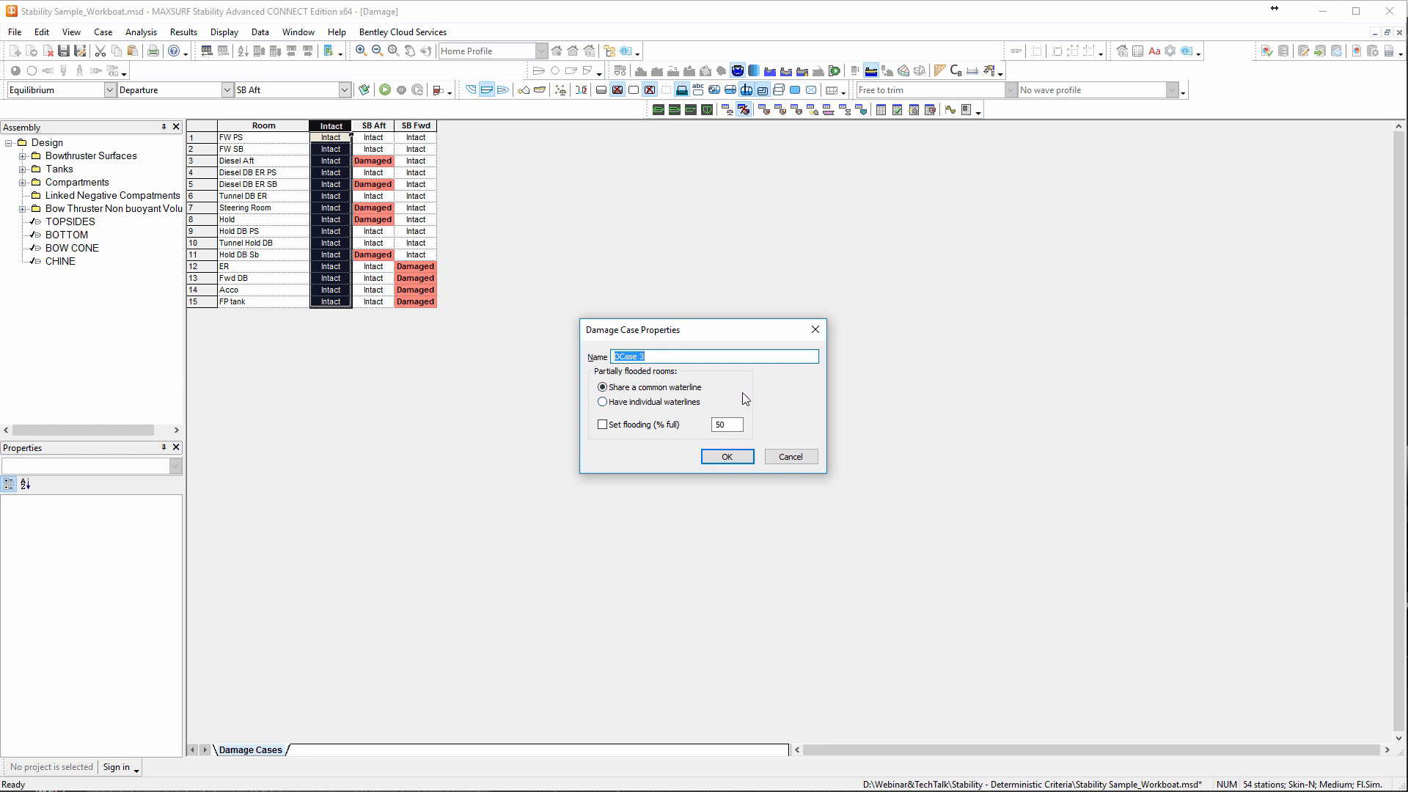
type("Common")
left_click(726, 456)
Set the flooding of Diesel Aft, Diesel DB ER SB and Steering Room to 50% in the Common damage case.
left_click(373, 172)
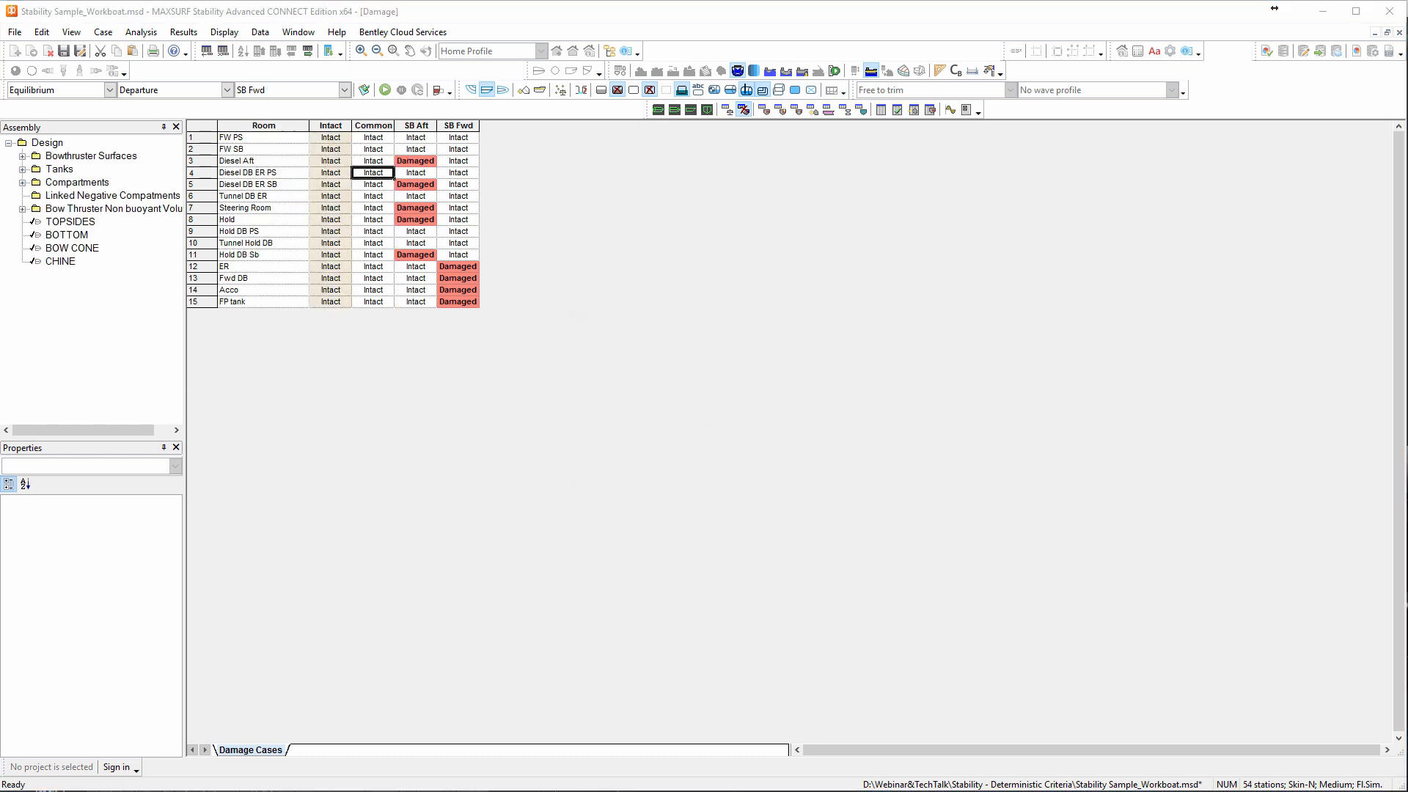
left_click(380, 161)
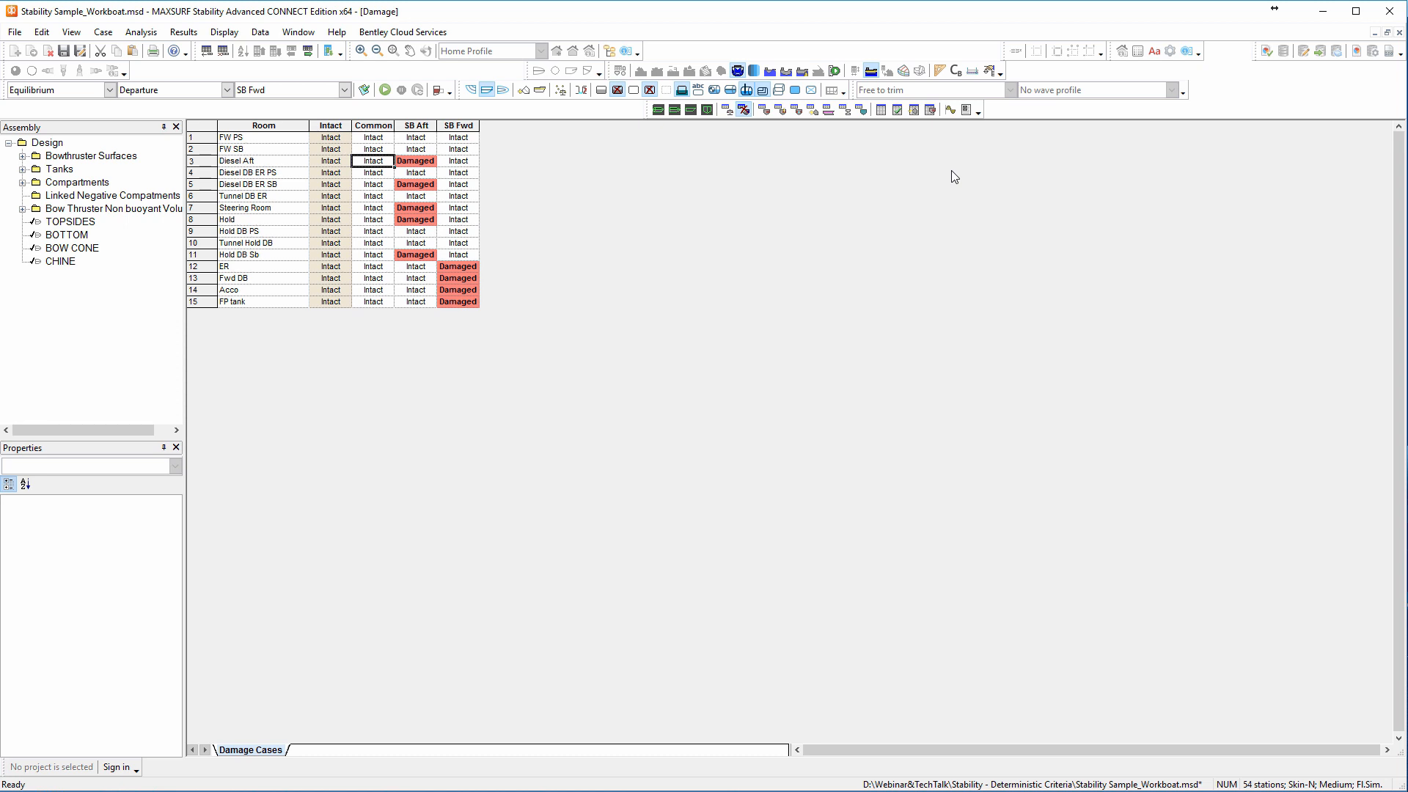
type("50")
key("Return")
key("Down")
type("50")
key("Return")
key("Down")
type("5")
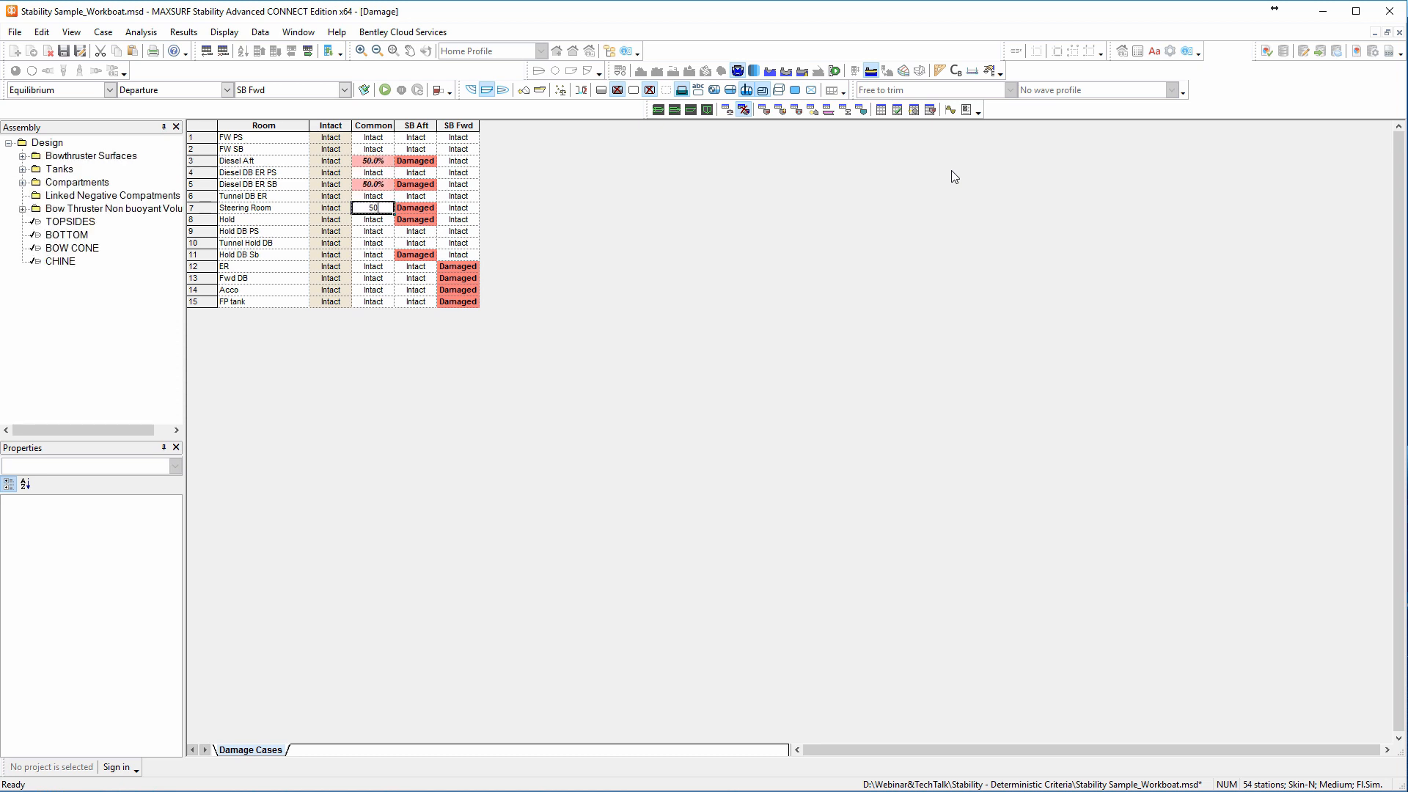
type("0")
key("Return")
Set the flooding of Hold and Hold DB Sb to 50% in the Common damage case.
type("50")
key("Return")
key("Down")
key("Down")
type("50")
key("Return")
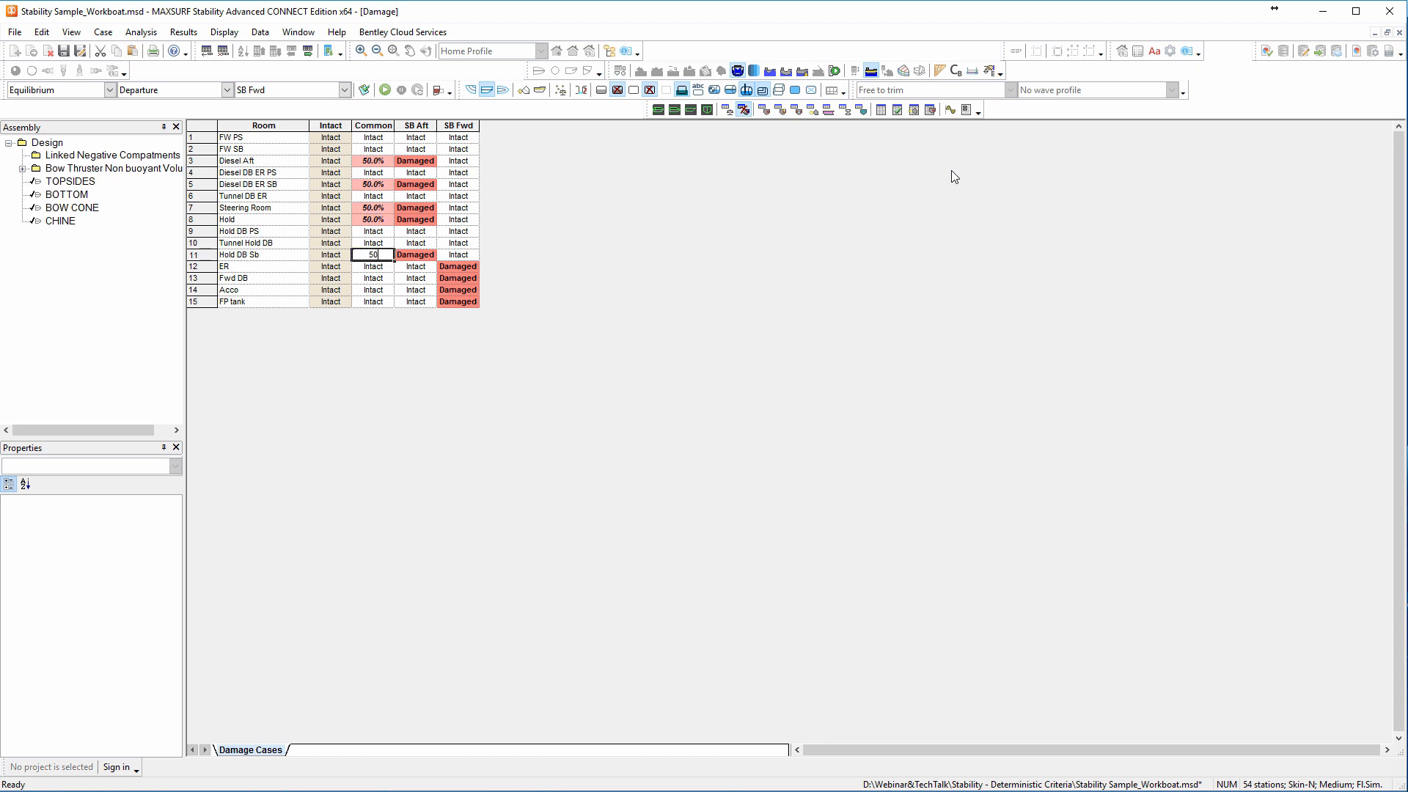
key("Up")
key("Up")
key("Up")
key("Up")
key("Up")
key("Up")
key("Up")
key("Up")
key("Up")
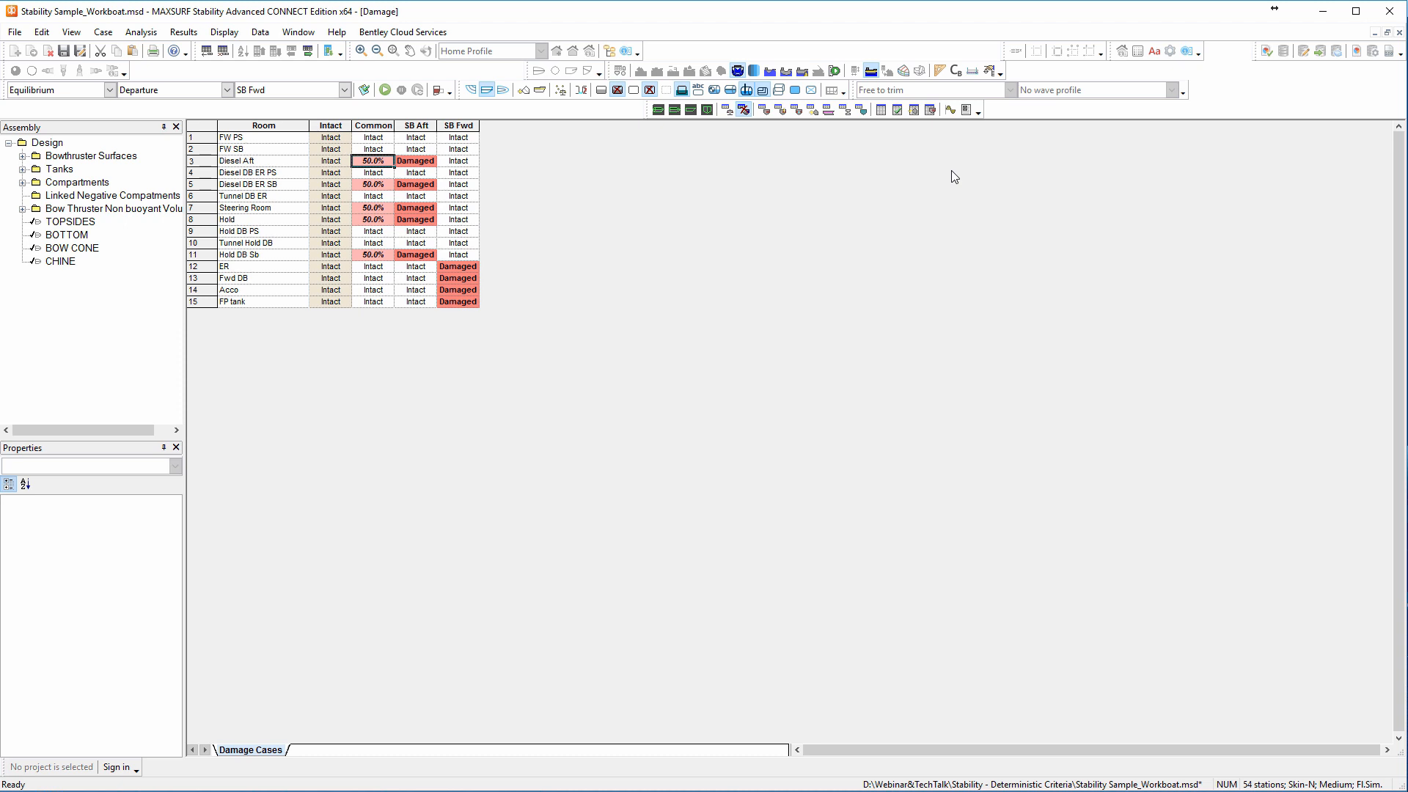
Set the shared flooding of the partially flooded rooms in the Common damage case to 10%.
type("10")
key("Return")
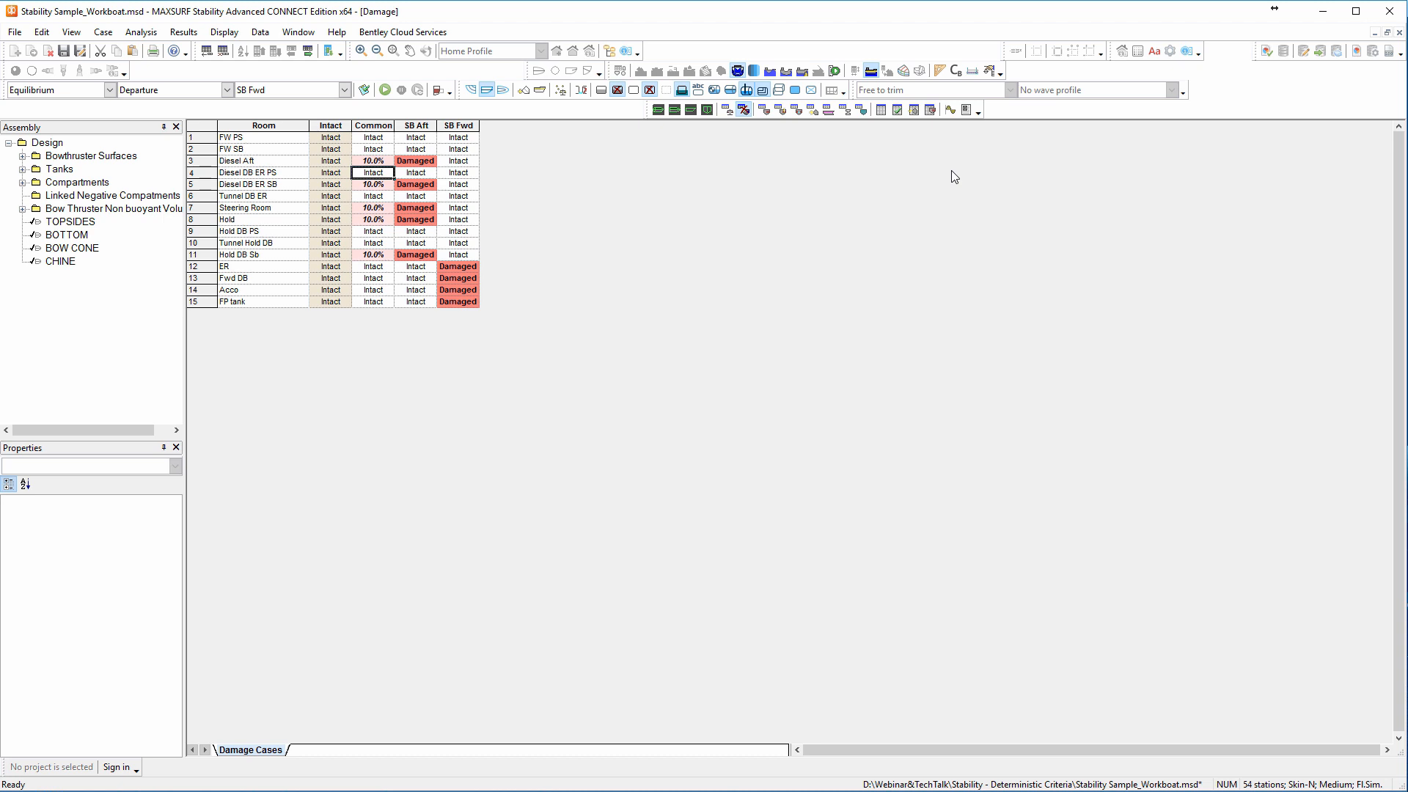
In the Common damage case, set Diesel DB ER SB to fully damaged and the remaining partially flooded rooms to 50%.
key("Down")
type("d")
key("Return")
key("Up")
key("Up")
key("Up")
type("50")
key("Return")
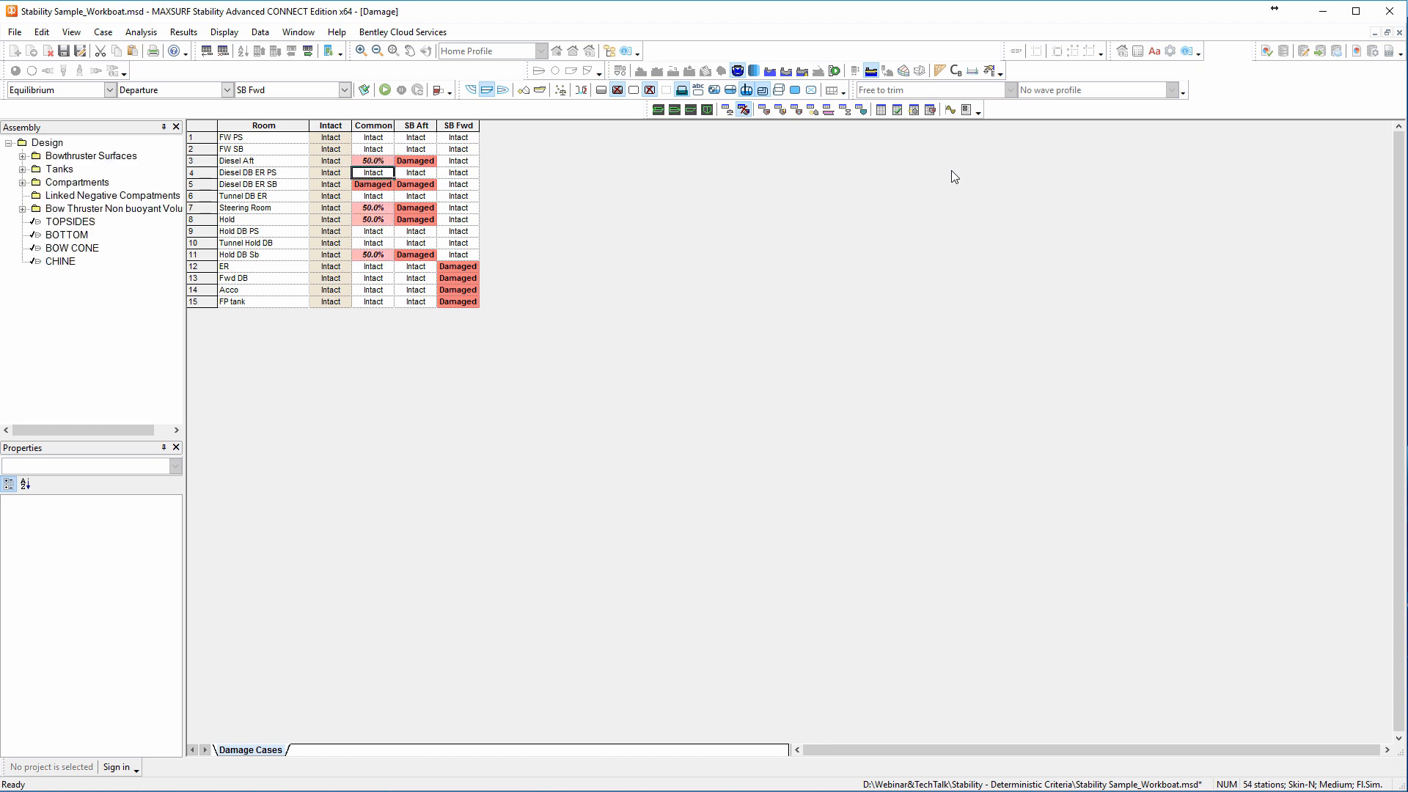
Make Diesel DB ER SB partially flooded again, with all flooded rooms of the Common case at 10%.
key("Down")
type("10")
key("Return")
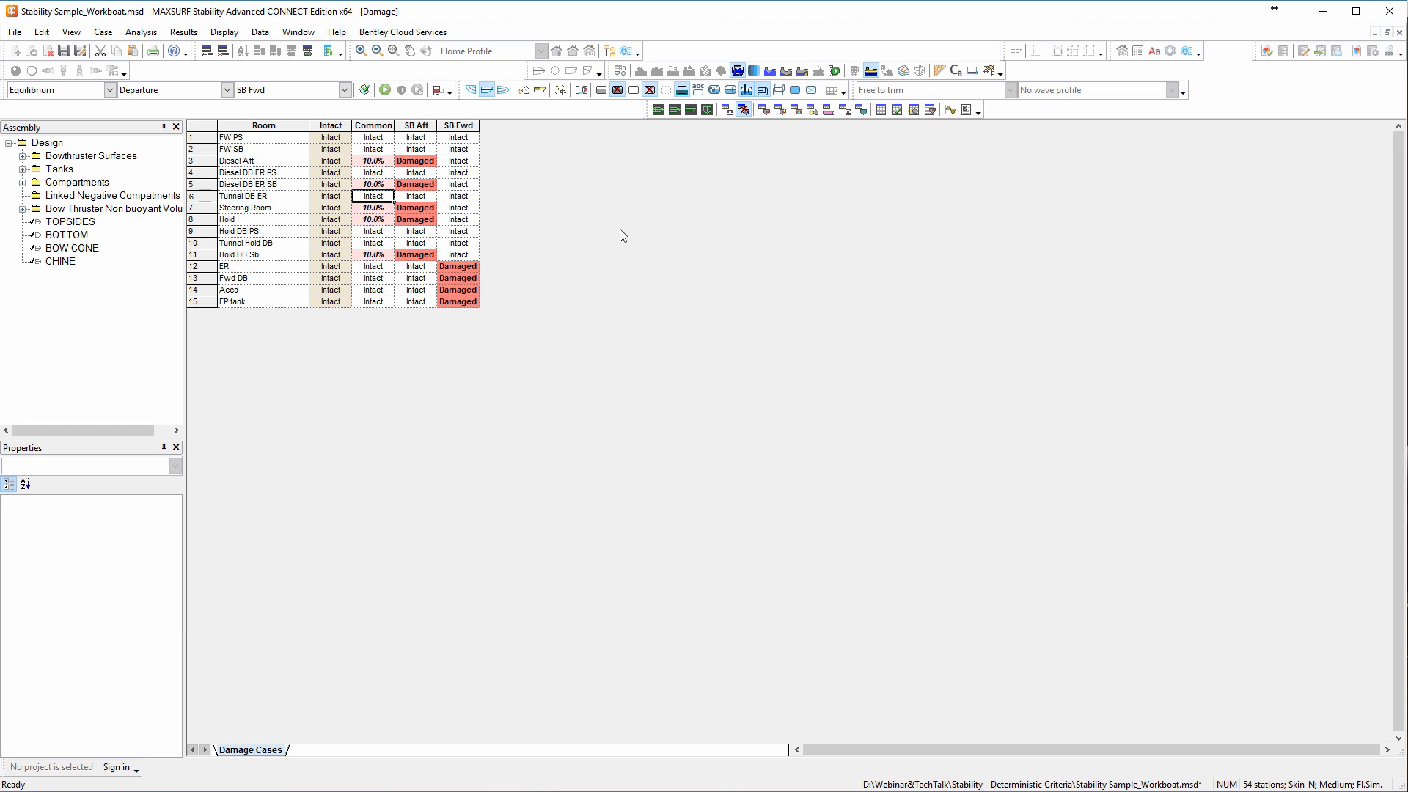
Add a damage case named Indiv whose partially flooded rooms have individual waterlines.
left_click(103, 33)
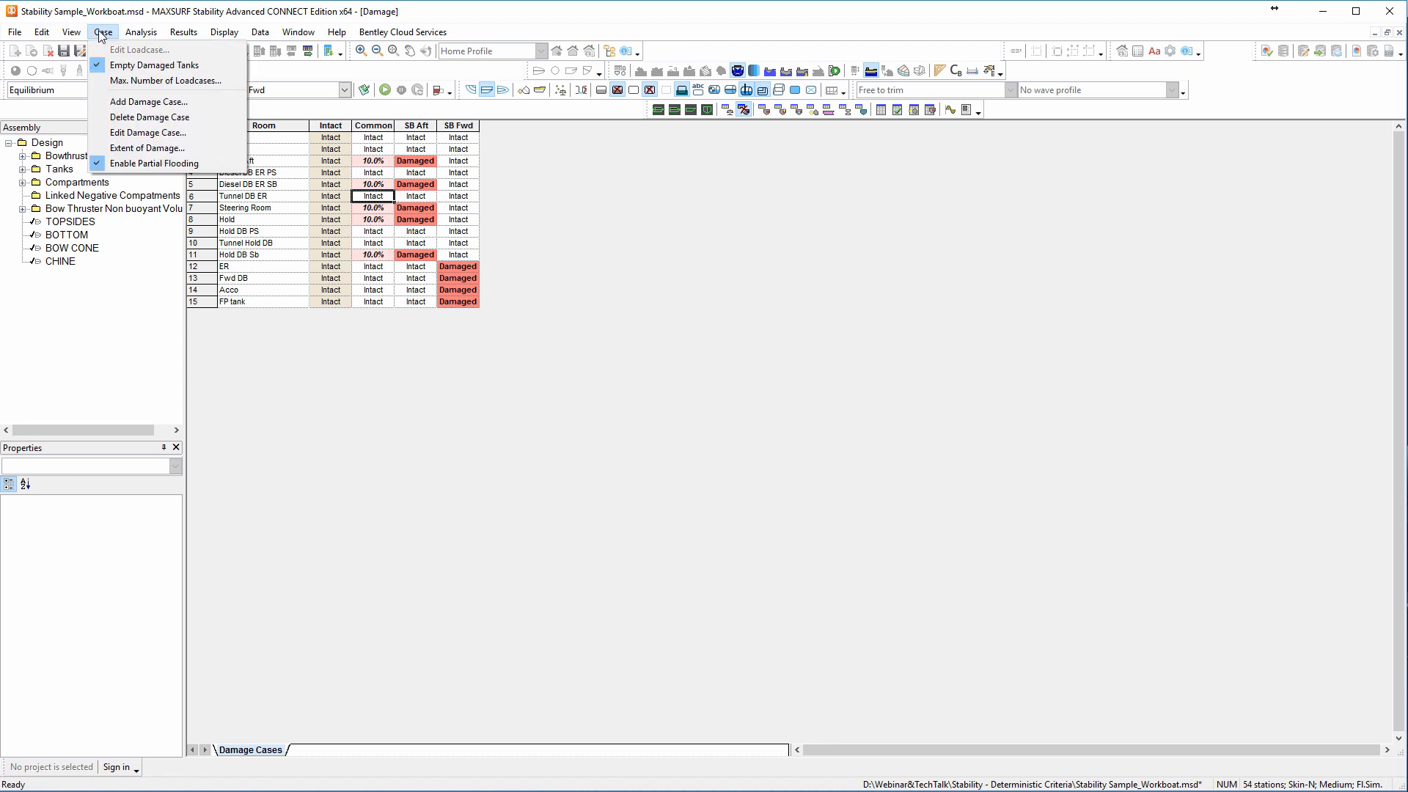
left_click(117, 107)
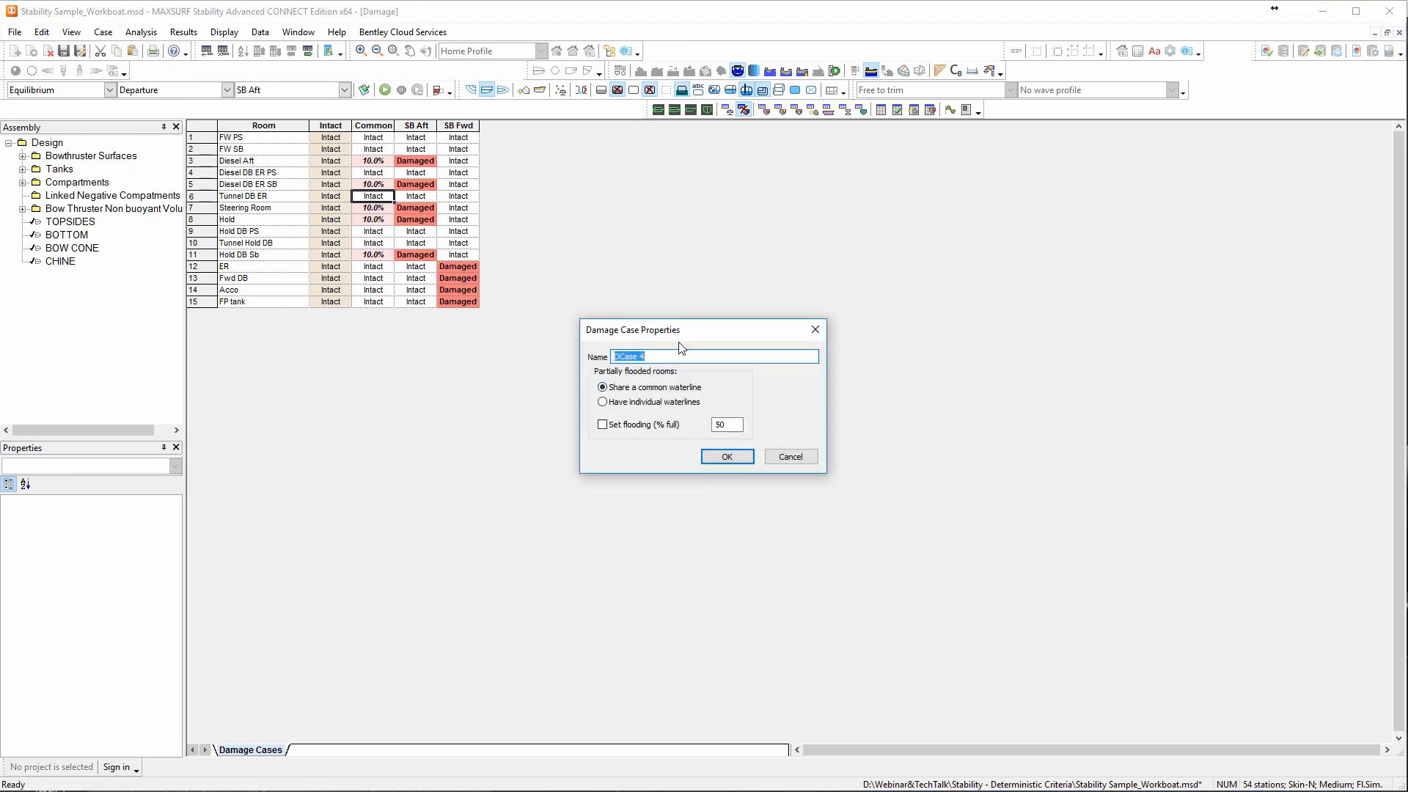
type("Indiv")
left_click(603, 402)
left_click(728, 457)
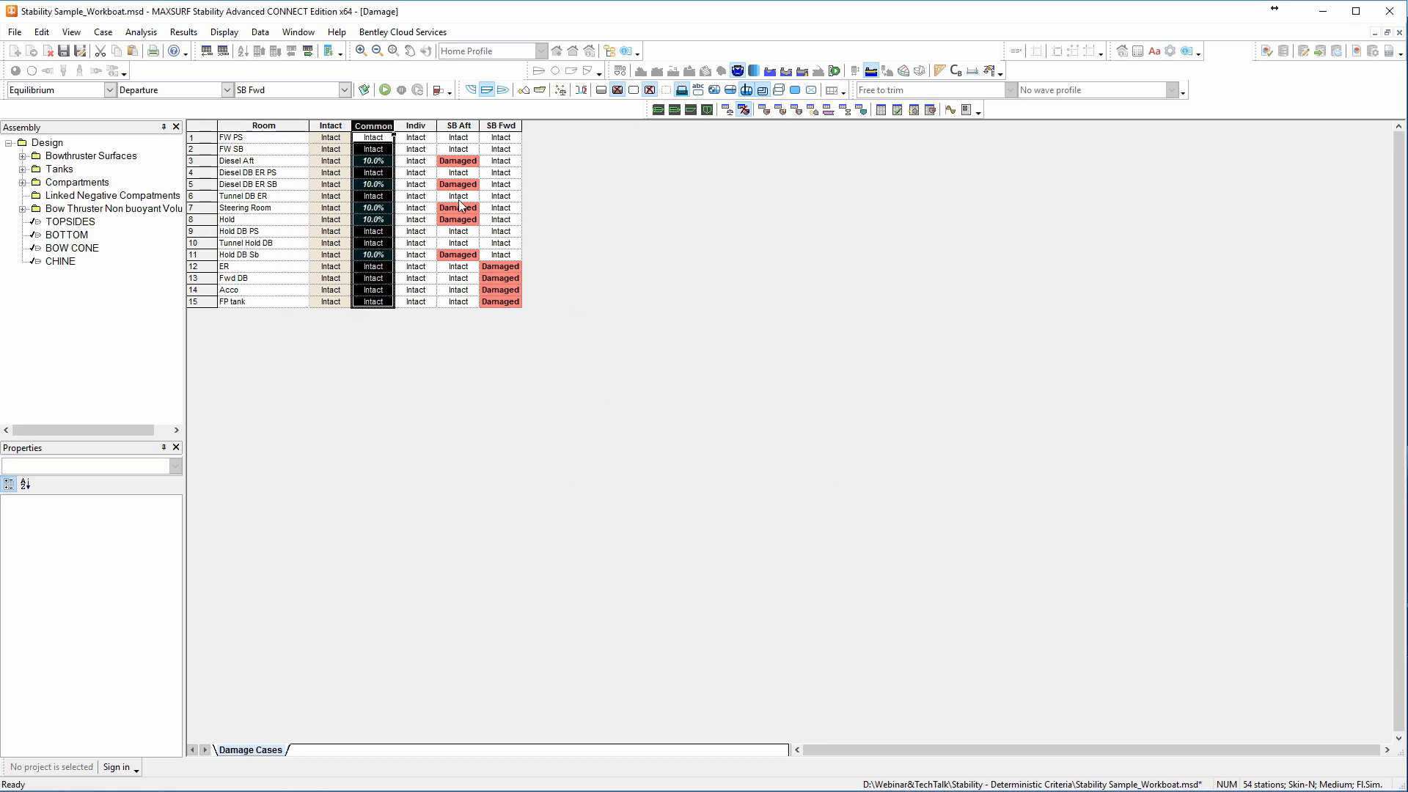
In the Indiv damage case, set the flooding of Diesel Aft to 10%, Diesel DB ER SB to 80% and Steering Room to 20%.
left_click(408, 161)
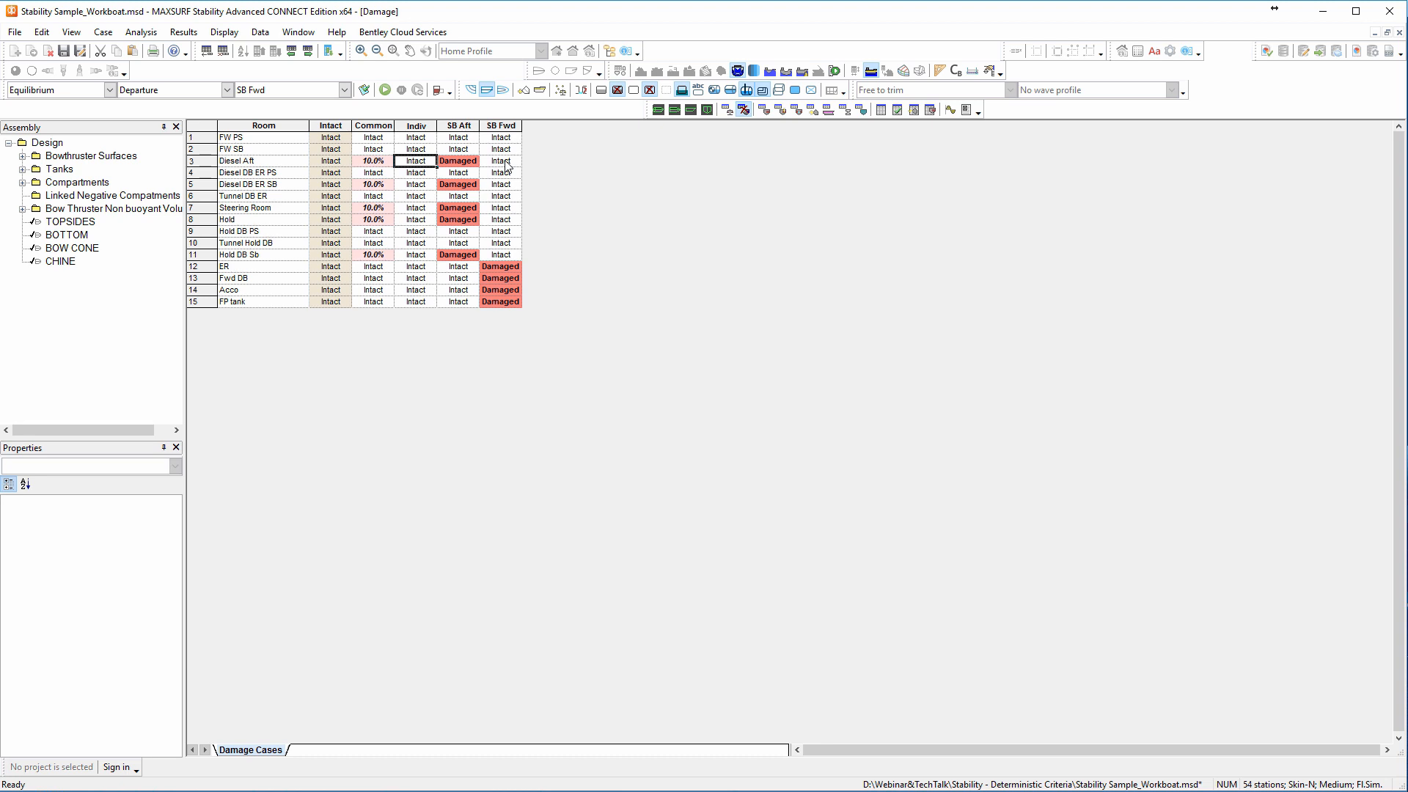
type("10")
key("Return")
key("Down")
type("80")
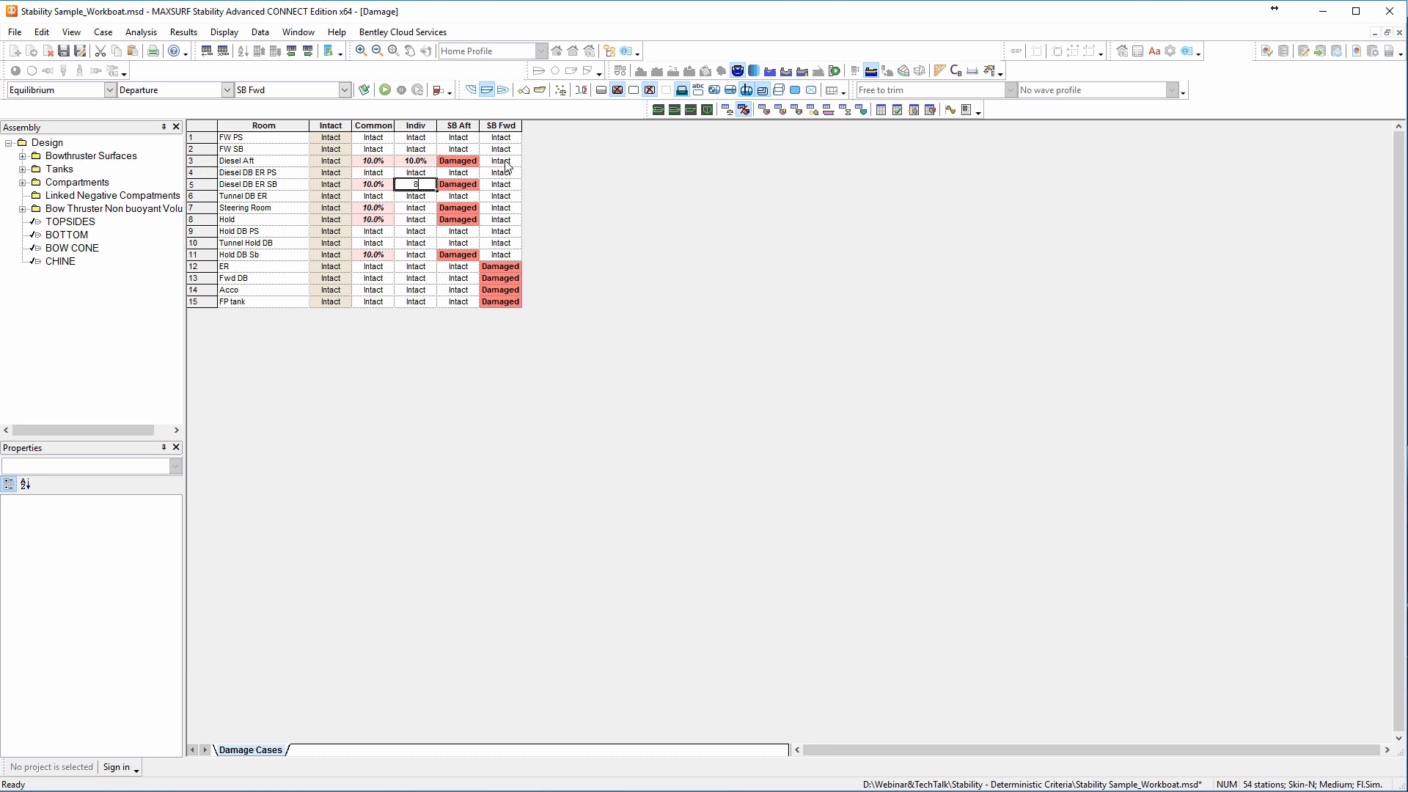
key("Return")
key("Down")
type("20")
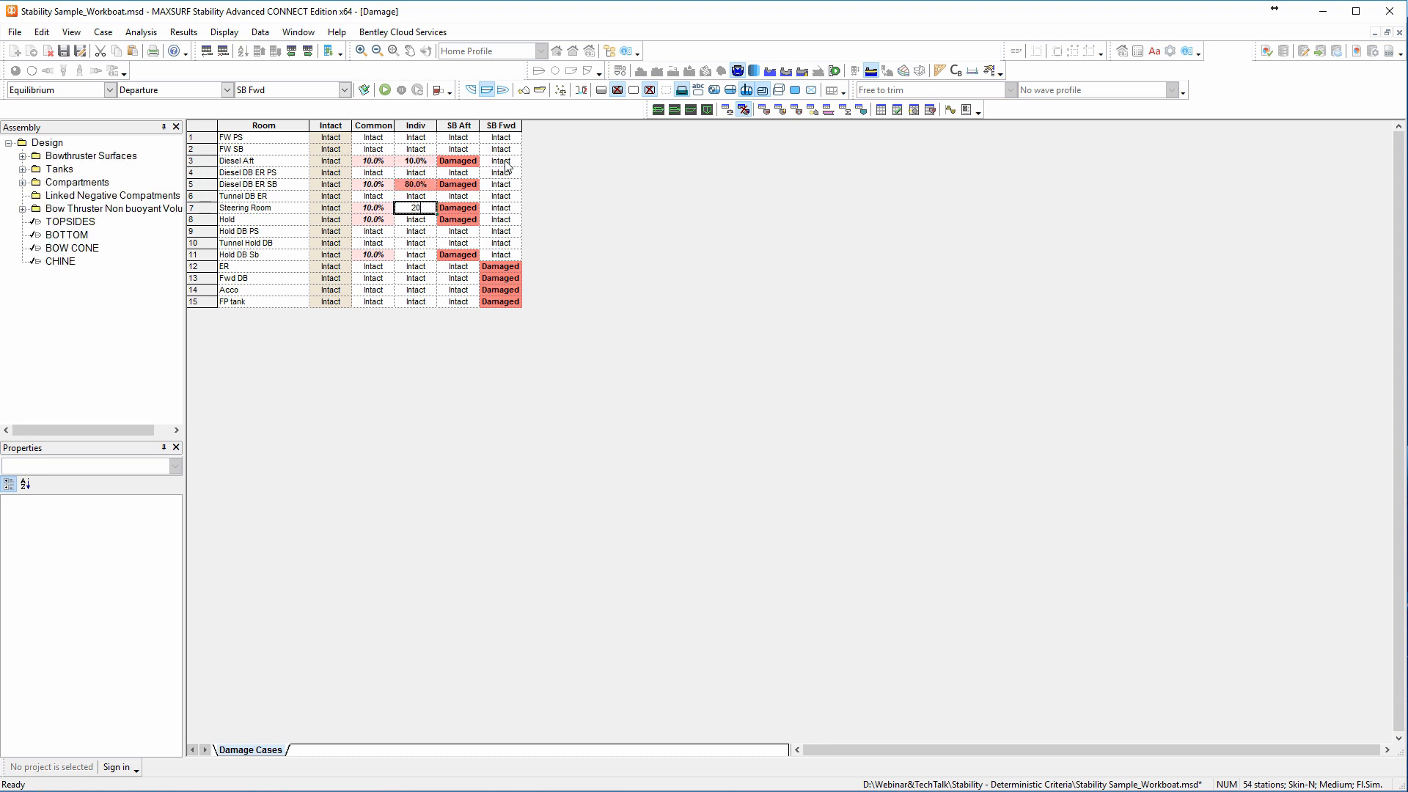
key("Return")
In the Indiv damage case, set the flooding of Hold to 30% and Hold DB Sb to 40%.
type("30")
key("Return")
key("Down")
key("Down")
type("40")
key("Return")
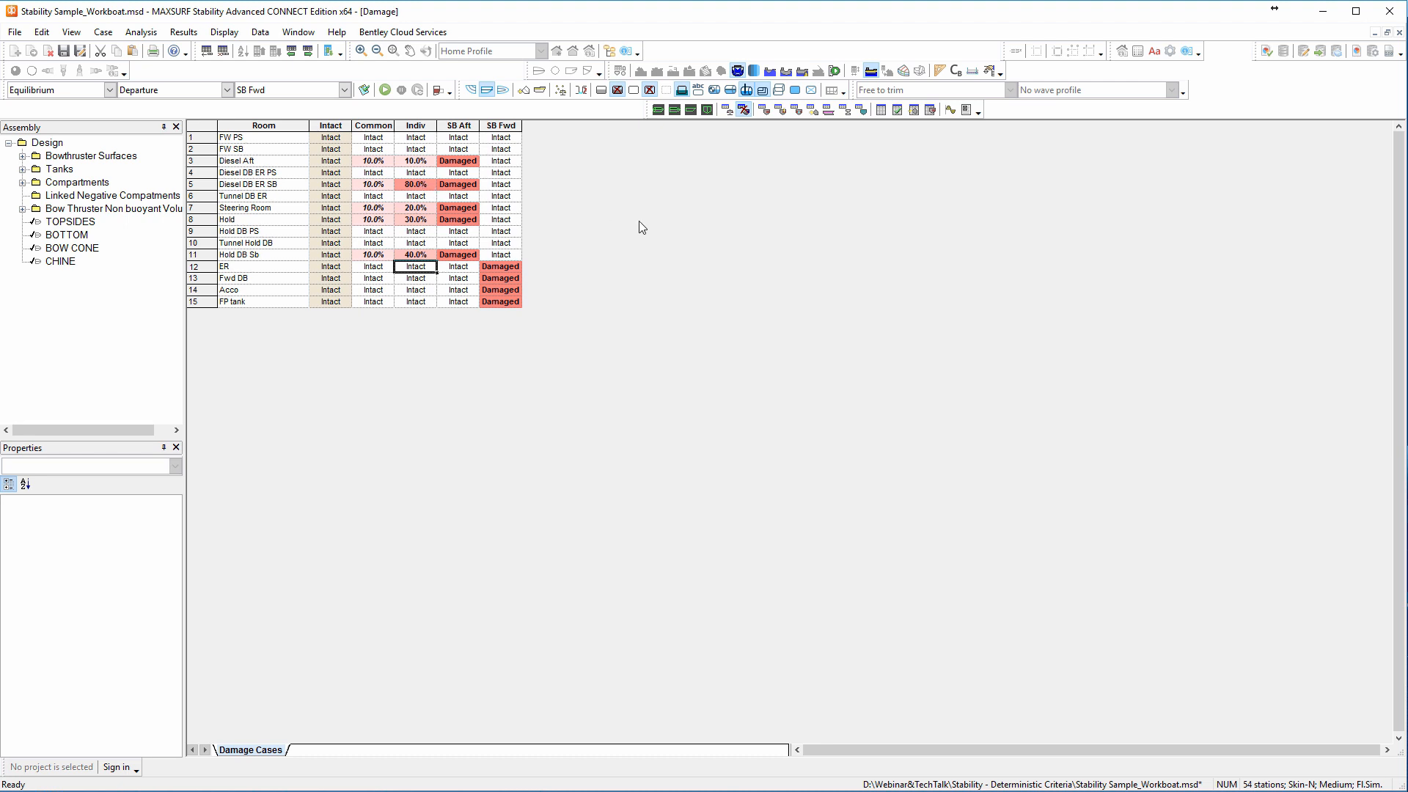
Run the equilibrium analysis for the SB Aft damage case and display the hull in profile view.
left_click(345, 90)
left_click(334, 115)
left_click(346, 91)
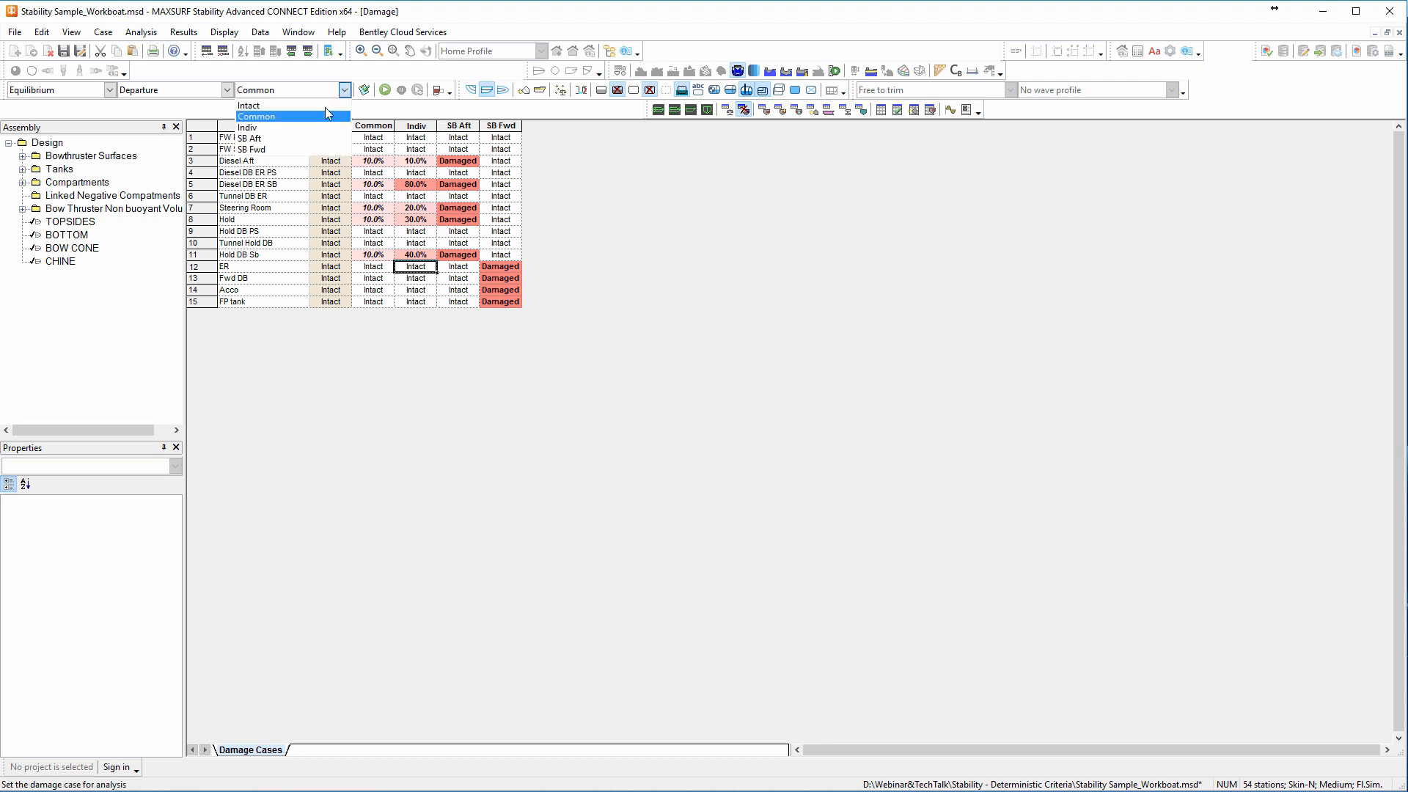
left_click(301, 138)
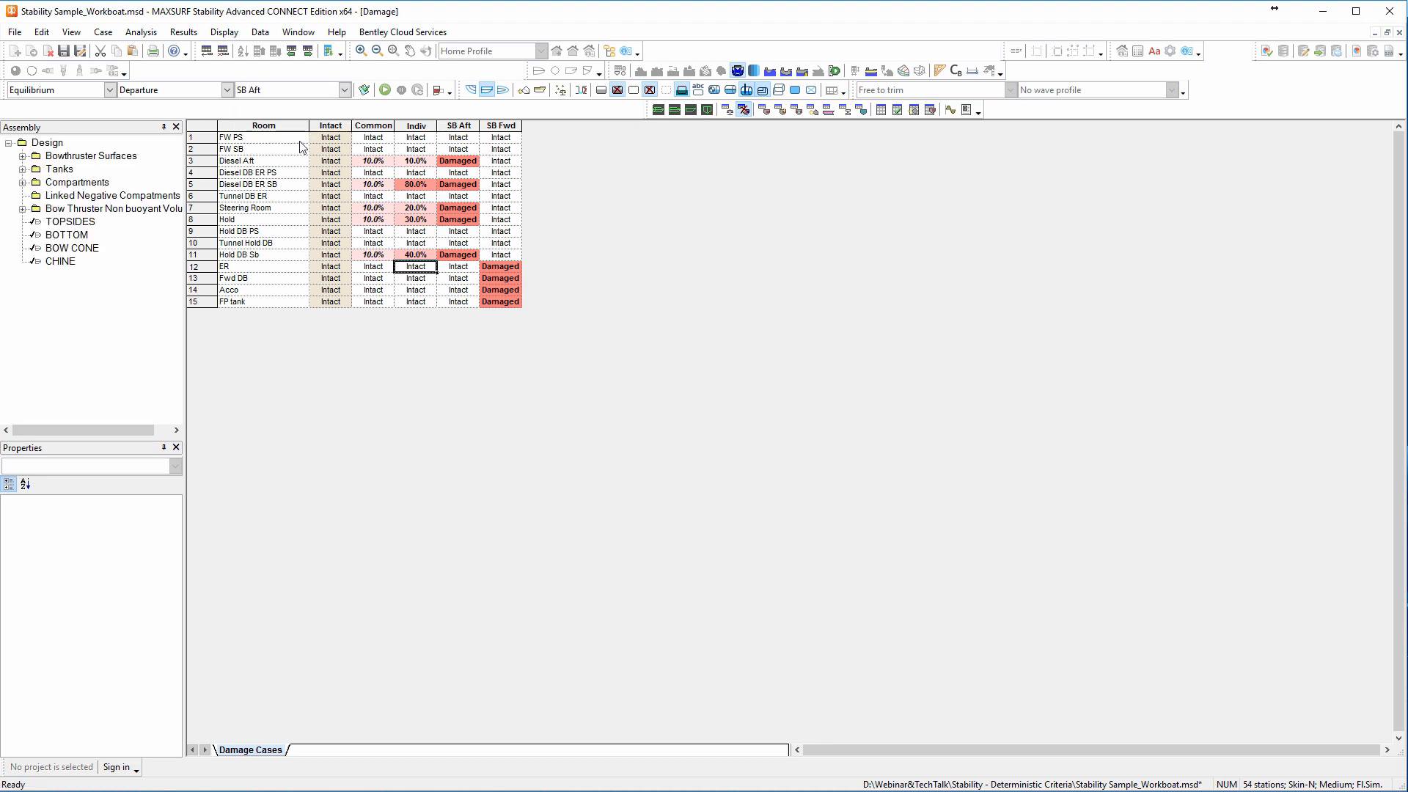
left_click(385, 89)
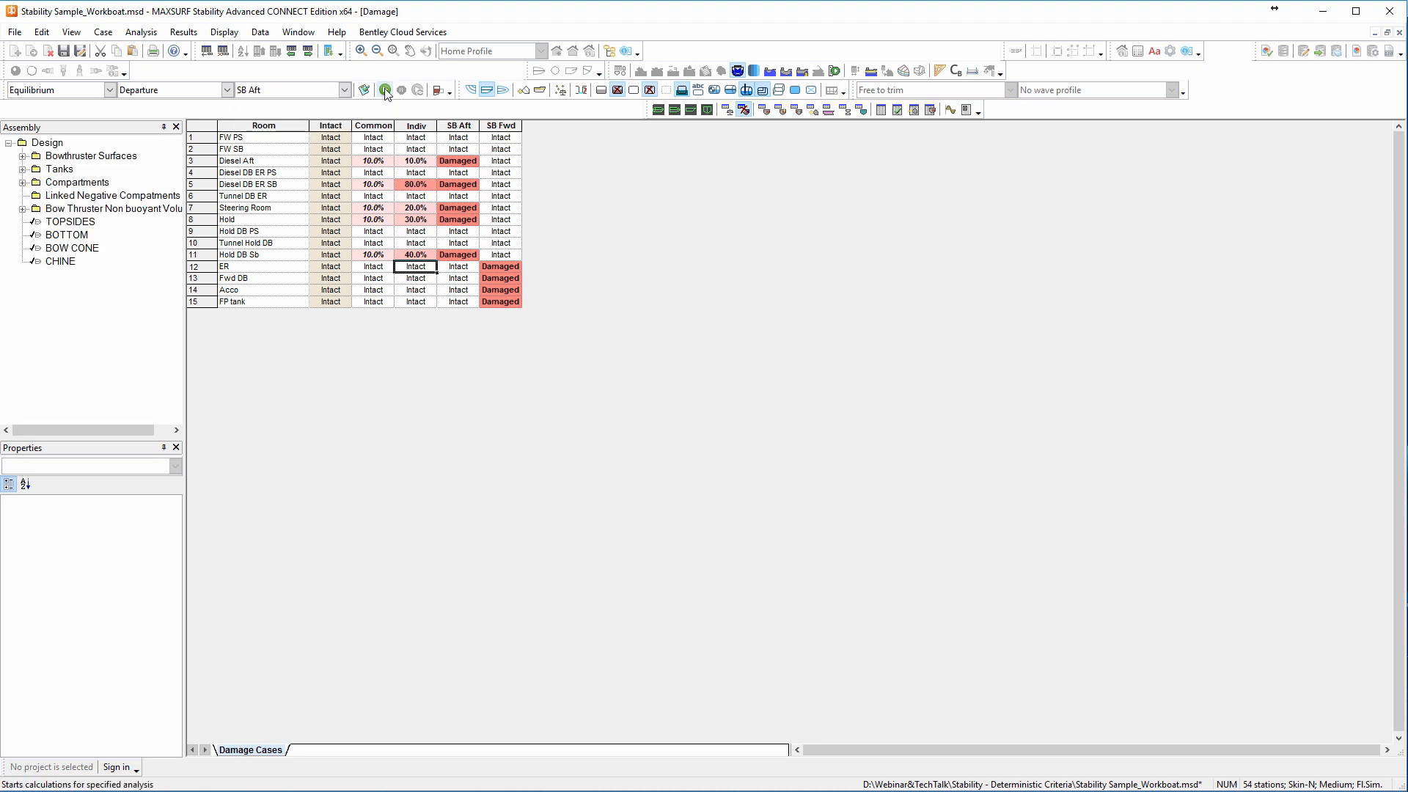
left_click(690, 110)
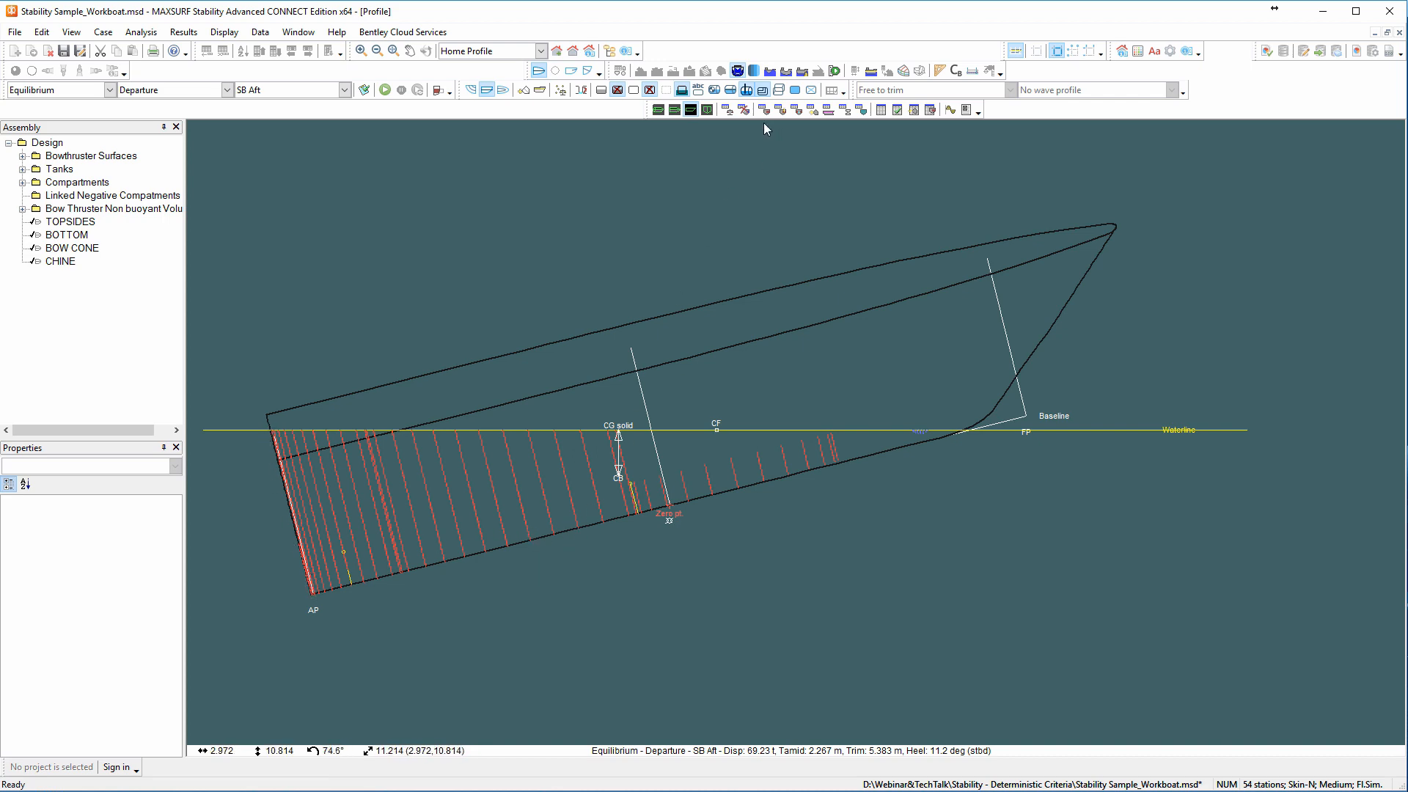
Examine the lost buoyancy percentages of the damaged rooms in the SB Aft room results.
left_click(880, 110)
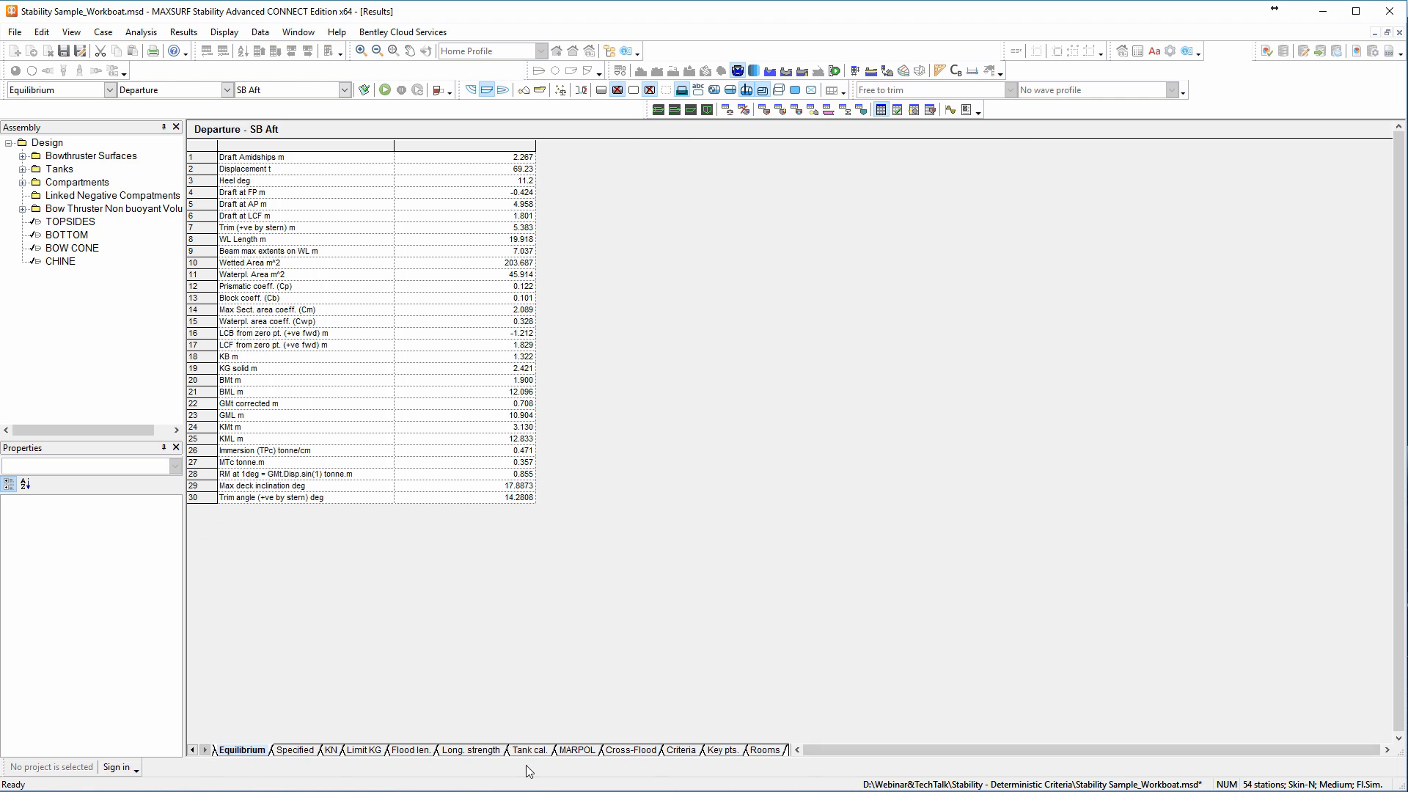
left_click(766, 751)
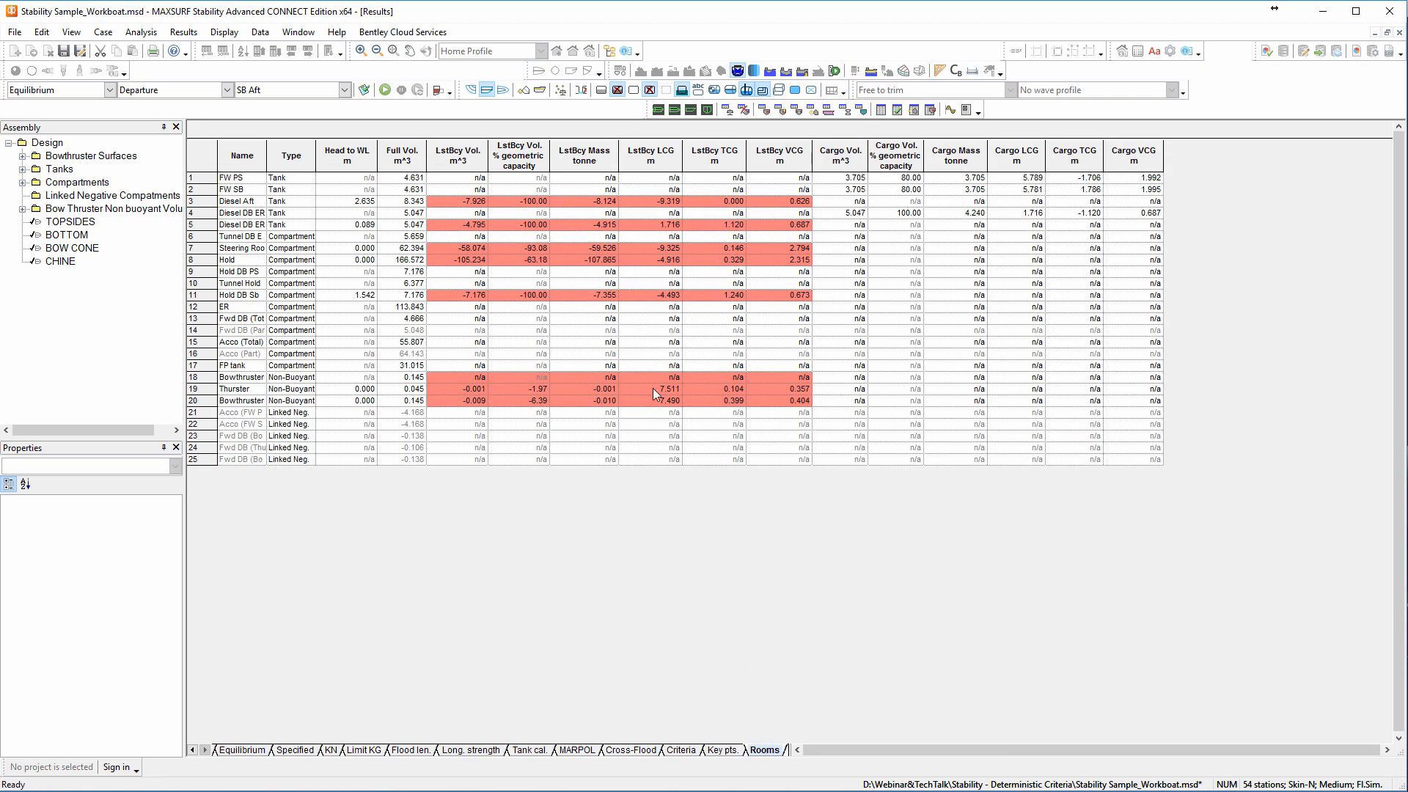
left_click(521, 203)
left_click(513, 227)
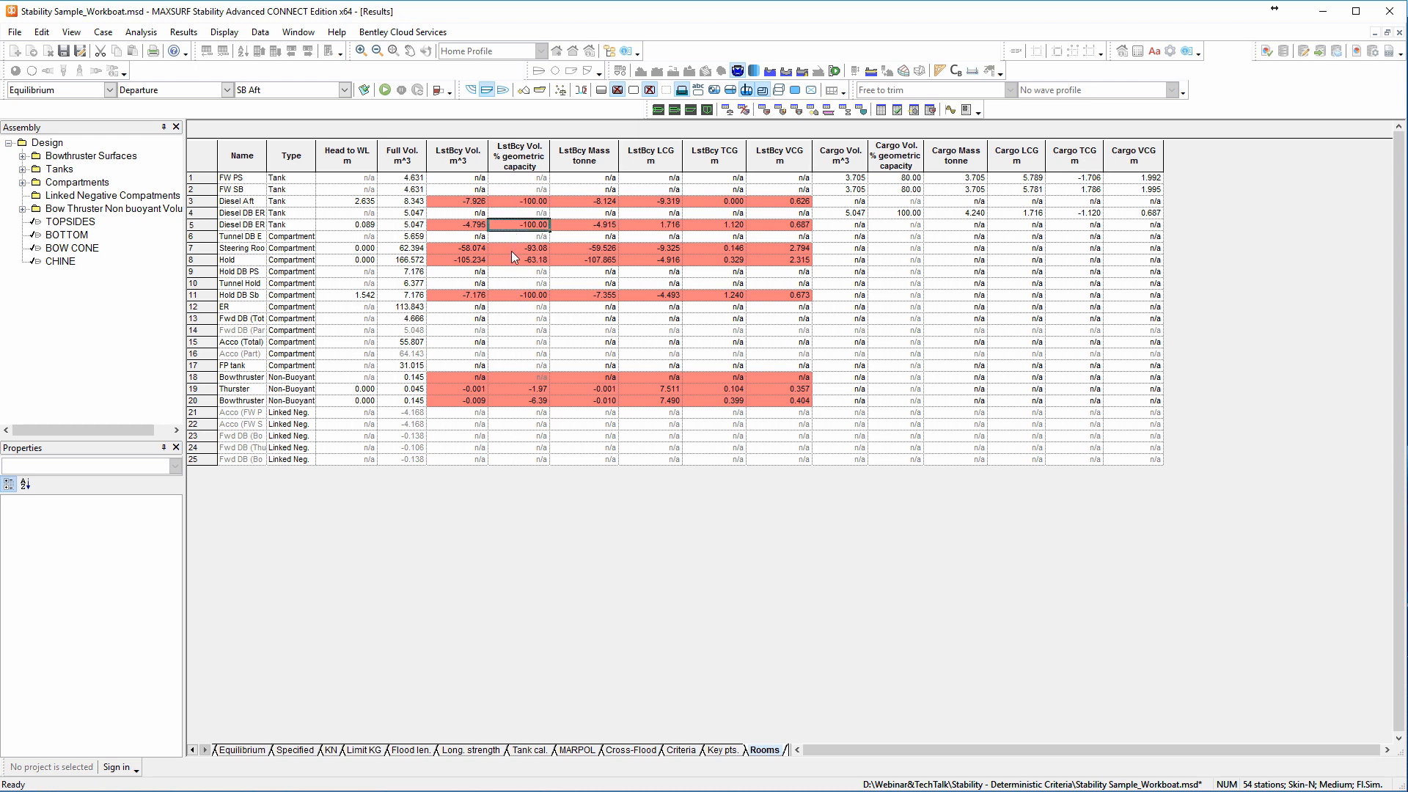
left_click(516, 257)
Run the equilibrium analysis for the Common damage case in profile view and display its room results.
left_click(690, 110)
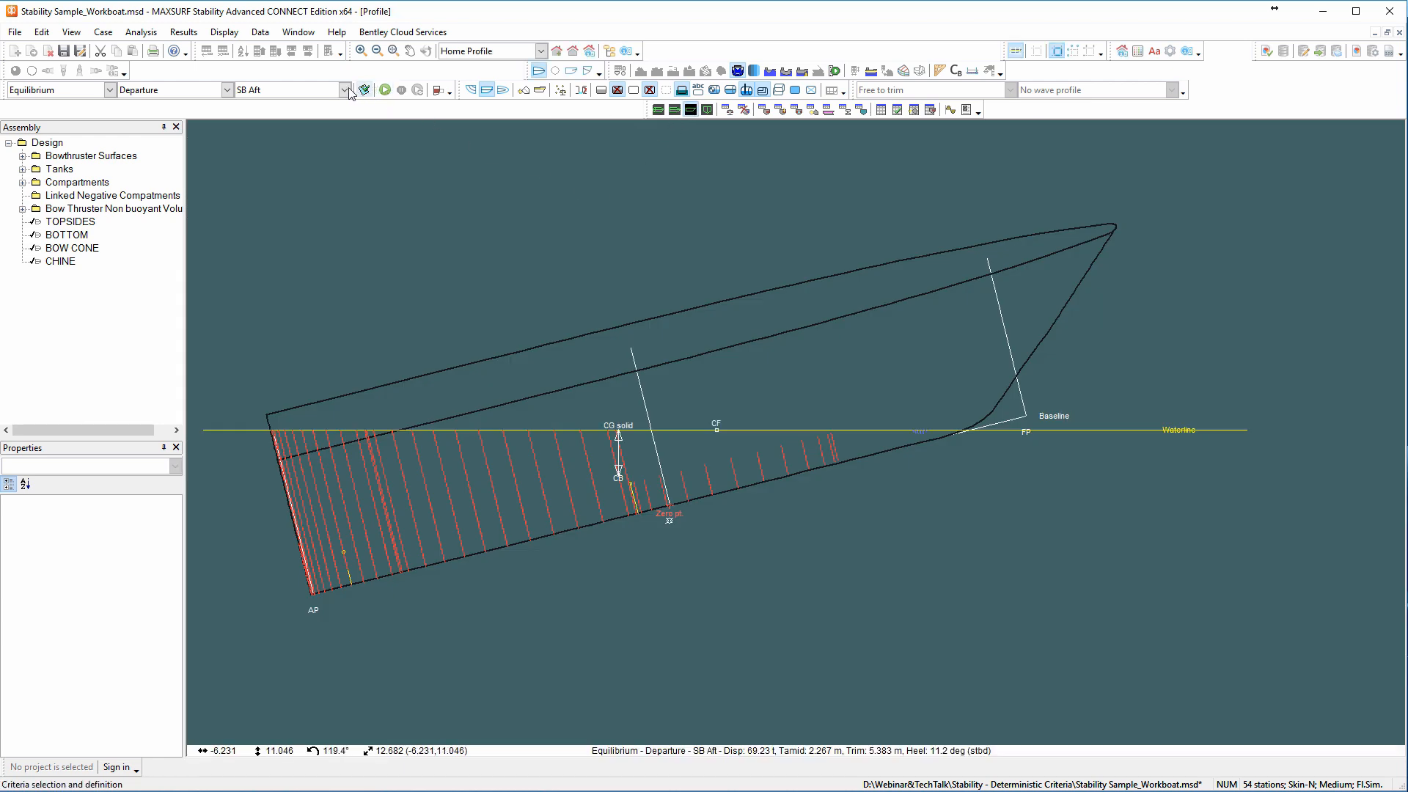
left_click(342, 90)
left_click(303, 116)
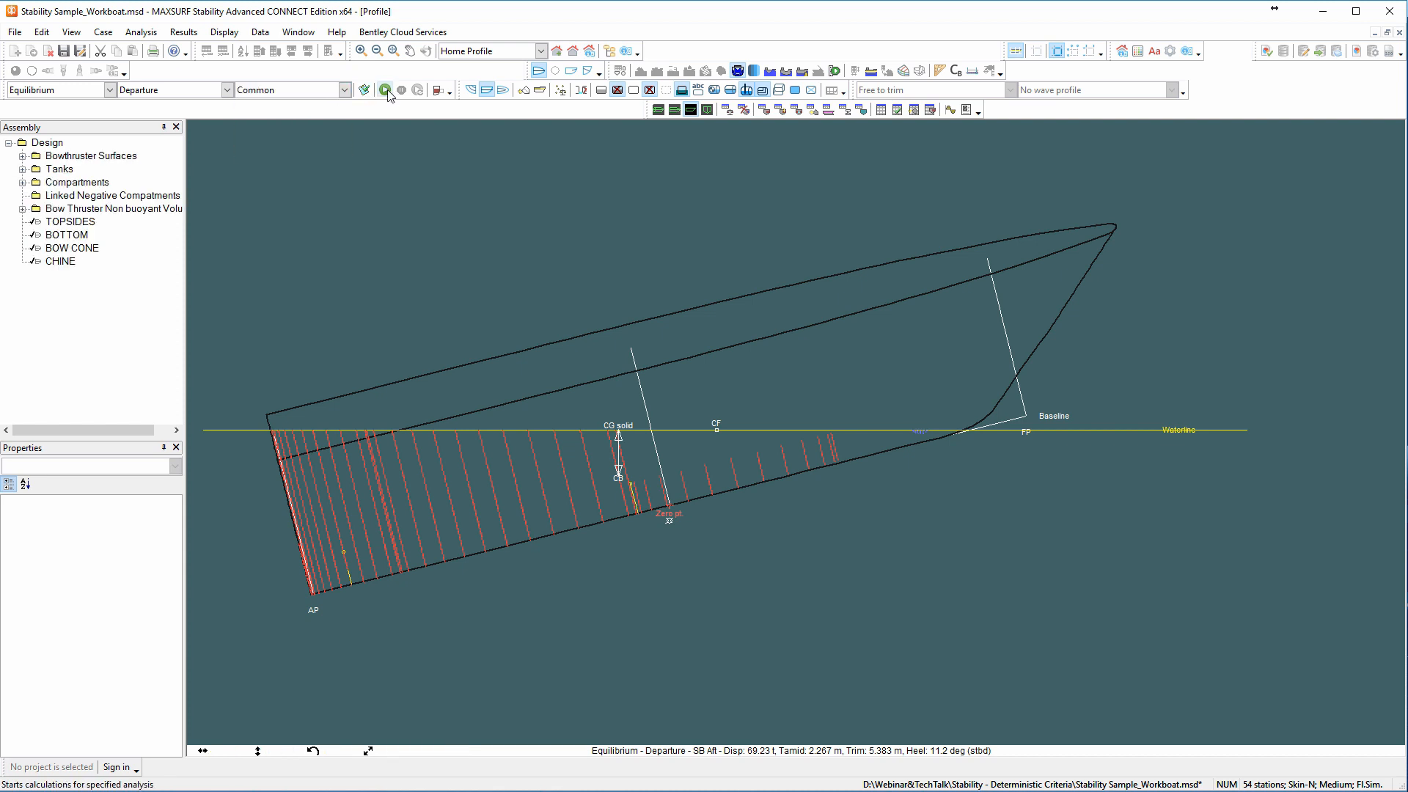
left_click(385, 90)
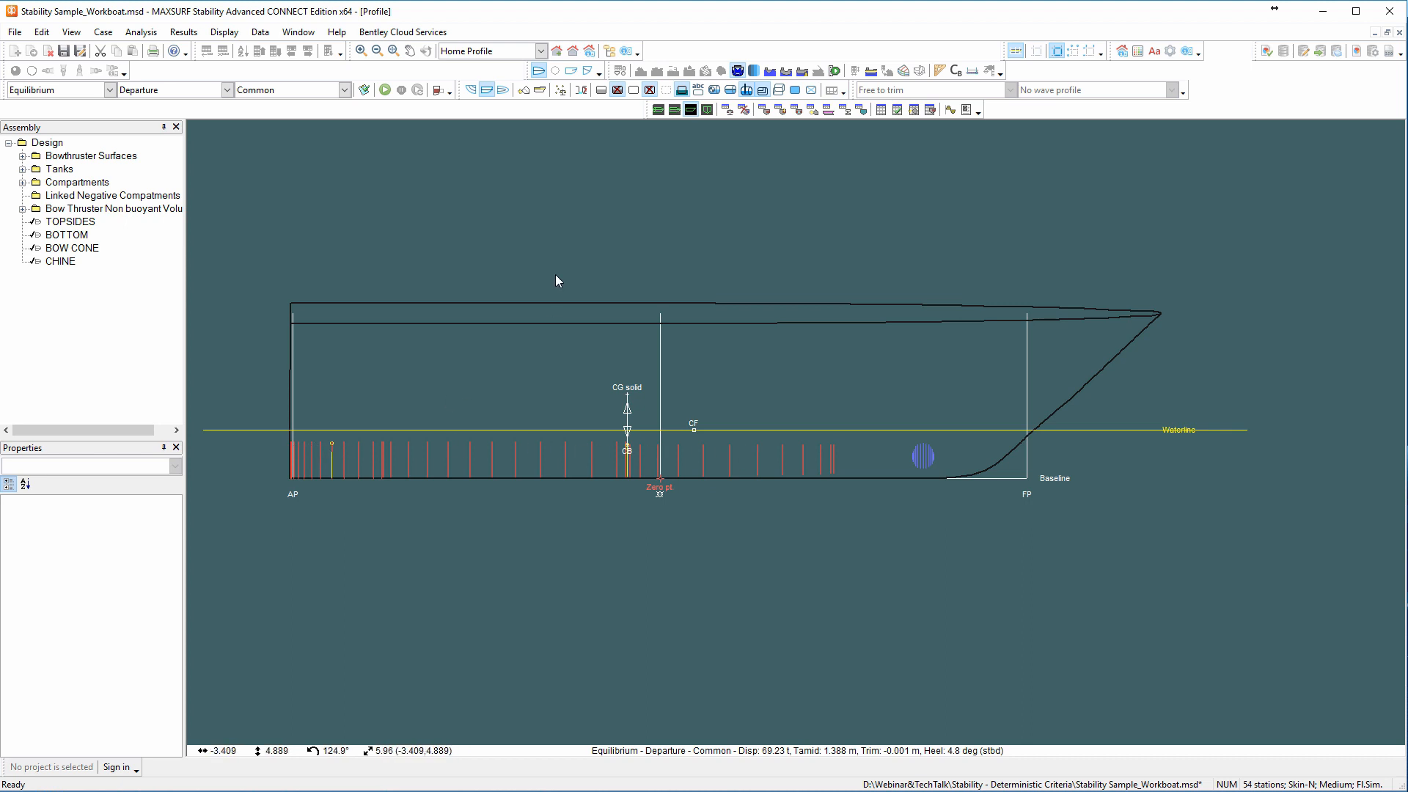
left_click(882, 110)
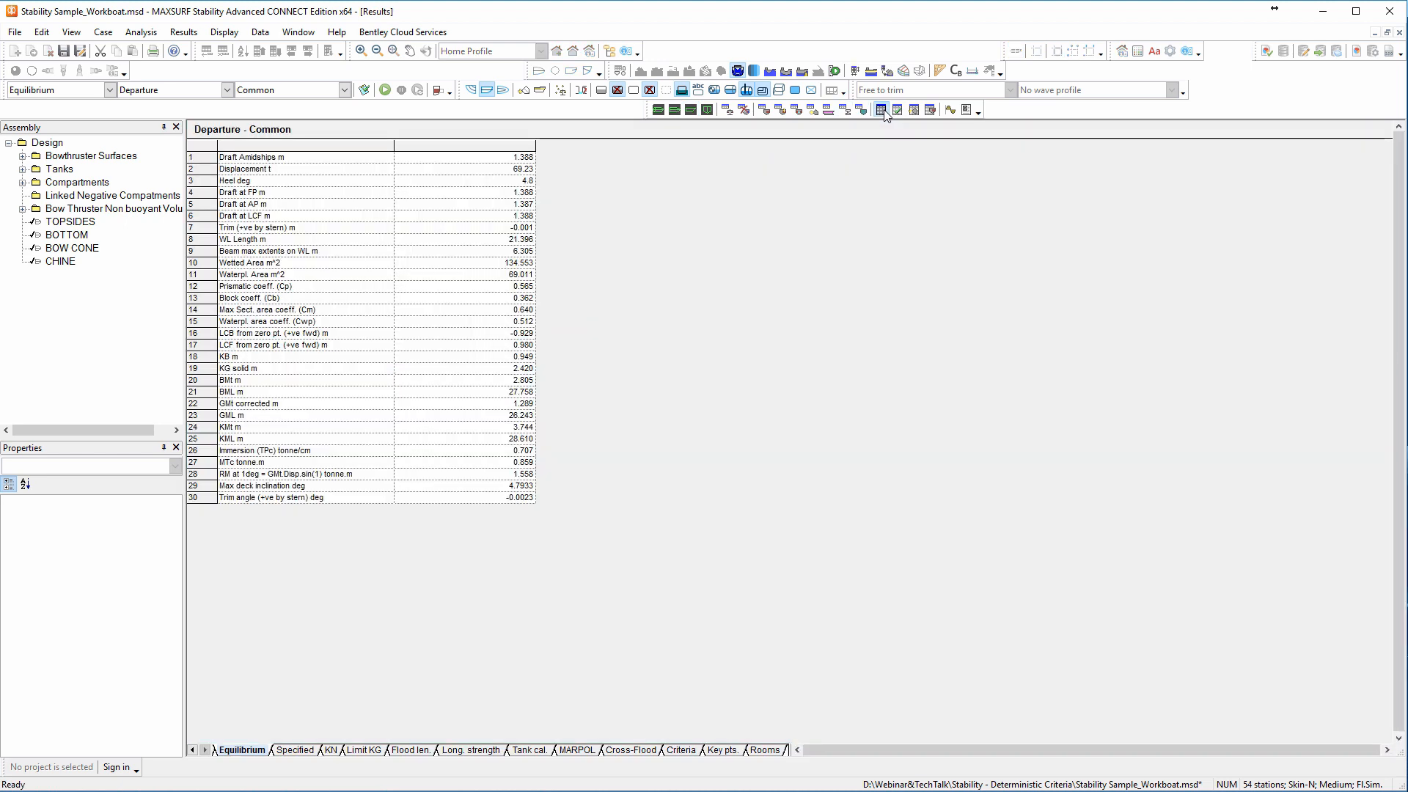
left_click(766, 751)
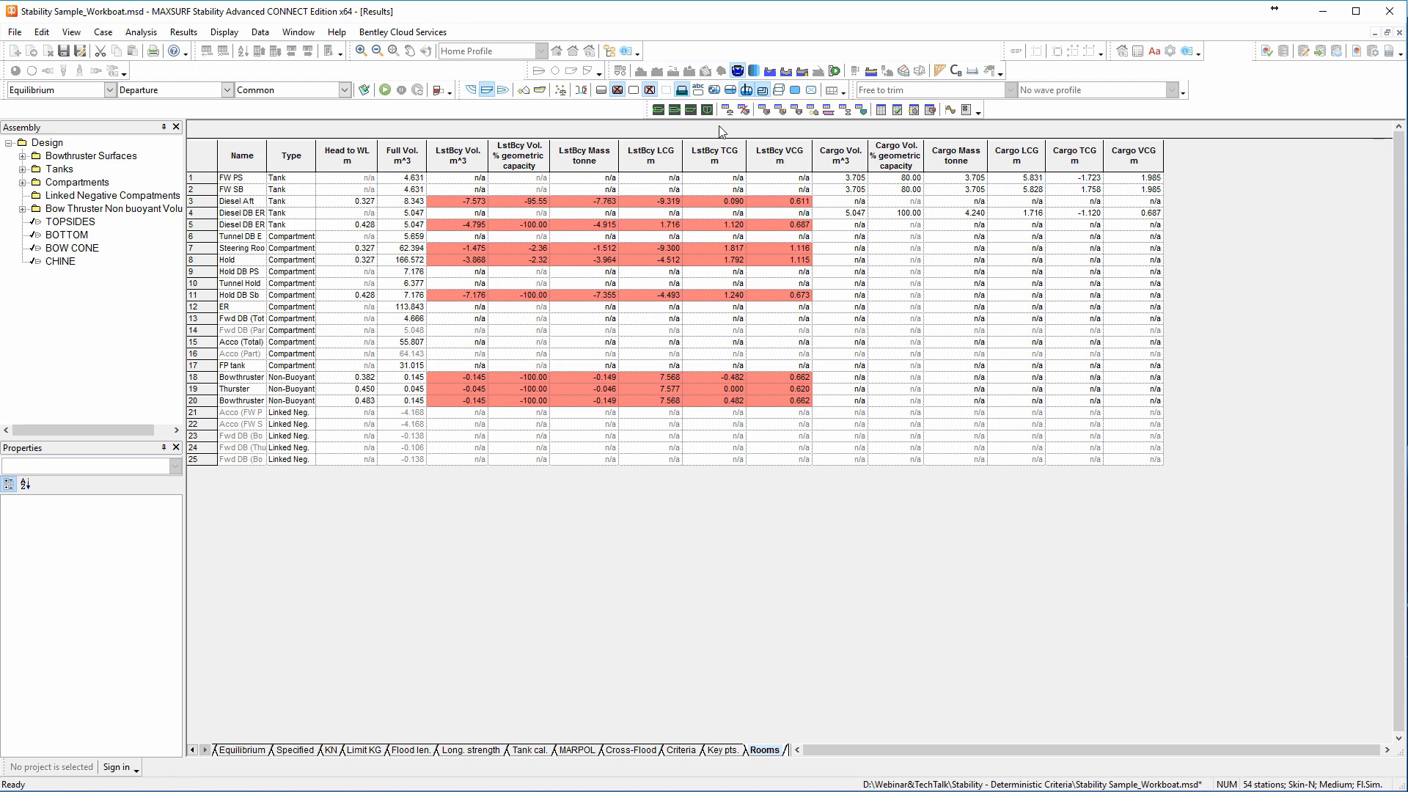
Return to the profile view and run the equilibrium analysis for the Indiv damage case.
left_click(691, 114)
left_click(344, 90)
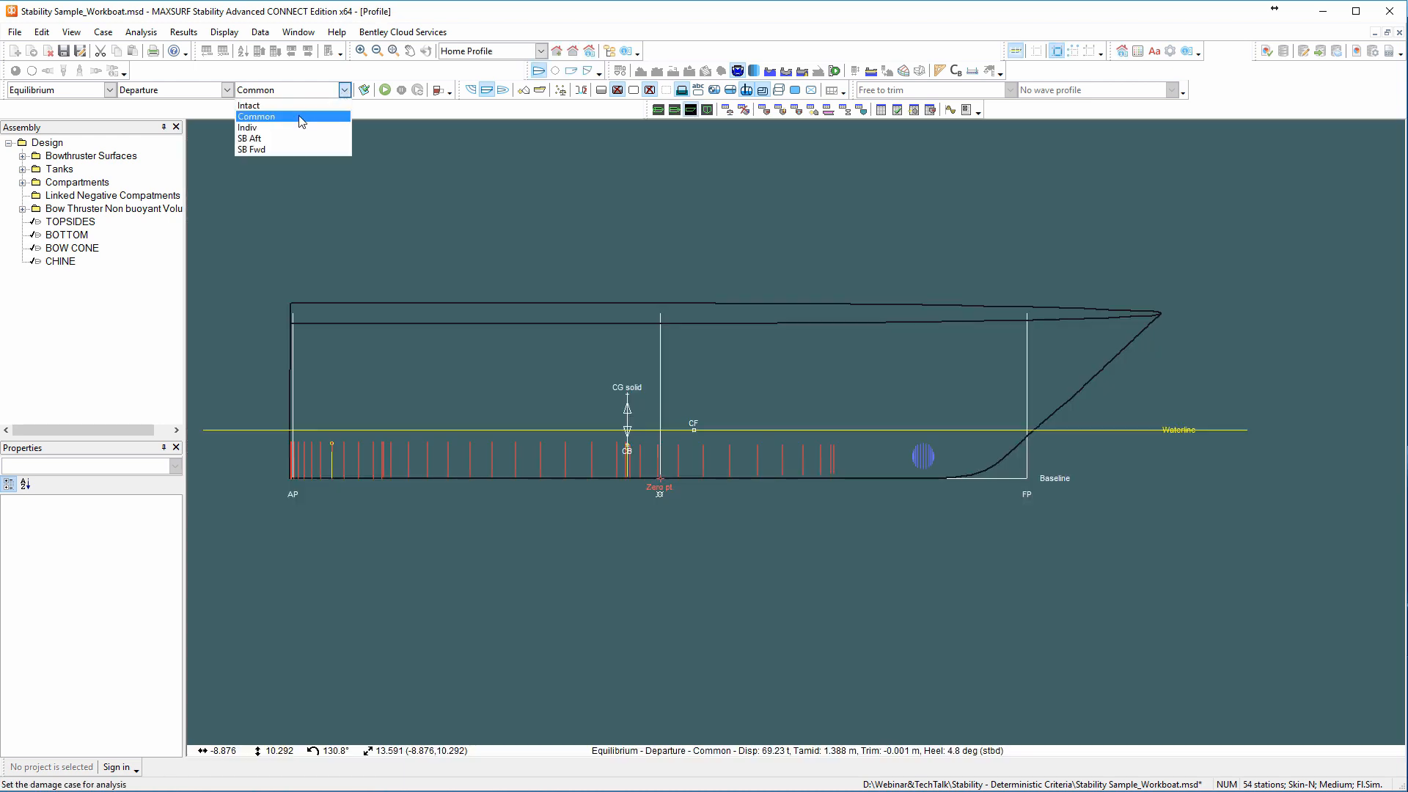
left_click(279, 126)
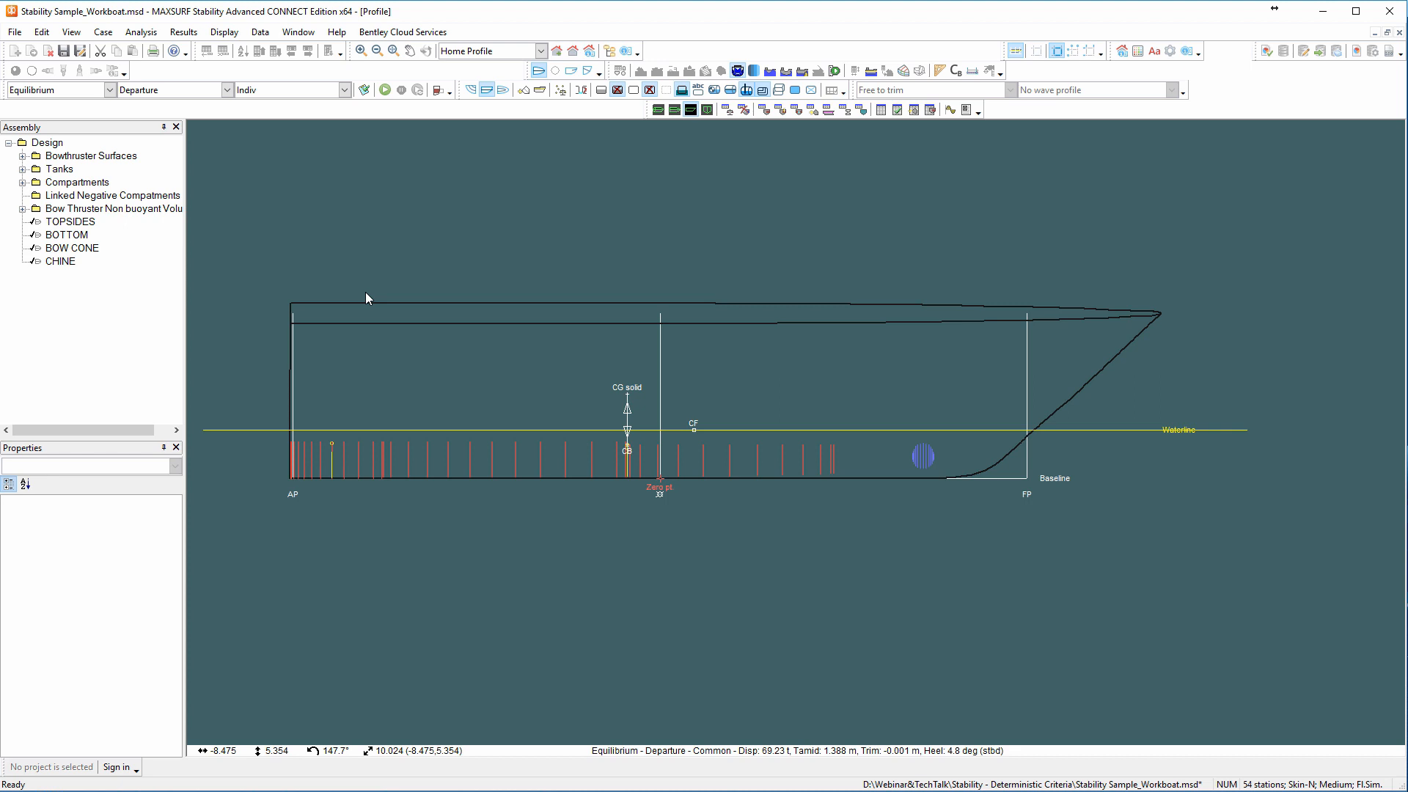
left_click(385, 90)
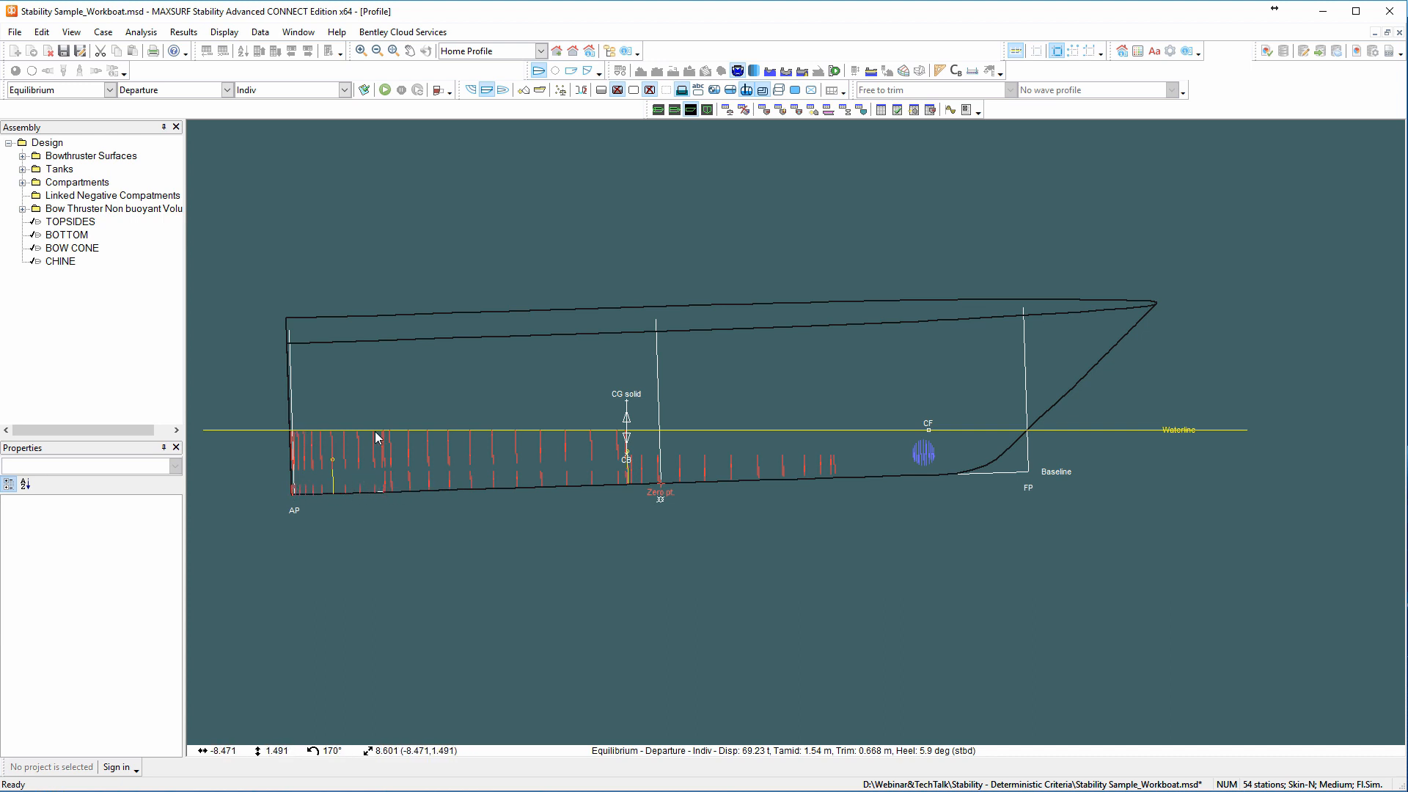
Show the room outlines in the profile view and display the room results of the Indiv damage case.
left_click(779, 91)
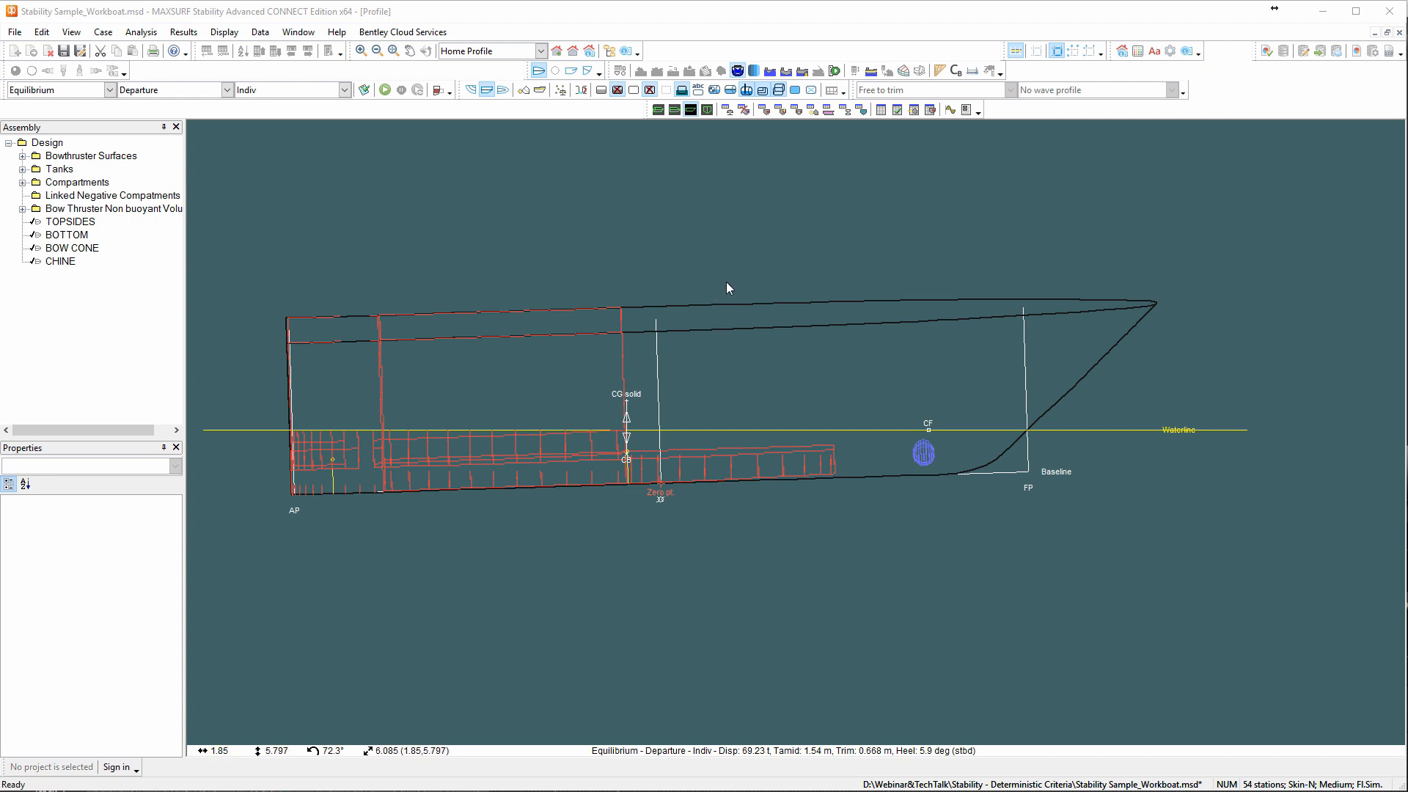
left_click(690, 110)
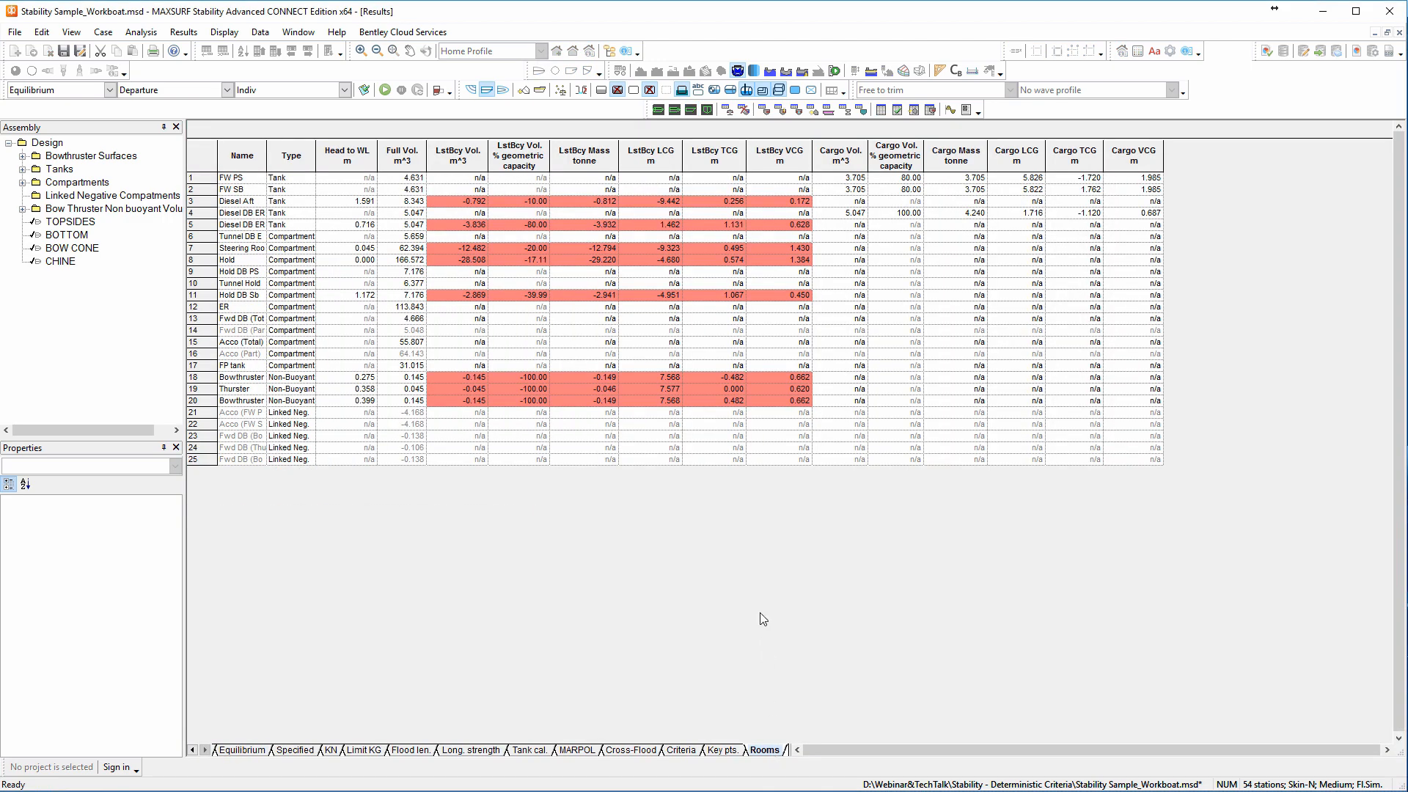
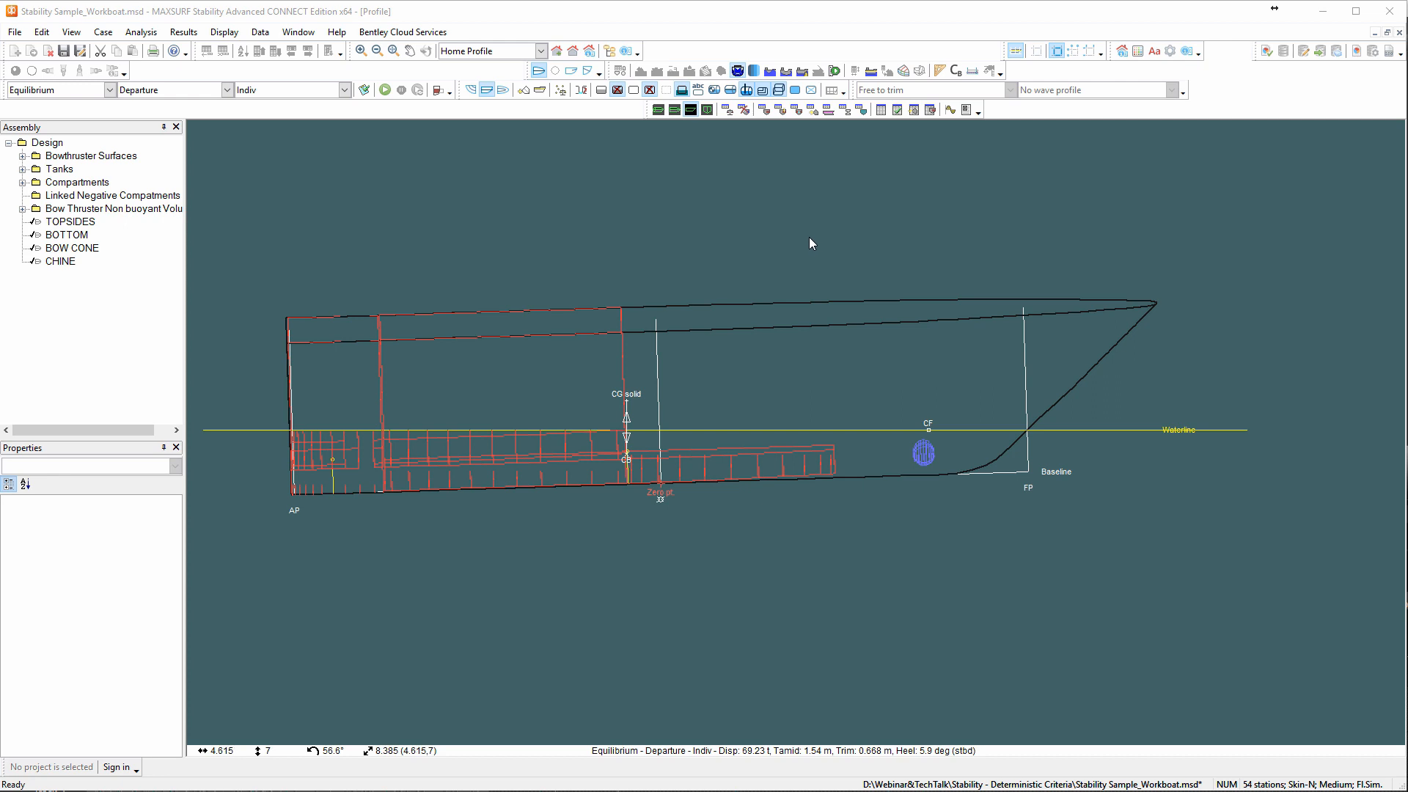
Set the damage case to Intact in the profile view.
left_click(344, 89)
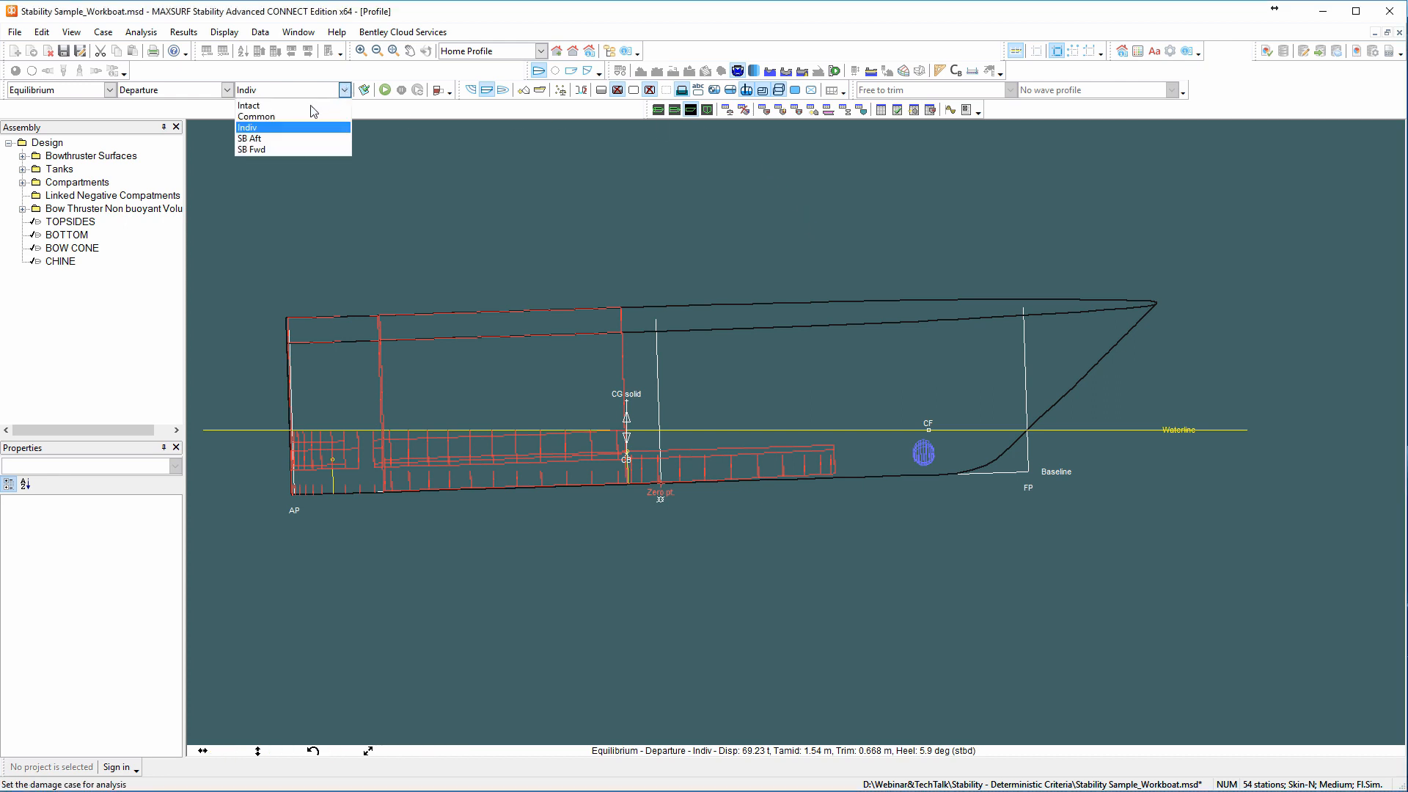
left_click(309, 105)
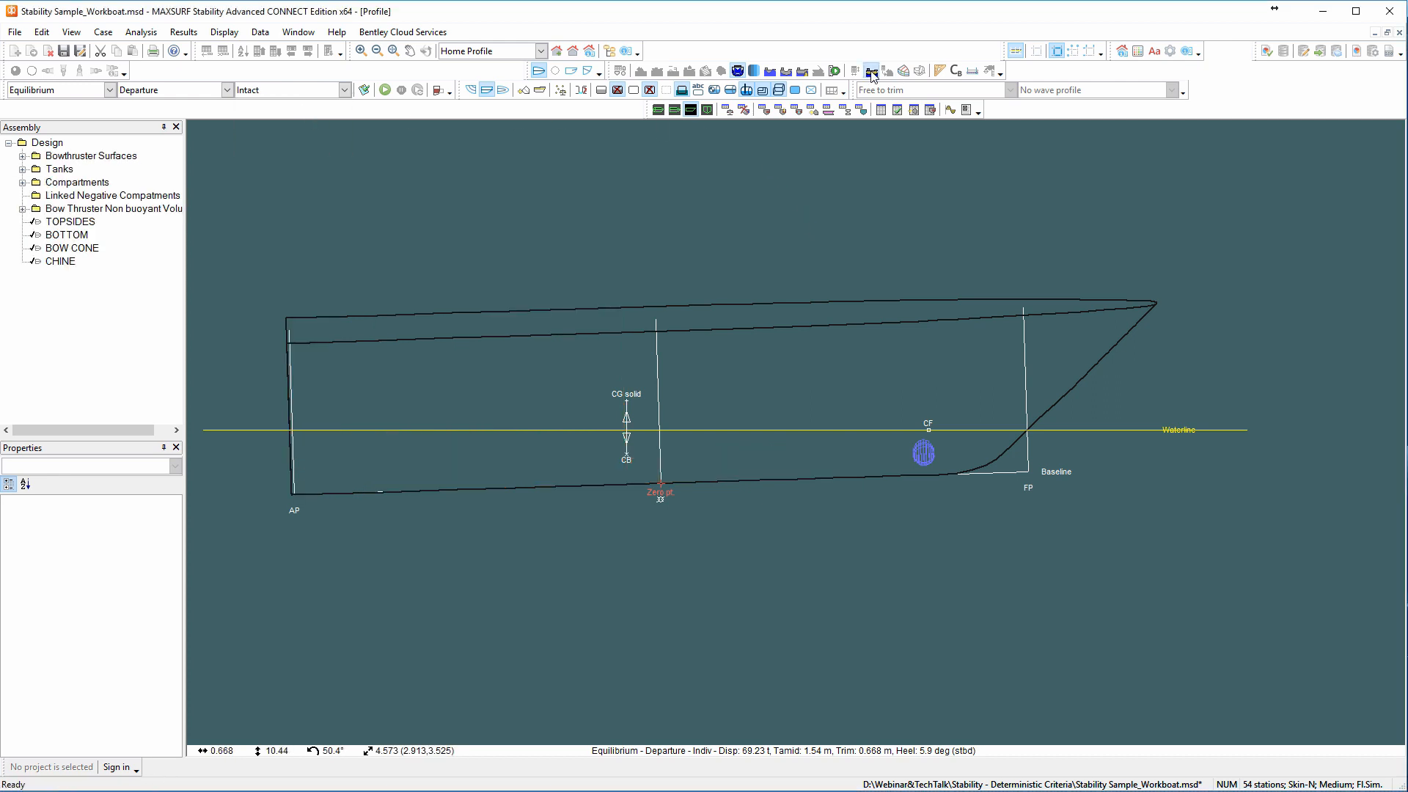
left_click(870, 72)
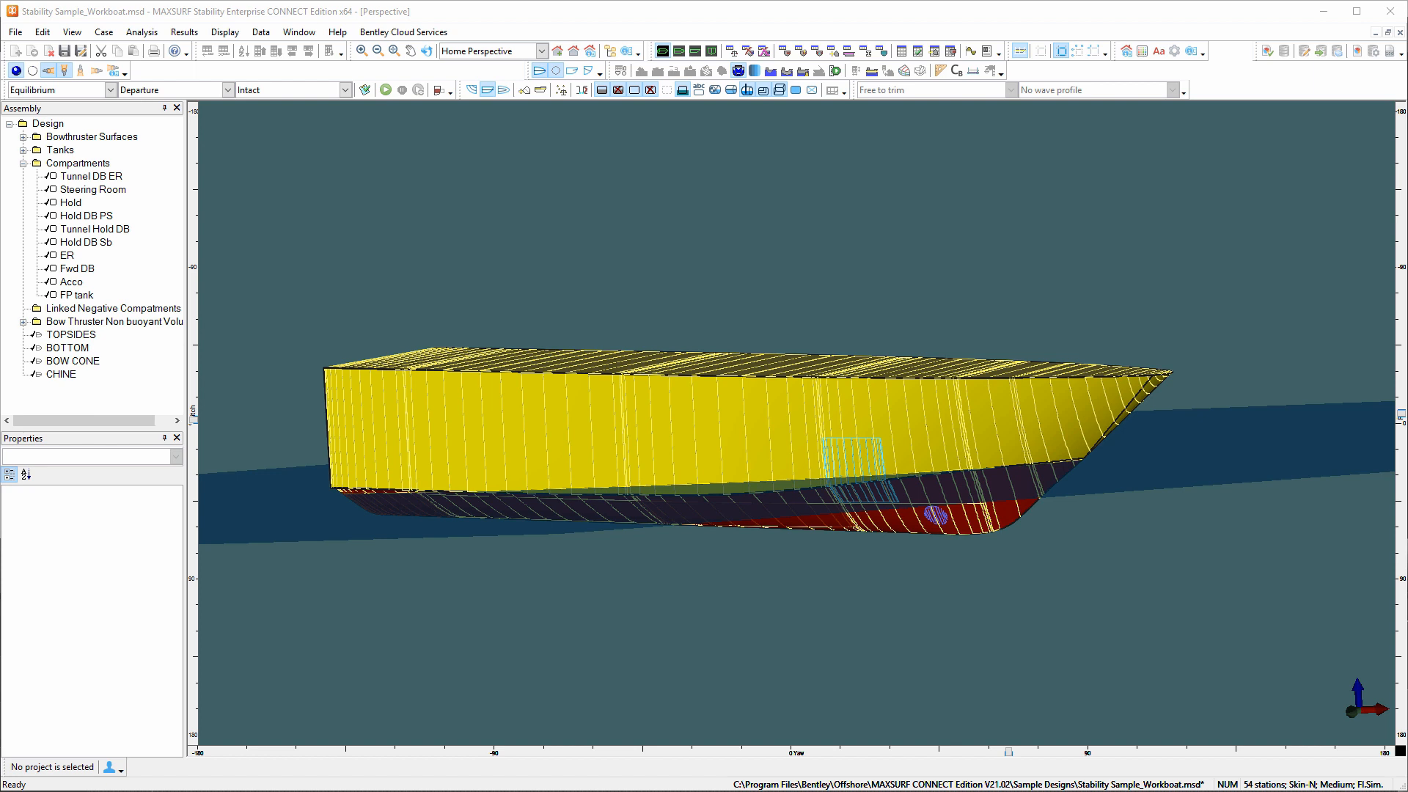
Show the vessel in profile and set the analysis type to Limiting KG.
left_click(695, 50)
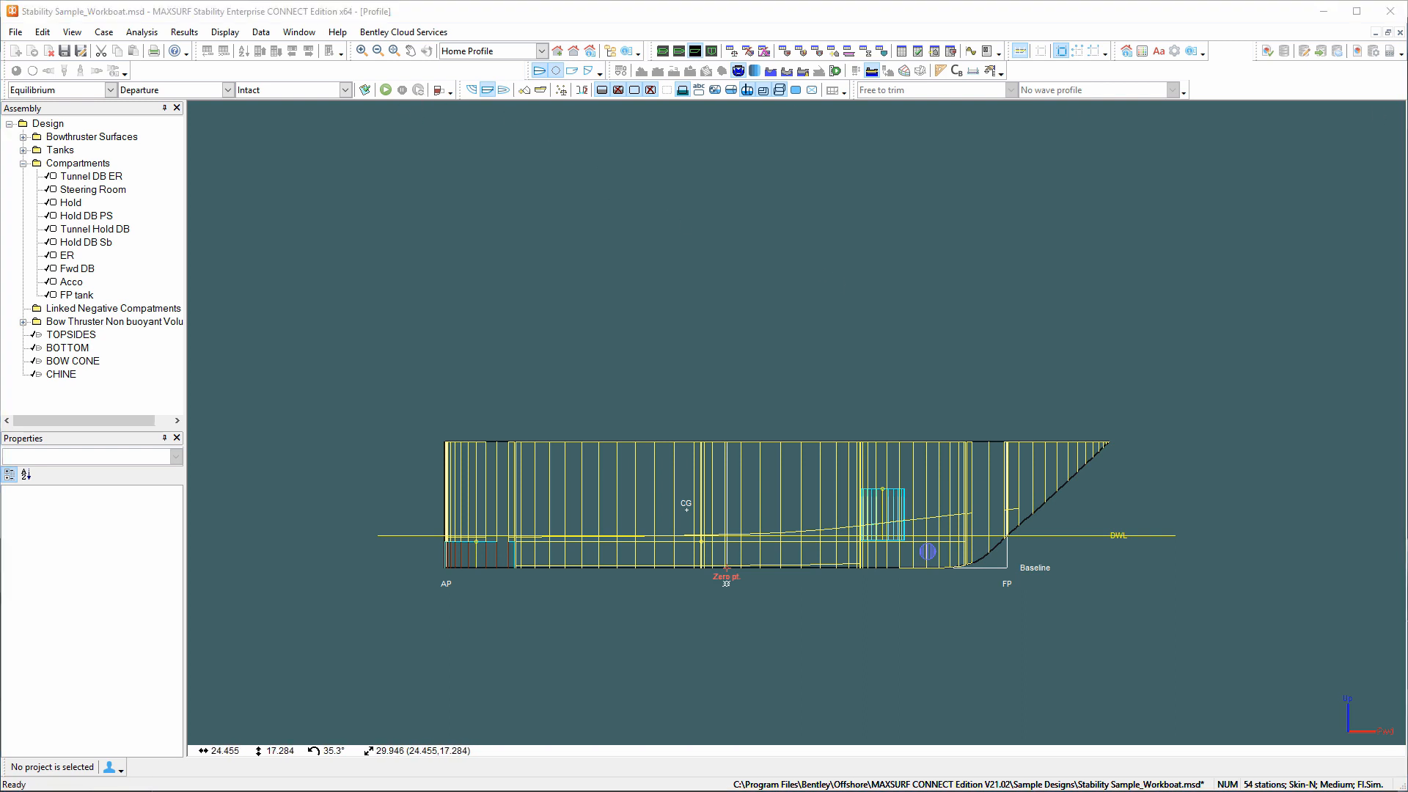
left_click(111, 89)
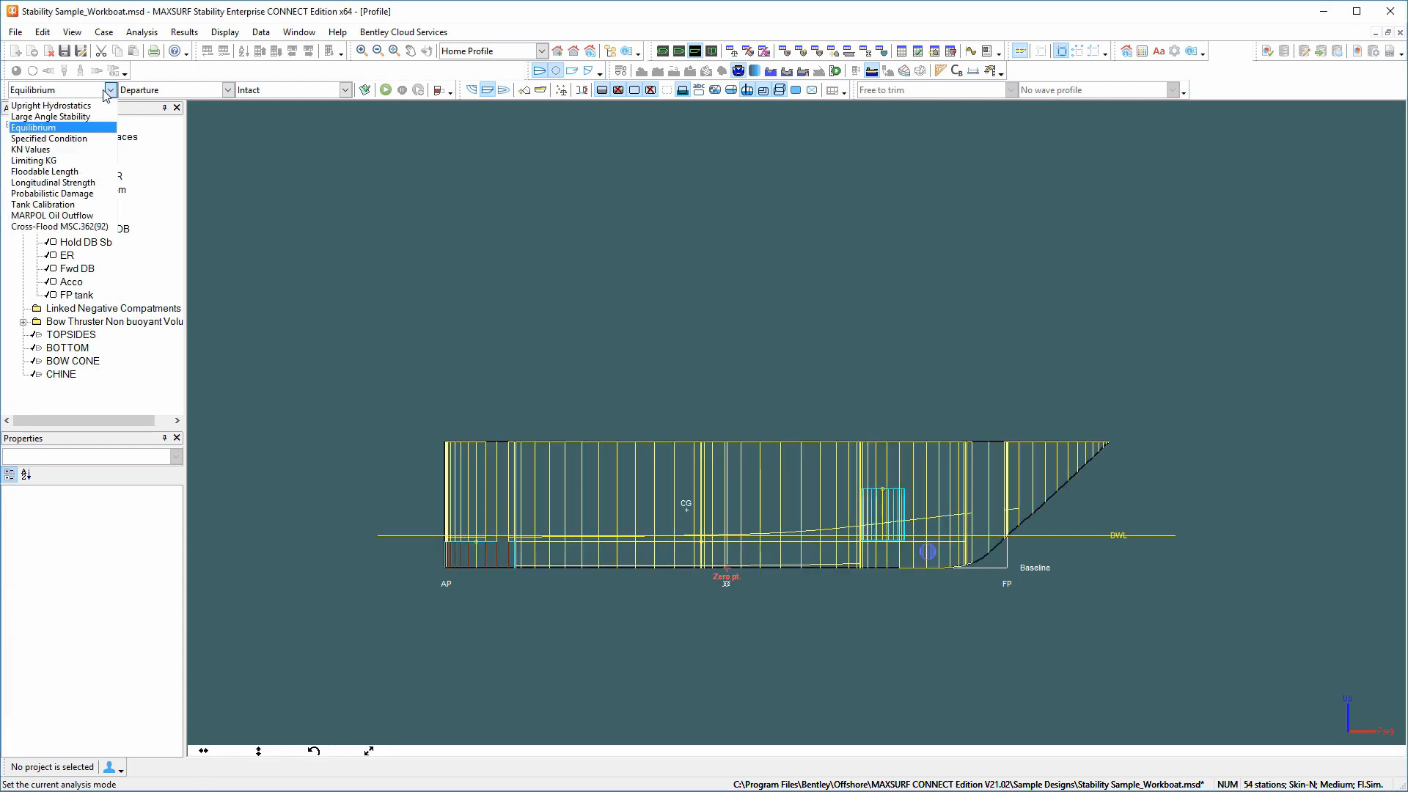
left_click(76, 161)
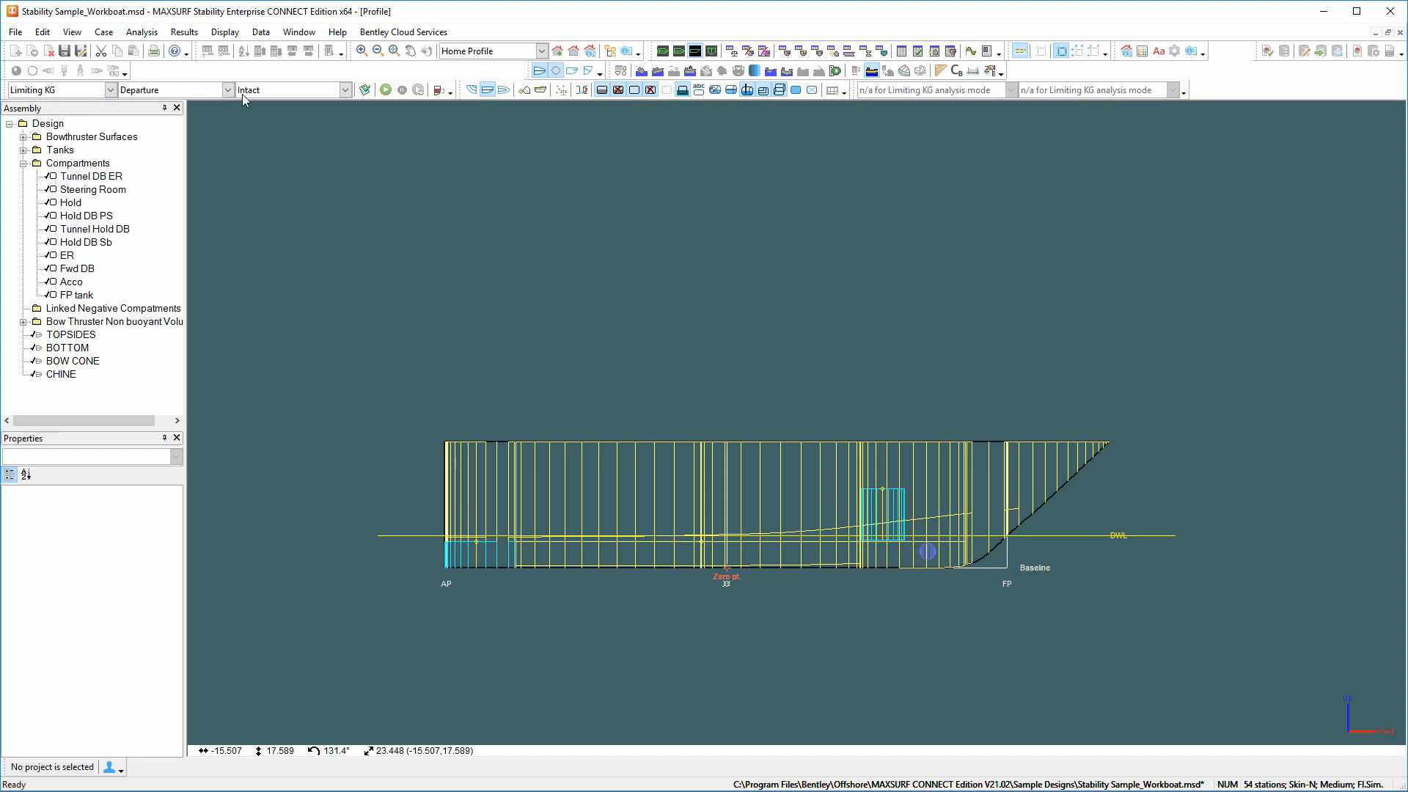
Accept heel angles from -120 to 180 deg in 10 deg steps to port and free trim with the LCG from 0 m initial trim.
left_click(142, 32)
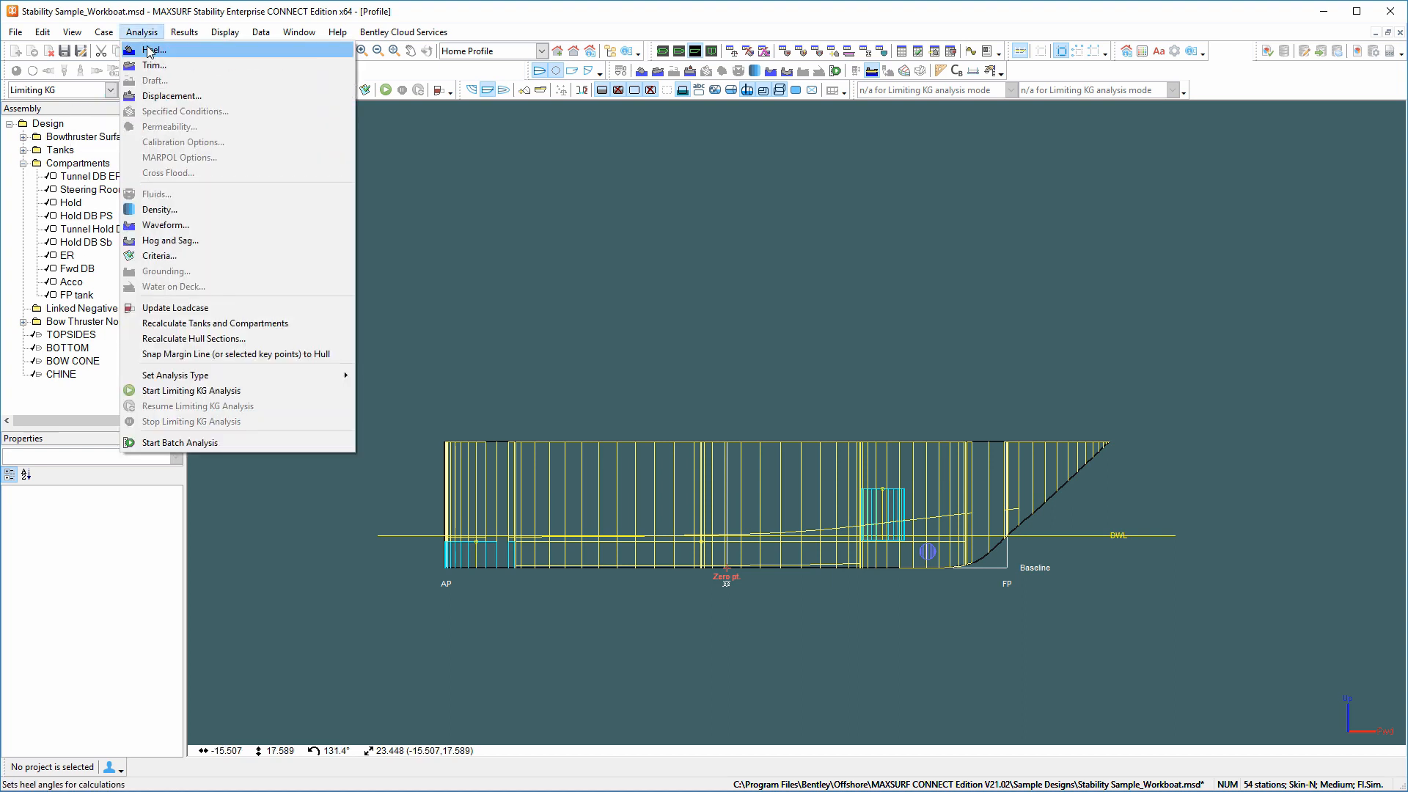
left_click(152, 51)
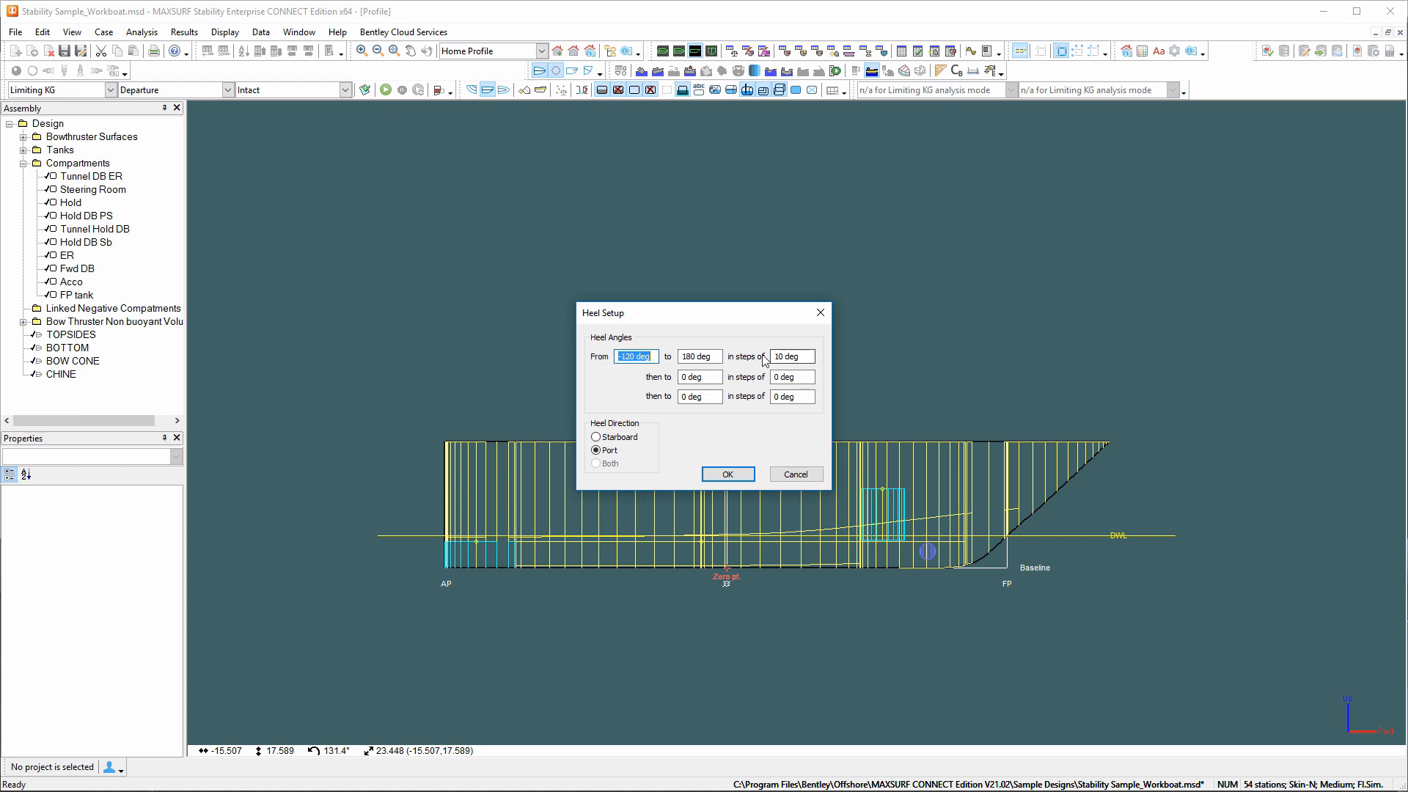
left_click(728, 475)
left_click(132, 37)
left_click(153, 65)
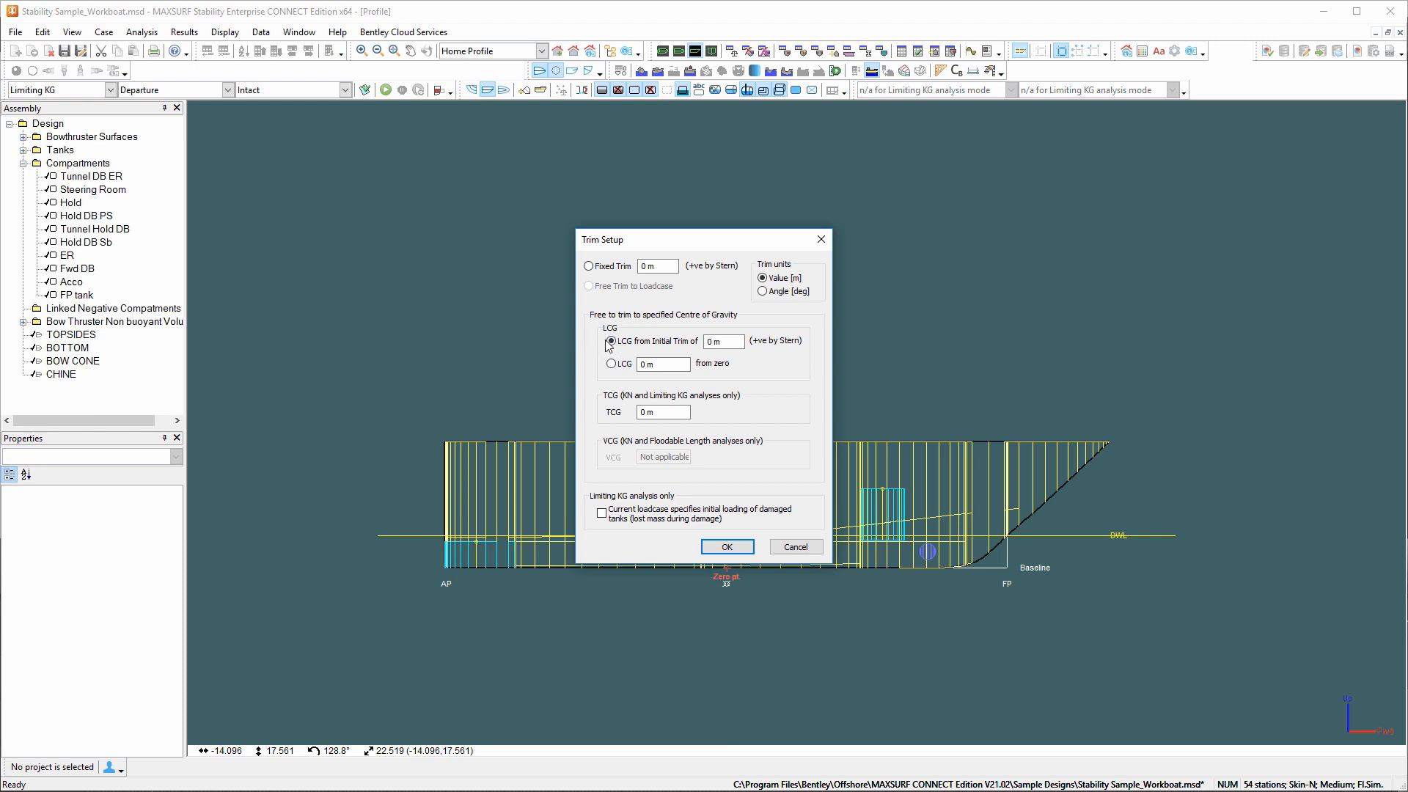
left_click(718, 547)
Accept a displacement range of 60 to 80 t in 5 t increments for the Limiting KG analysis.
left_click(142, 33)
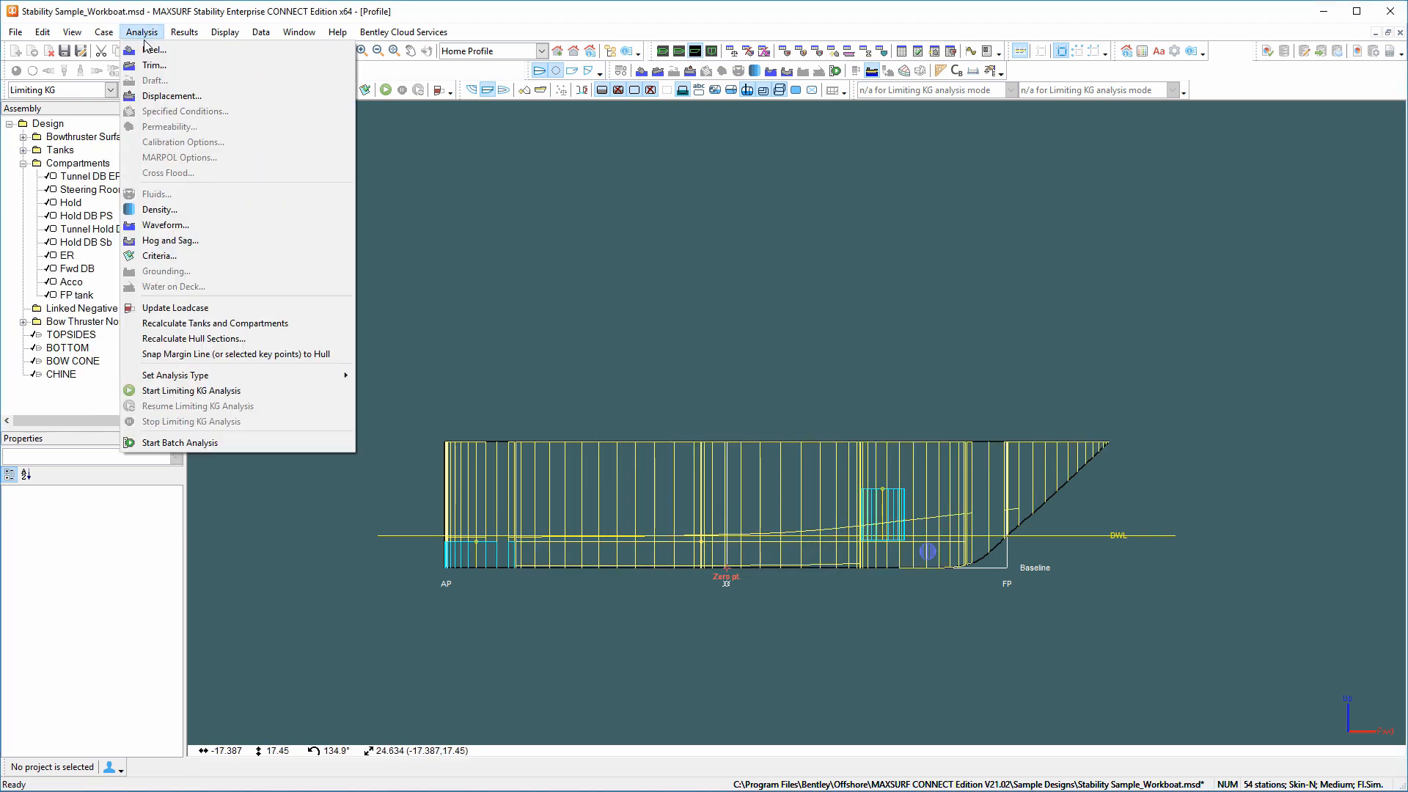
left_click(162, 96)
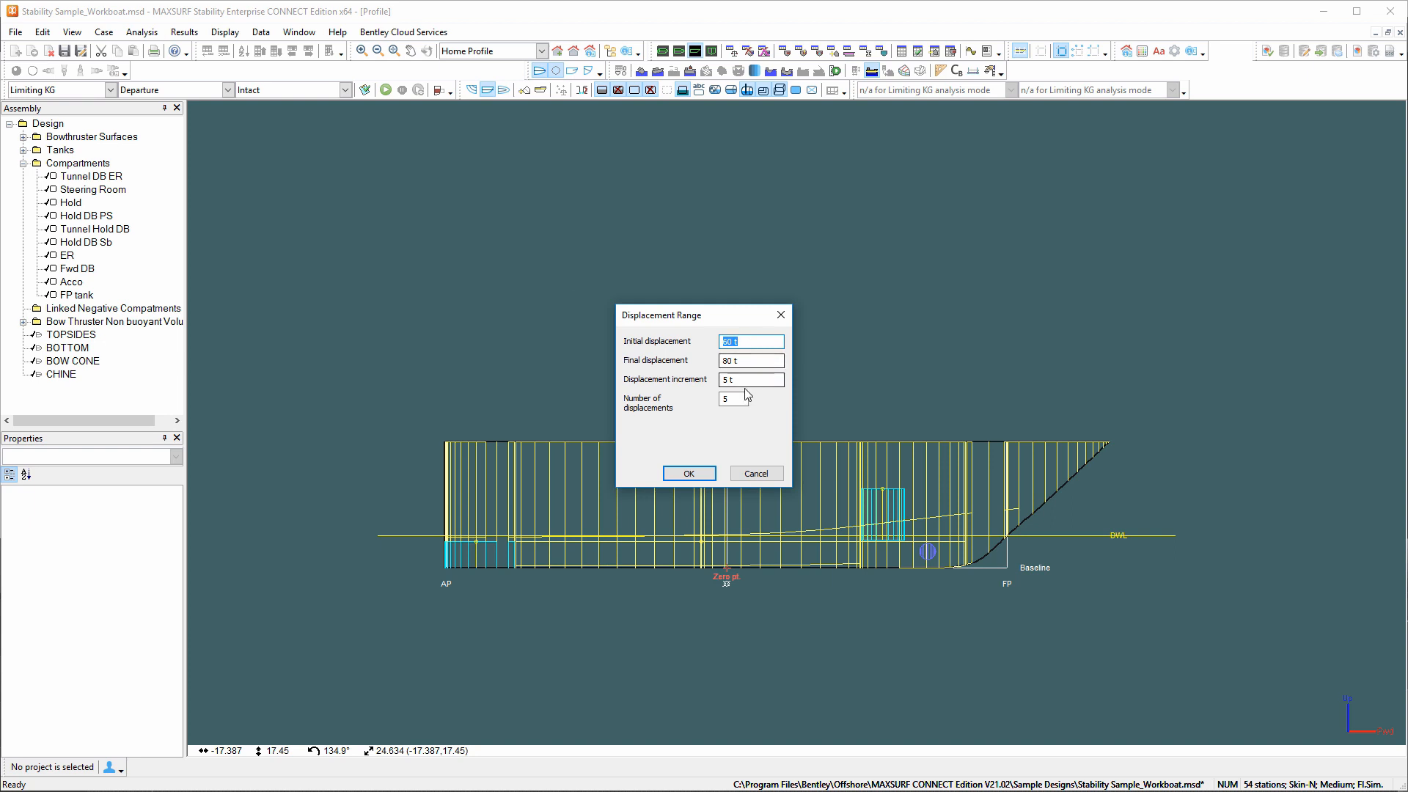
left_click(688, 473)
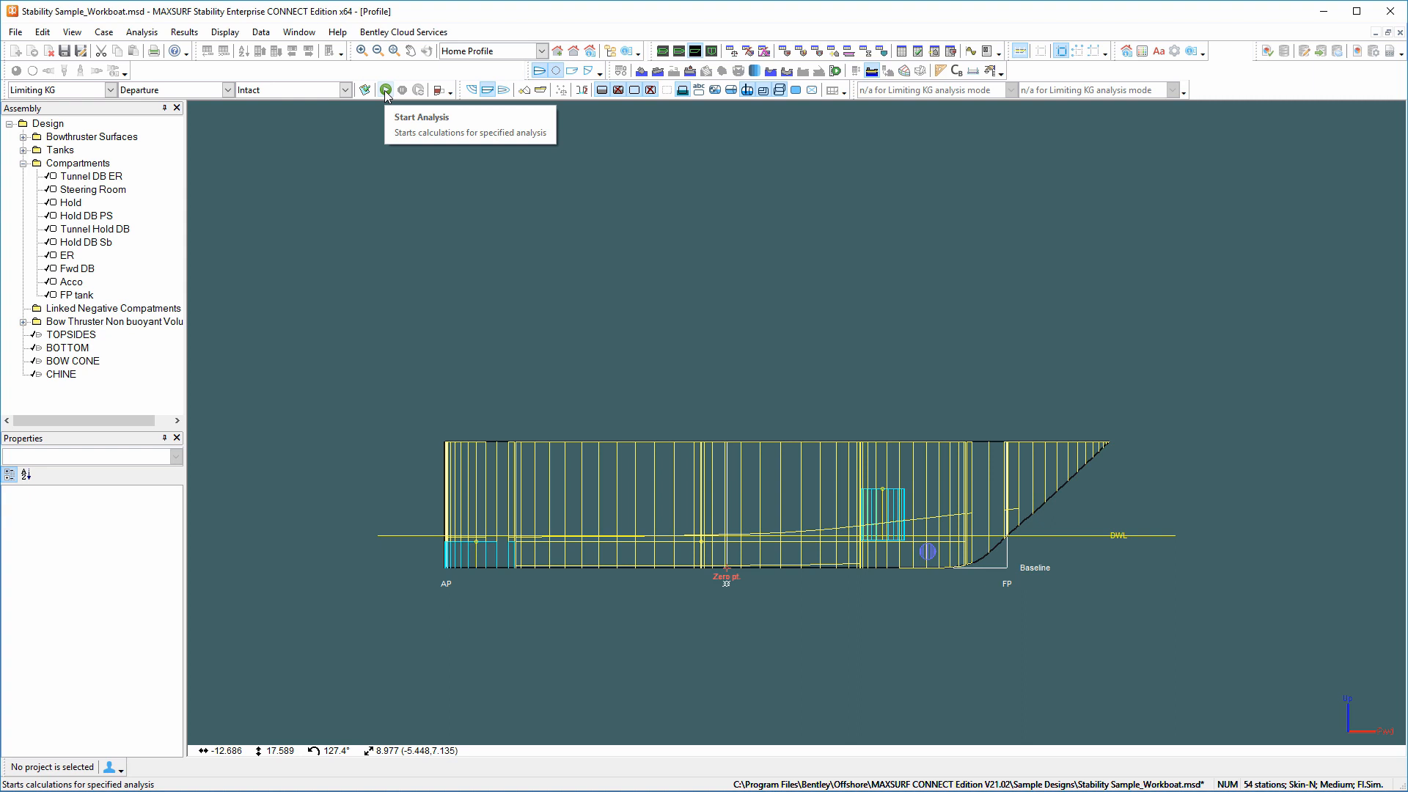
Run the Limiting KG analysis while viewing the body plan, and display the Limit KG results table.
left_click(386, 90)
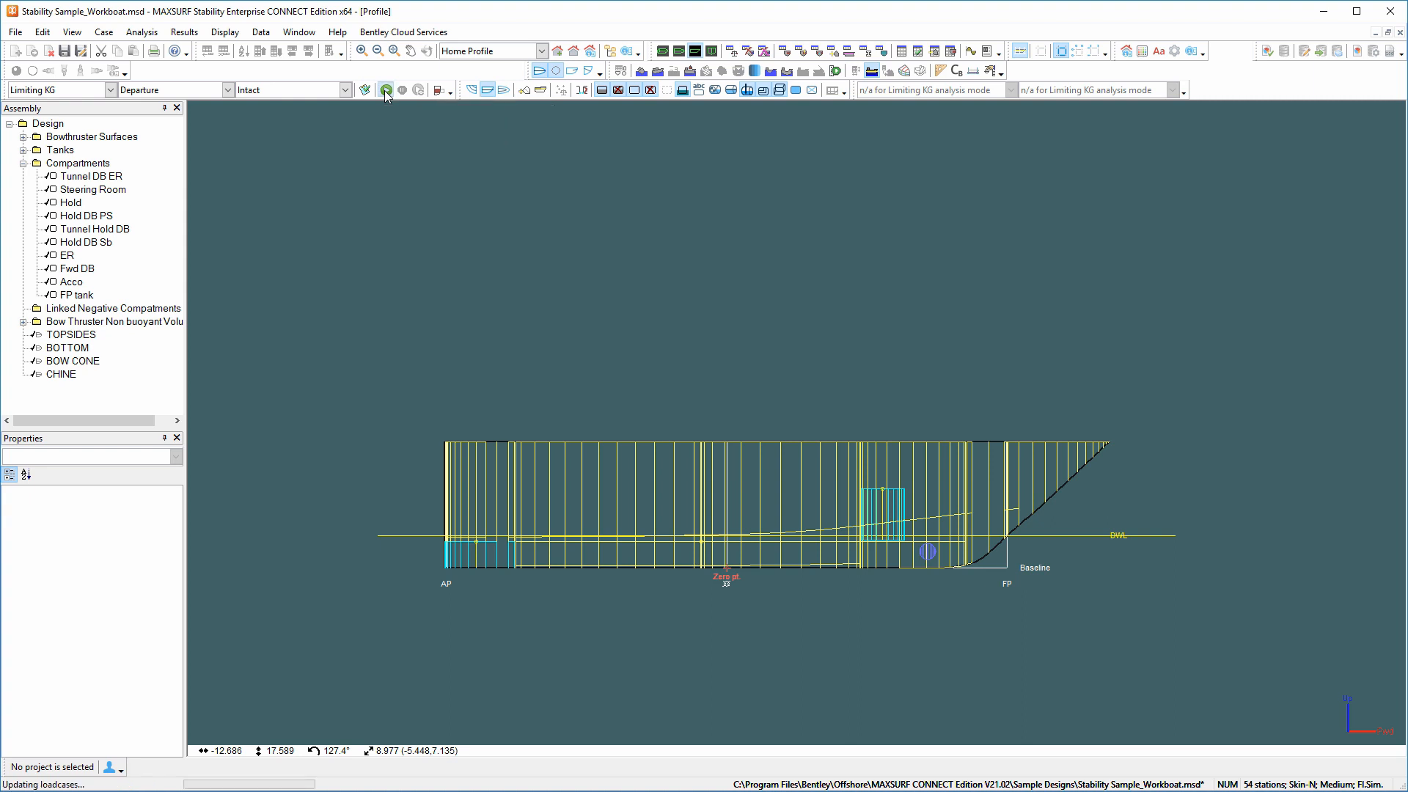
left_click(711, 51)
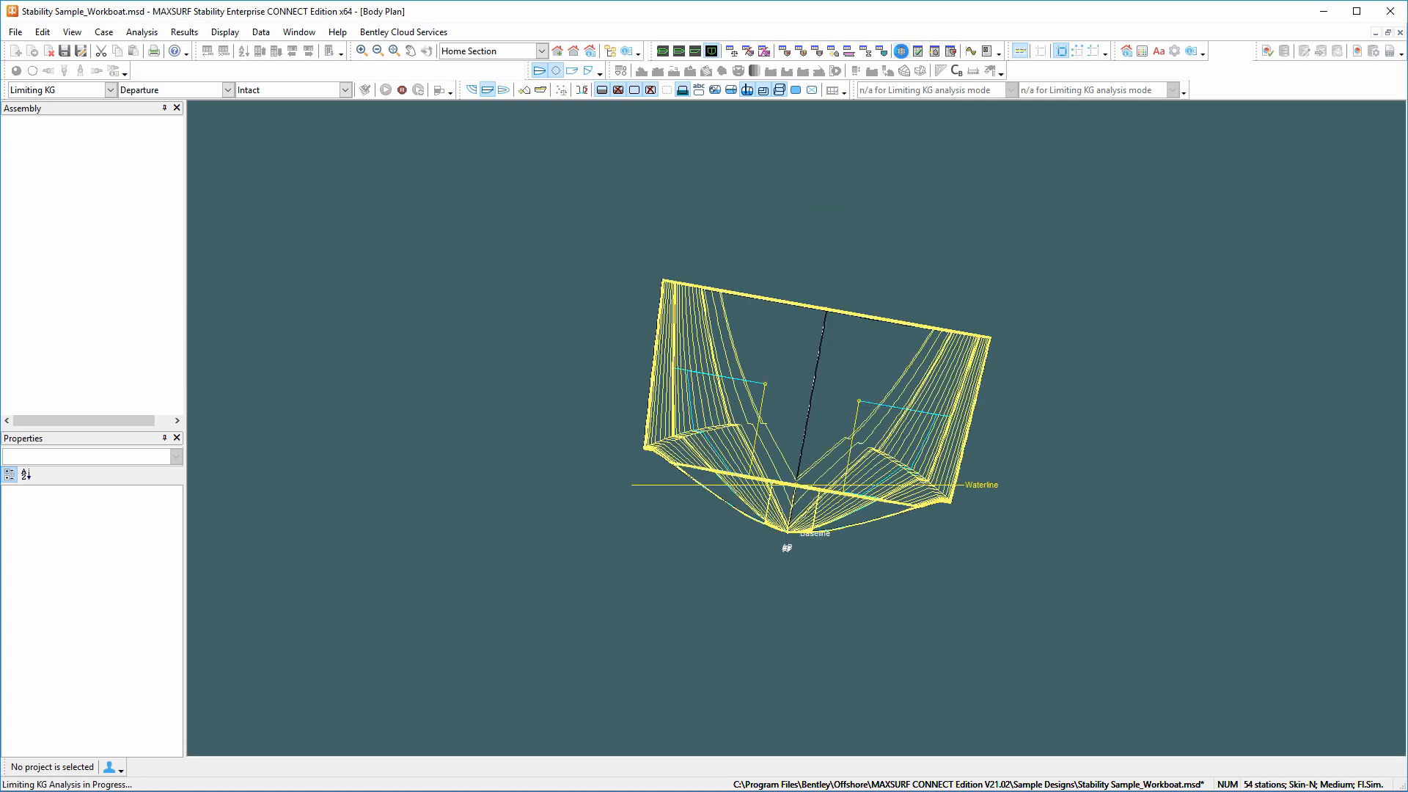
left_click(901, 52)
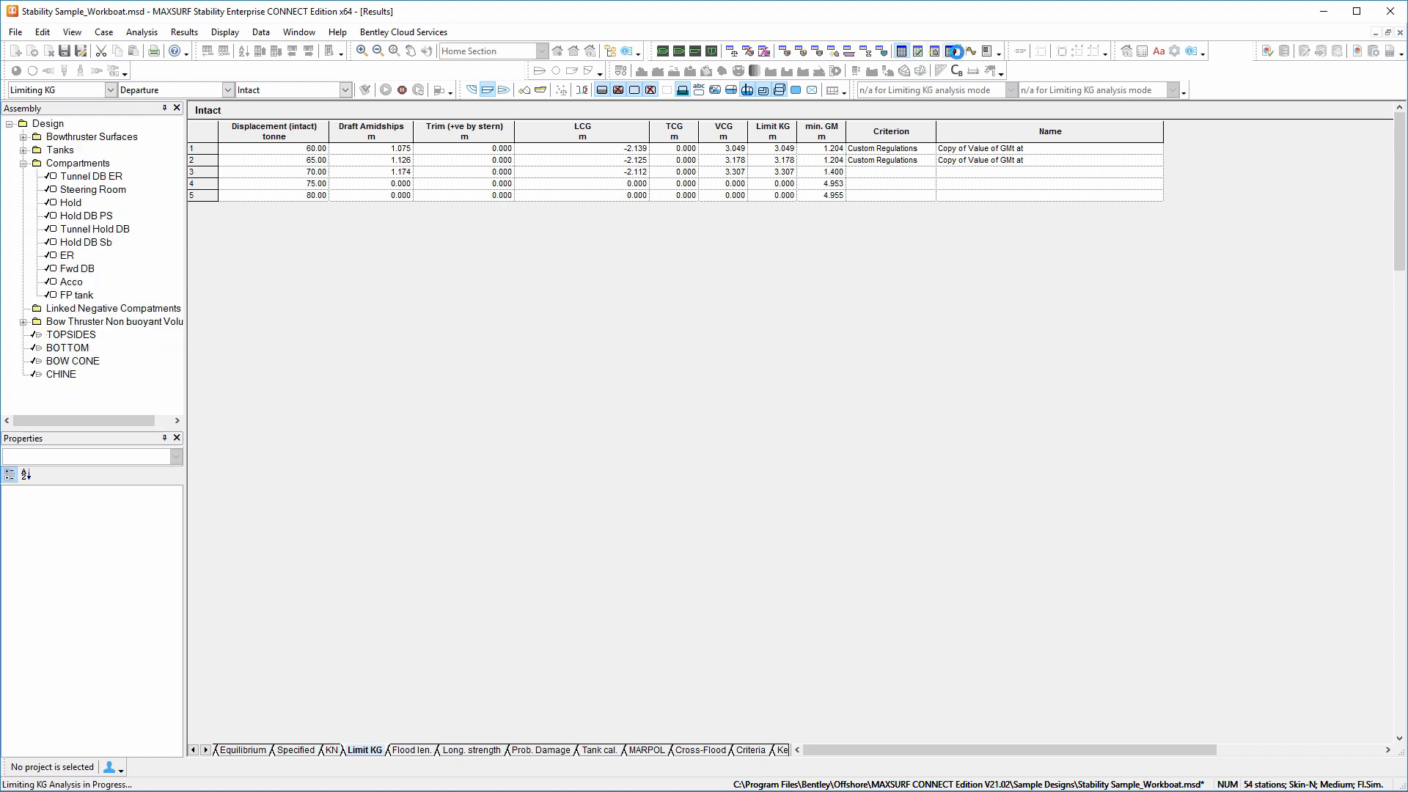
left_click(971, 50)
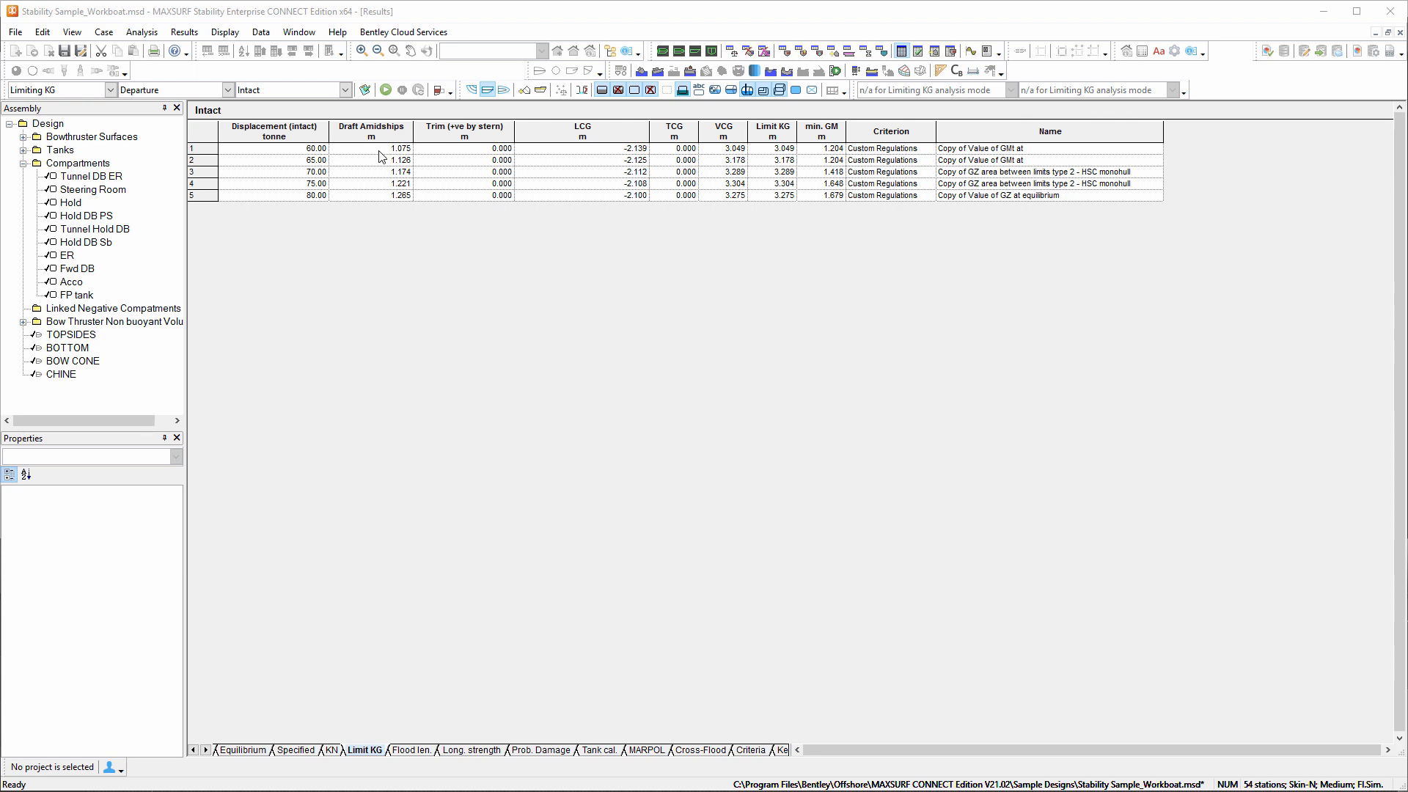
Examine the governing criterion at each displacement in the Limit KG results and compare them with the Limiting KG graph.
left_click_drag(209, 149, 209, 163)
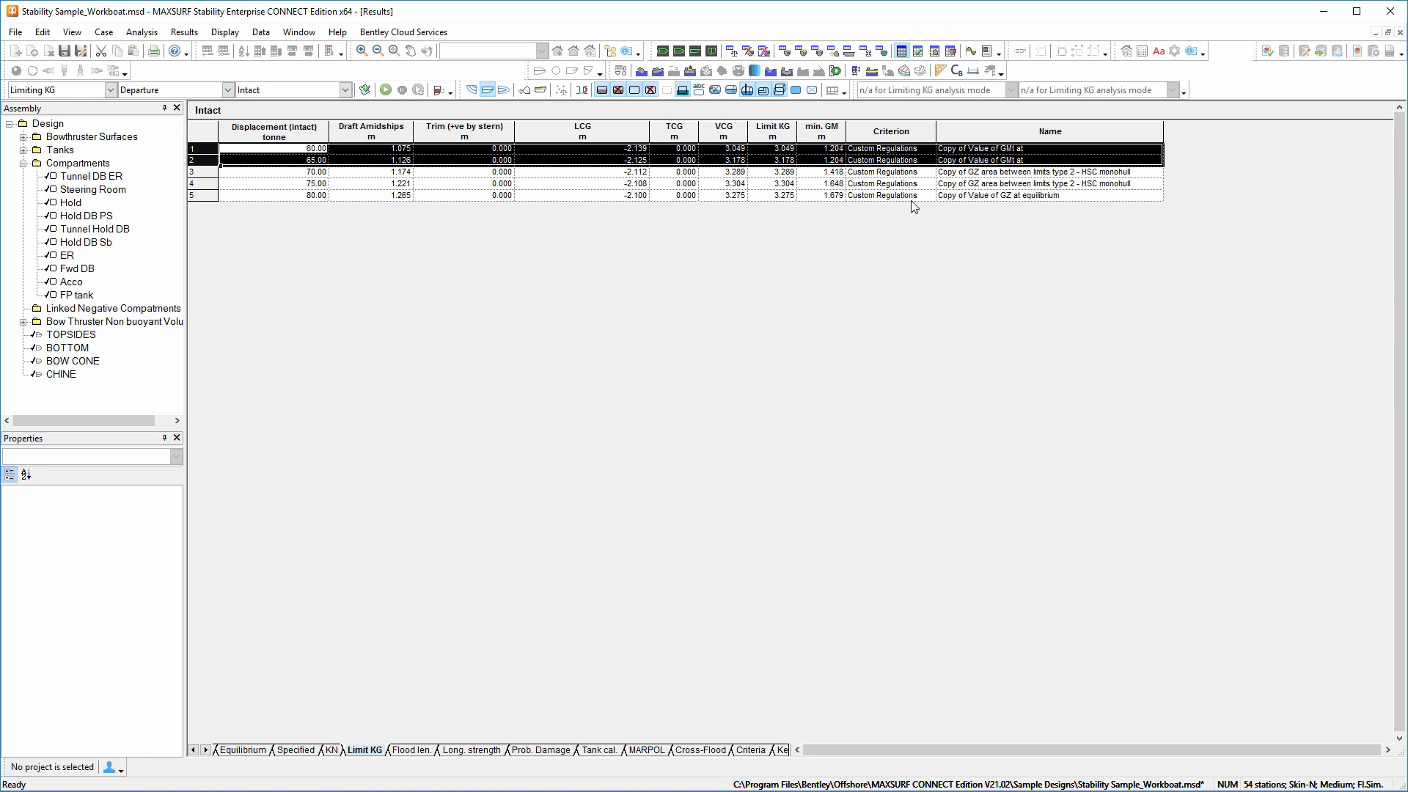
left_click(970, 51)
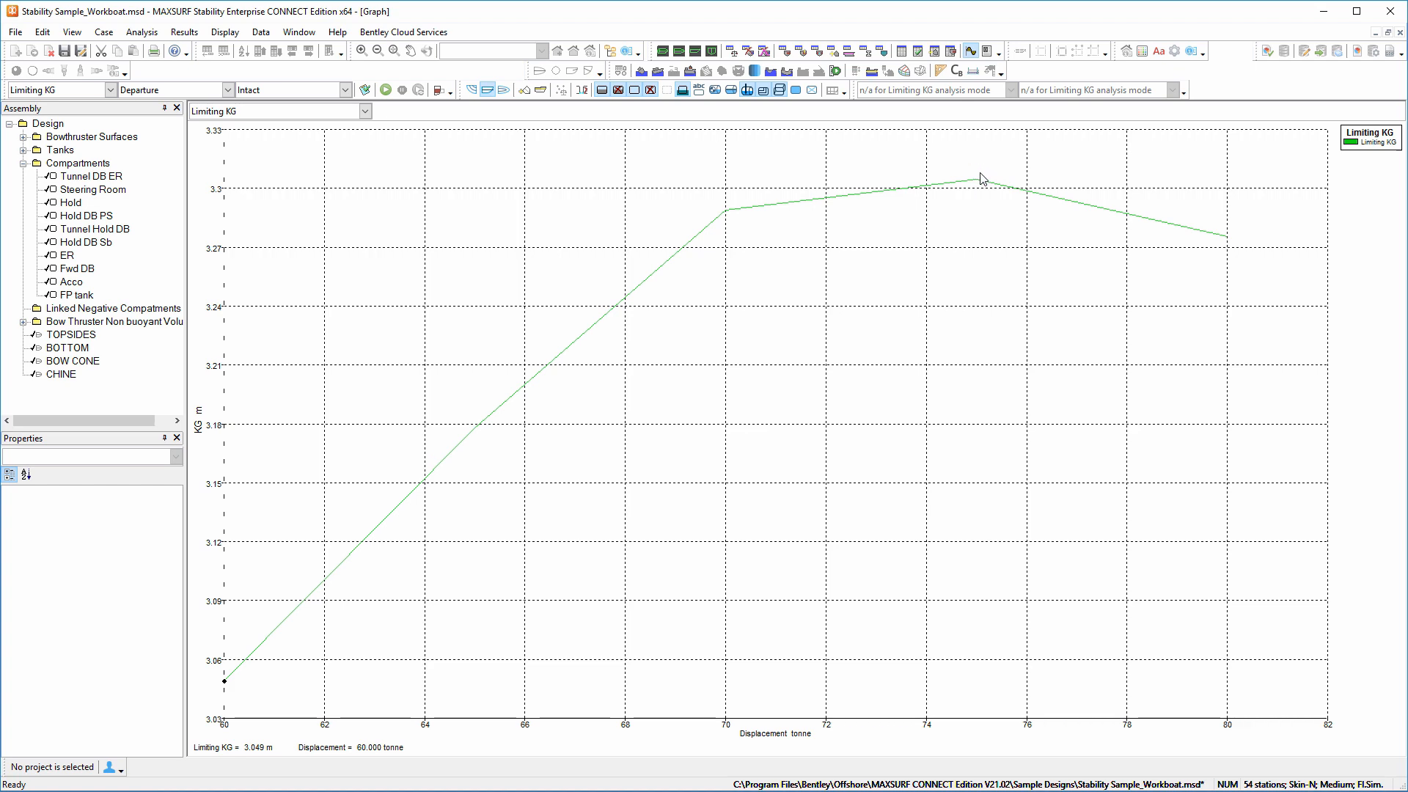
left_click(901, 51)
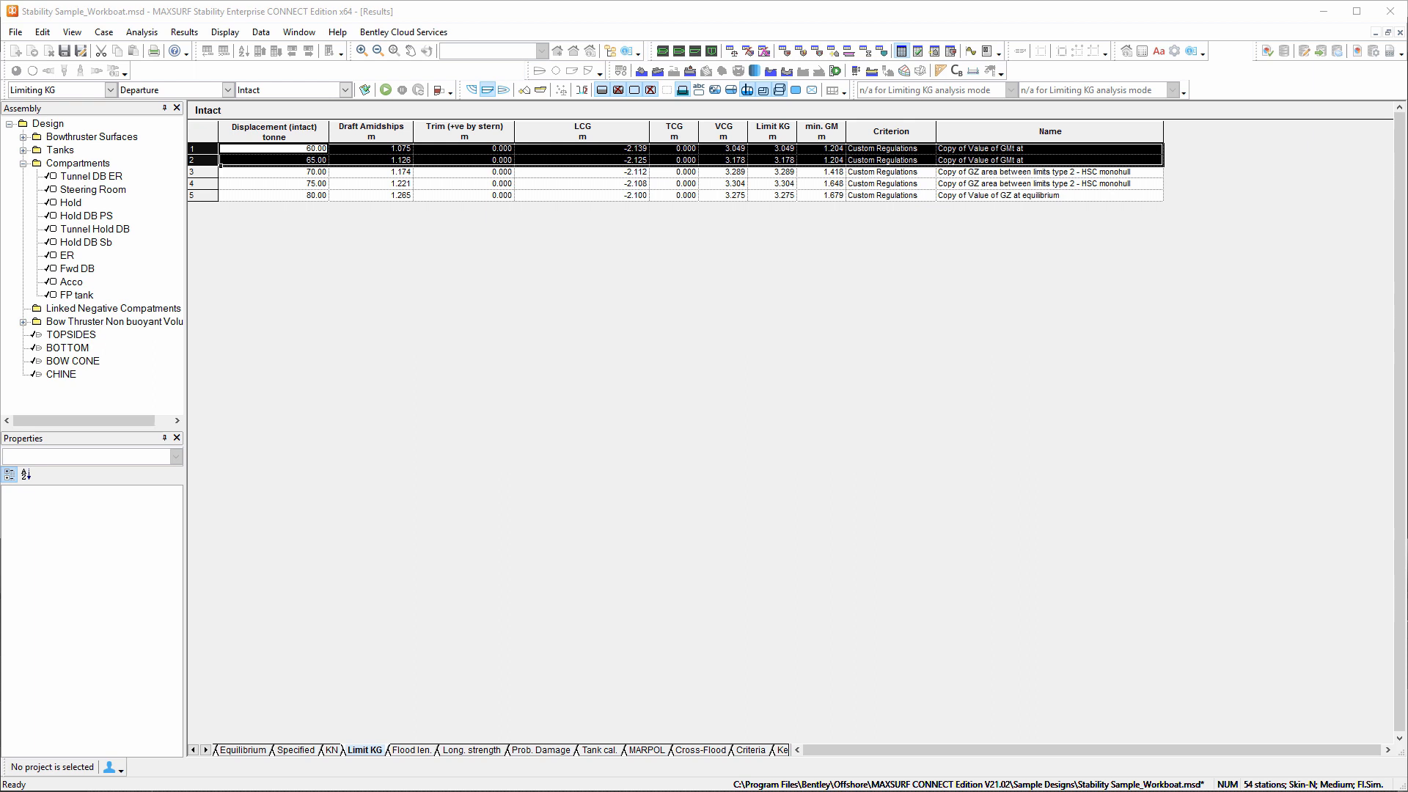
left_click(208, 192)
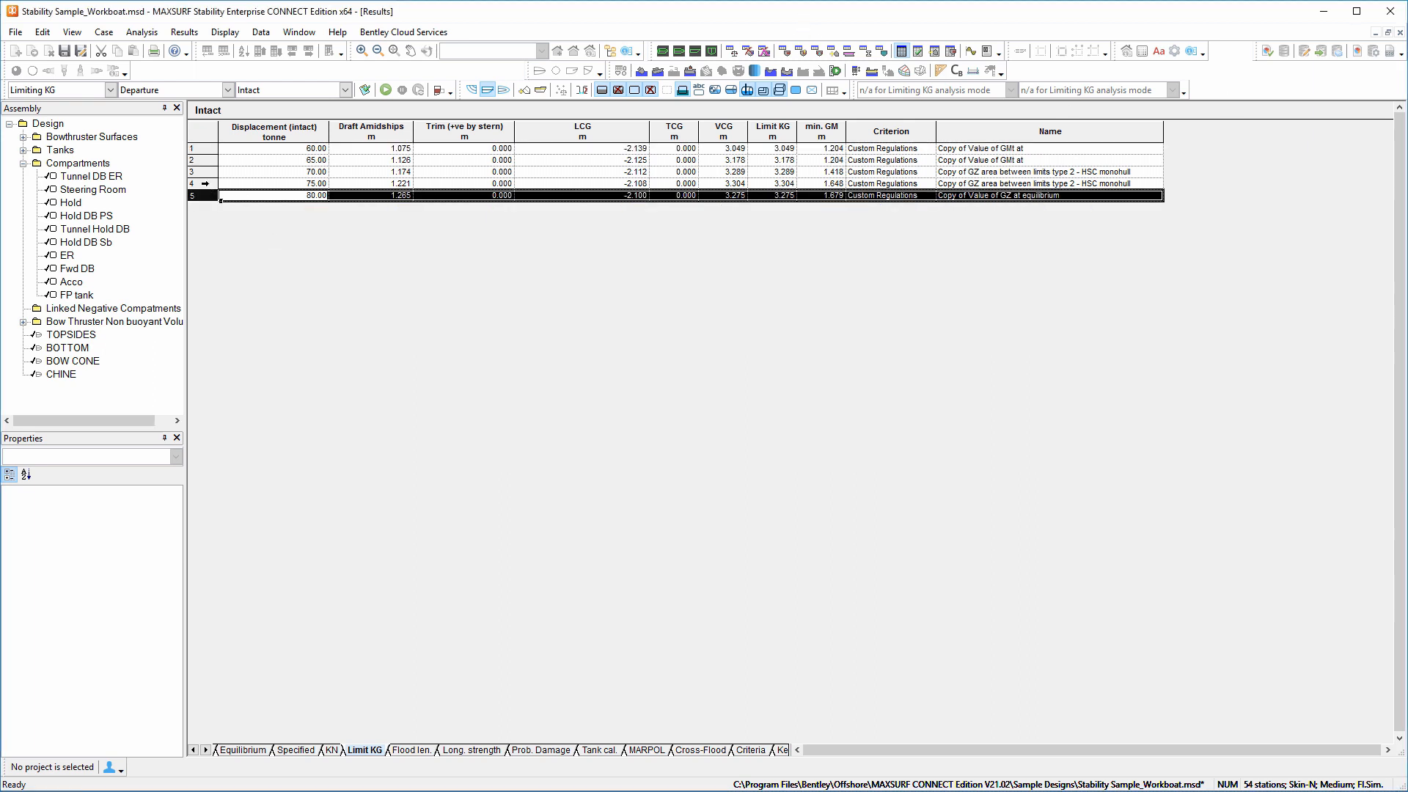
left_click(205, 183)
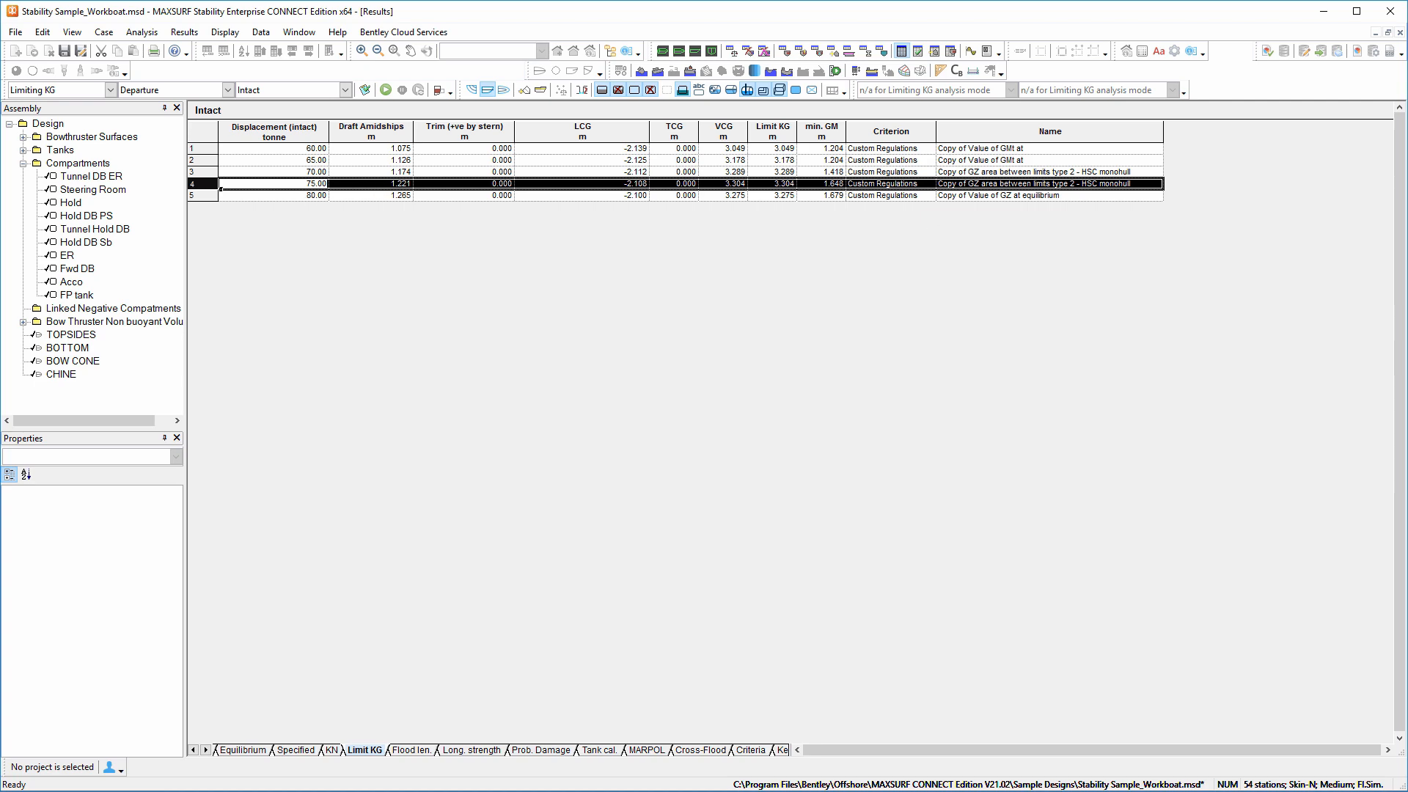
Create a loadcase named testLimitngKG in the empty LC 5 slot and make it a loadgroup without tanks.
left_click(730, 53)
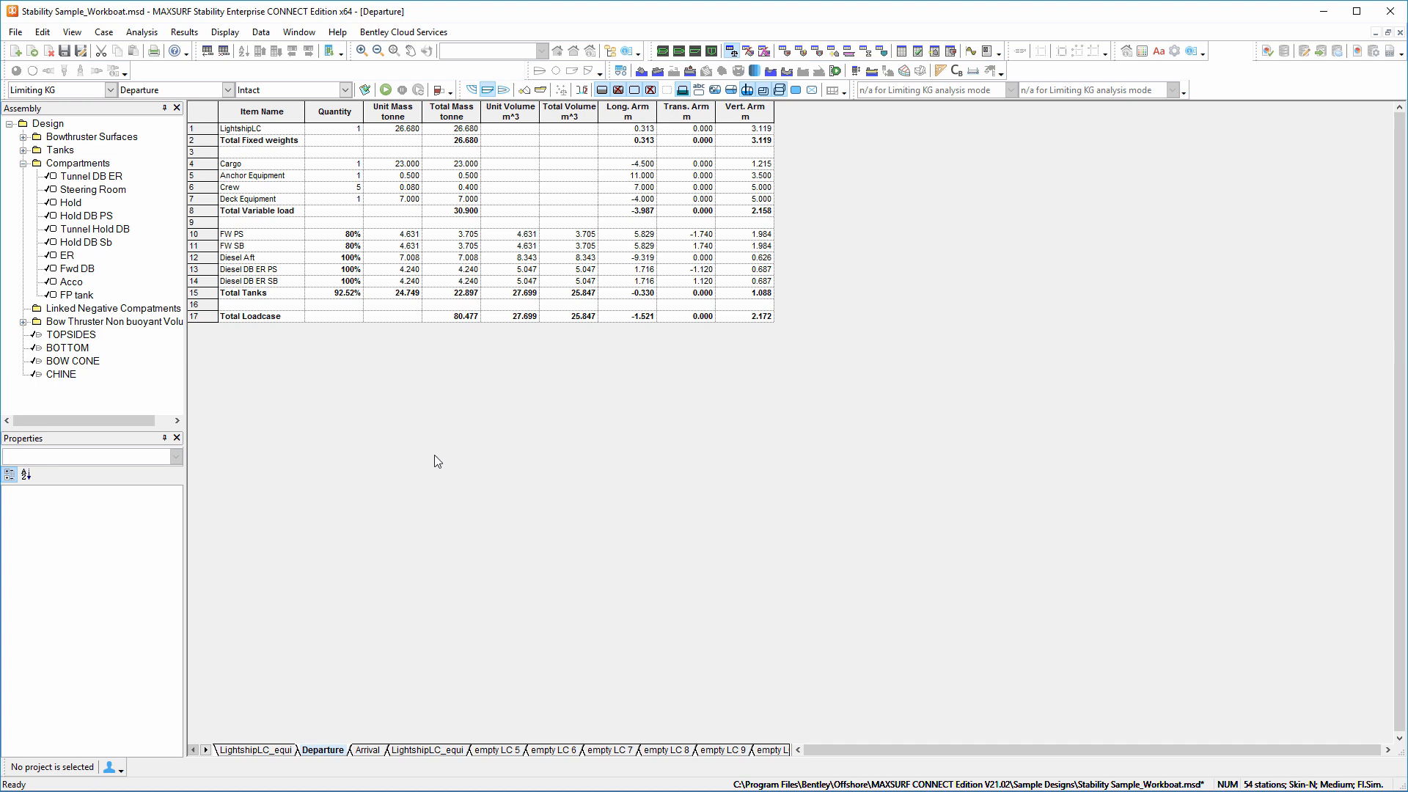
left_click(496, 750)
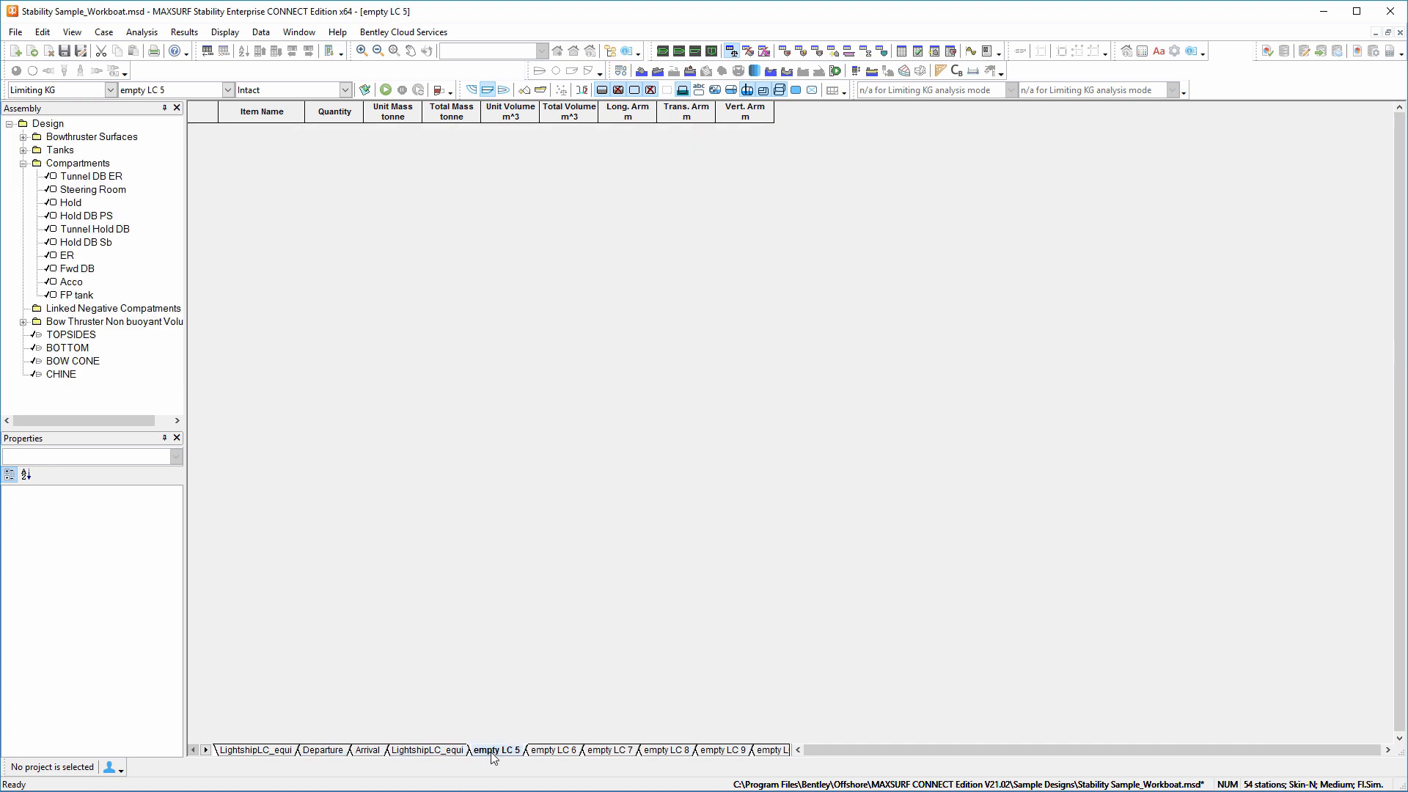
key("ctrl+n")
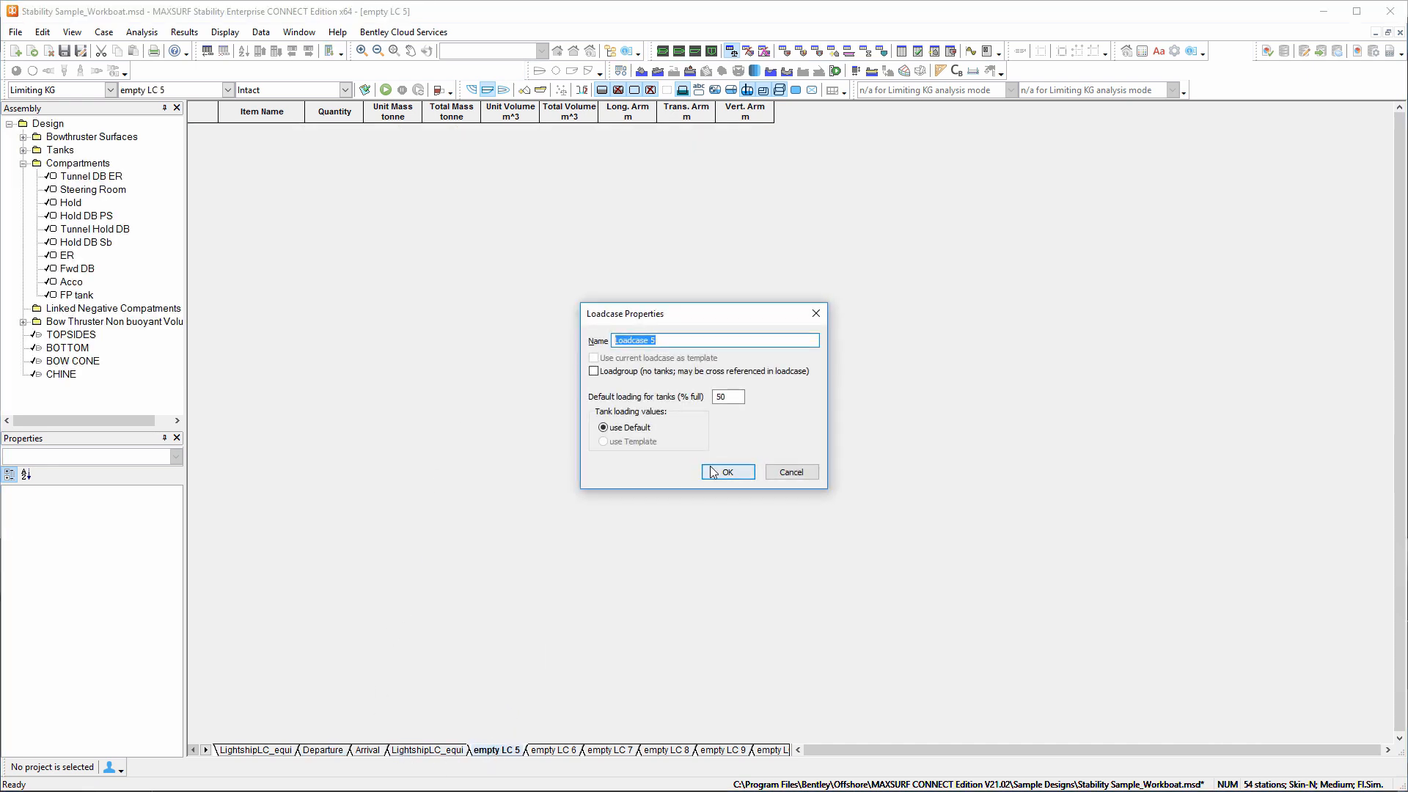
type("testLimitngKG")
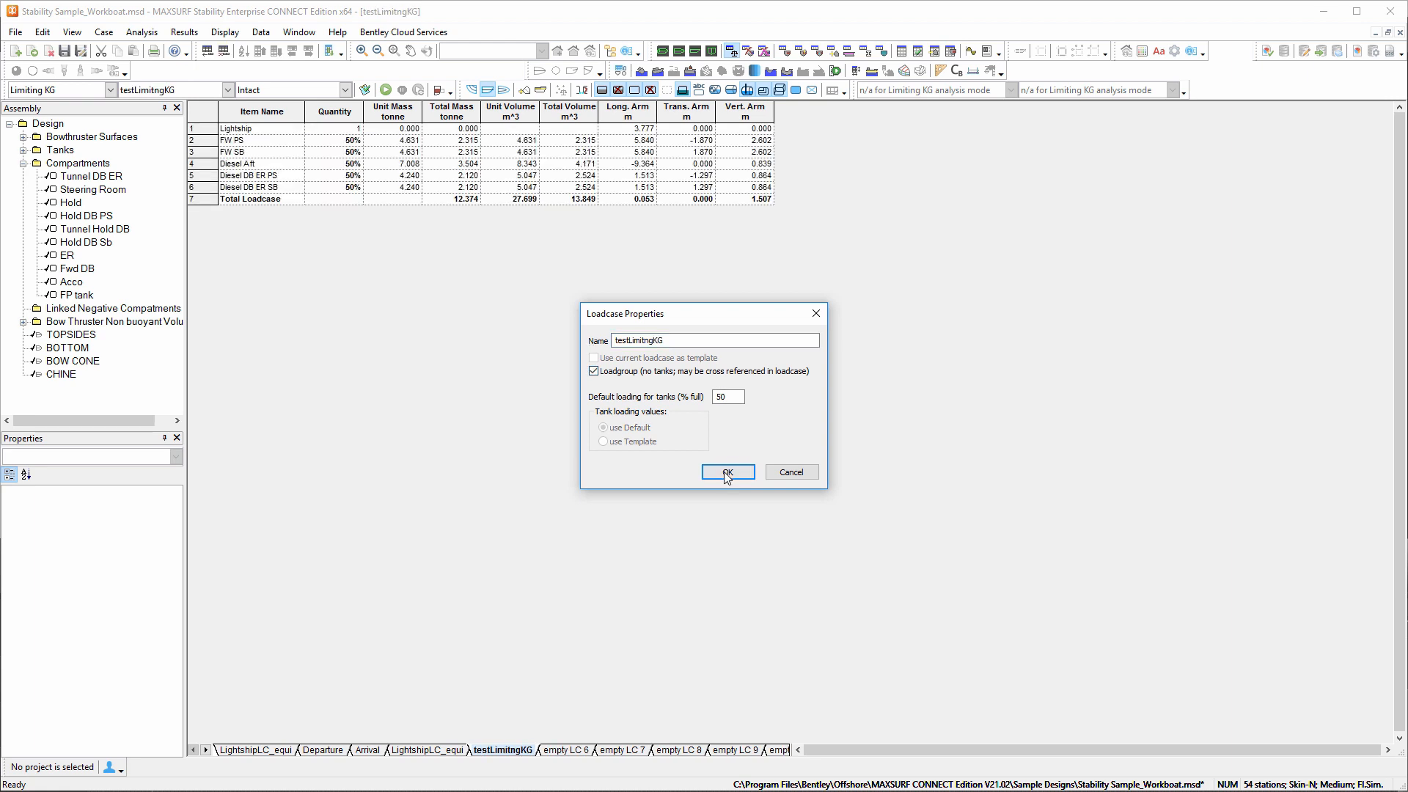
left_click(727, 471)
Give the Lightship item a mass of 75 t, a longitudinal arm of -2.108 m and a vertical arm of 3.304 m.
key("Tab")
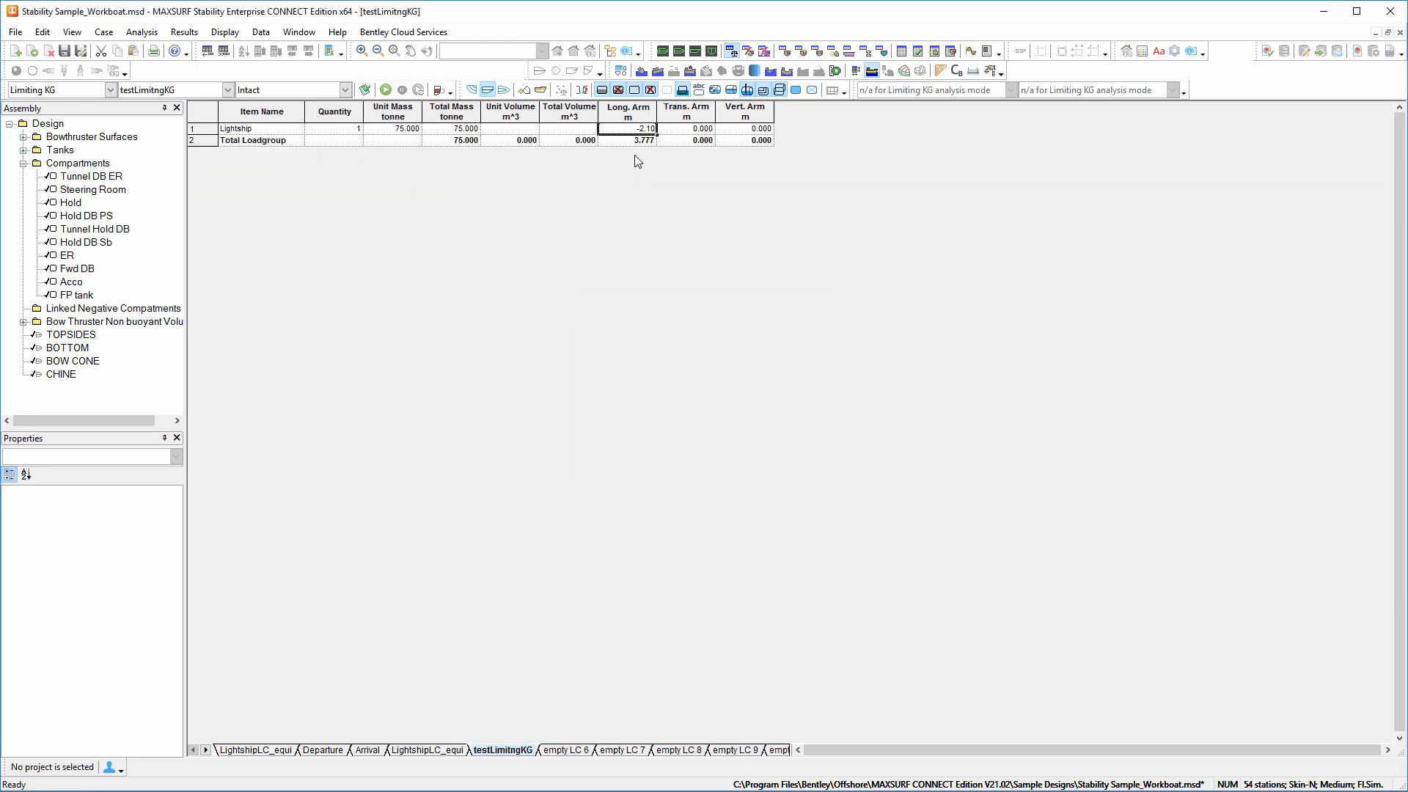
type("-2.108")
key("Tab")
key("Tab")
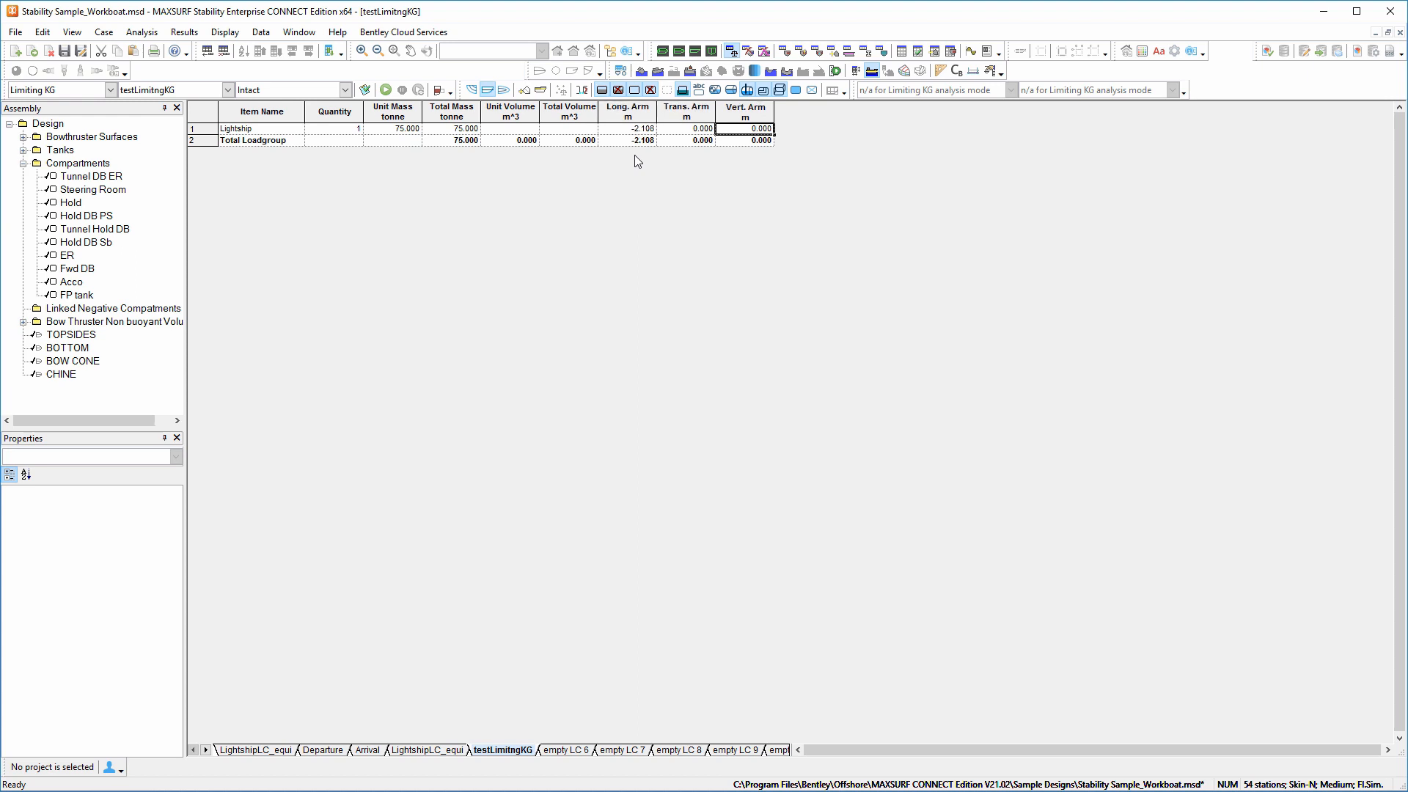
type("3.304")
key("Return")
Switch the analysis to Large Angle Stability and accept heel angles from -120 to 180 deg in 10 deg steps to port.
left_click(142, 32)
left_click(139, 57)
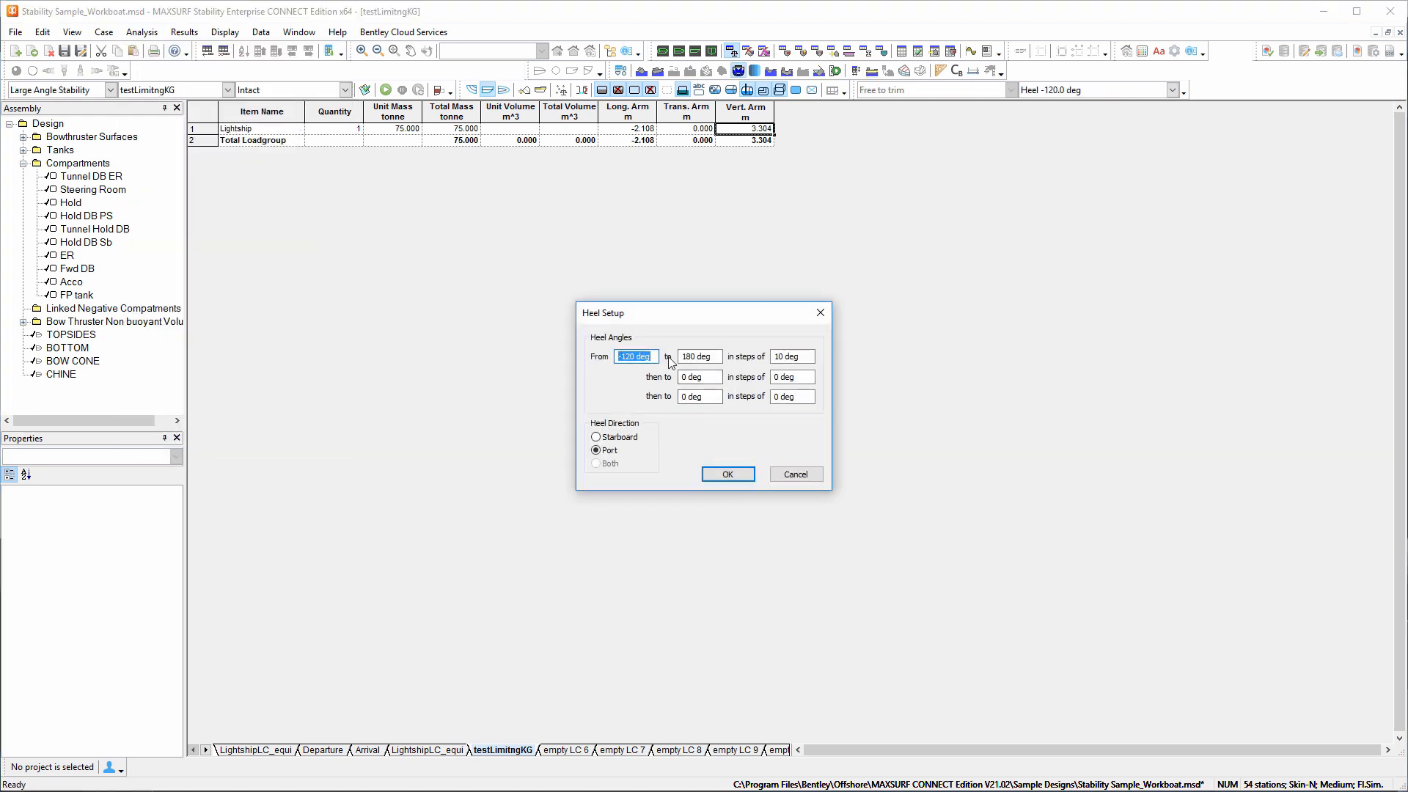
left_click(728, 474)
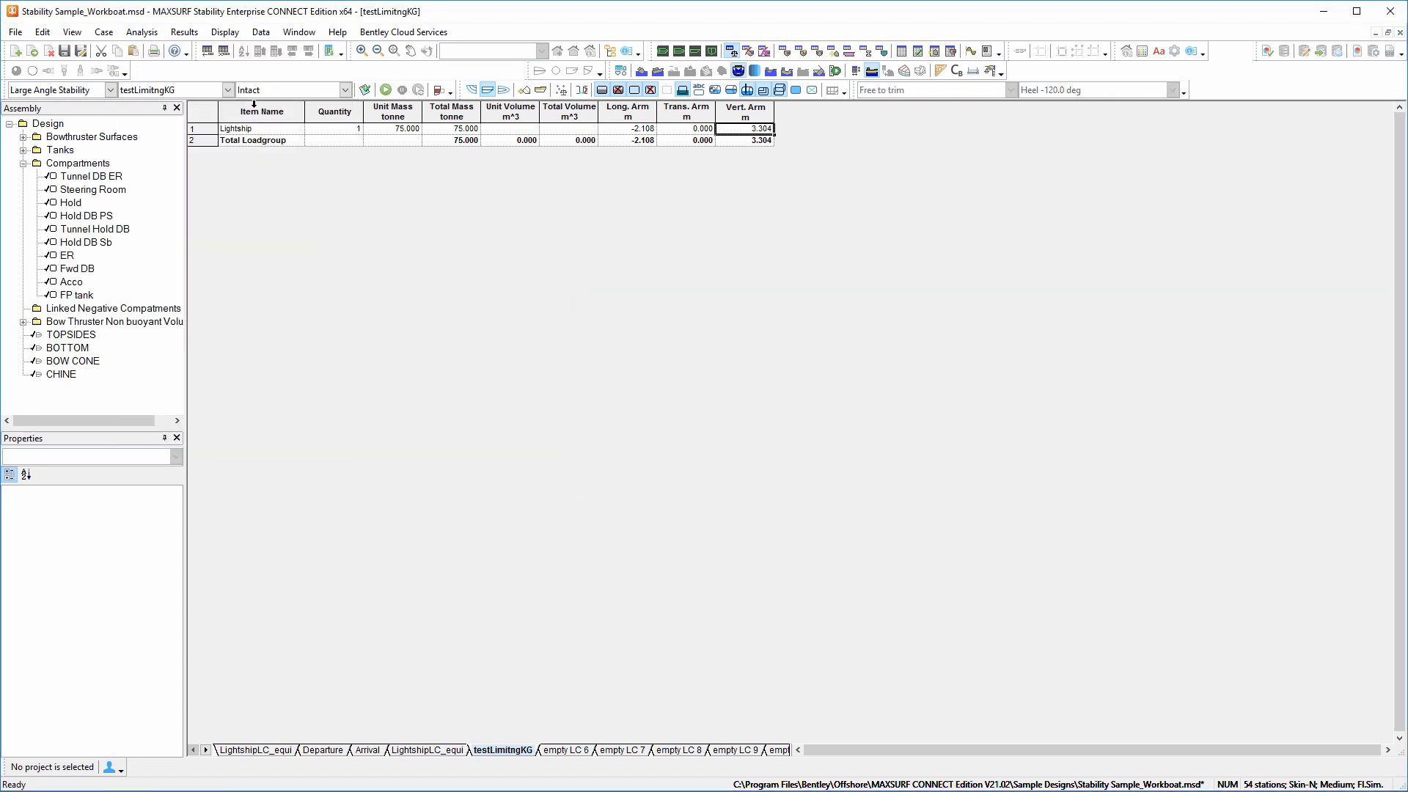
Accept Free Trim to Loadcase as the trim setting for the large angle stability analysis.
left_click(142, 32)
left_click(146, 56)
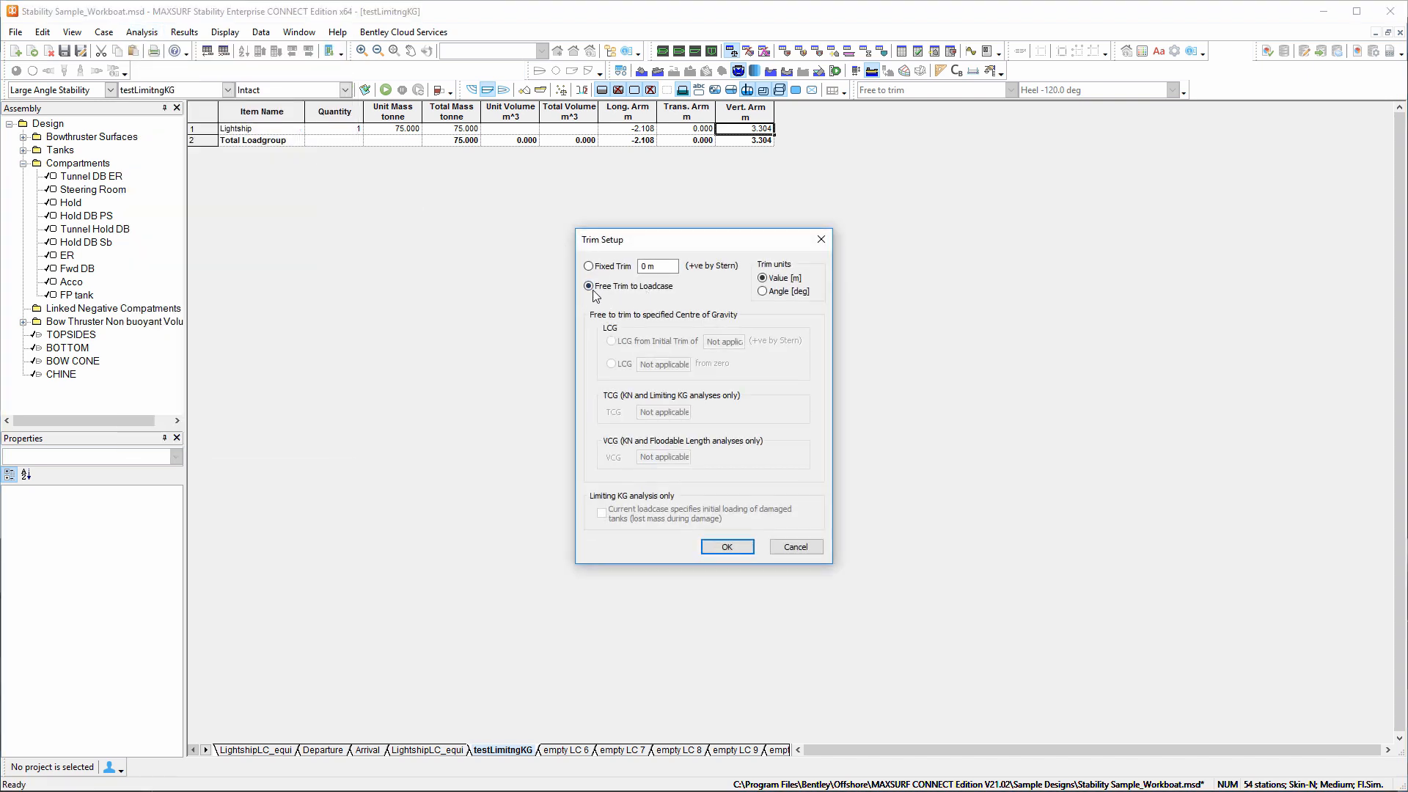
left_click(741, 551)
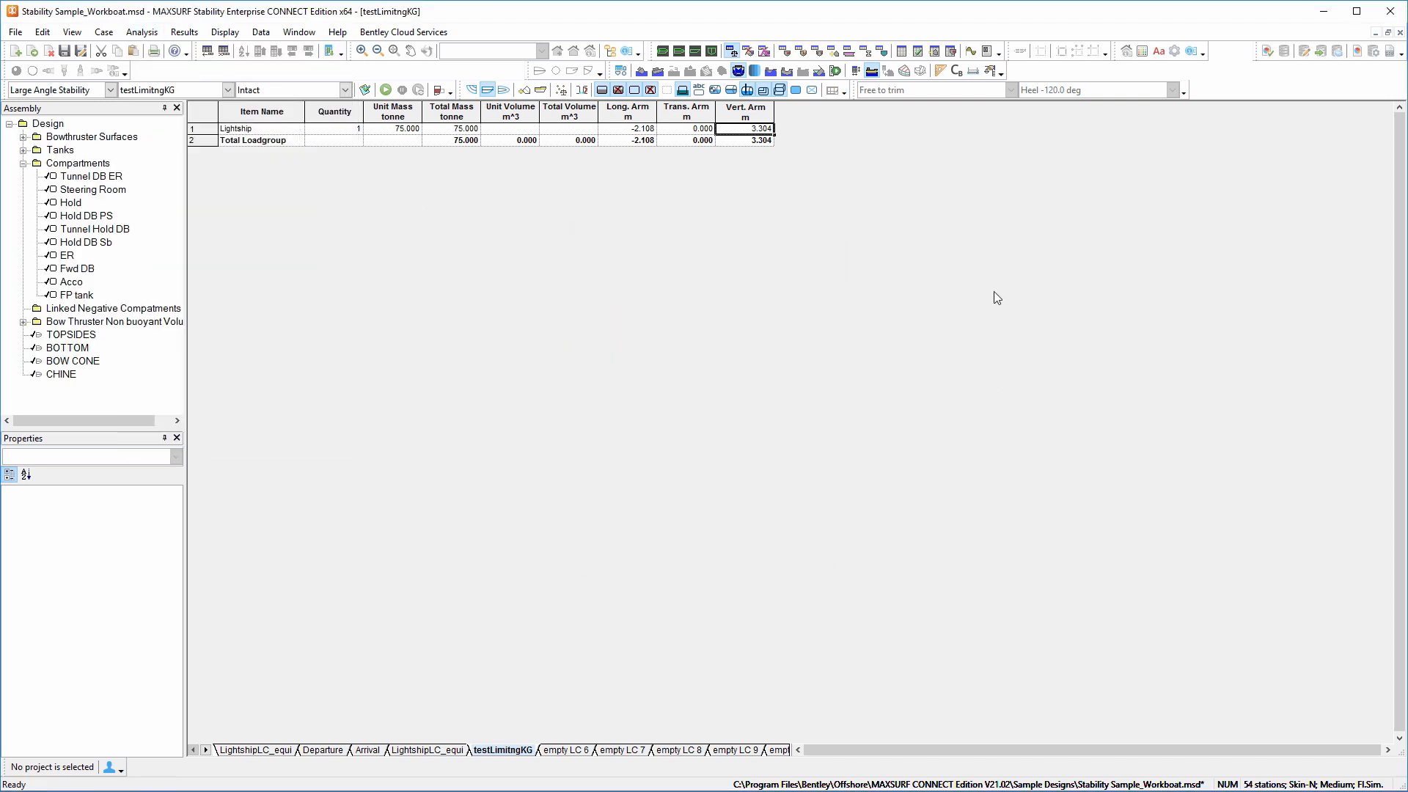
Run the Large Angle Stability analysis for testLimitngKG, then display the GZ graph and the criteria results.
left_click(386, 90)
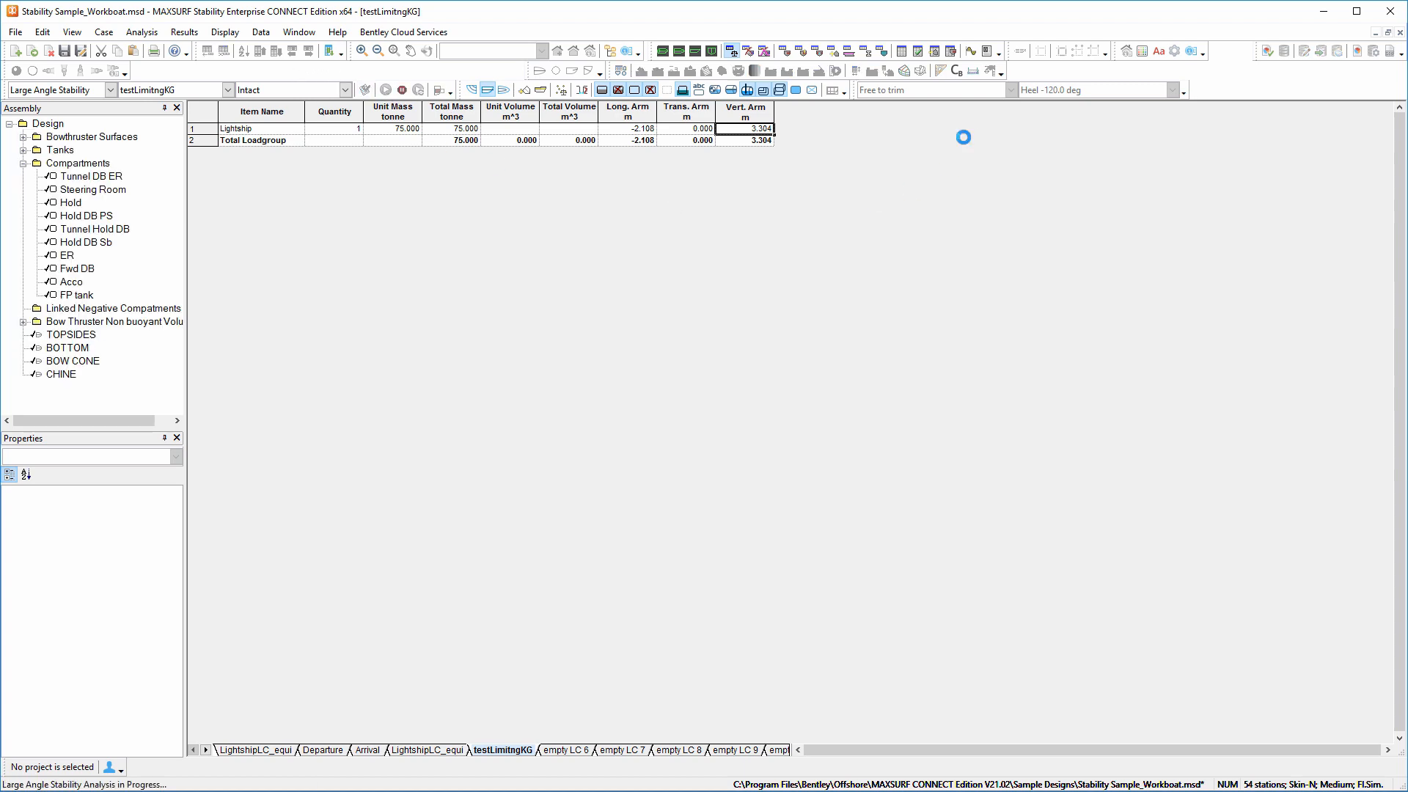
left_click(973, 51)
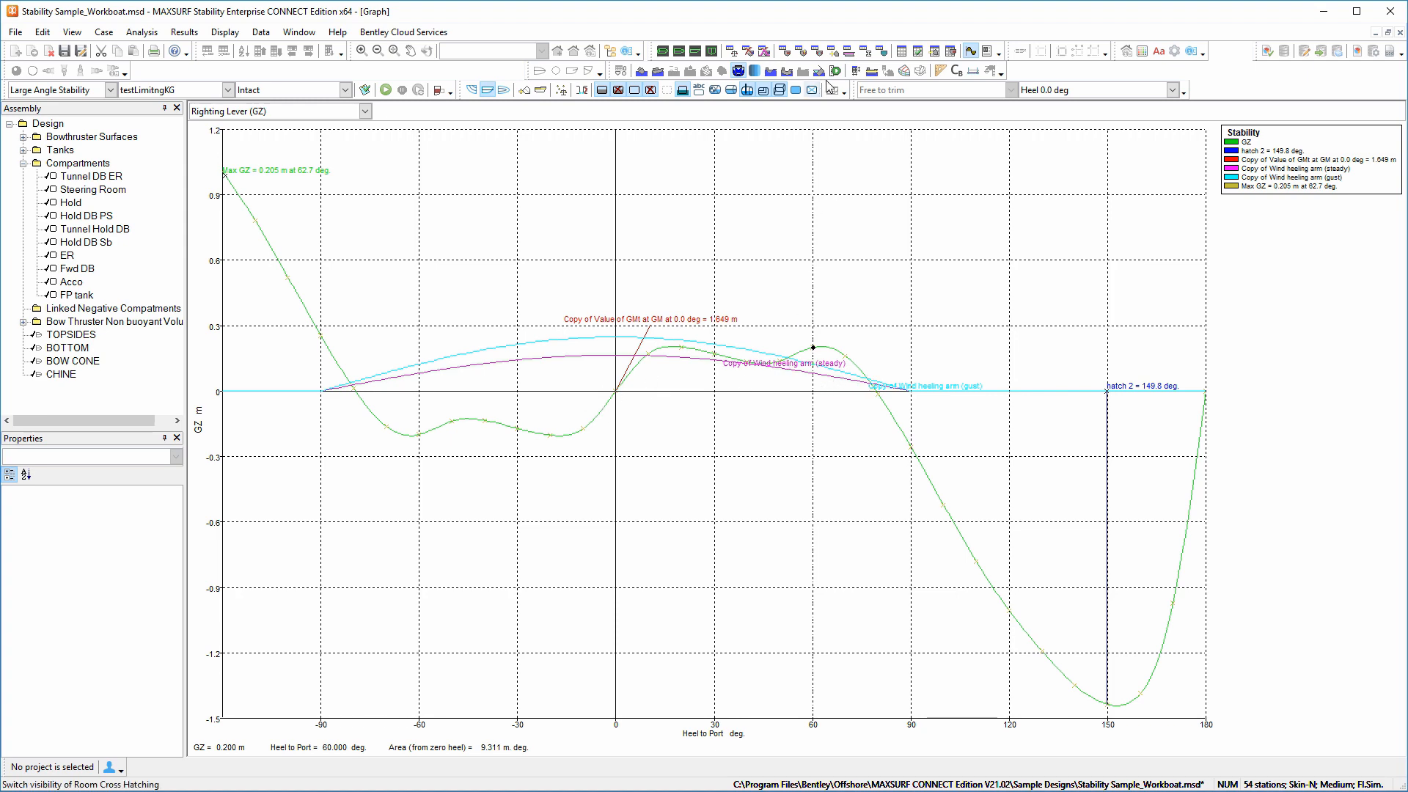
left_click(917, 50)
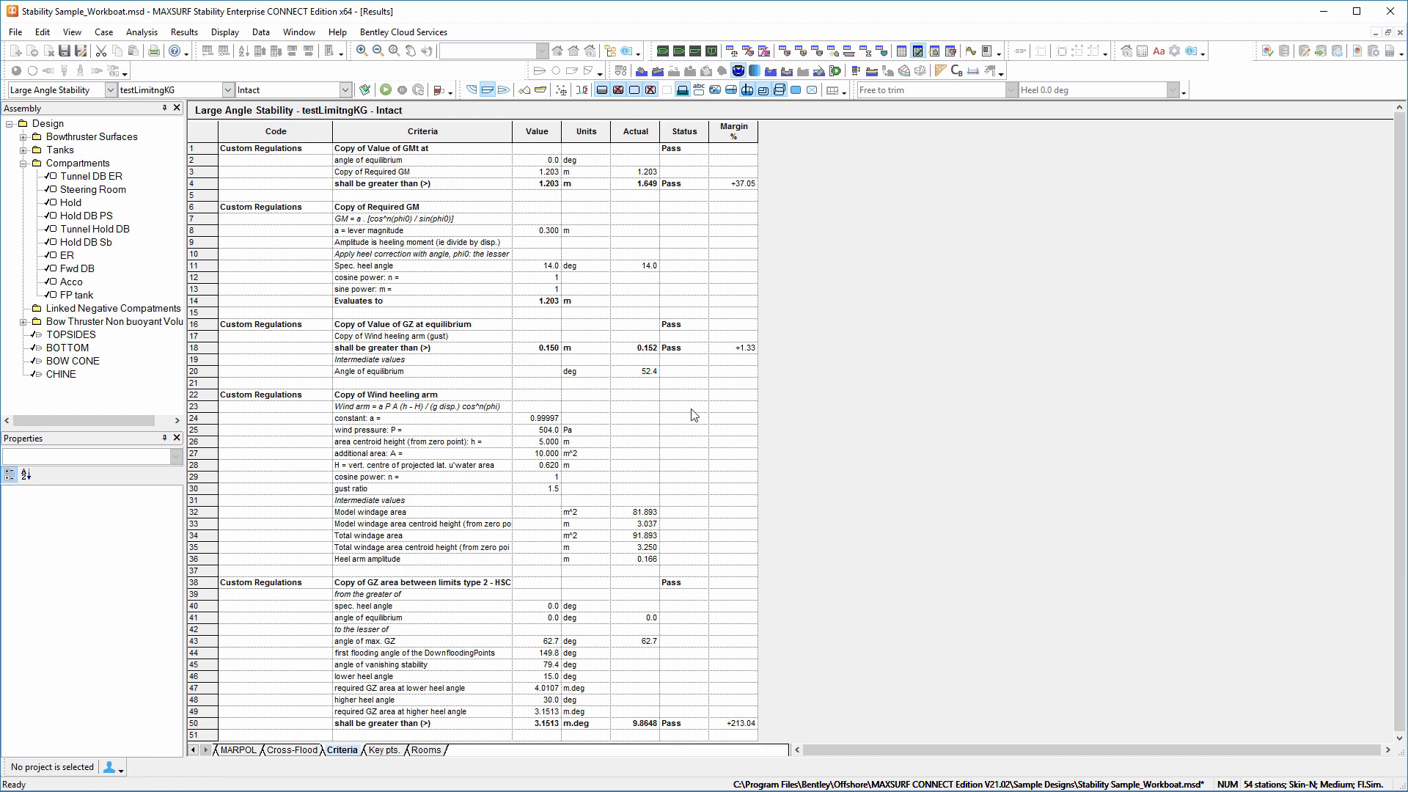
Set the Lightship's vertical arm to 3.306 m in the testLimitngKG loadcase and rerun the Large Angle Stability analysis.
left_click(731, 50)
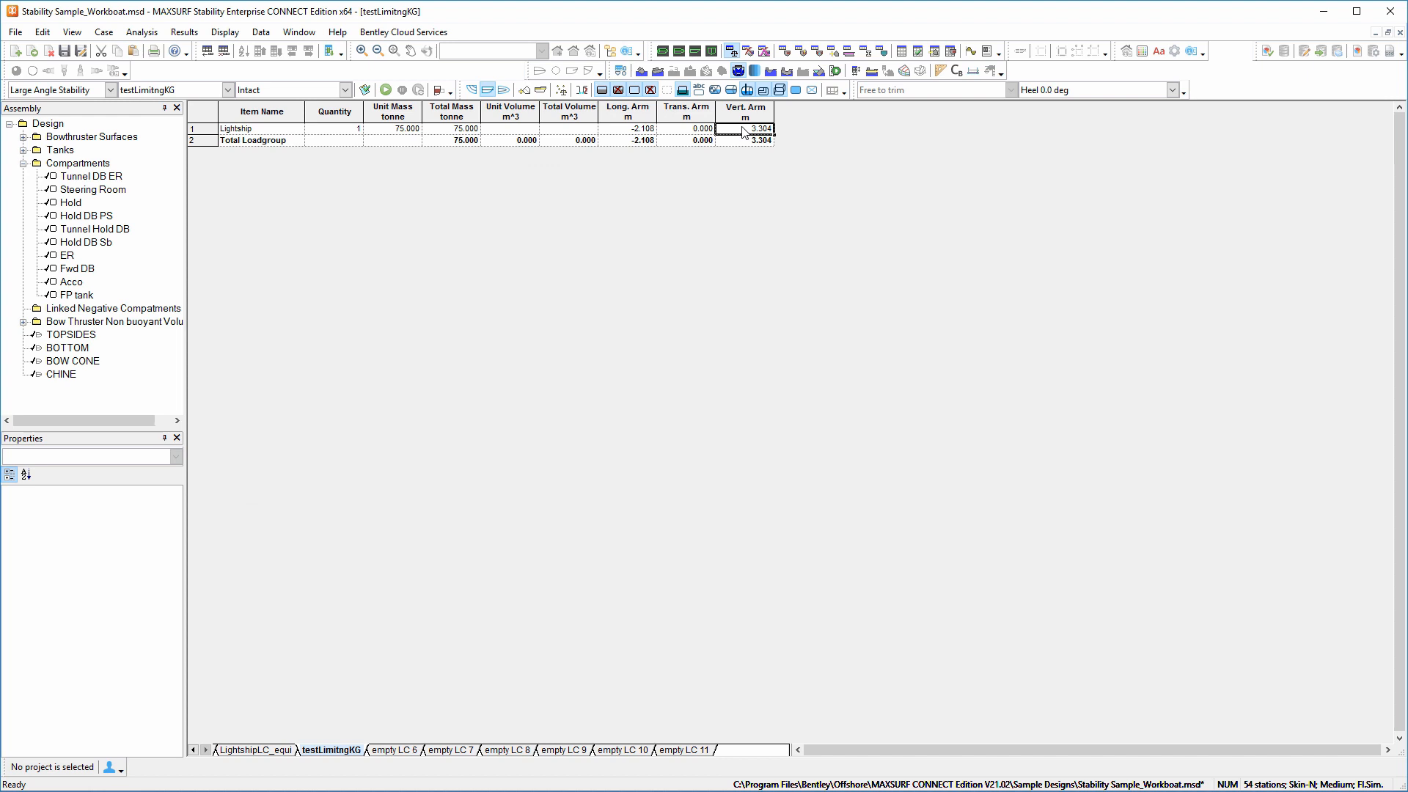
double_click(740, 130)
left_click(768, 128)
key("Delete")
type("6")
key("Return")
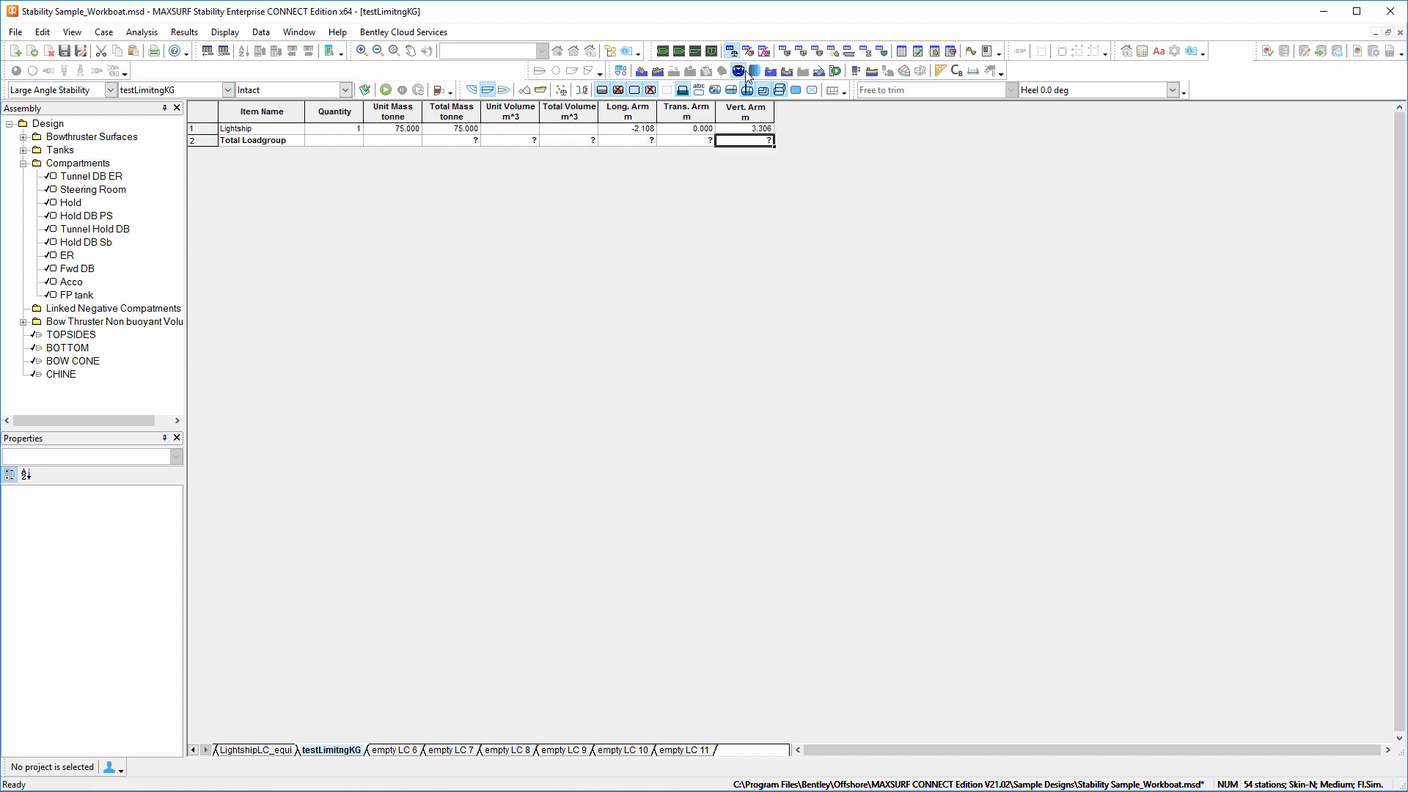
left_click(387, 91)
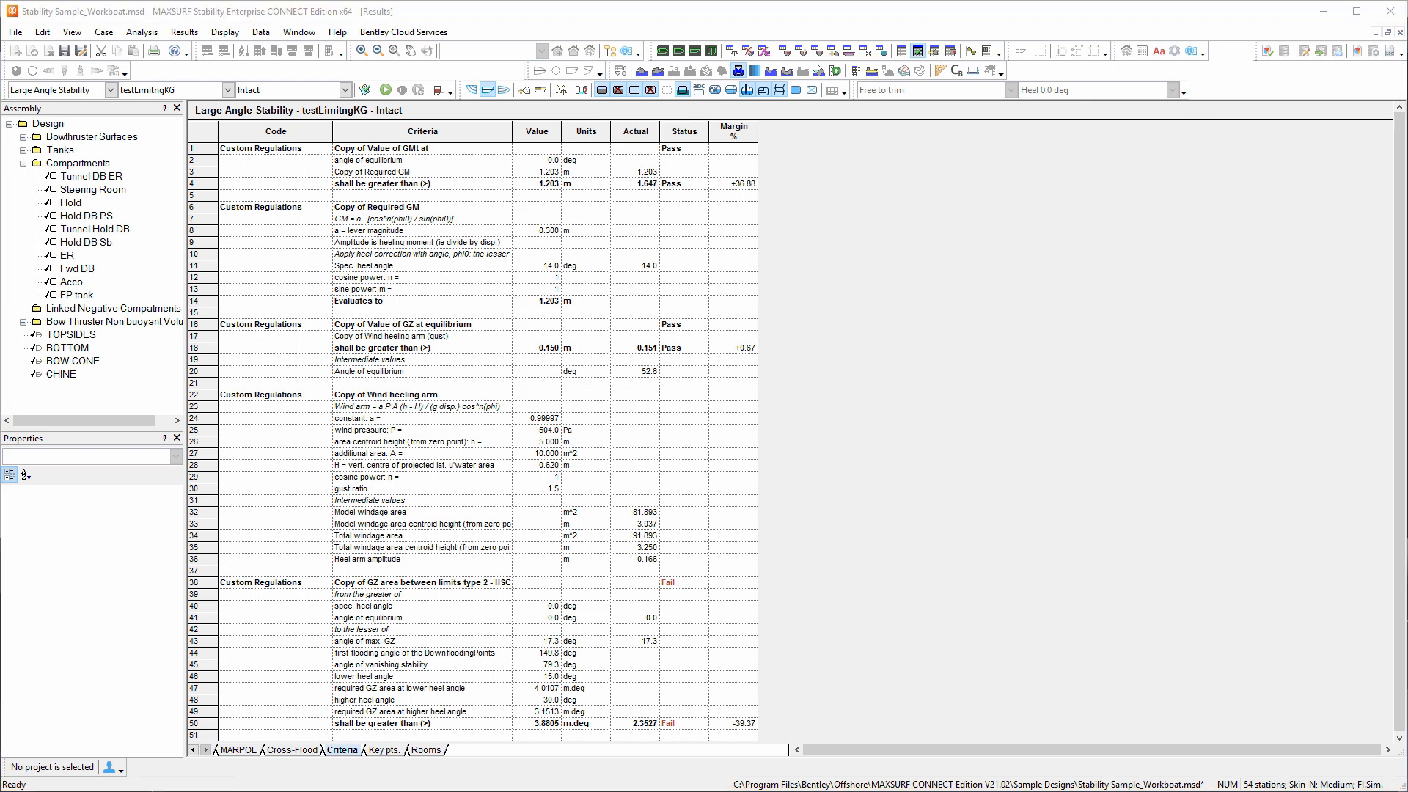
Open the recent design Cat_SectionForming.msd without saving changes to the current files, reading its existing data and sections.
left_click(663, 51)
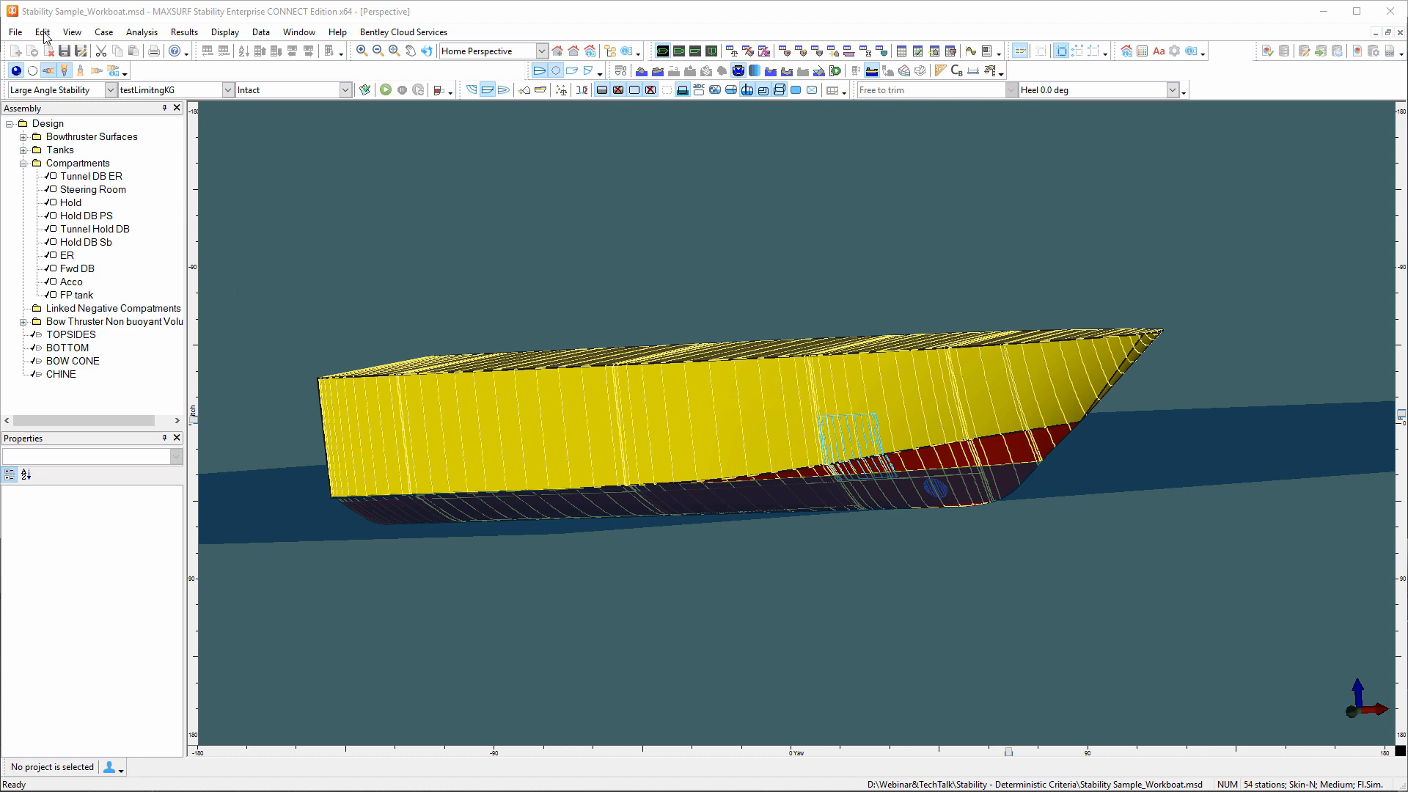
left_click(15, 31)
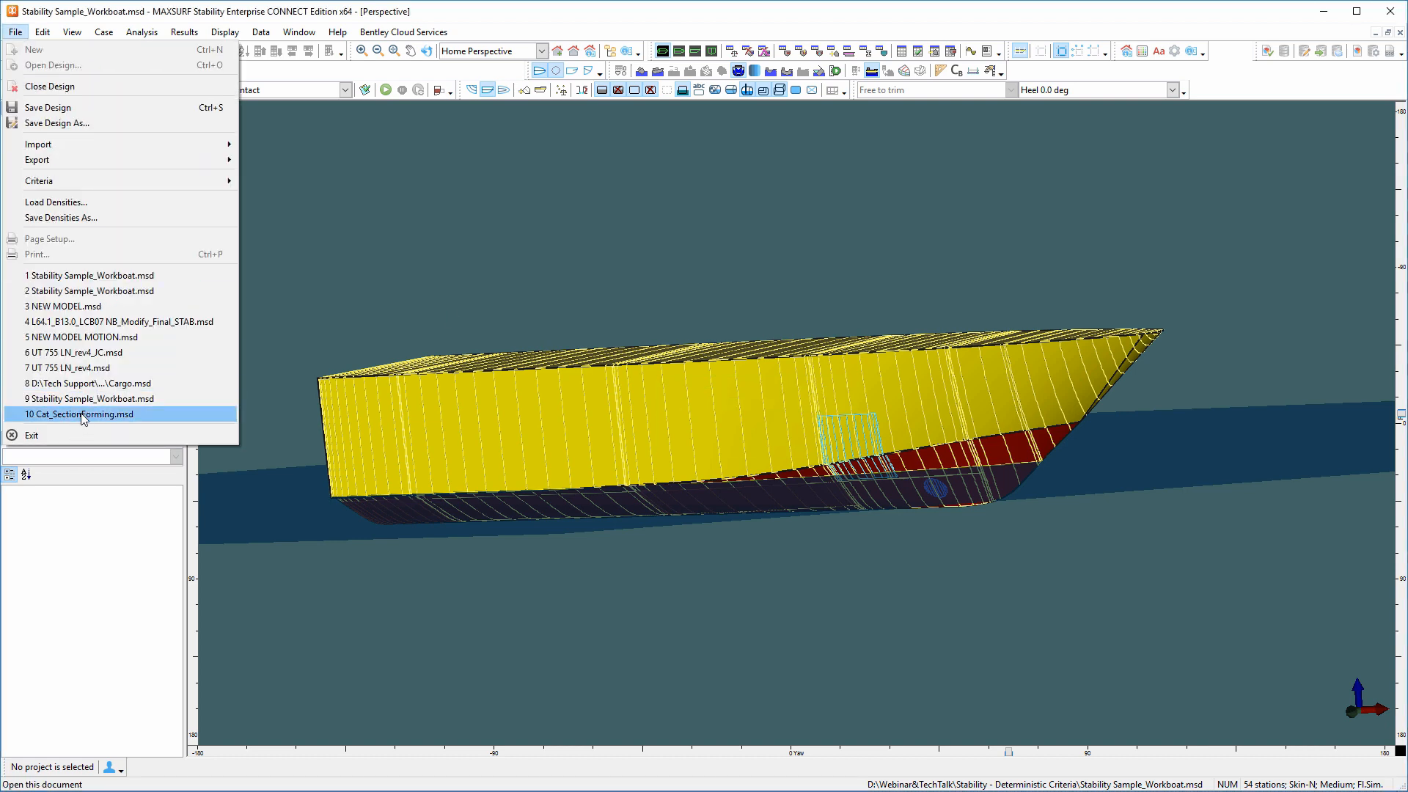
left_click(83, 415)
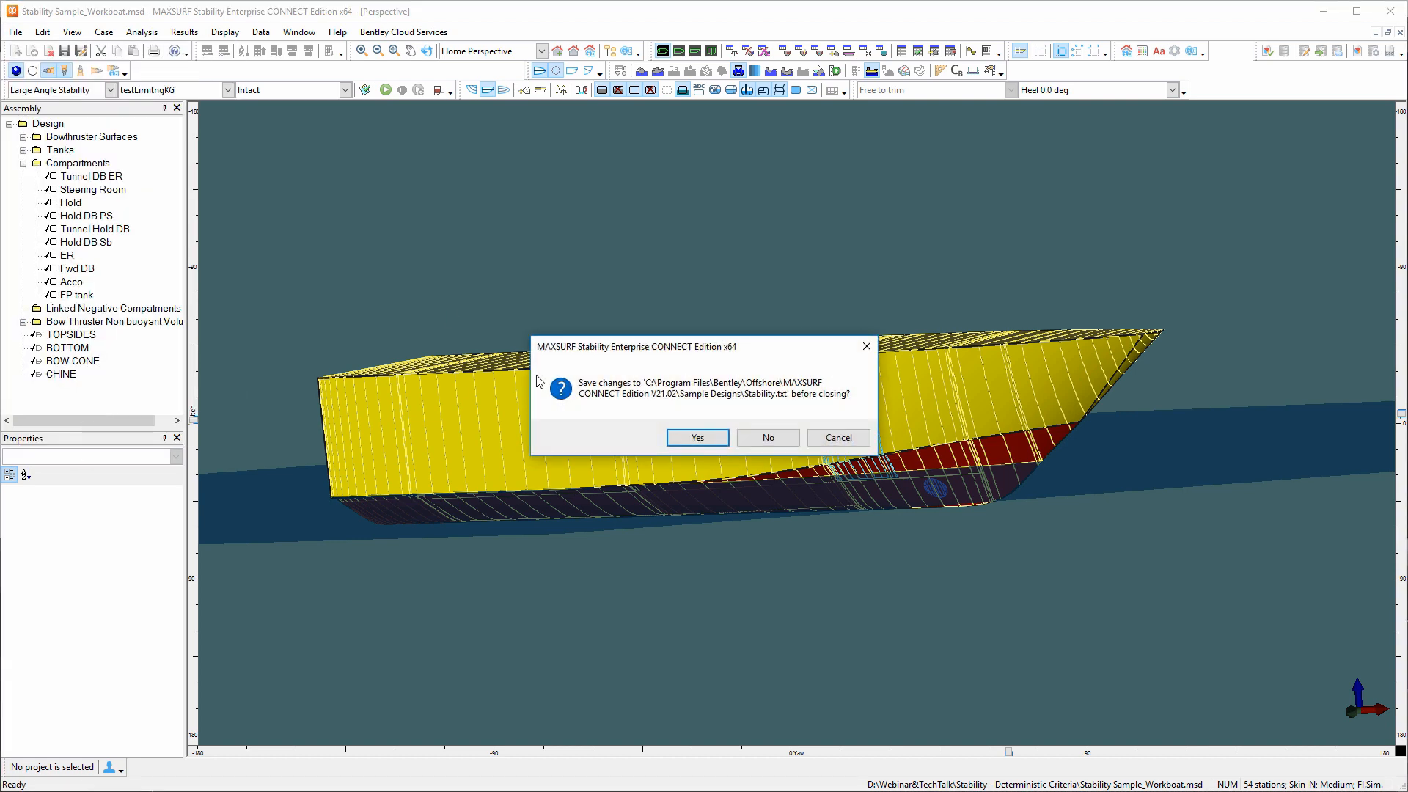
left_click(752, 440)
left_click(759, 440)
left_click(759, 440)
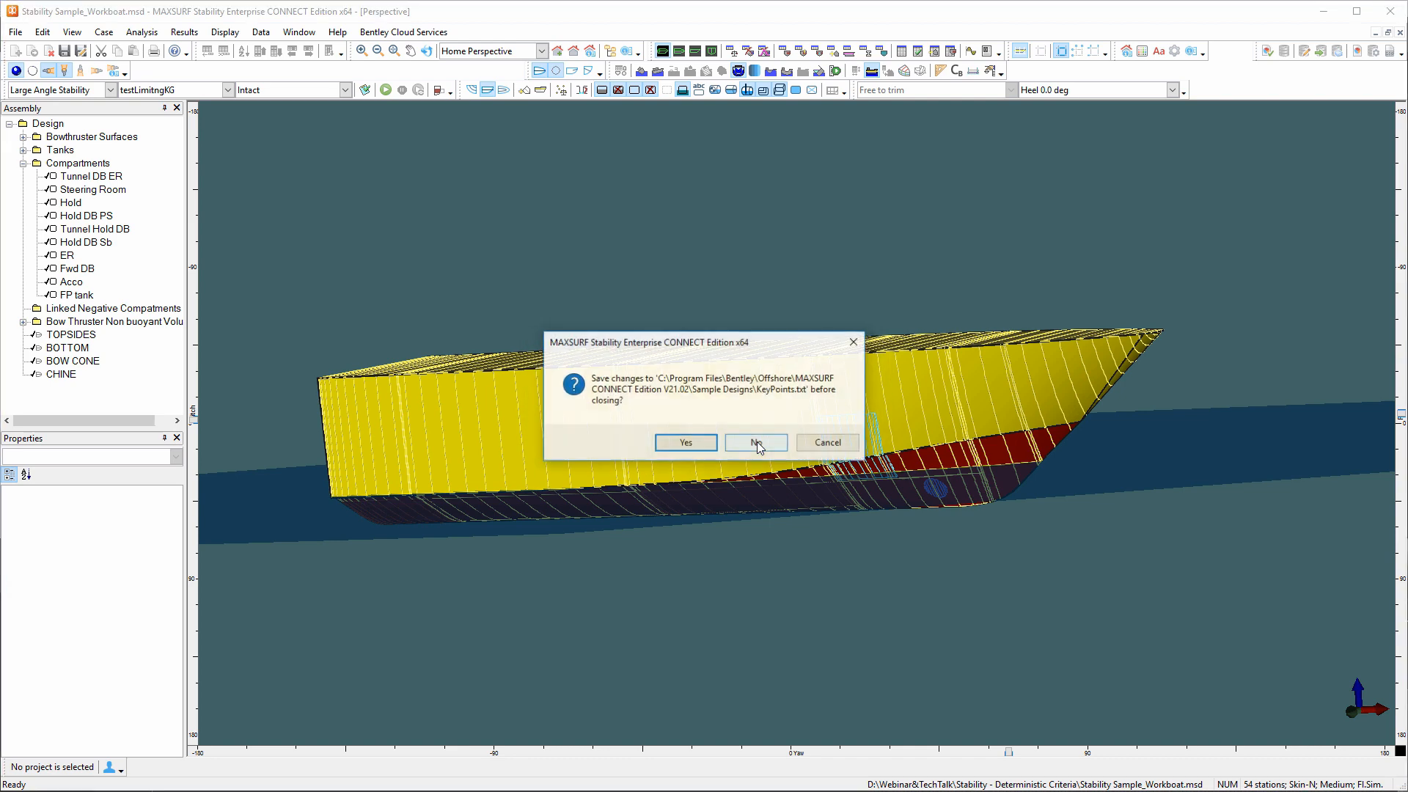
left_click(758, 440)
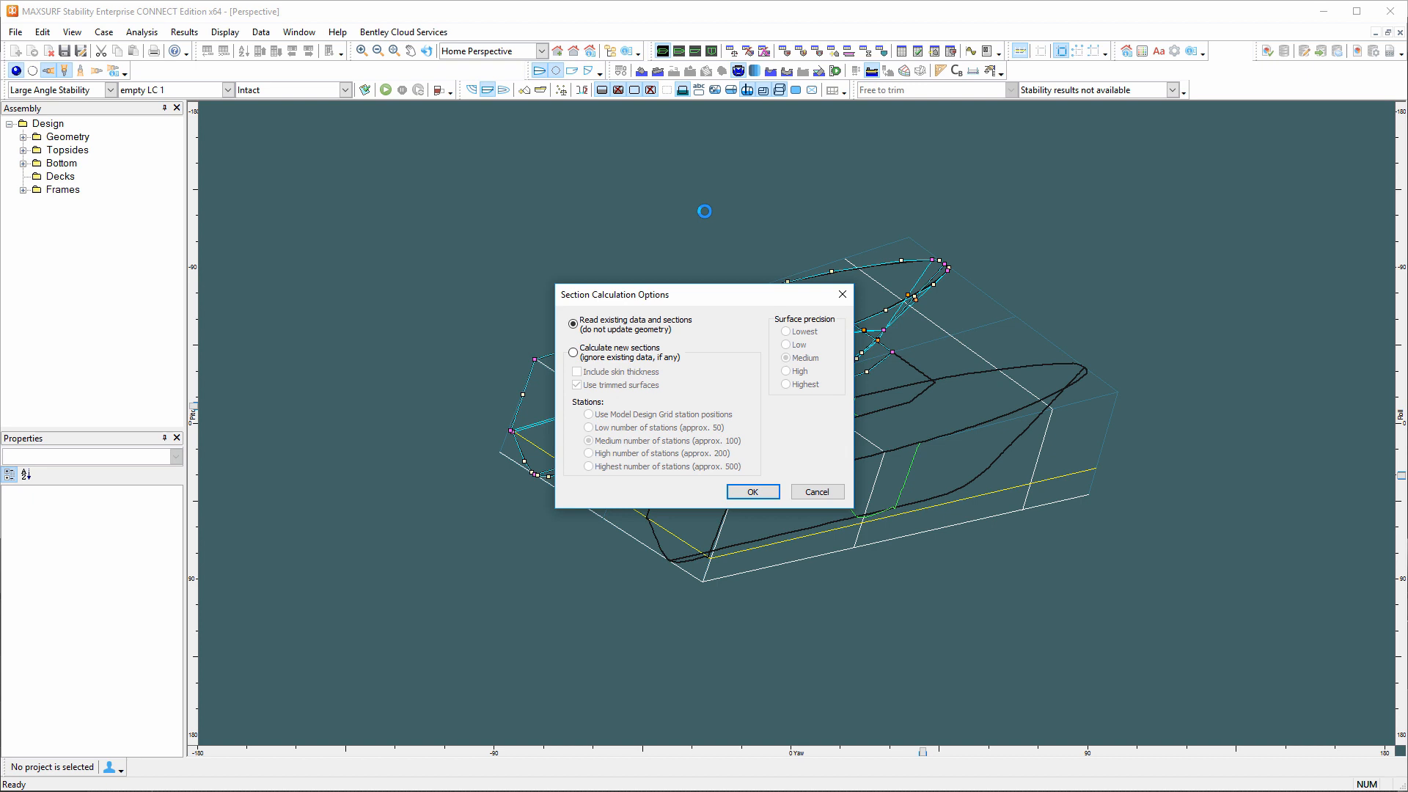
left_click(755, 492)
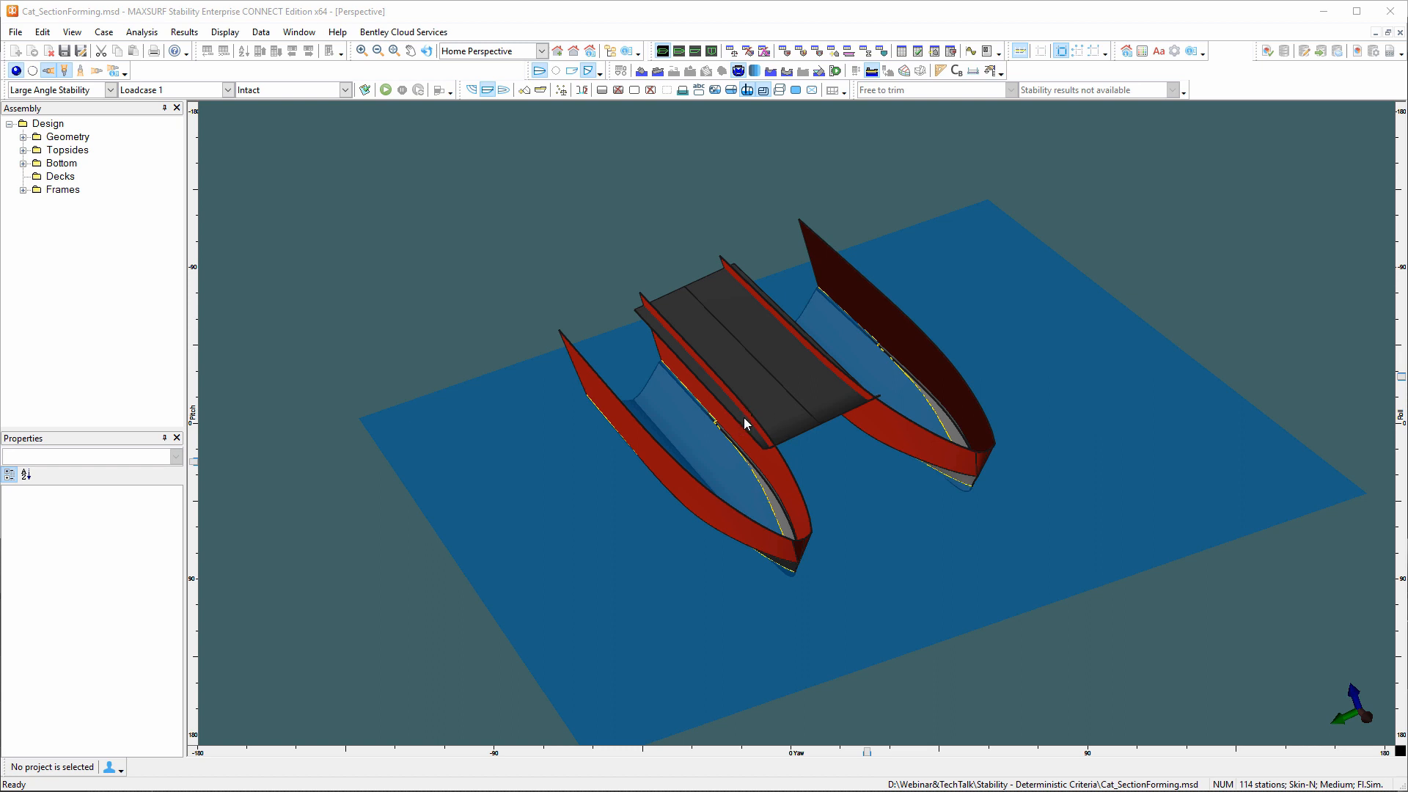
Display the calculated hull sections on the catamaran model in the perspective view.
scroll(744, 416, "up", 5)
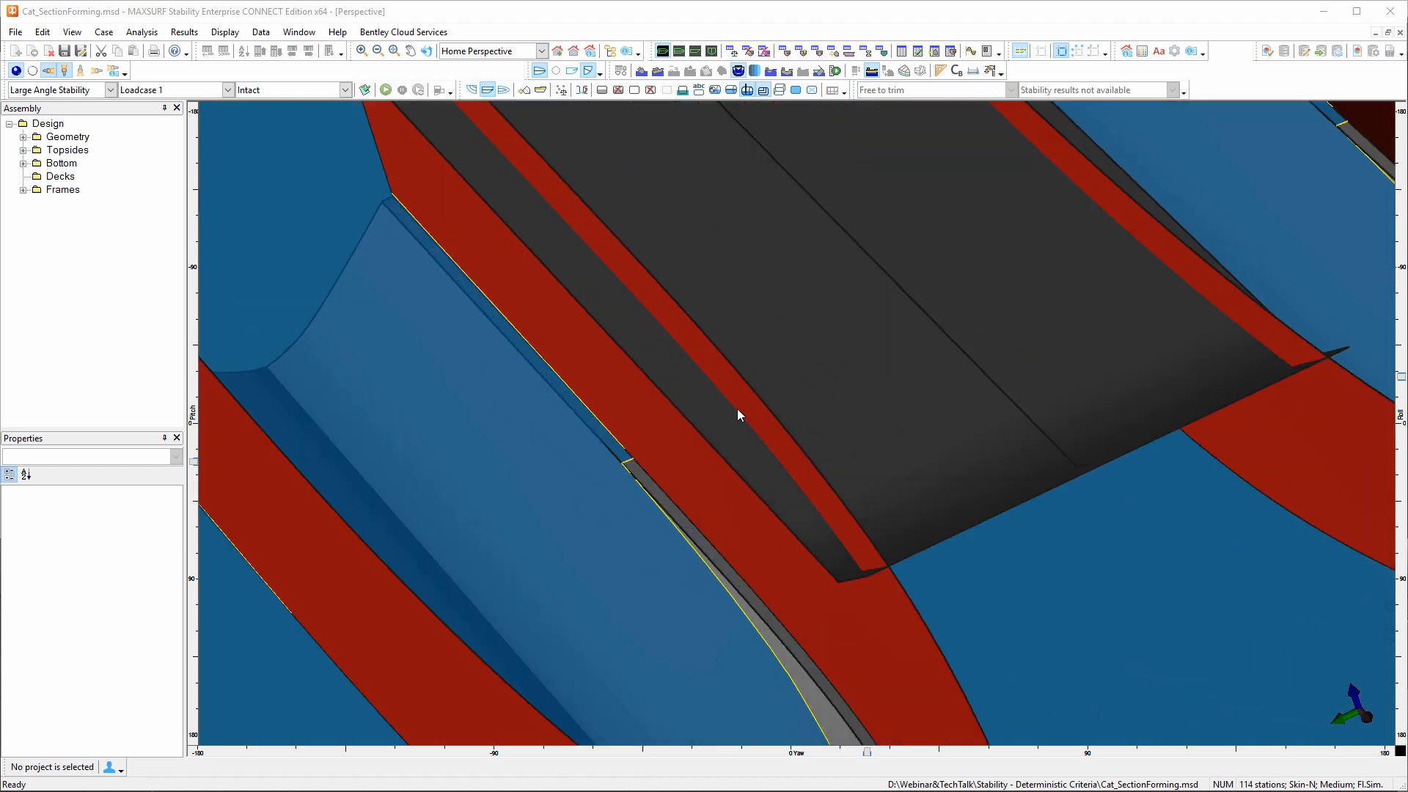
scroll(714, 381, "down", 6)
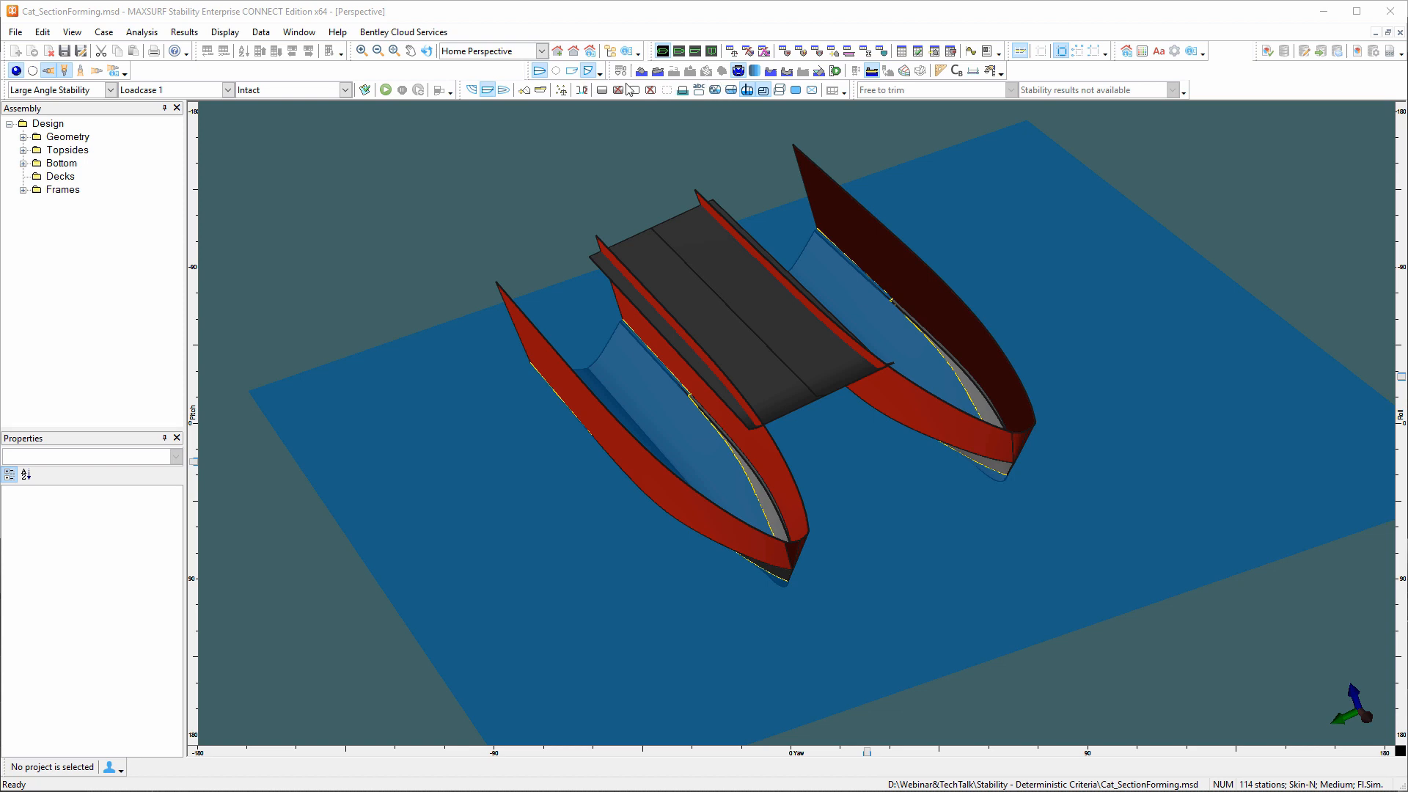
left_click(475, 90)
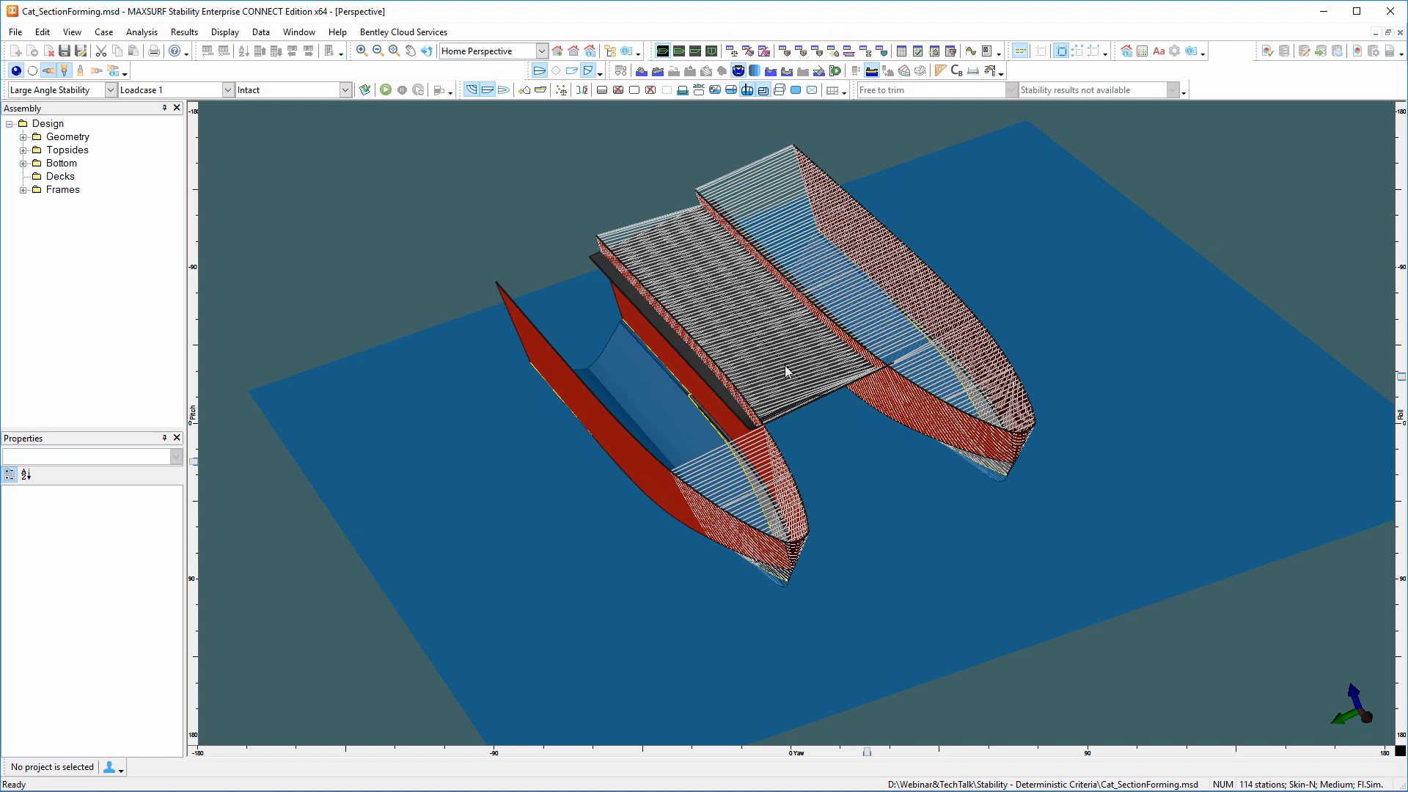
Examine how the catamaran's hull sections are formed one at a time in the body plan view.
left_click(712, 51)
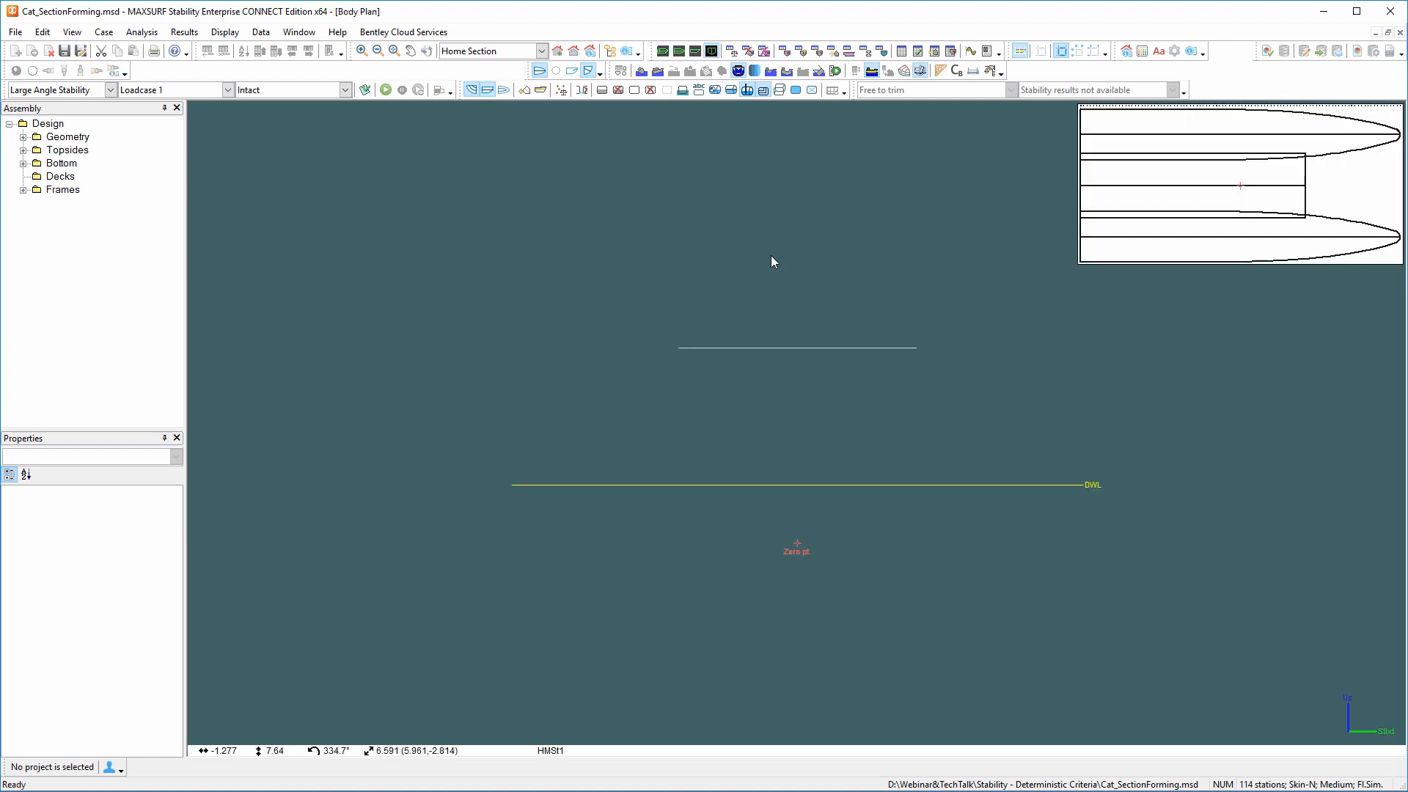
left_click(261, 32)
mouse_move(225, 32)
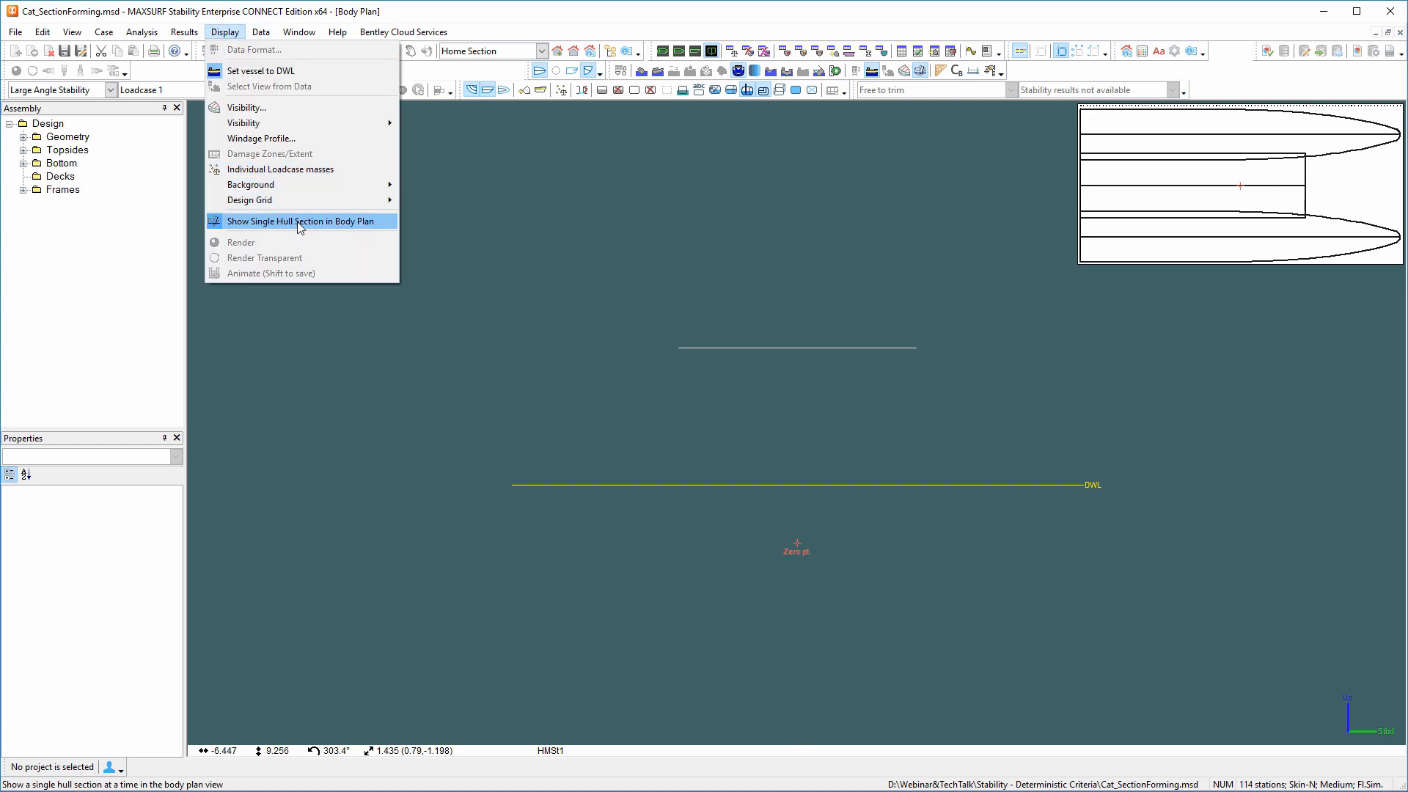
left_click(329, 225)
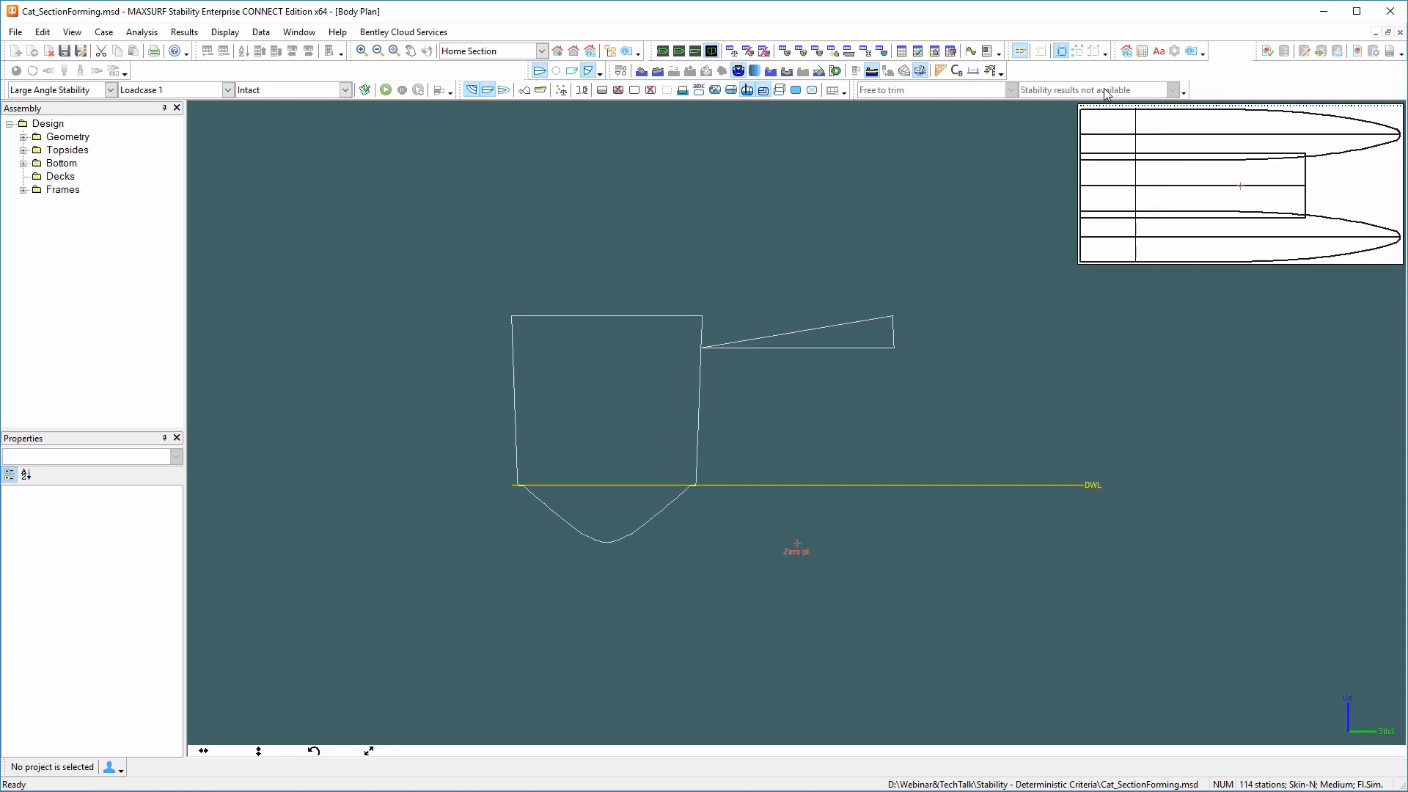
Recalculate the hull sections from the perspective view with the section at -6.732 m excluded from use.
left_click(662, 52)
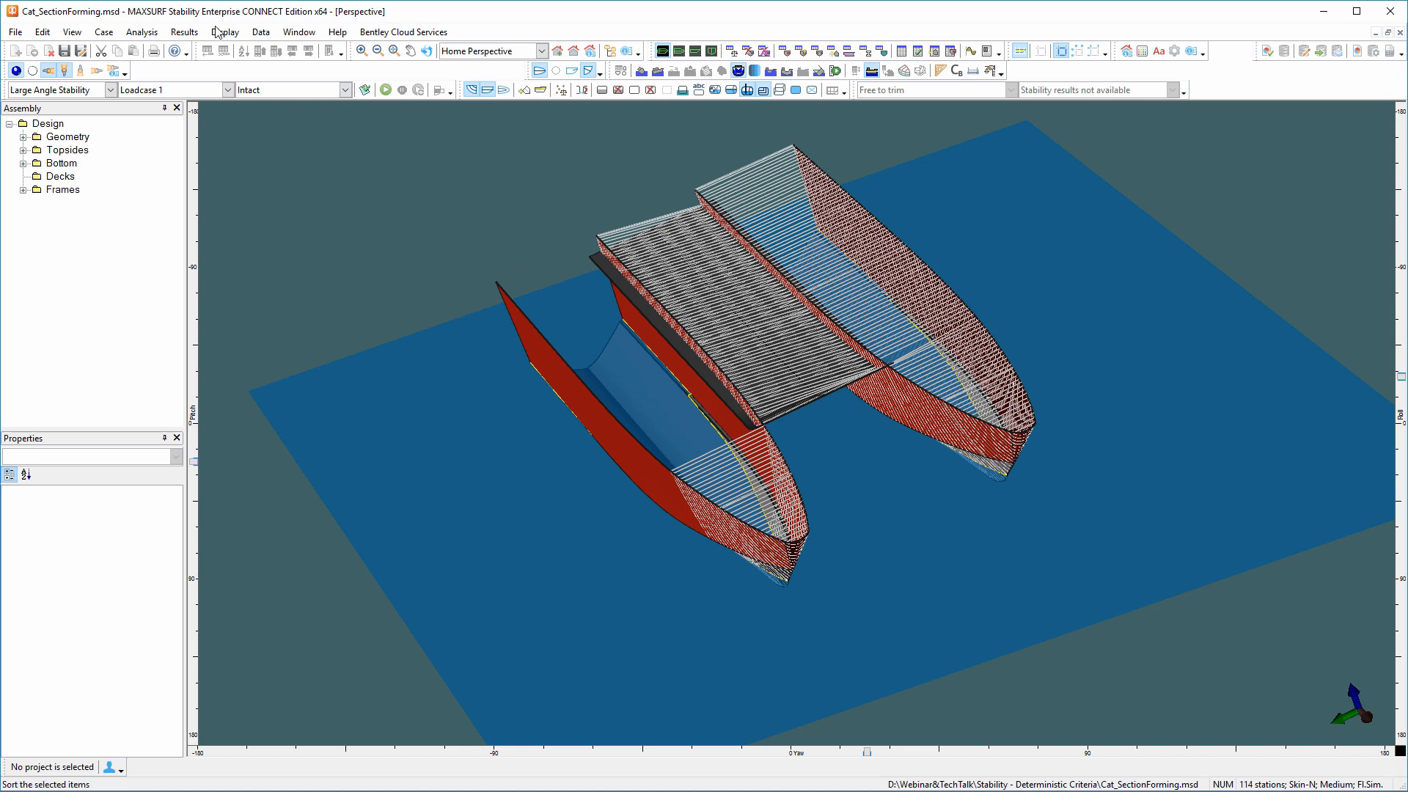
left_click(141, 32)
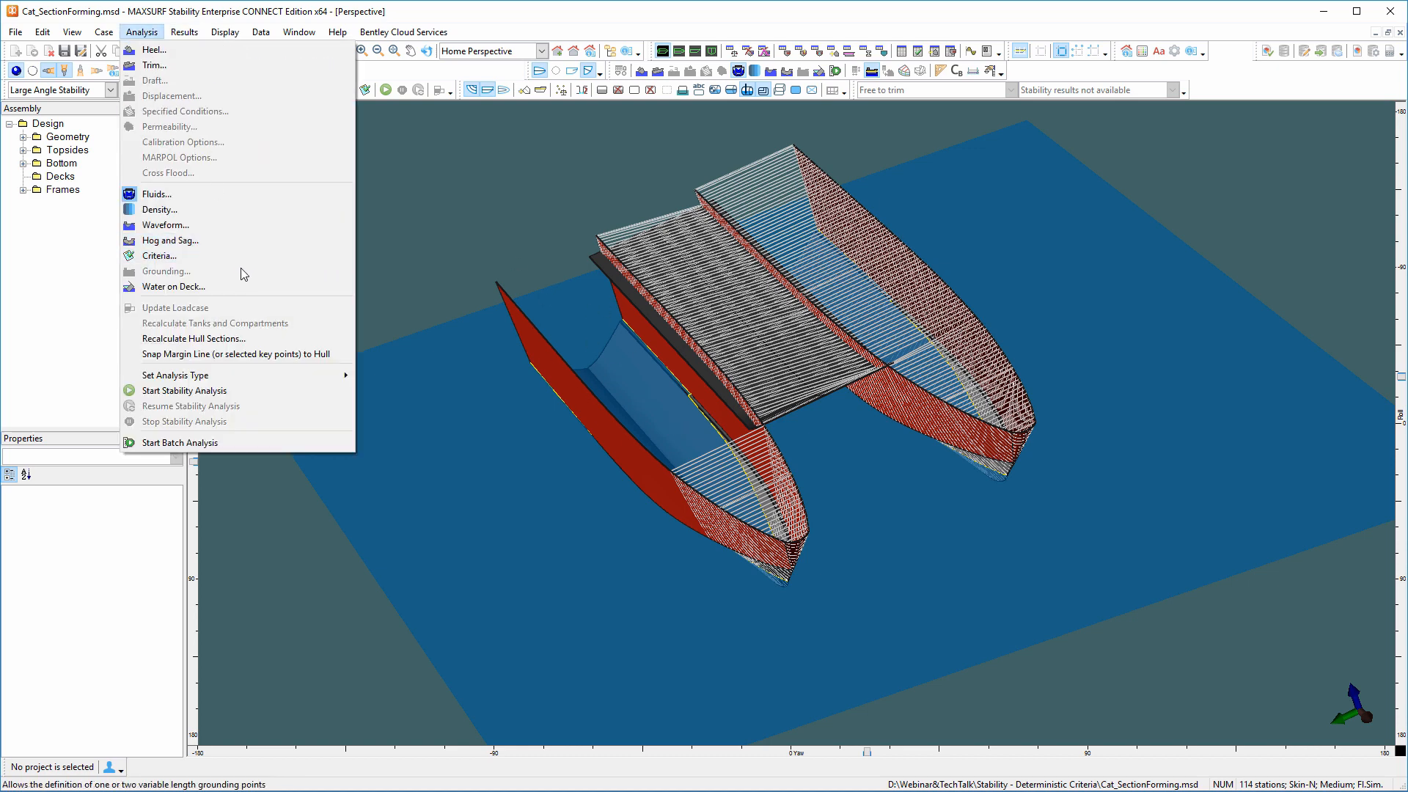
left_click(206, 345)
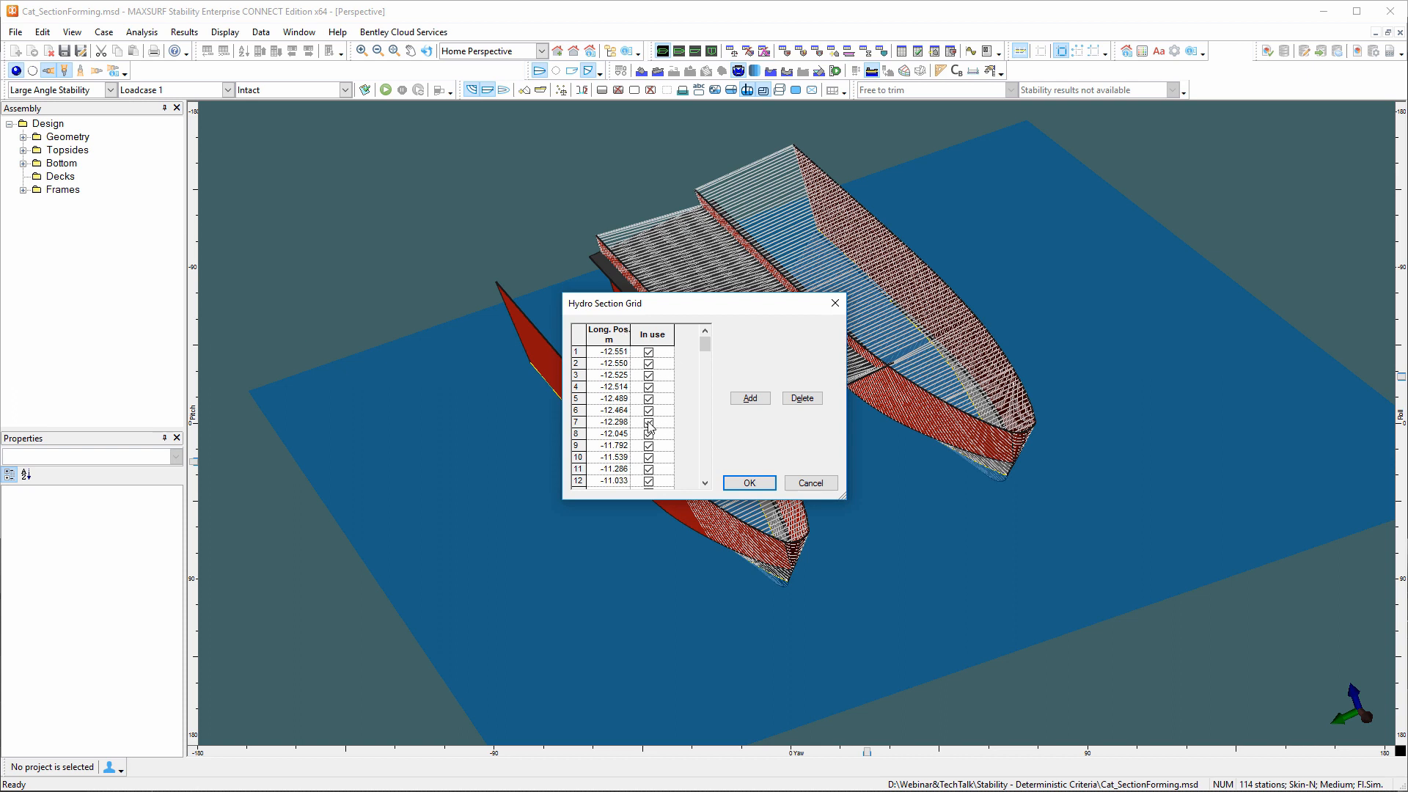
scroll(648, 429, "down", 7)
scroll(648, 427, "down", 20)
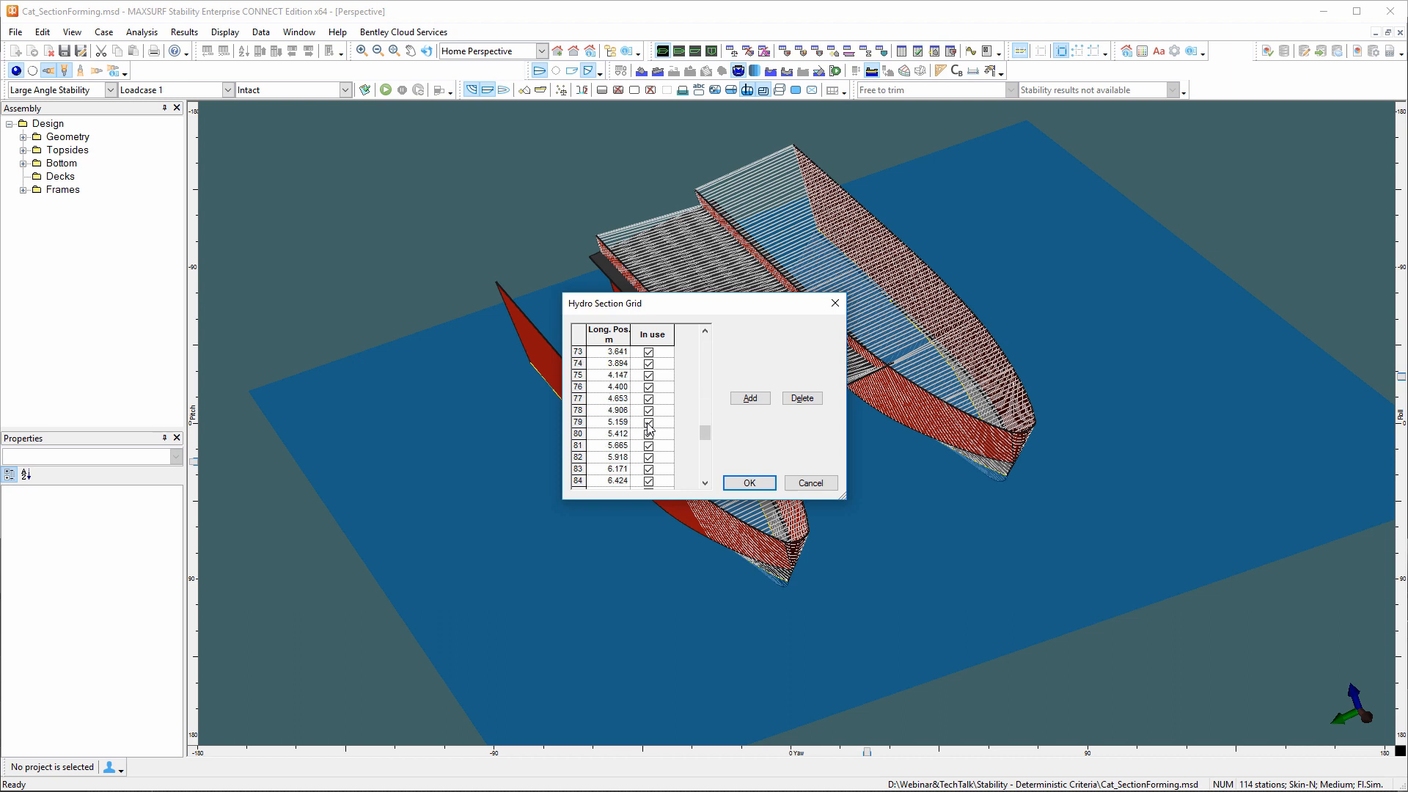
scroll(648, 432, "up", 20)
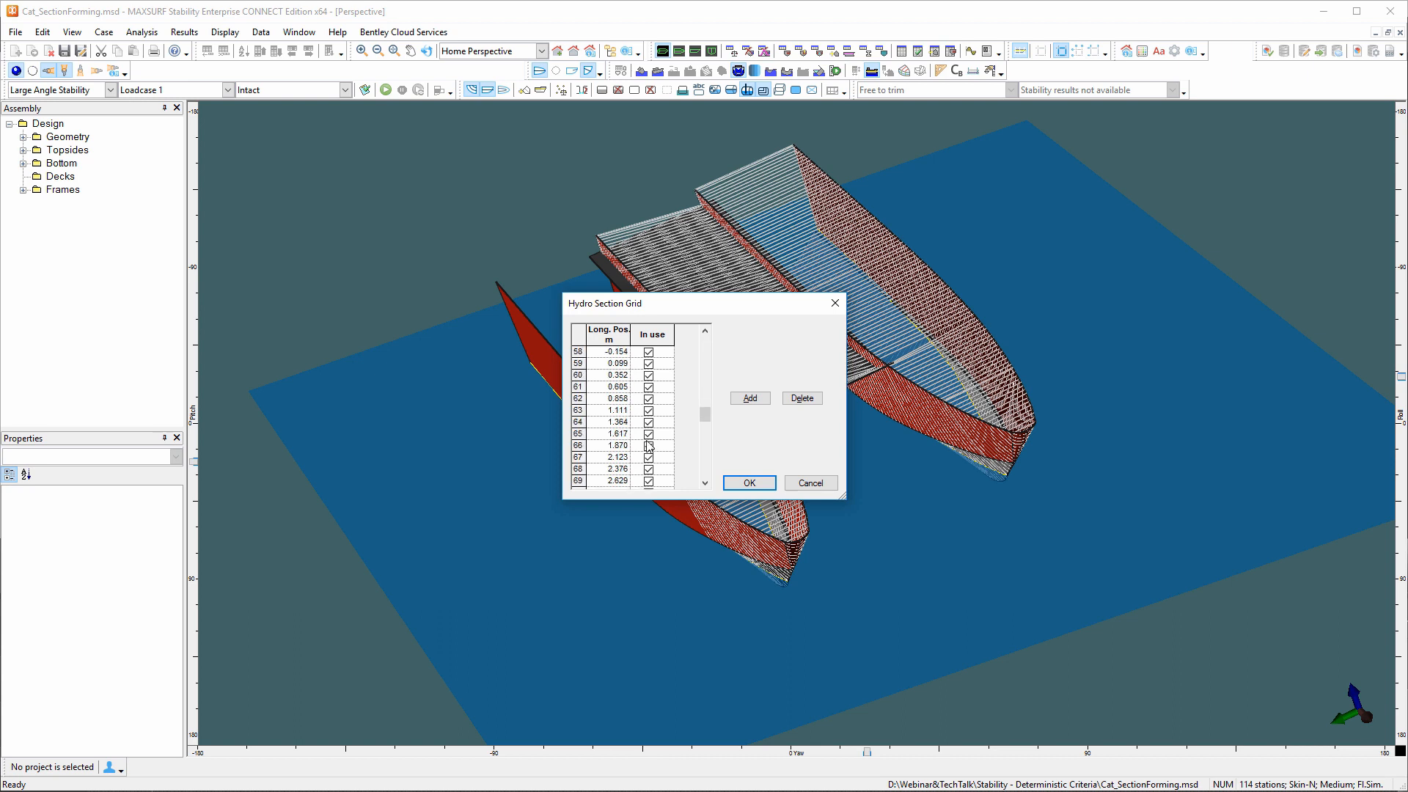
left_click(649, 398)
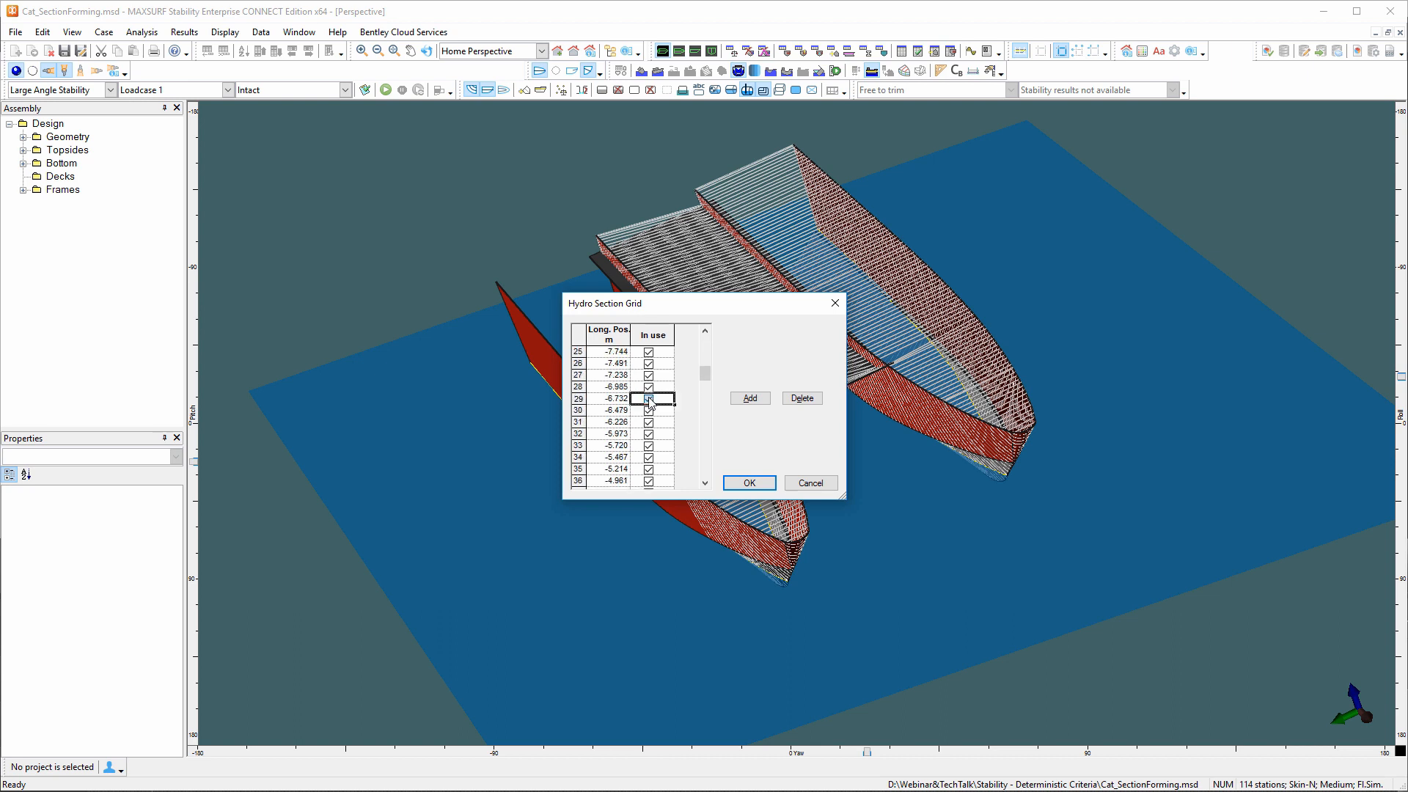
left_click(749, 483)
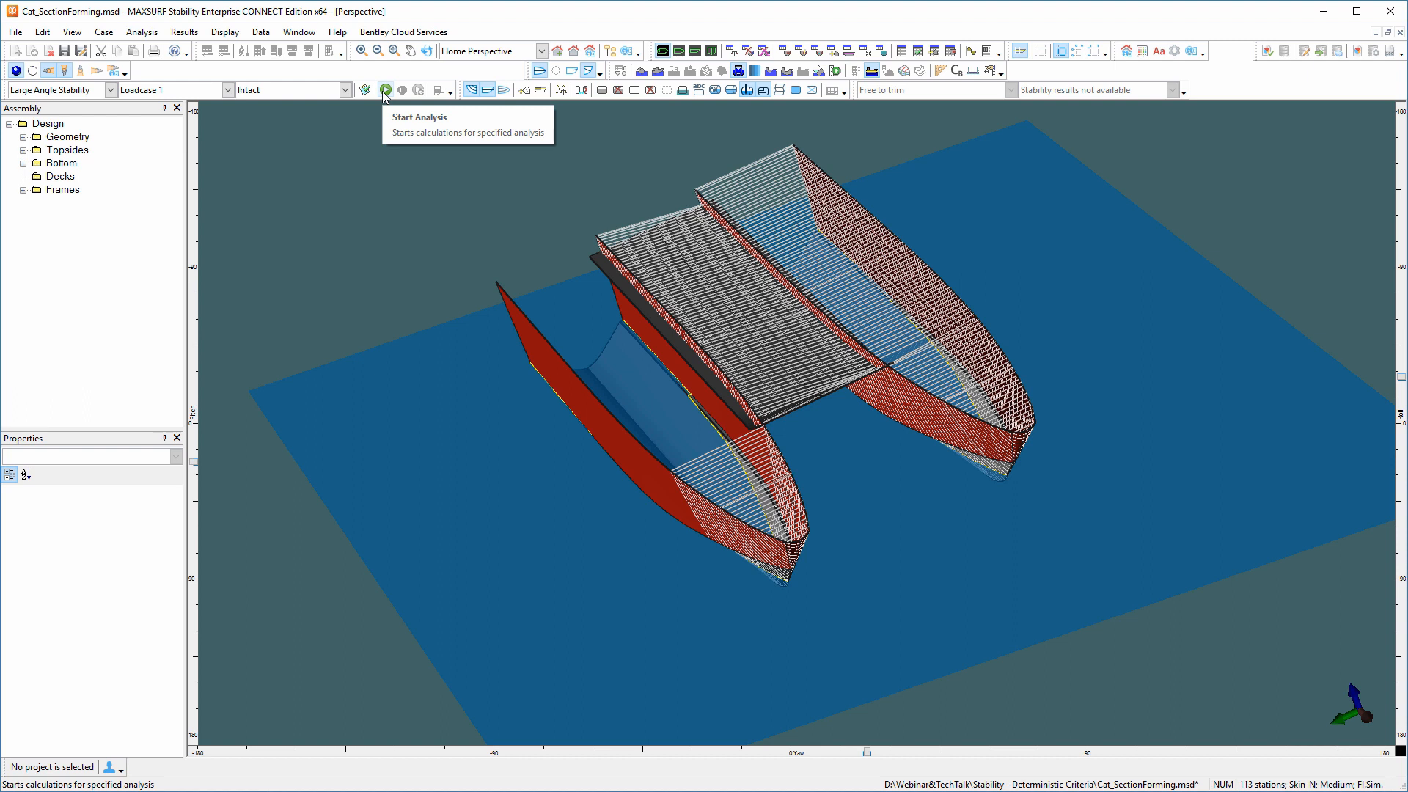
Switch the analysis type to Equilibrium and run it for the intact Loadcase 1.
left_click(110, 89)
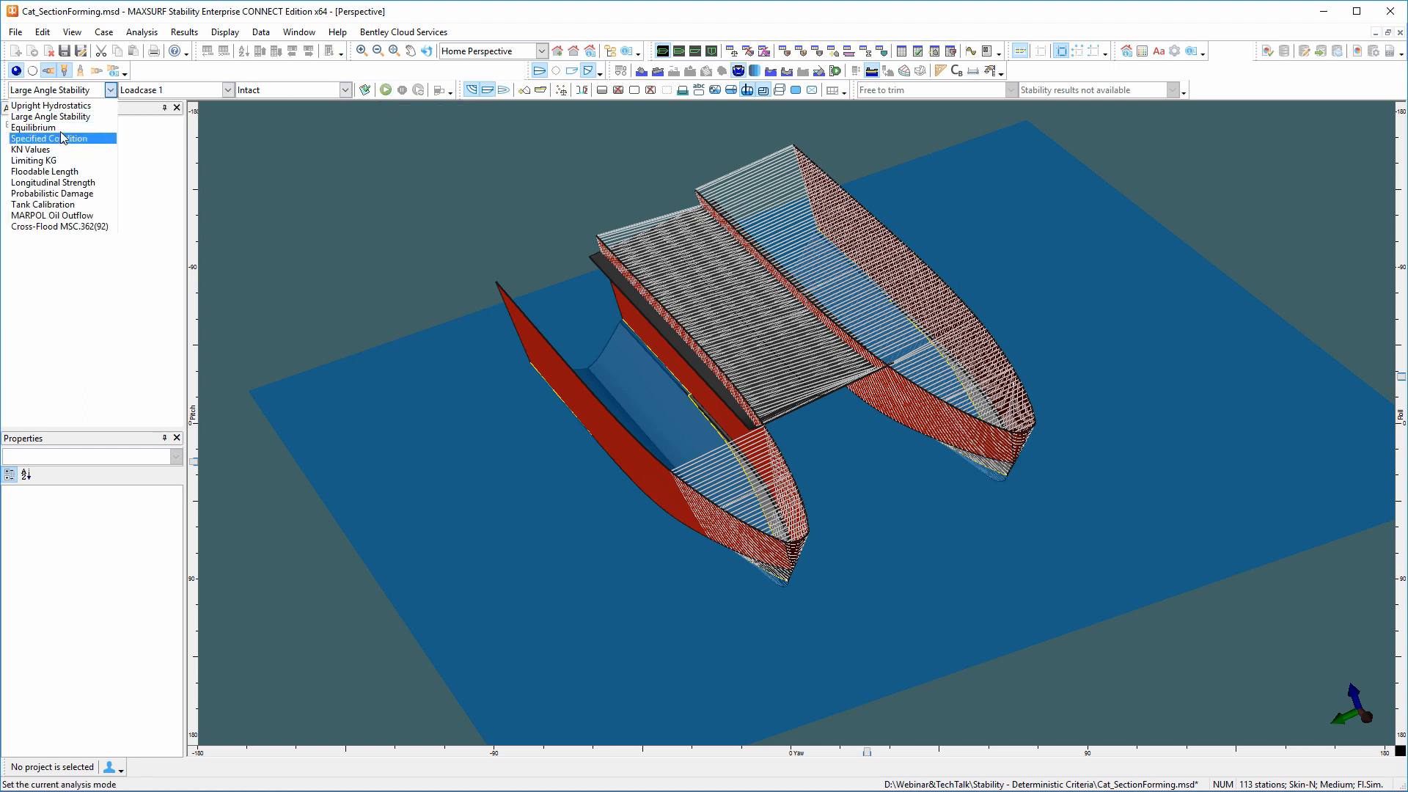
left_click(35, 127)
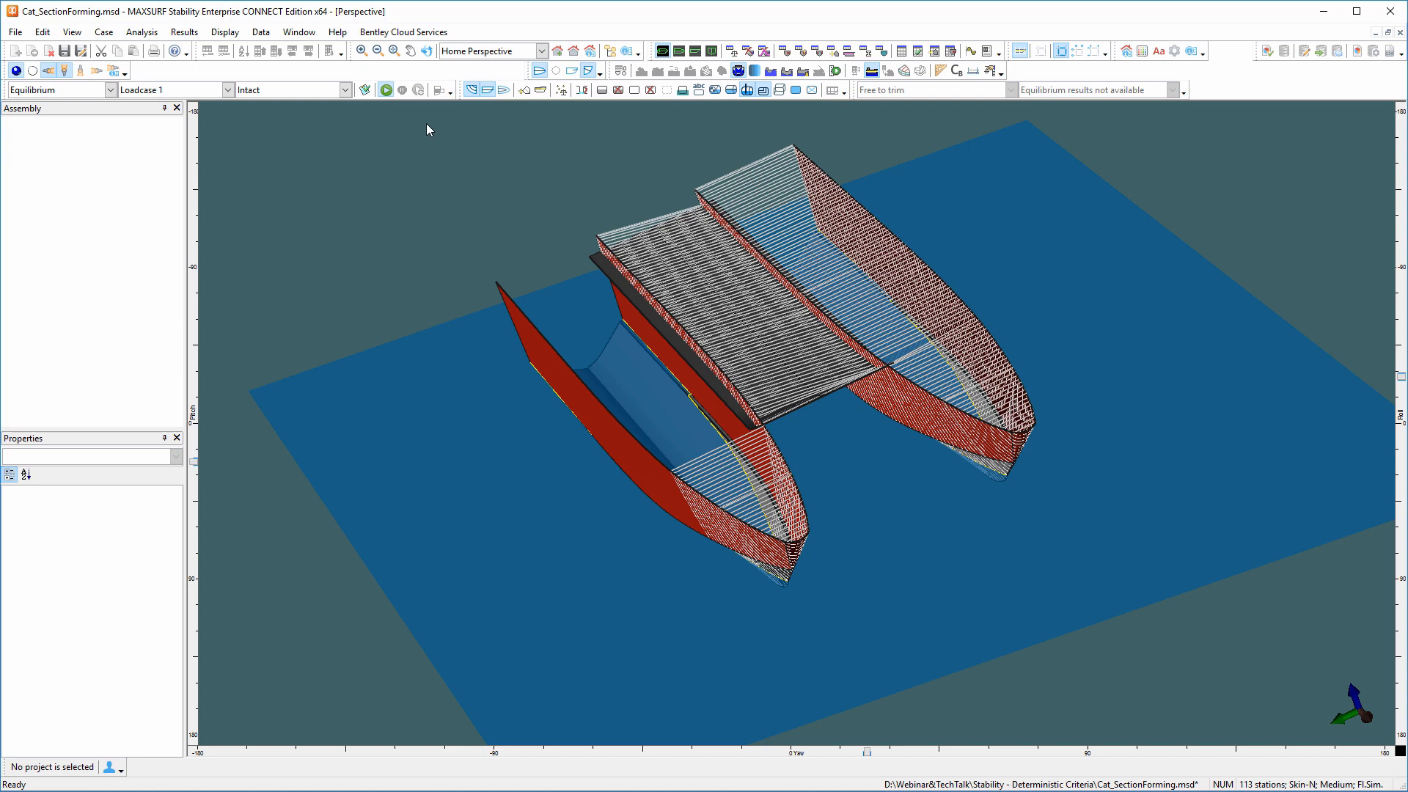
left_click(386, 90)
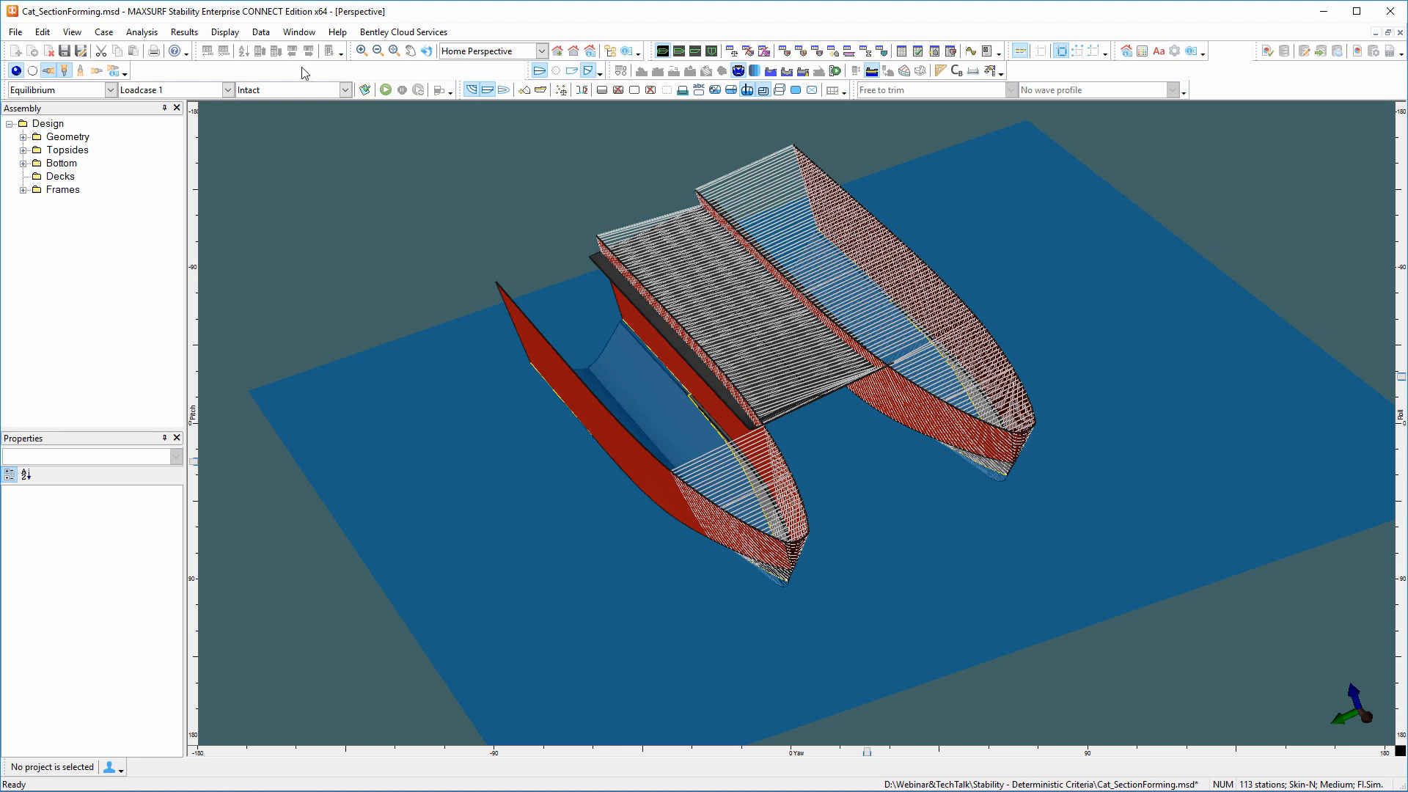
Open the frame of reference and zero point settings and move their window over the model for inspection.
left_click(224, 32)
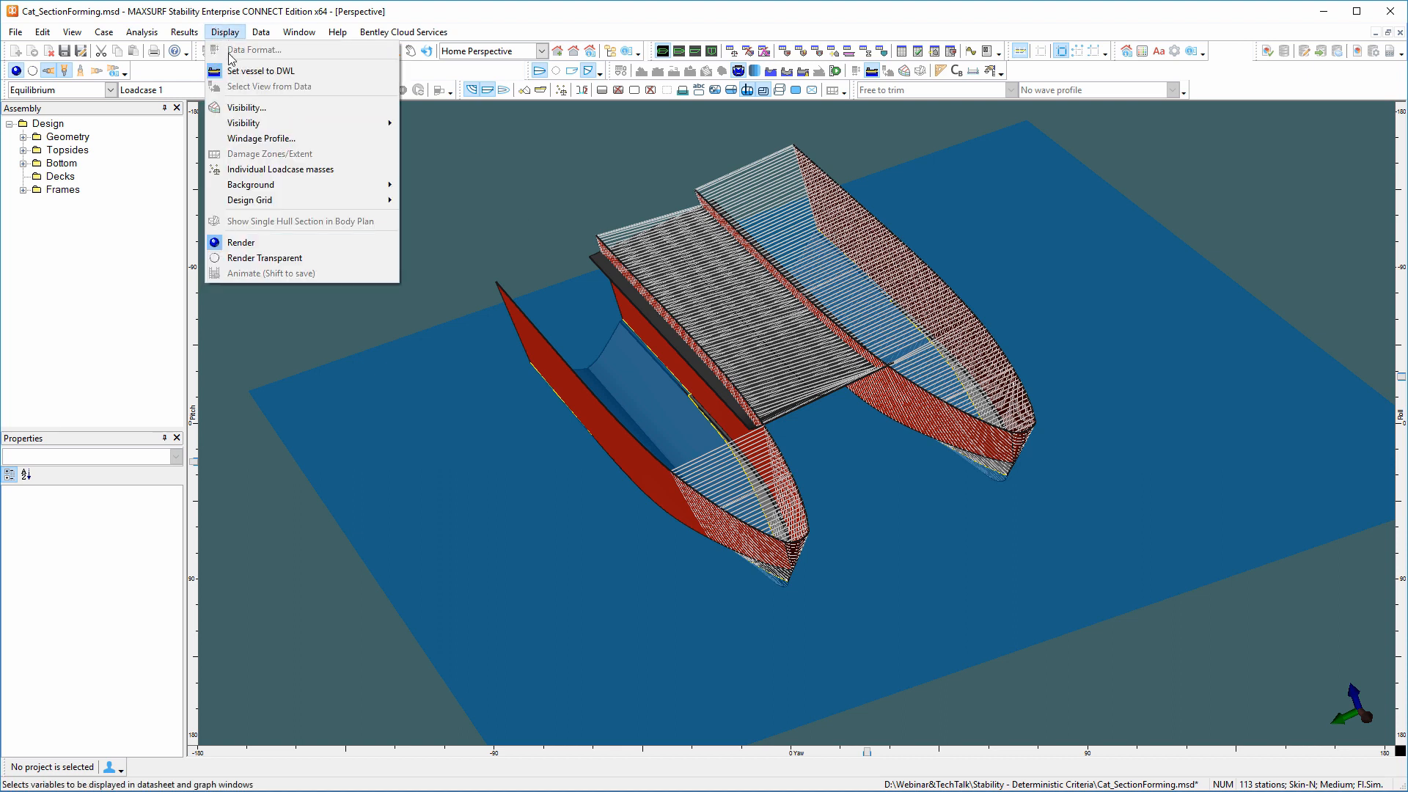
mouse_move(260, 35)
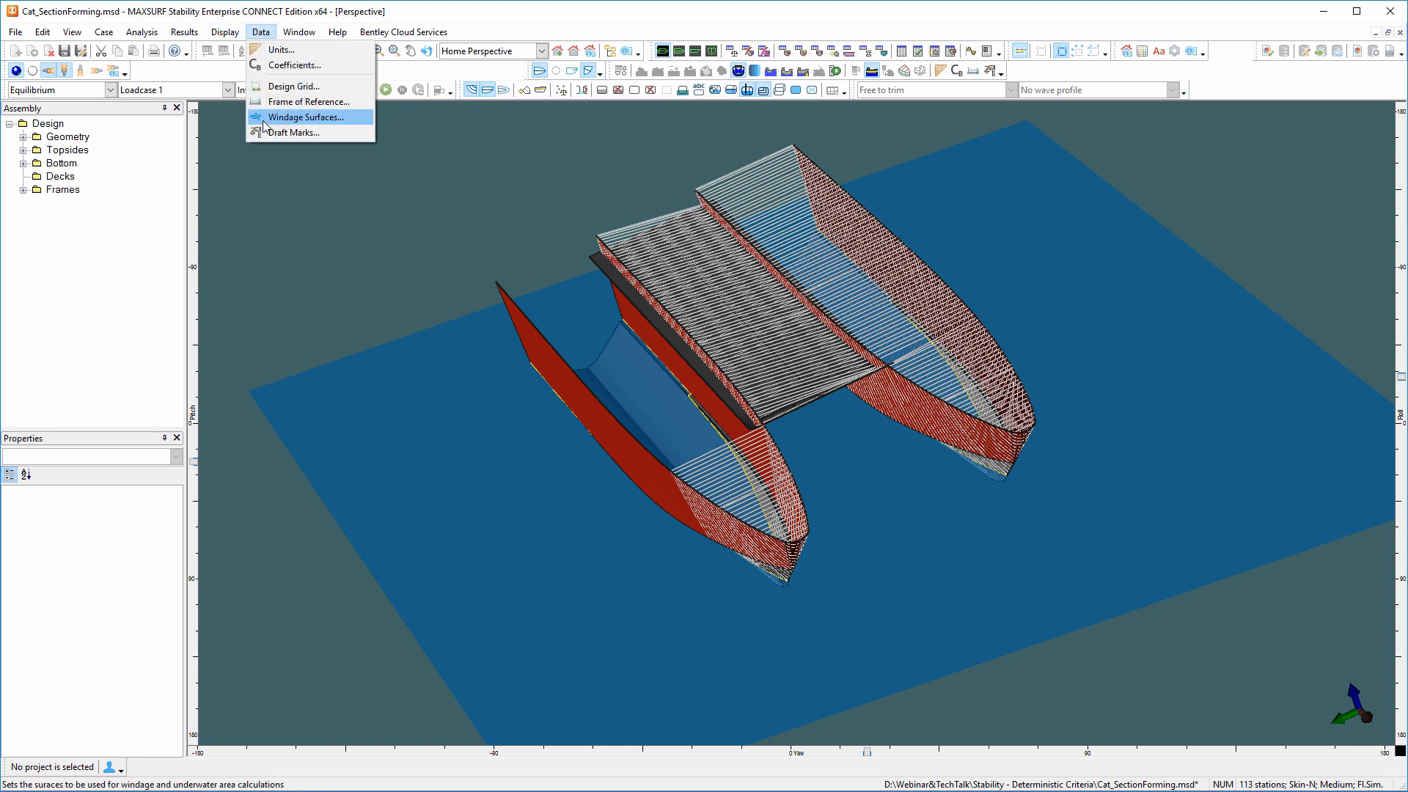
left_click(276, 101)
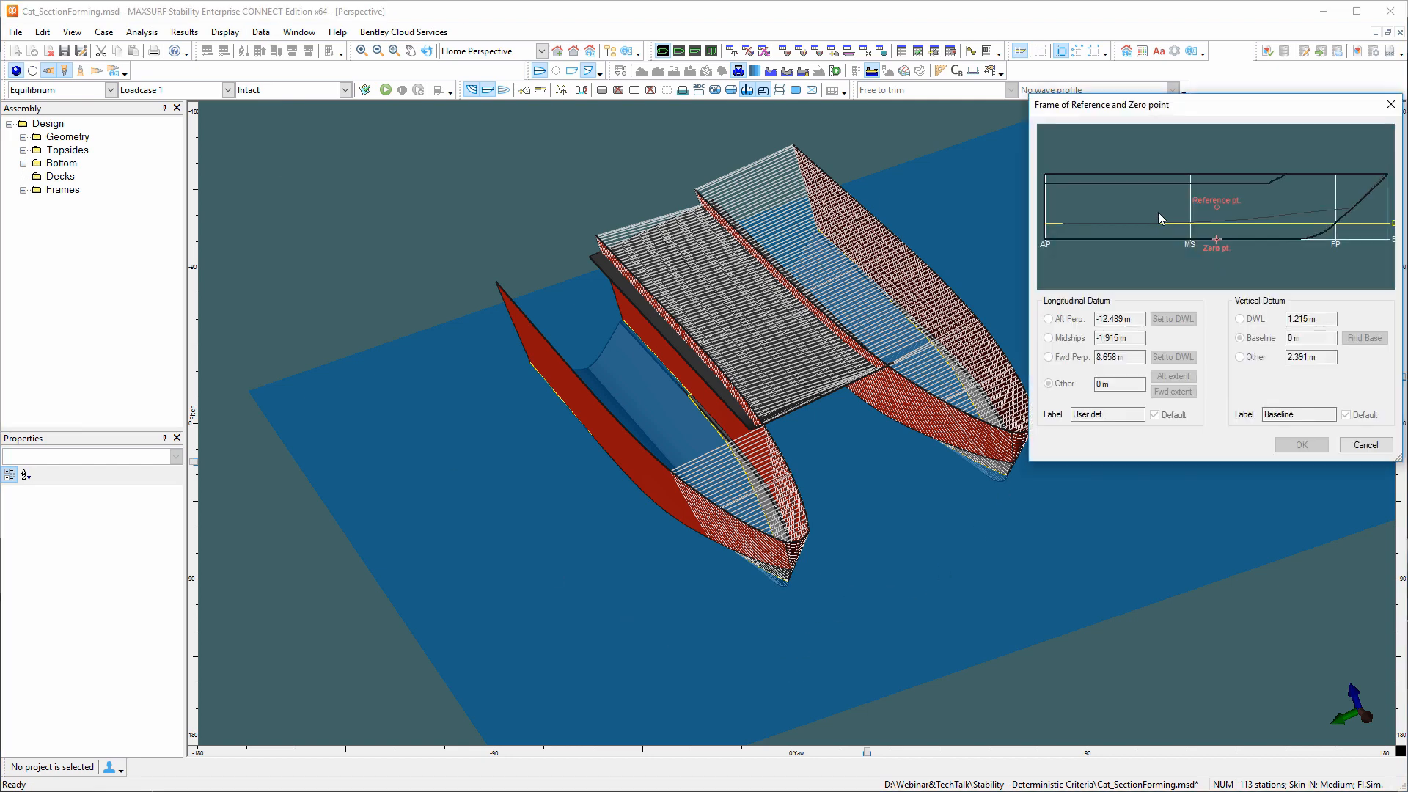
left_click_drag(1187, 108, 919, 236)
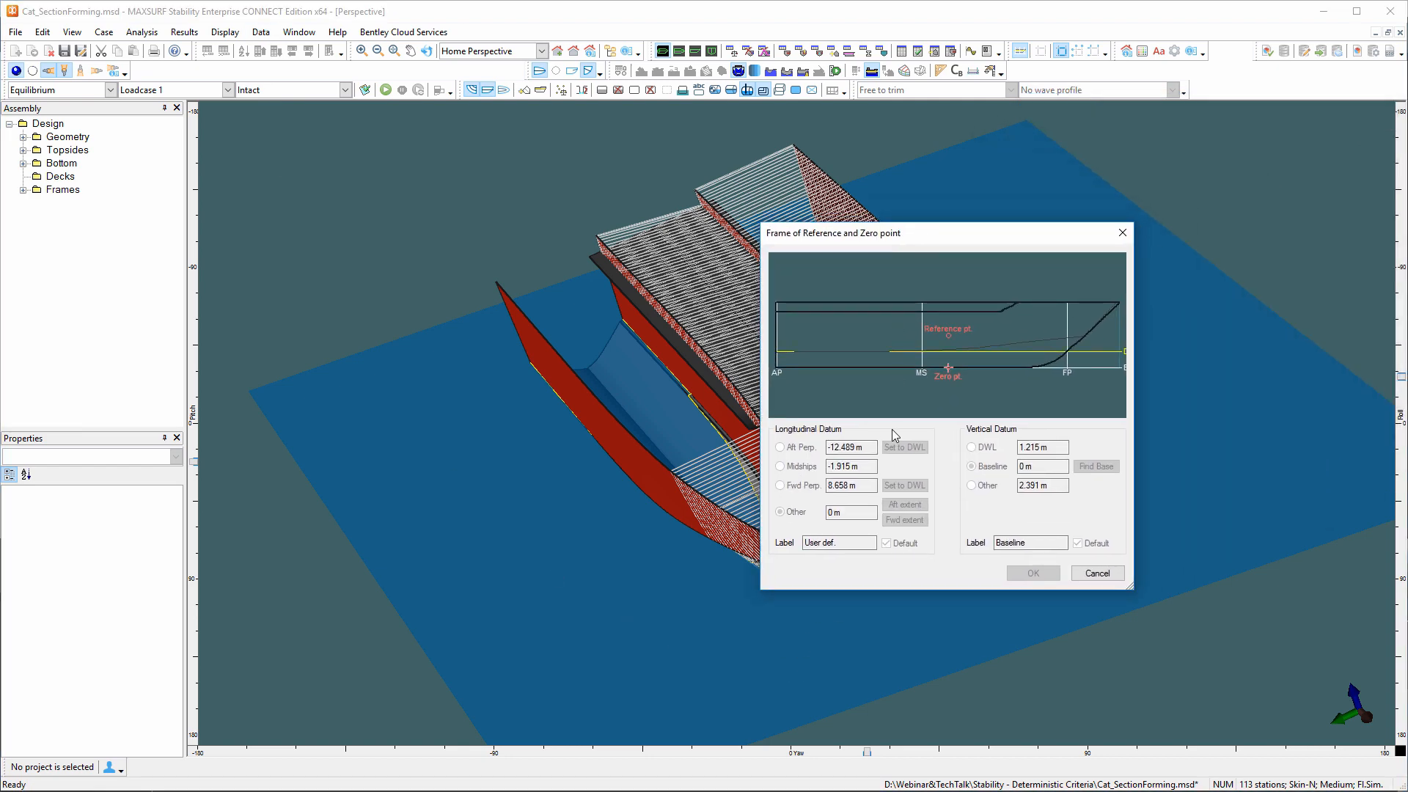